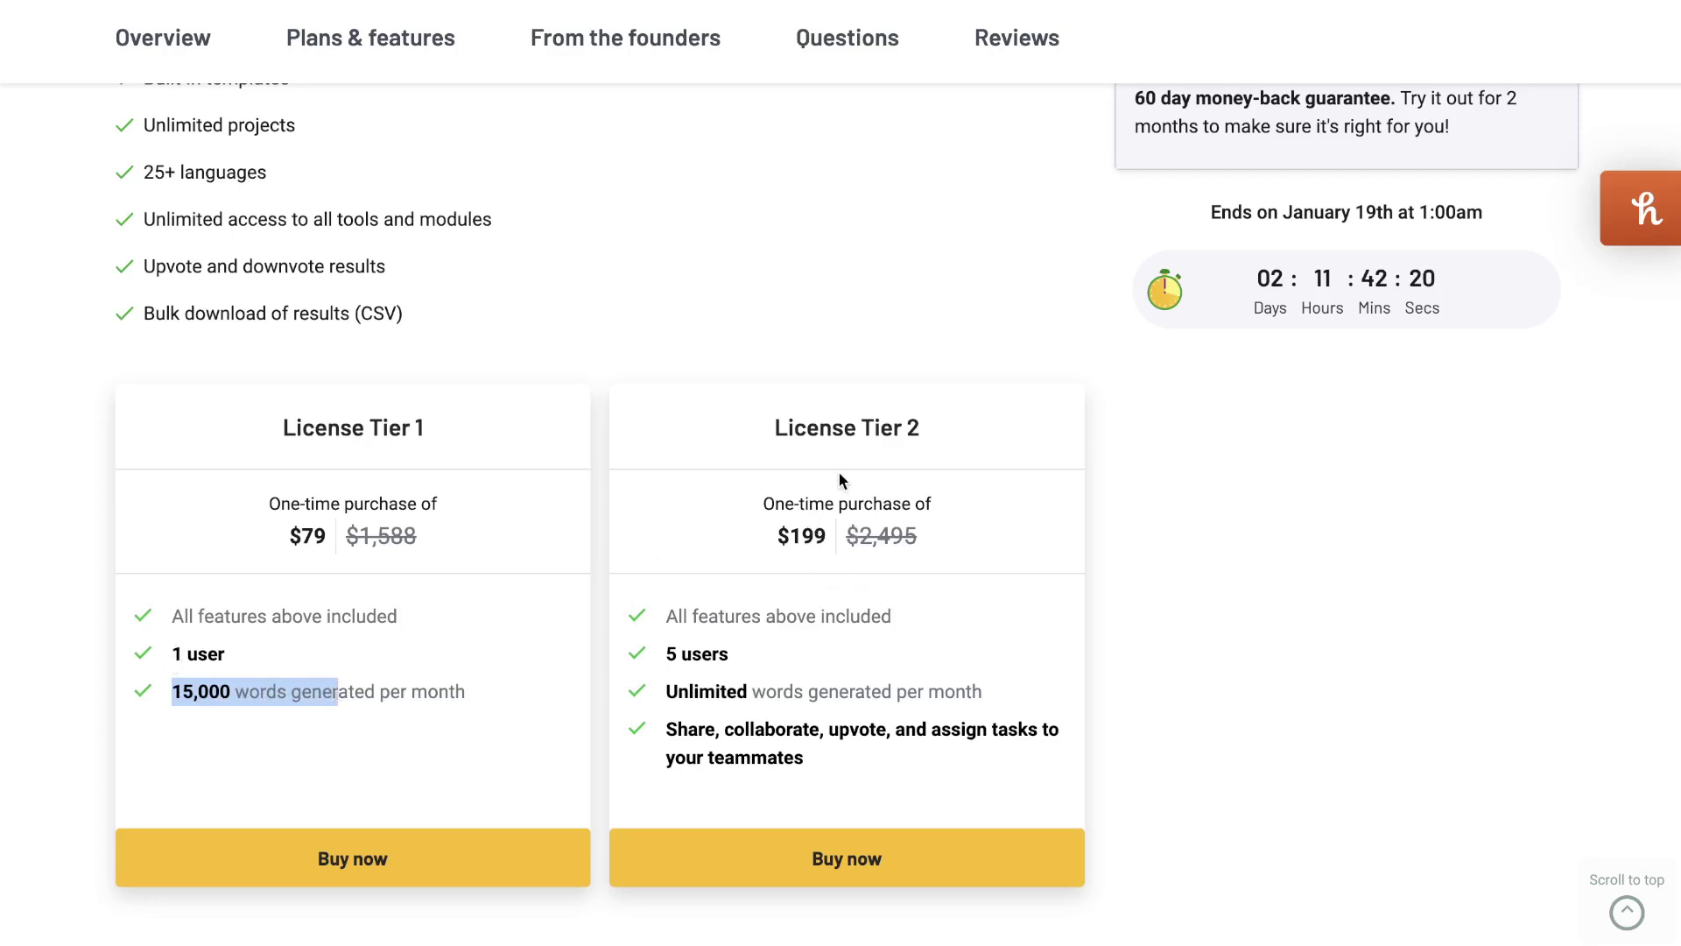
Examine the License Tier 2 price, user allowance and monthly word allowance on the HelloScribe deal page
{"action": "triple_click", "coordinate": [802, 429]}
{"action": "left_click", "coordinate": [760, 545]}
{"action": "left_click_drag", "start_coordinate": [760, 545], "coordinate": [842, 543]}
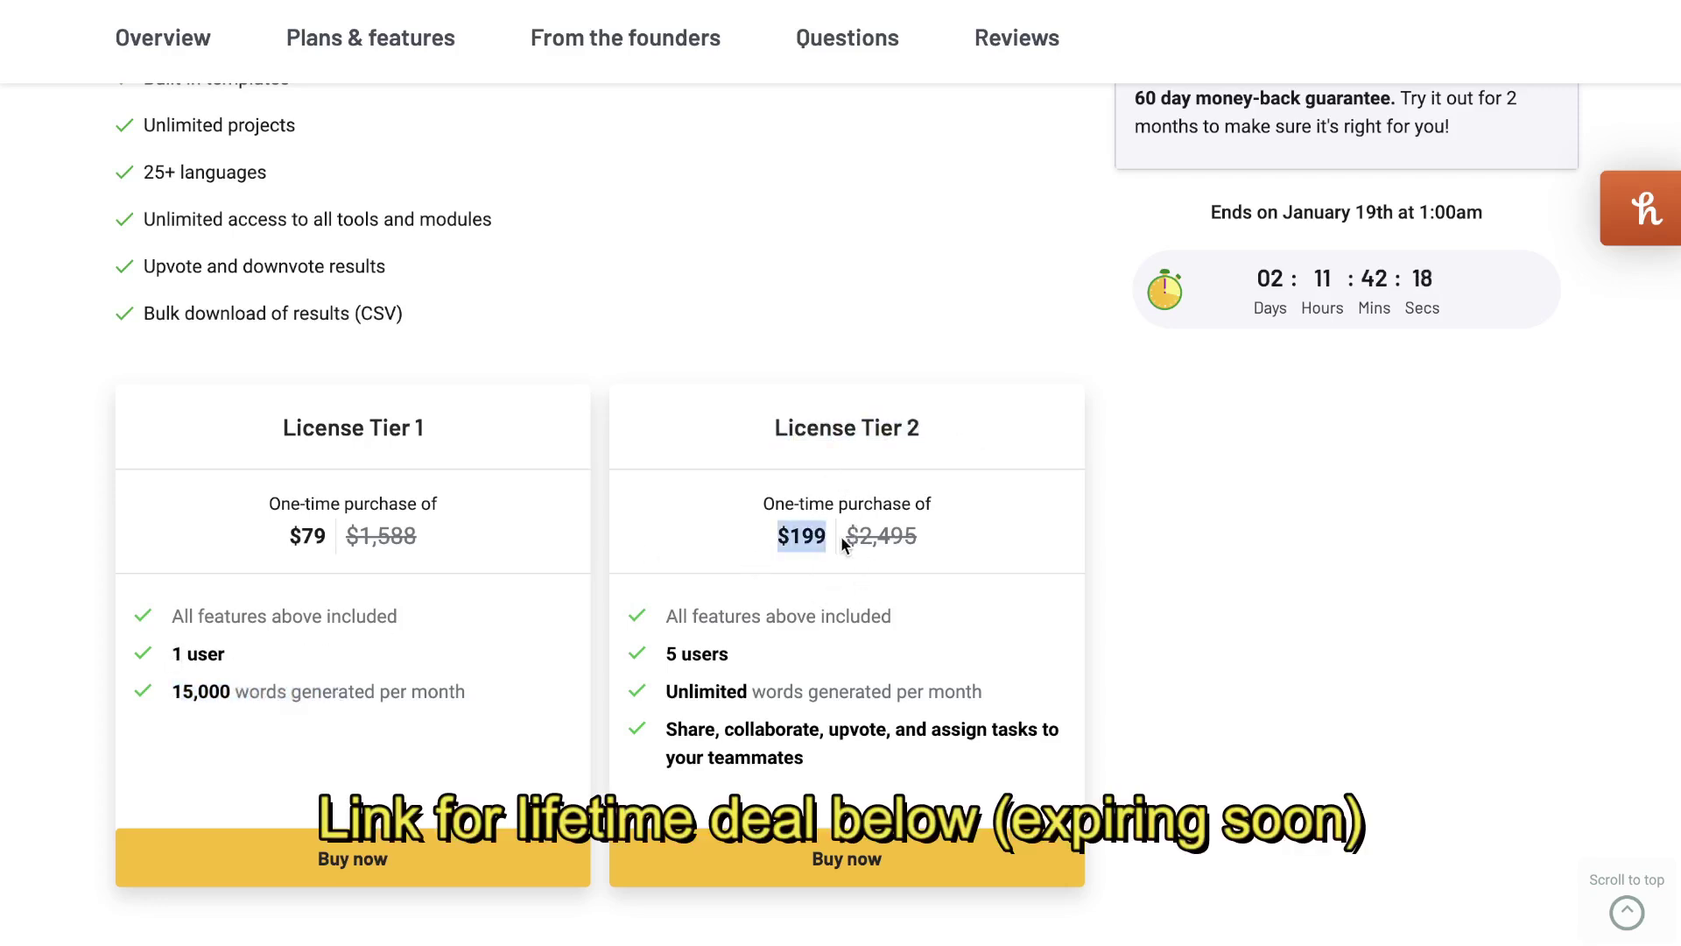
{"action": "left_click_drag", "start_coordinate": [663, 653], "coordinate": [782, 657]}
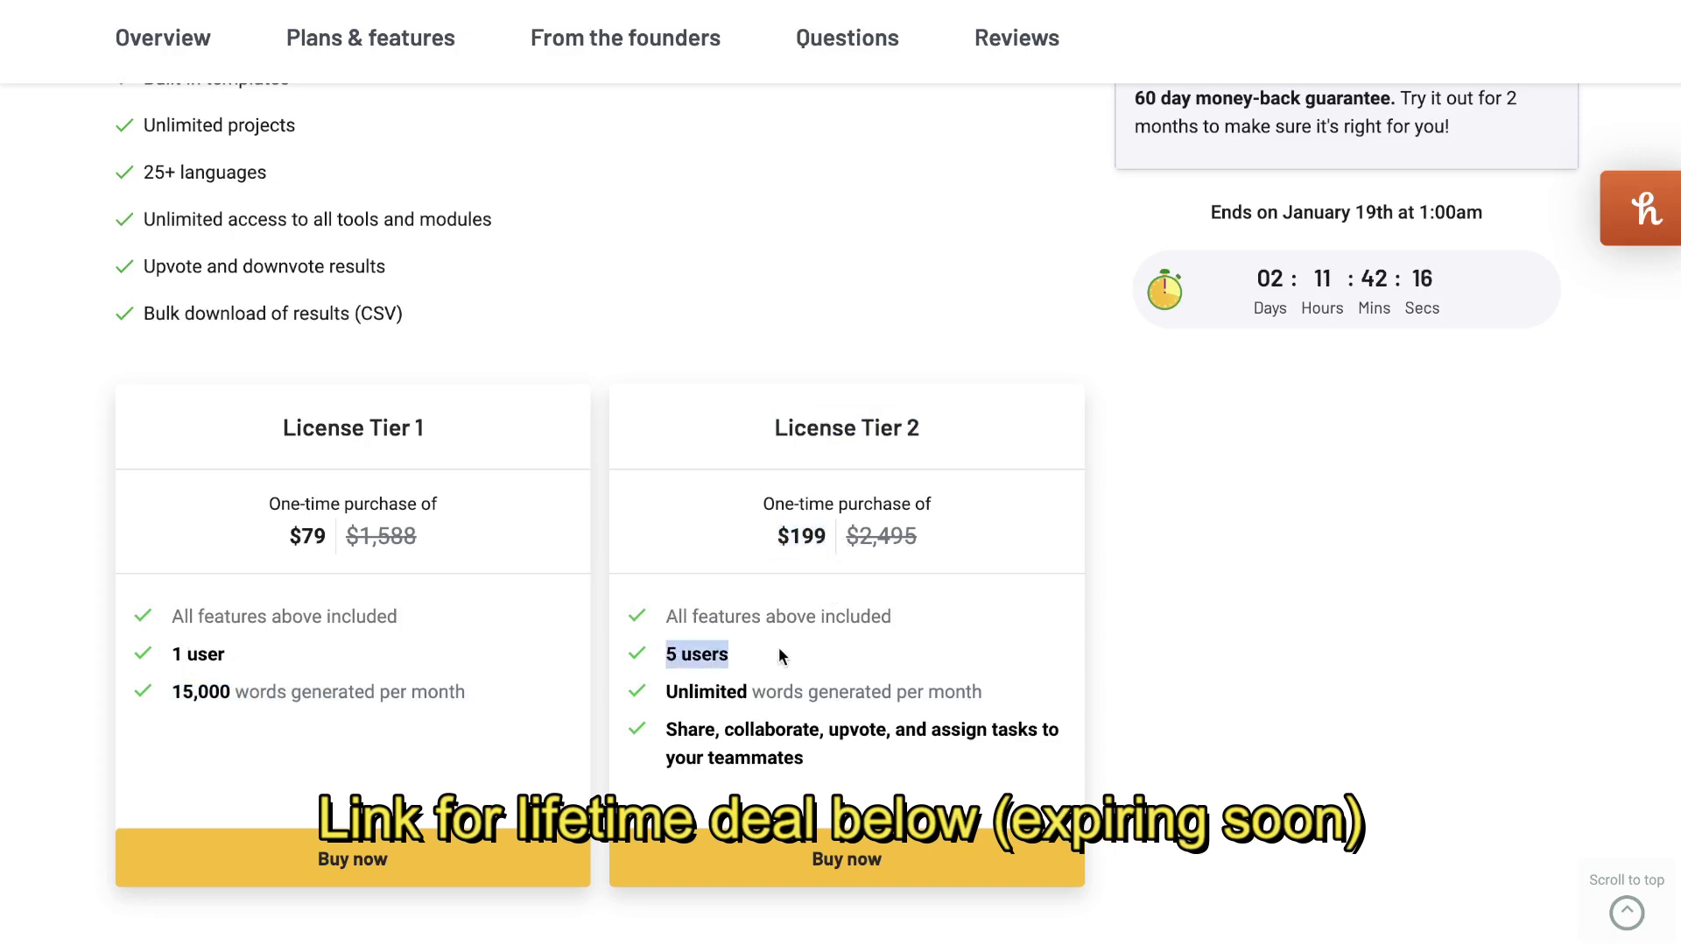
{"action": "left_click_drag", "start_coordinate": [667, 692], "coordinate": [855, 692]}
{"action": "left_click_drag", "start_coordinate": [769, 536], "coordinate": [886, 643]}
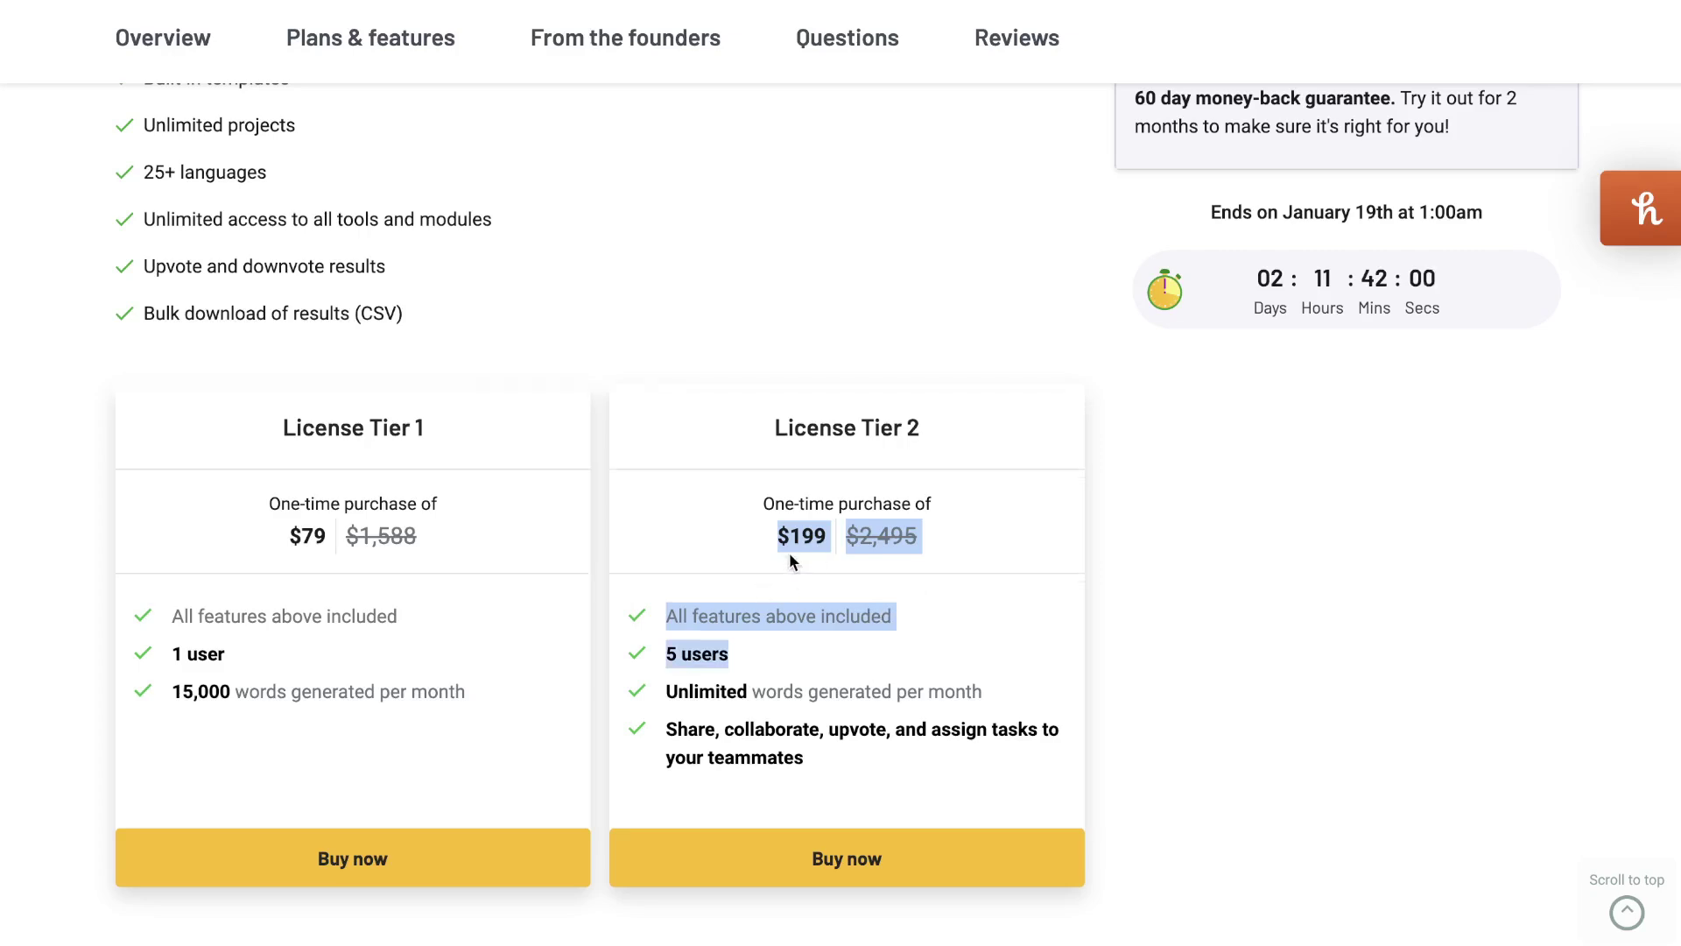
Review the included features, offer deadline and summary of the HelloScribe lifetime deal
{"action": "scroll", "coordinate": [790, 553], "scroll_direction": "up", "scroll_amount": 5}
{"action": "scroll", "coordinate": [790, 561], "scroll_direction": "up", "scroll_amount": 1}
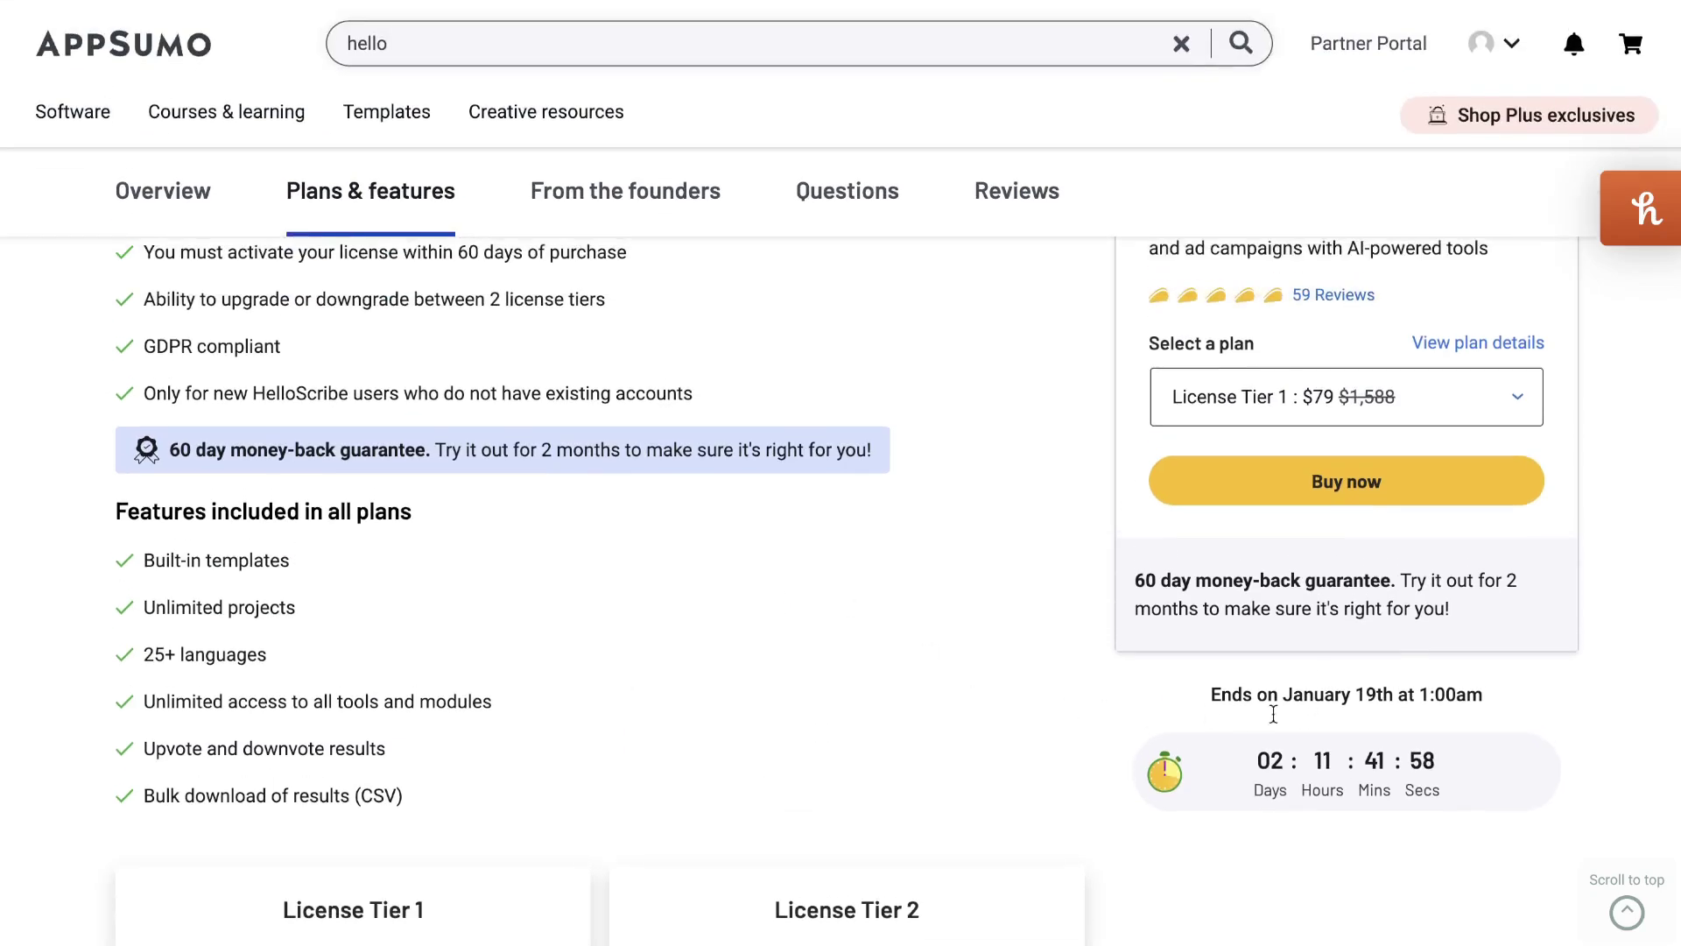
{"action": "scroll", "coordinate": [1309, 735], "scroll_direction": "up", "scroll_amount": 3}
{"action": "scroll", "coordinate": [1306, 726], "scroll_direction": "up", "scroll_amount": 8}
{"action": "scroll", "coordinate": [1307, 734], "scroll_direction": "up", "scroll_amount": 10}
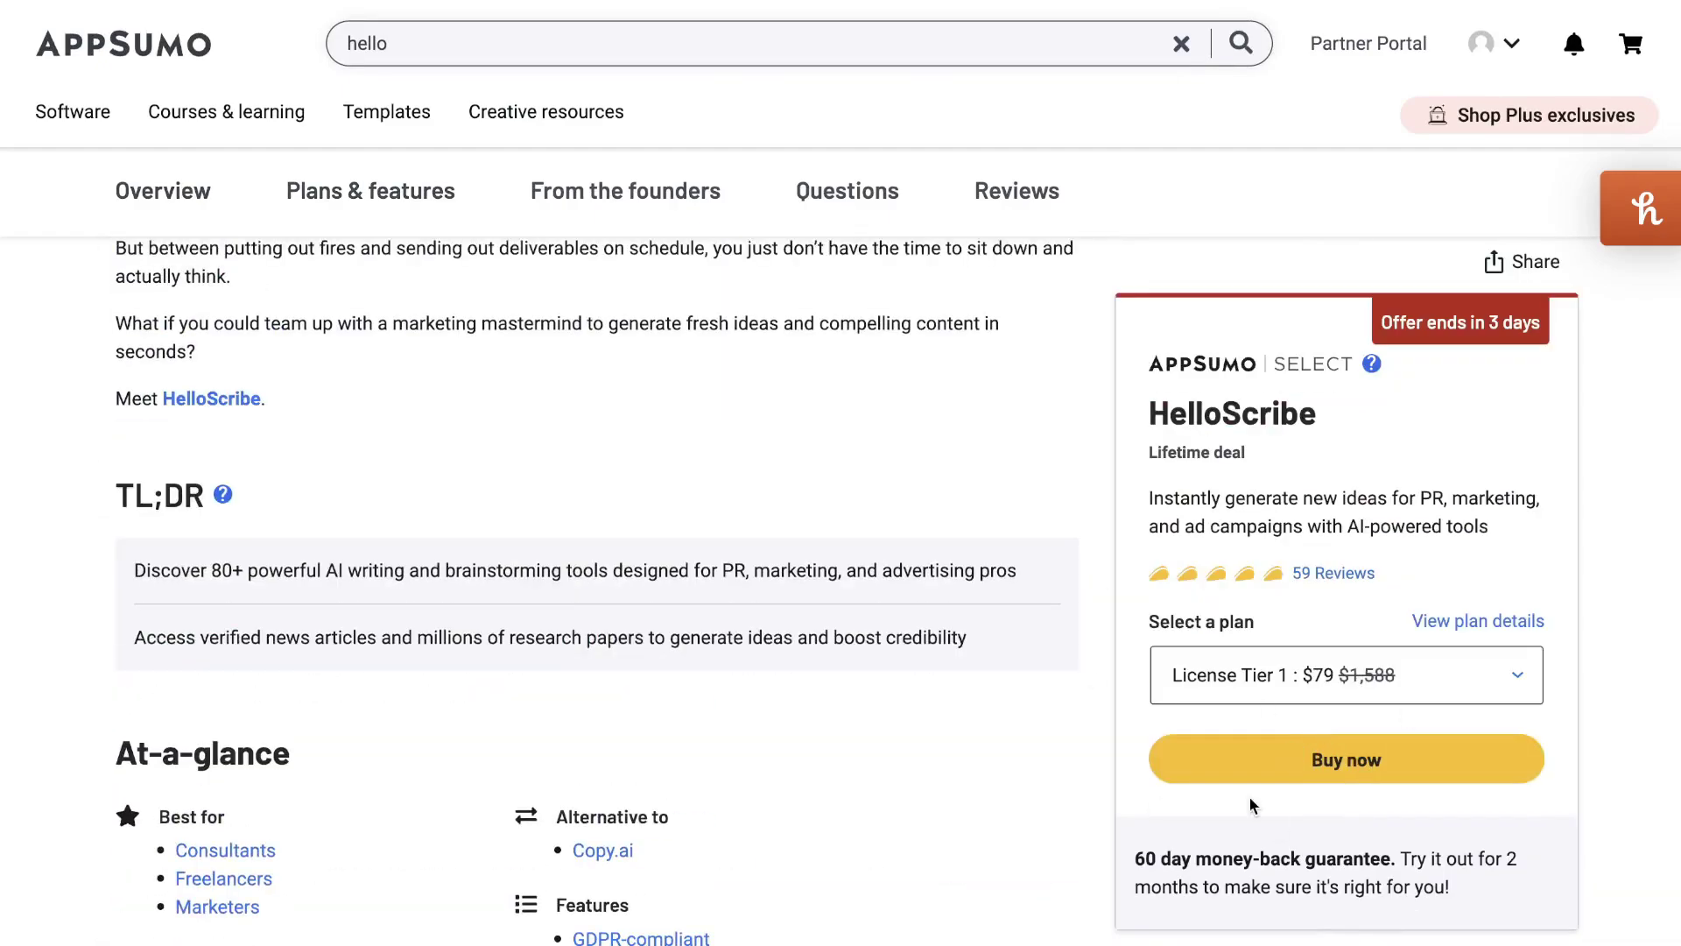
{"action": "scroll", "coordinate": [1249, 795], "scroll_direction": "up", "scroll_amount": 5}
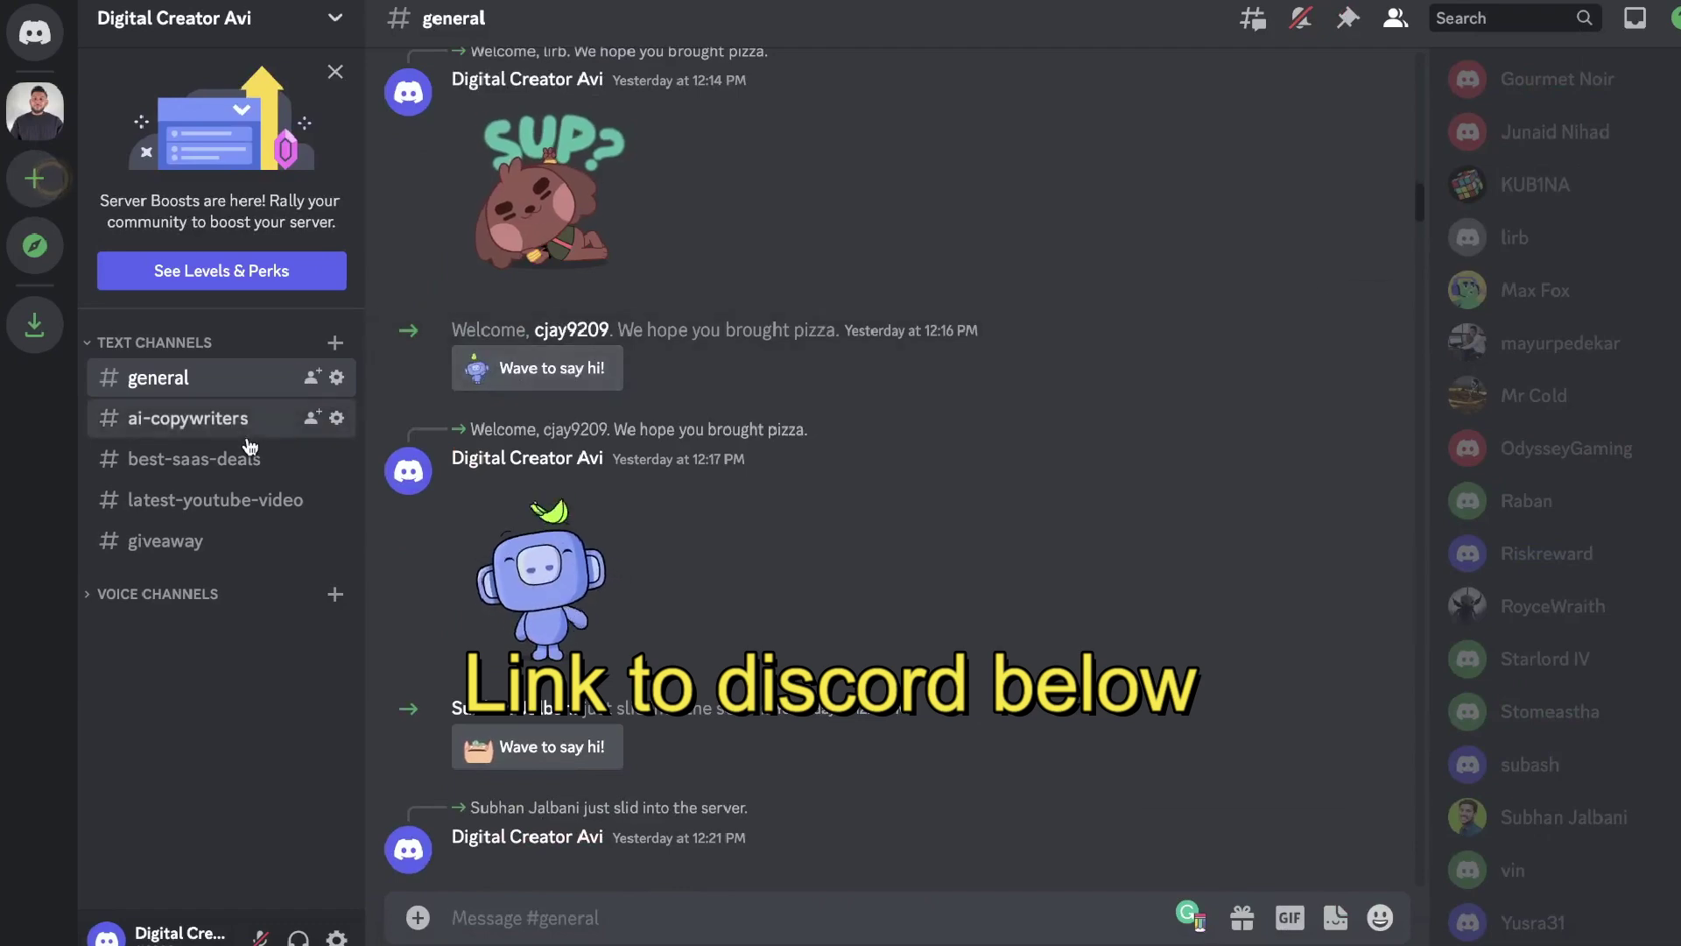
Look through the Discord server's ai-copywriters, best-saas-deals, latest-youtube-video and giveaway channels
{"action": "left_click", "coordinate": [188, 418]}
{"action": "left_click", "coordinate": [237, 460]}
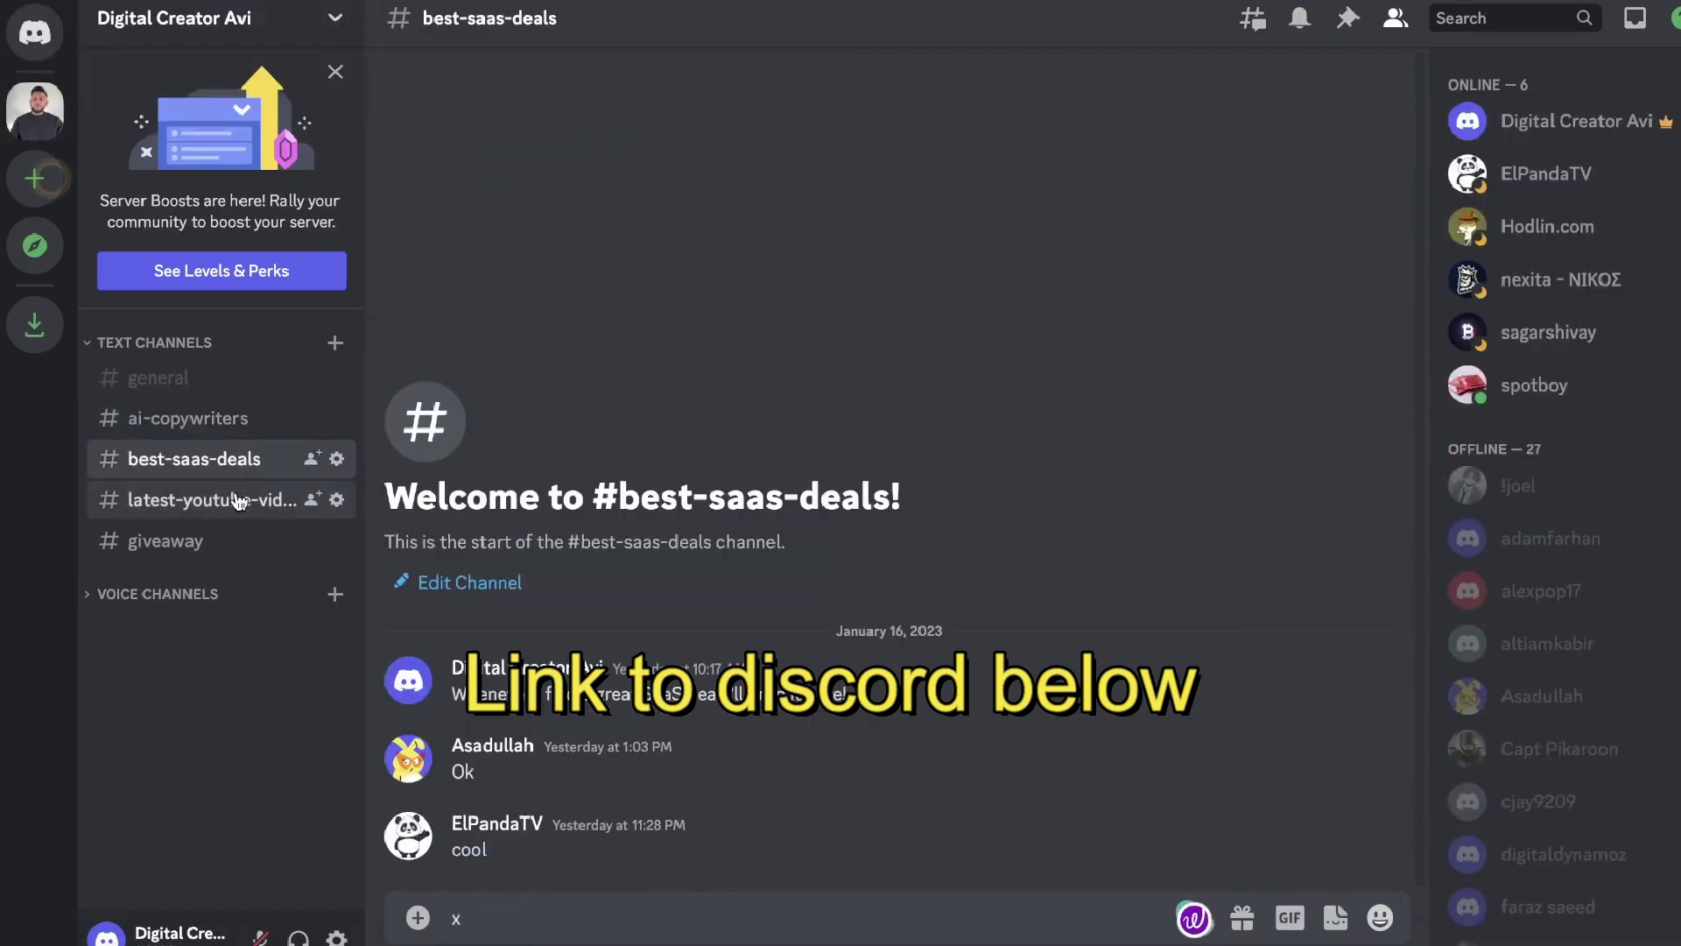
{"action": "left_click", "coordinate": [237, 500]}
{"action": "left_click", "coordinate": [217, 548]}
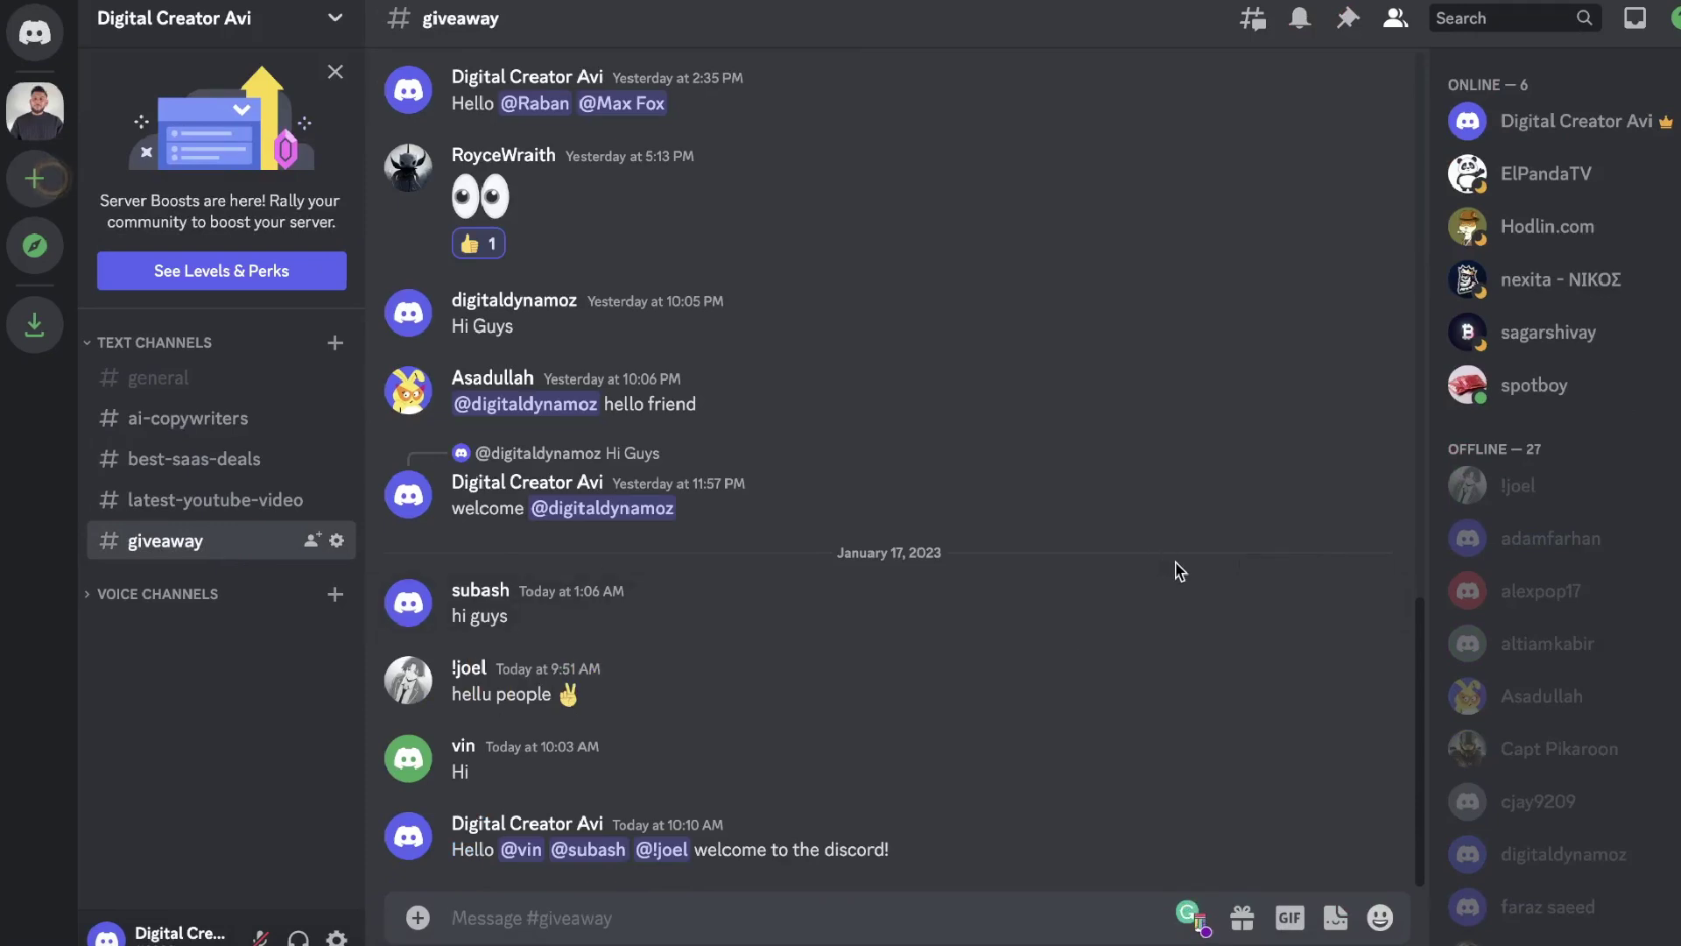
Revisit the general, ai-copywriters and best-saas-deals channels and browse the earlier messages in general
{"action": "left_click", "coordinate": [215, 378]}
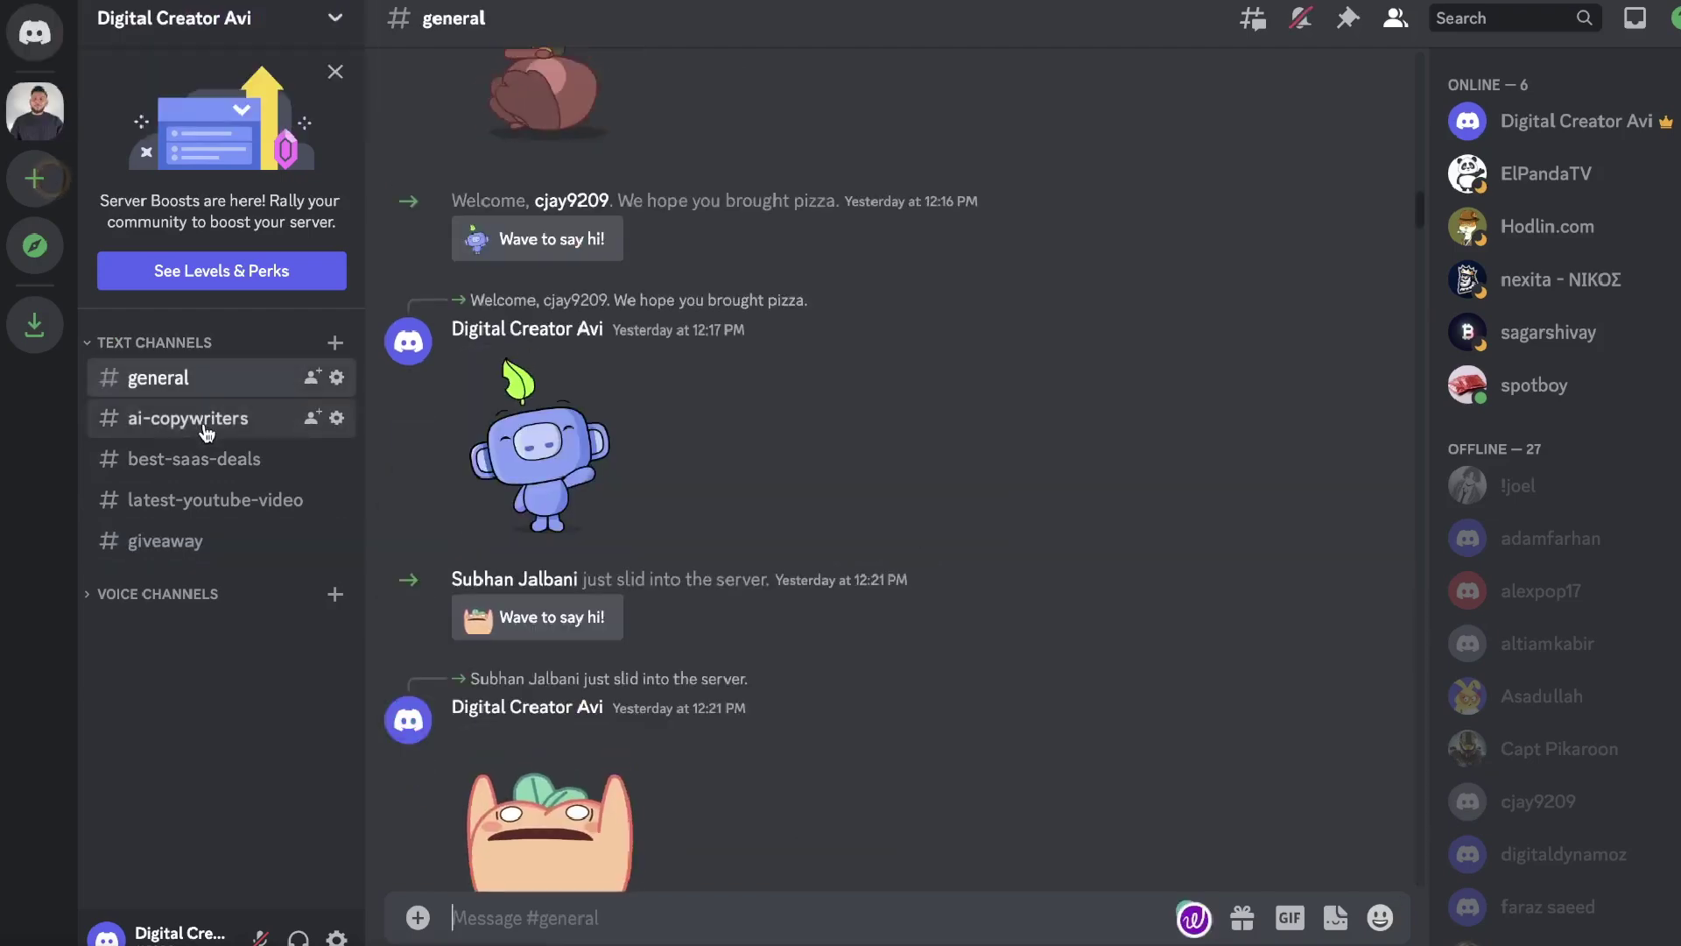
{"action": "left_click", "coordinate": [207, 418]}
{"action": "left_click", "coordinate": [203, 457]}
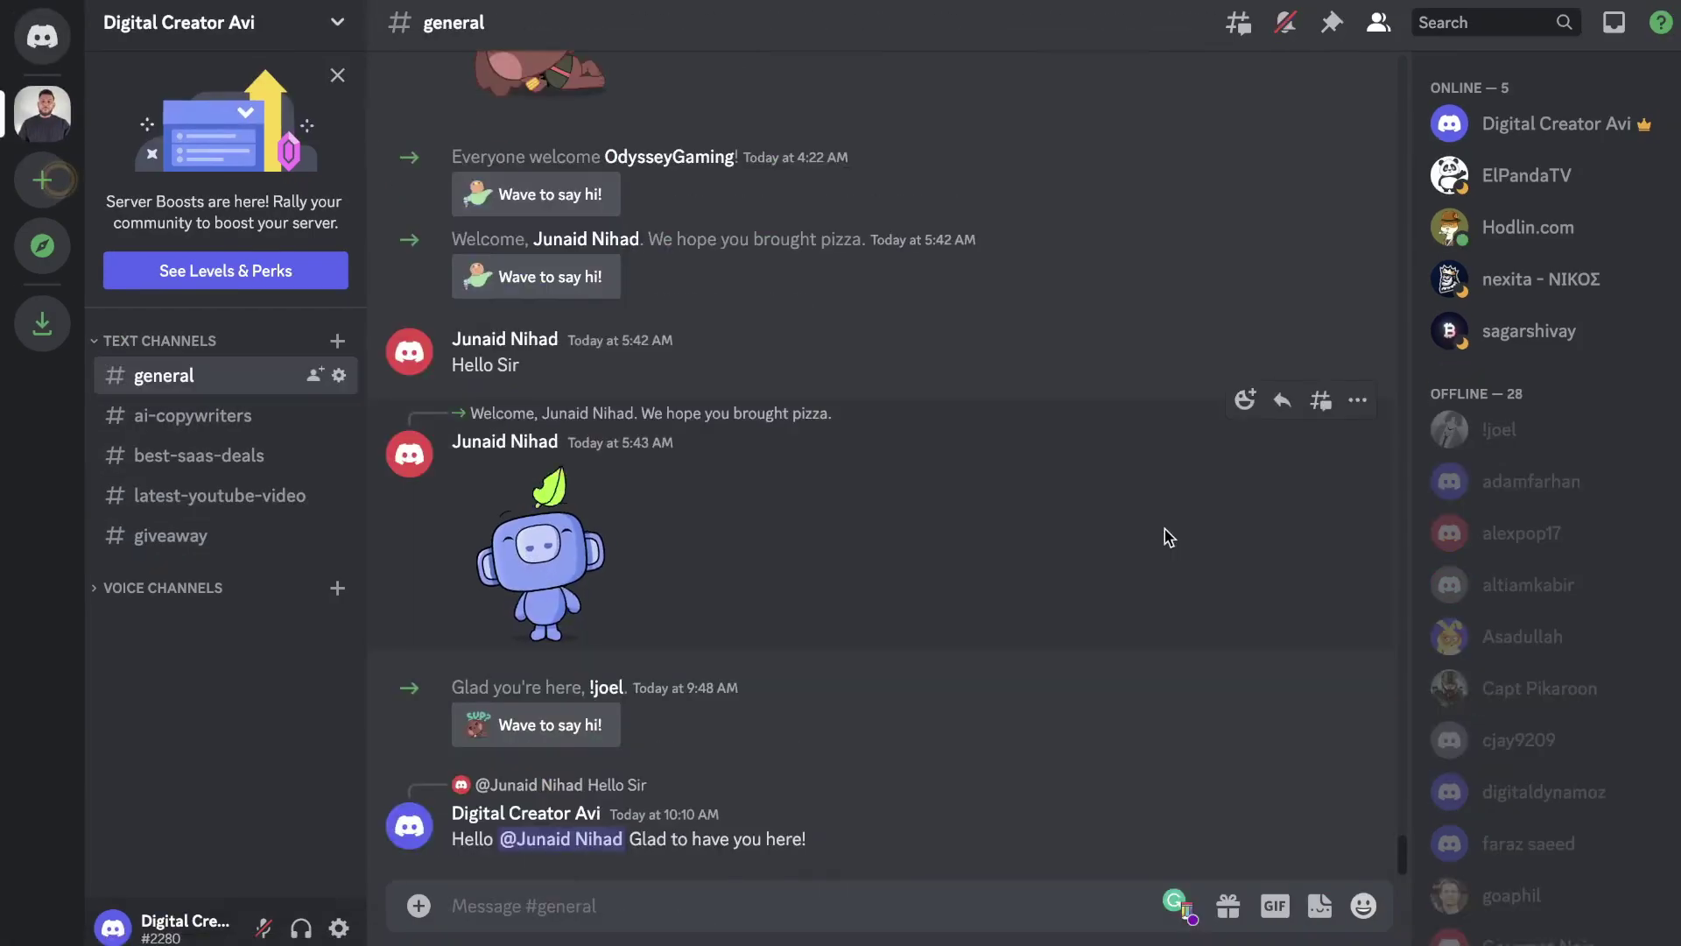
{"action": "scroll", "coordinate": [1165, 529], "scroll_direction": "up", "scroll_amount": 15}
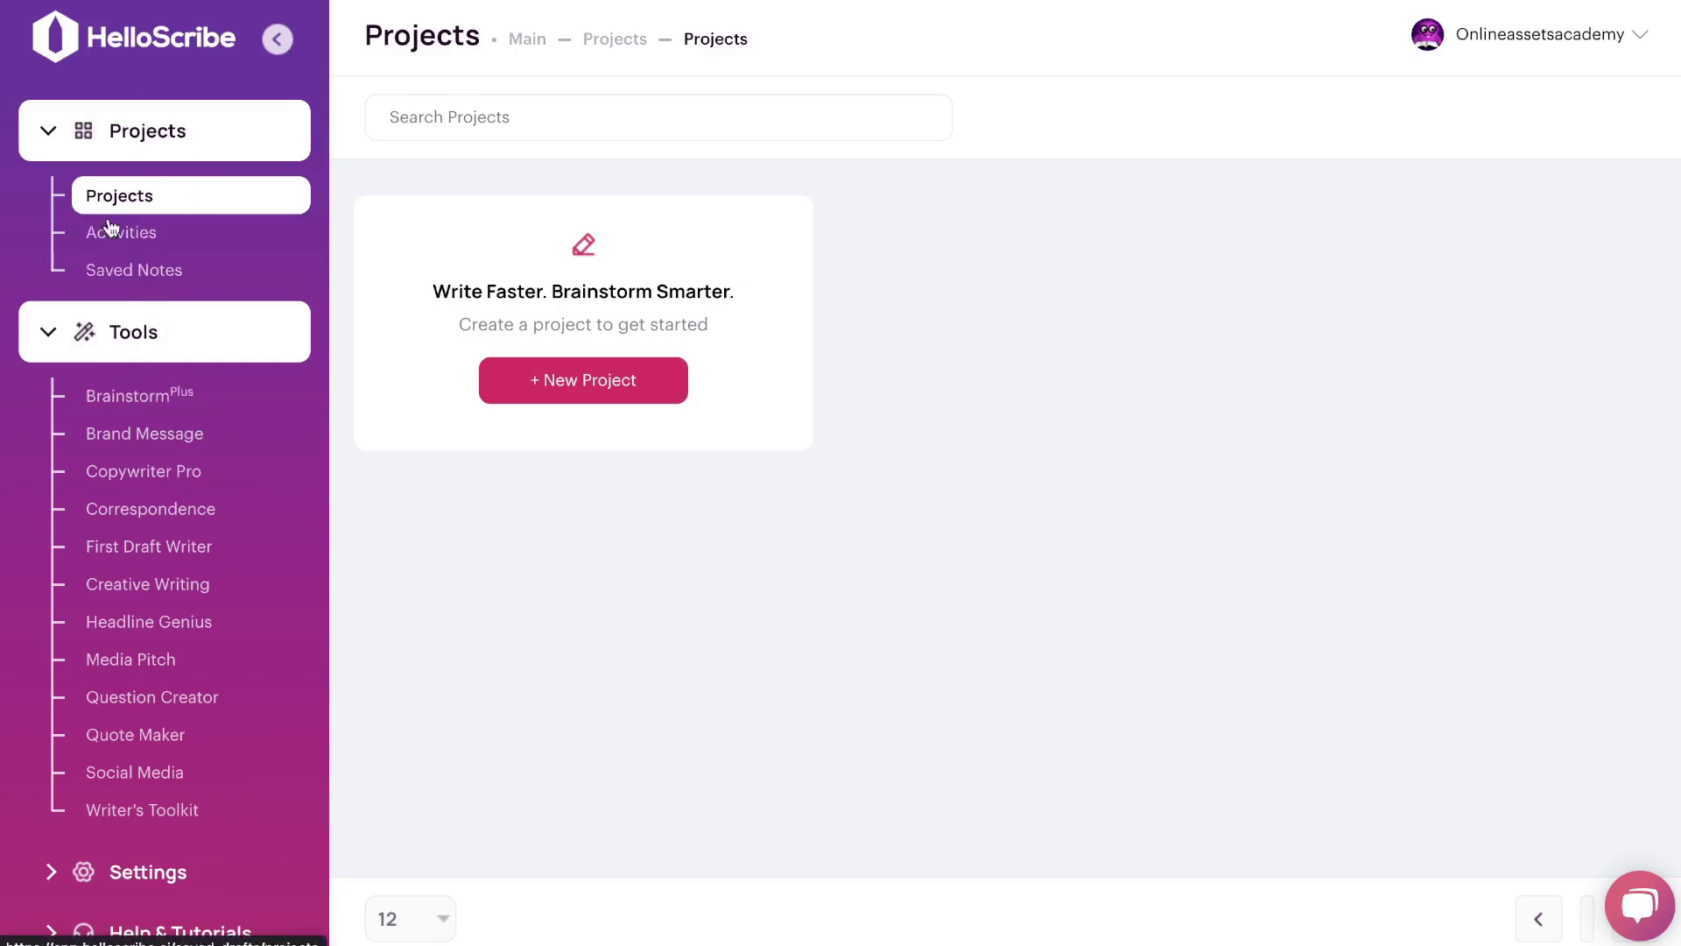
Open the Brainstorm Plus module and review its available tools without changing the Blog Post Ideas selection
{"action": "scroll", "coordinate": [210, 432], "scroll_direction": "down", "scroll_amount": 1}
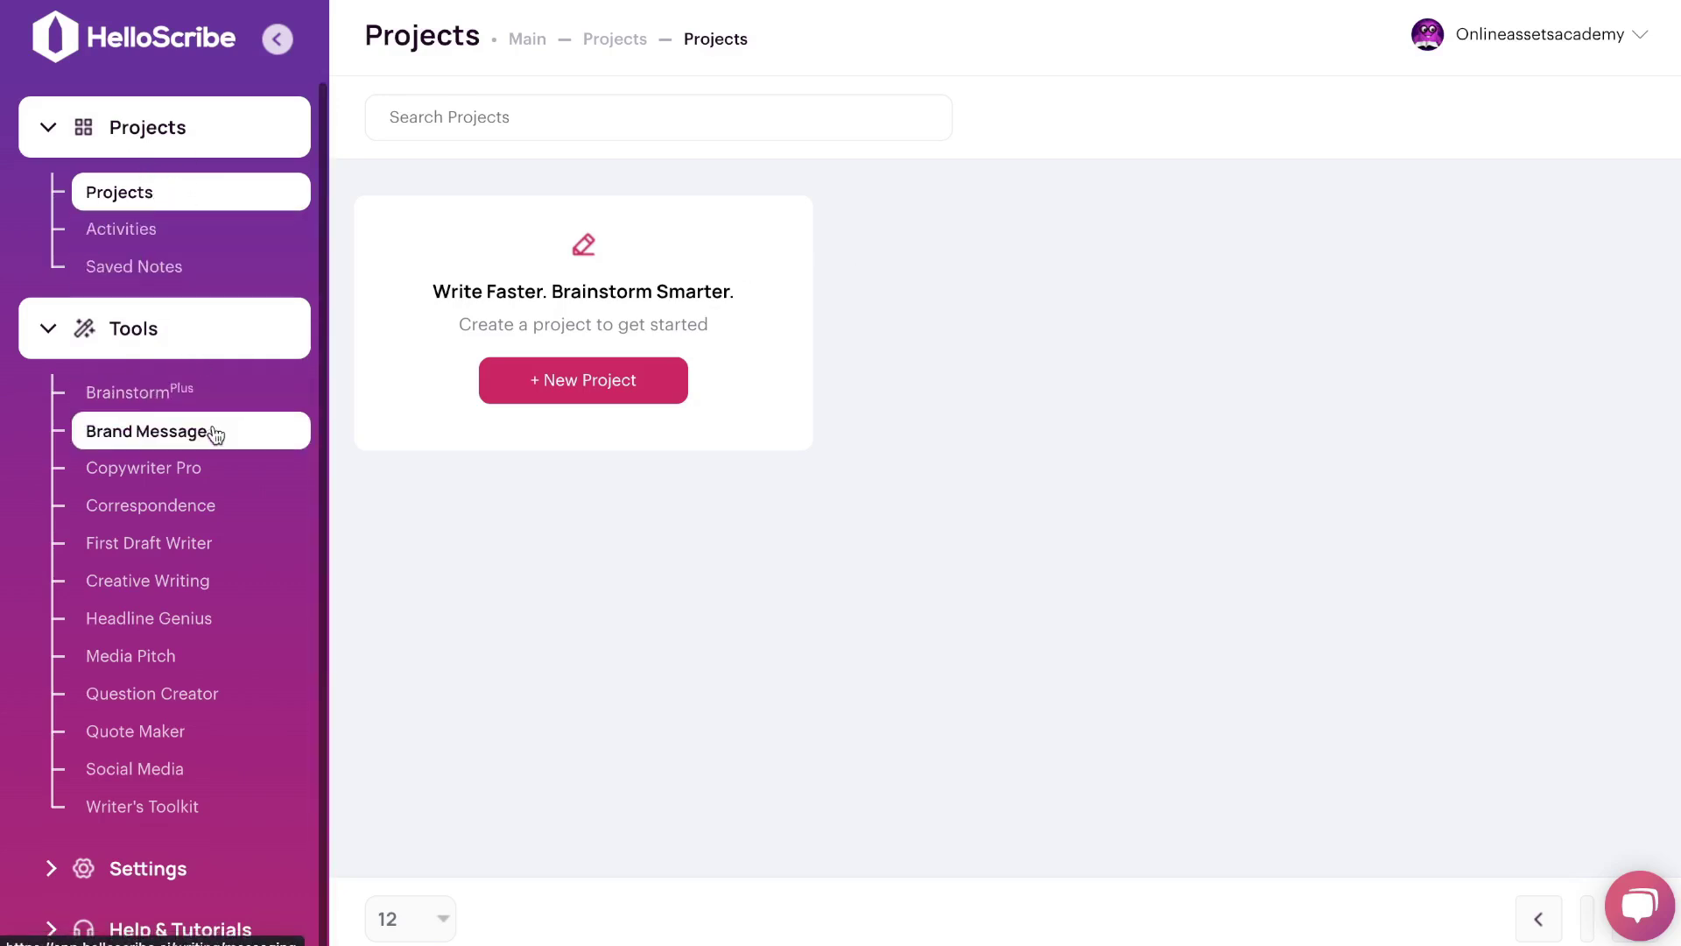
{"action": "left_click", "coordinate": [53, 348]}
{"action": "left_click", "coordinate": [52, 350]}
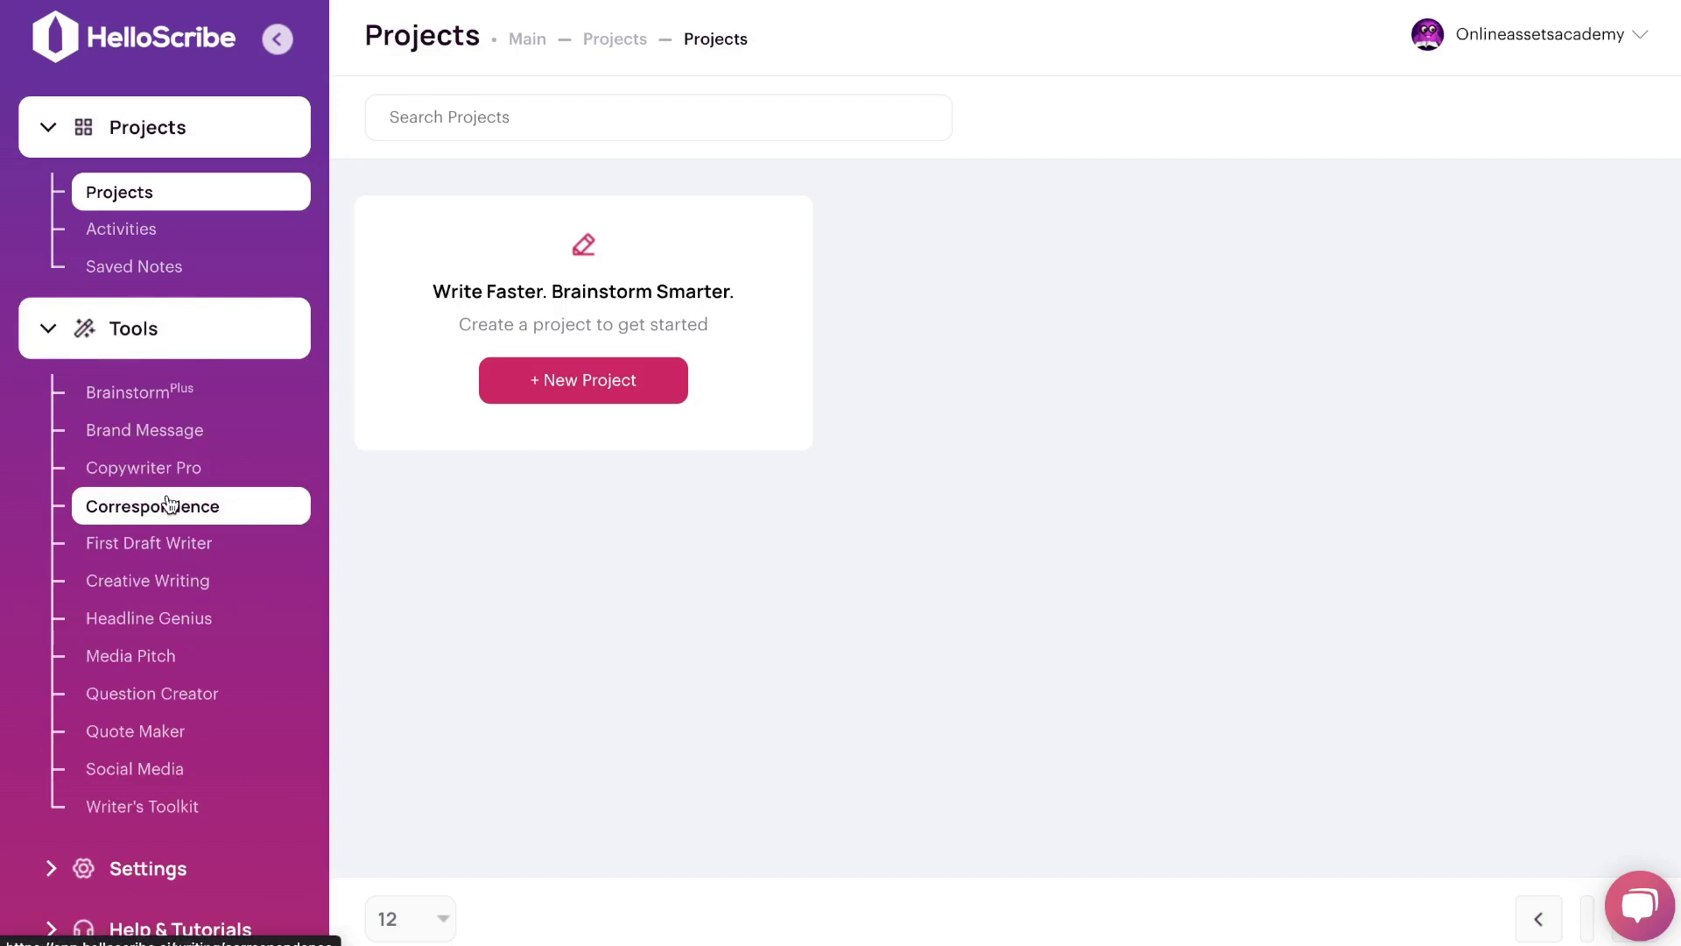
{"action": "left_click", "coordinate": [175, 392]}
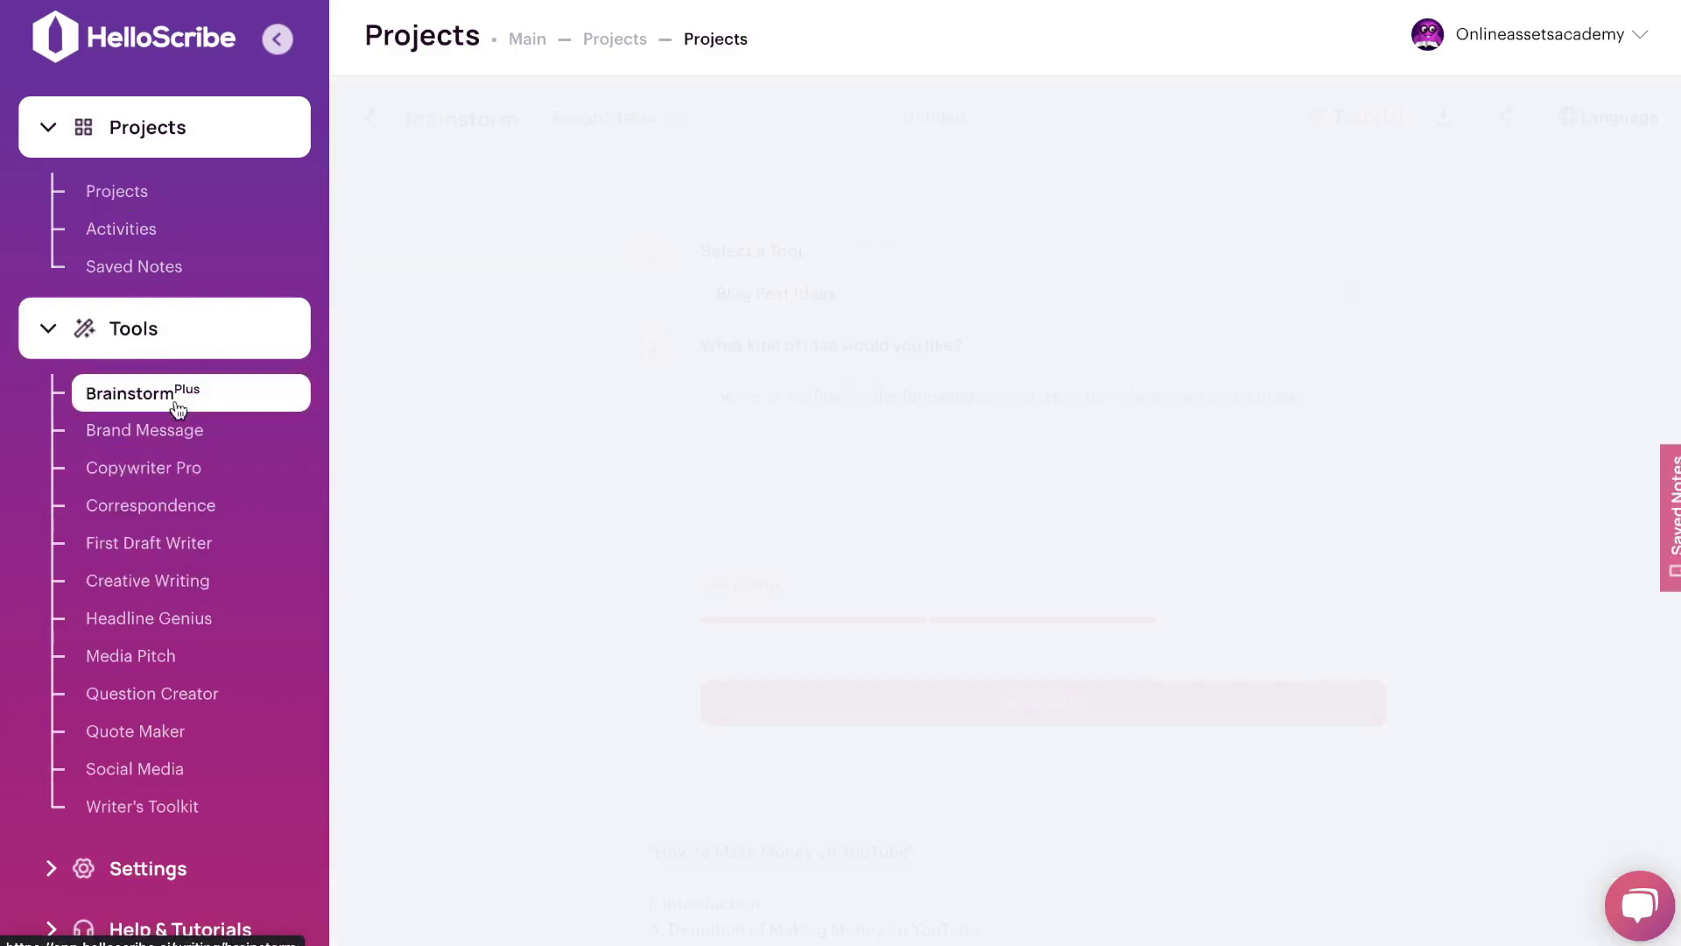
{"action": "left_click", "coordinate": [711, 300]}
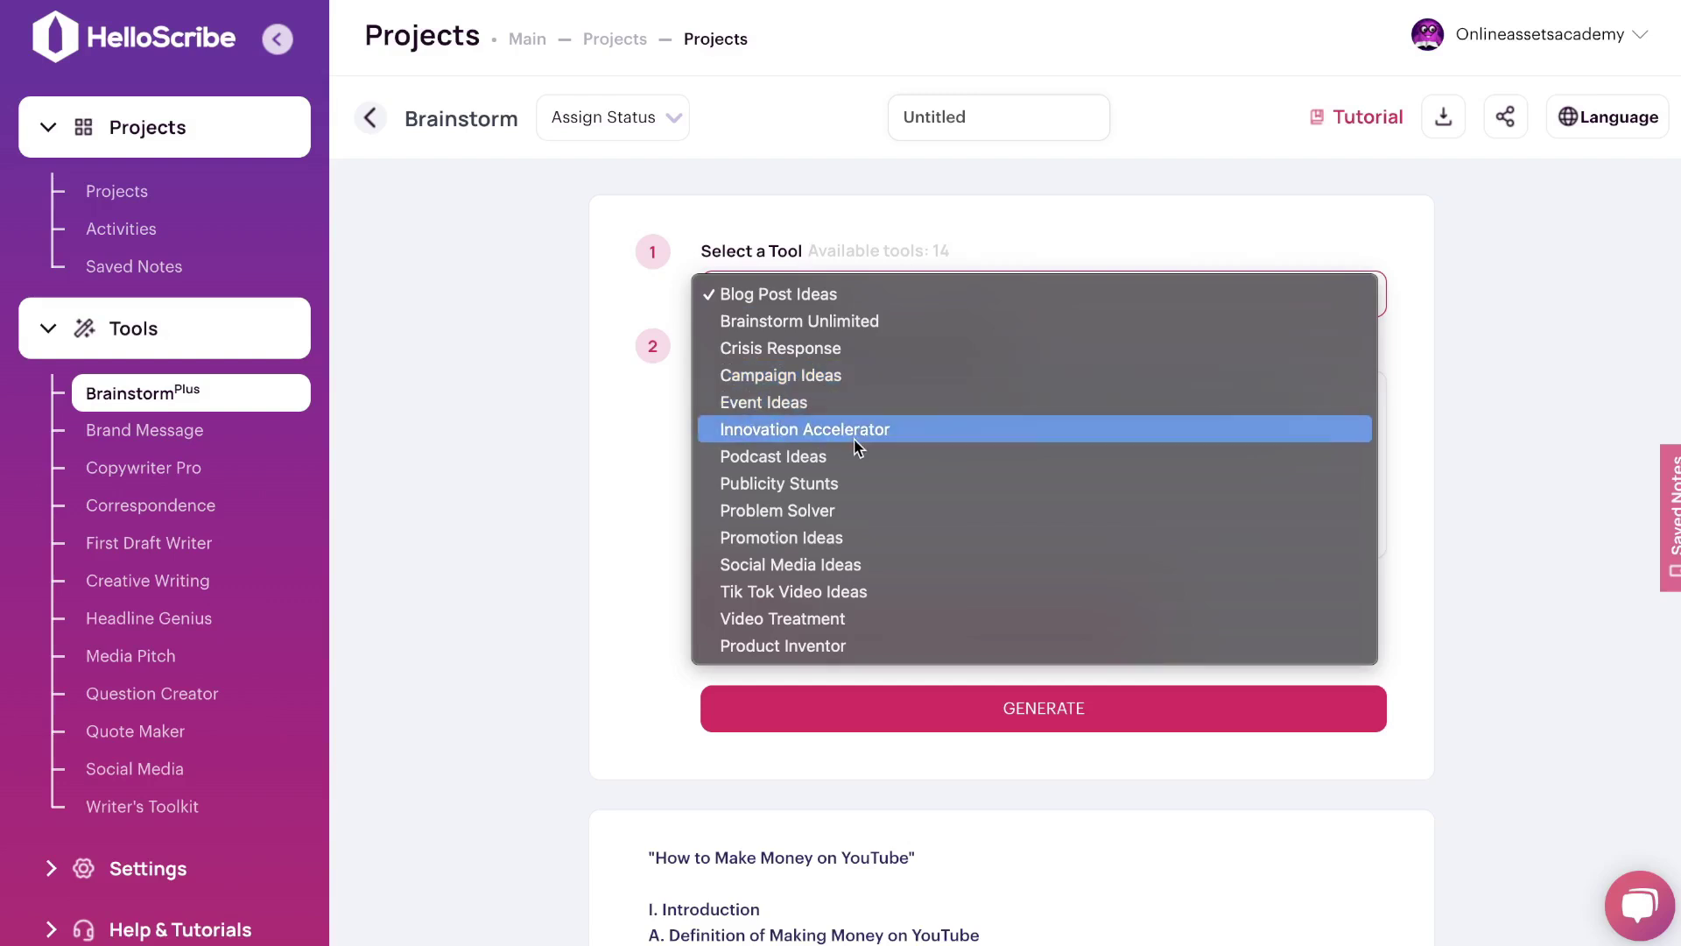
{"action": "left_click", "coordinate": [741, 216]}
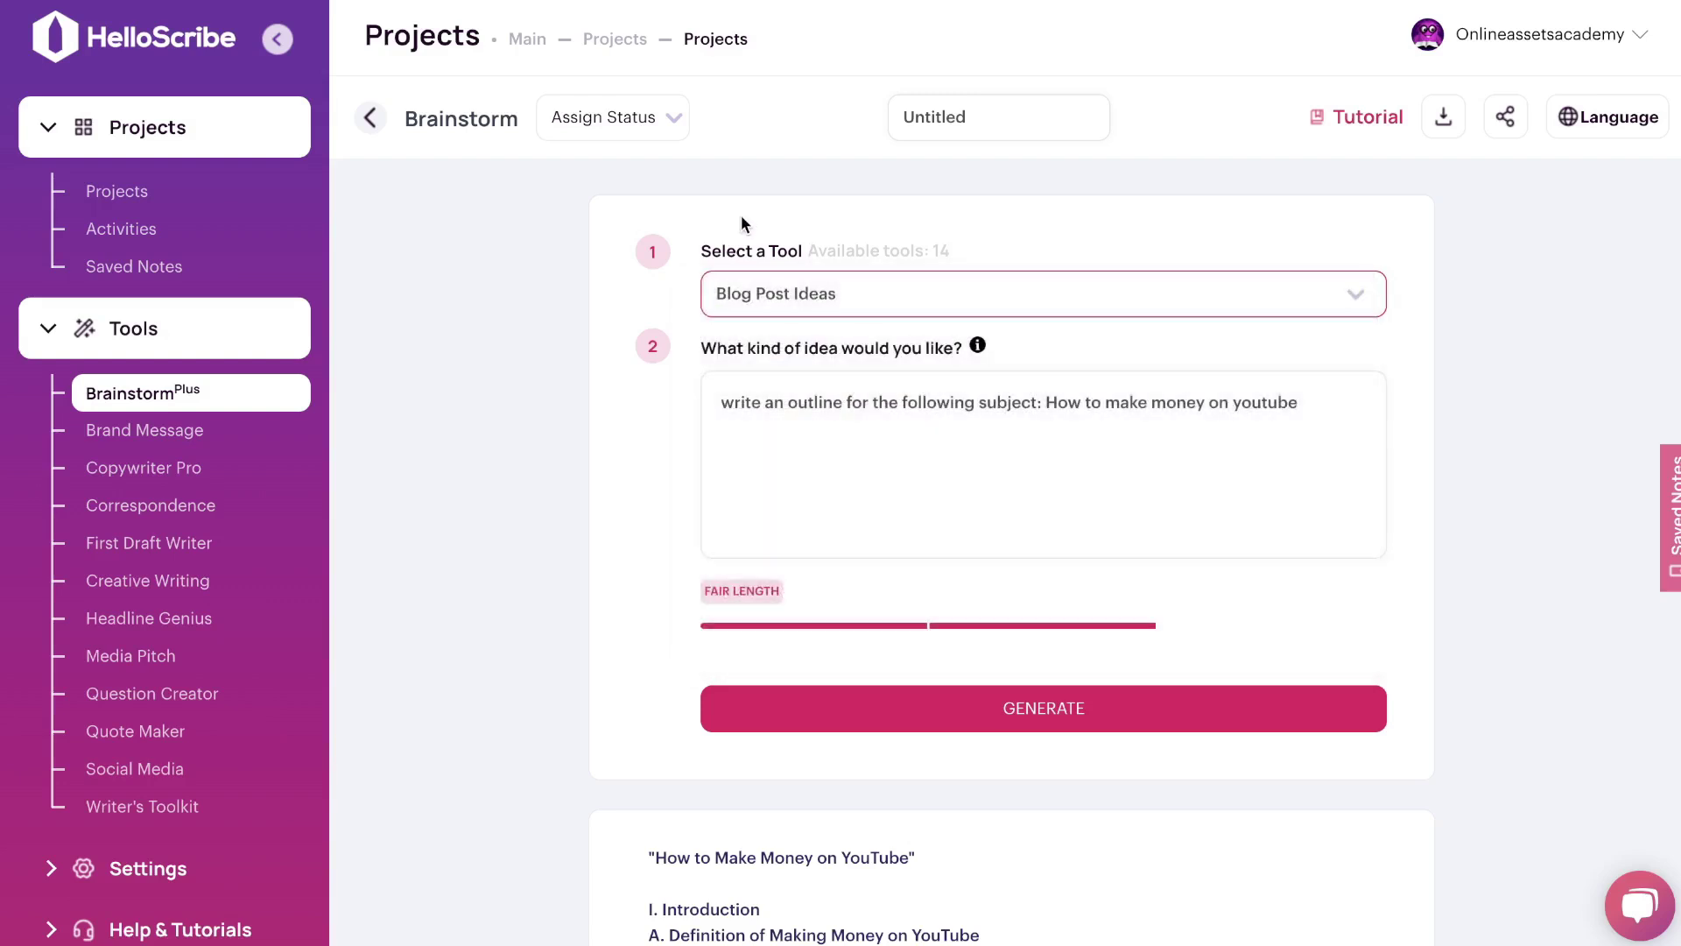
Review the available tools in the Brand Message and Copywriter Pro modules
{"action": "left_click", "coordinate": [123, 430]}
{"action": "left_click", "coordinate": [867, 279]}
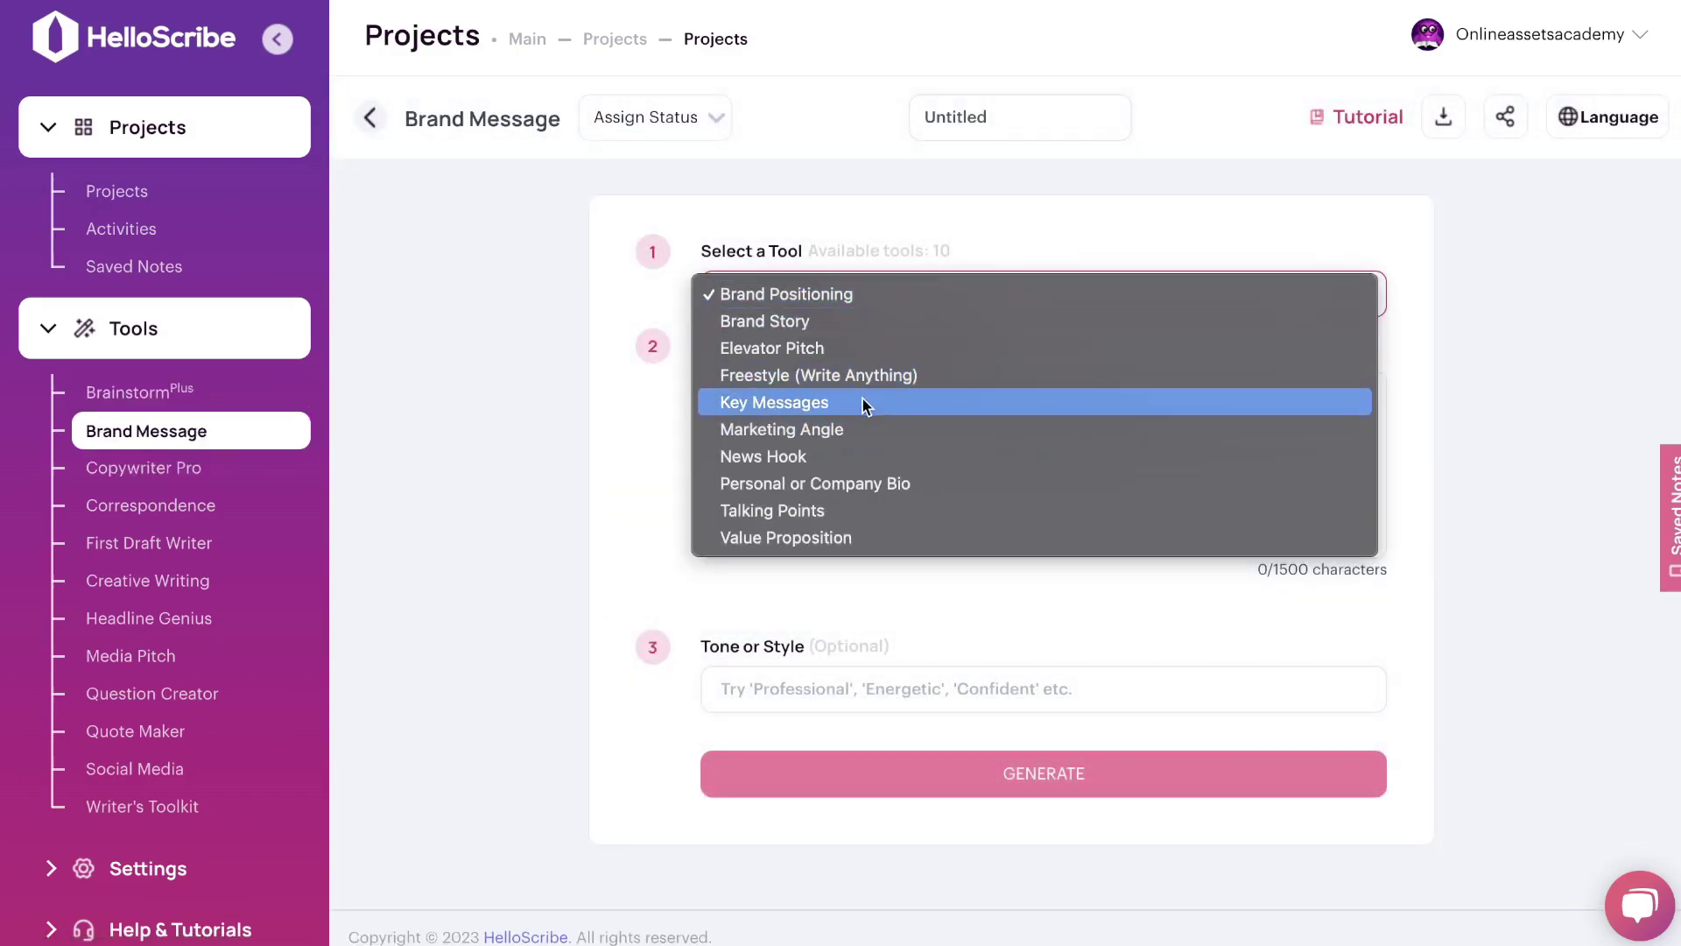
{"action": "left_click", "coordinate": [165, 473]}
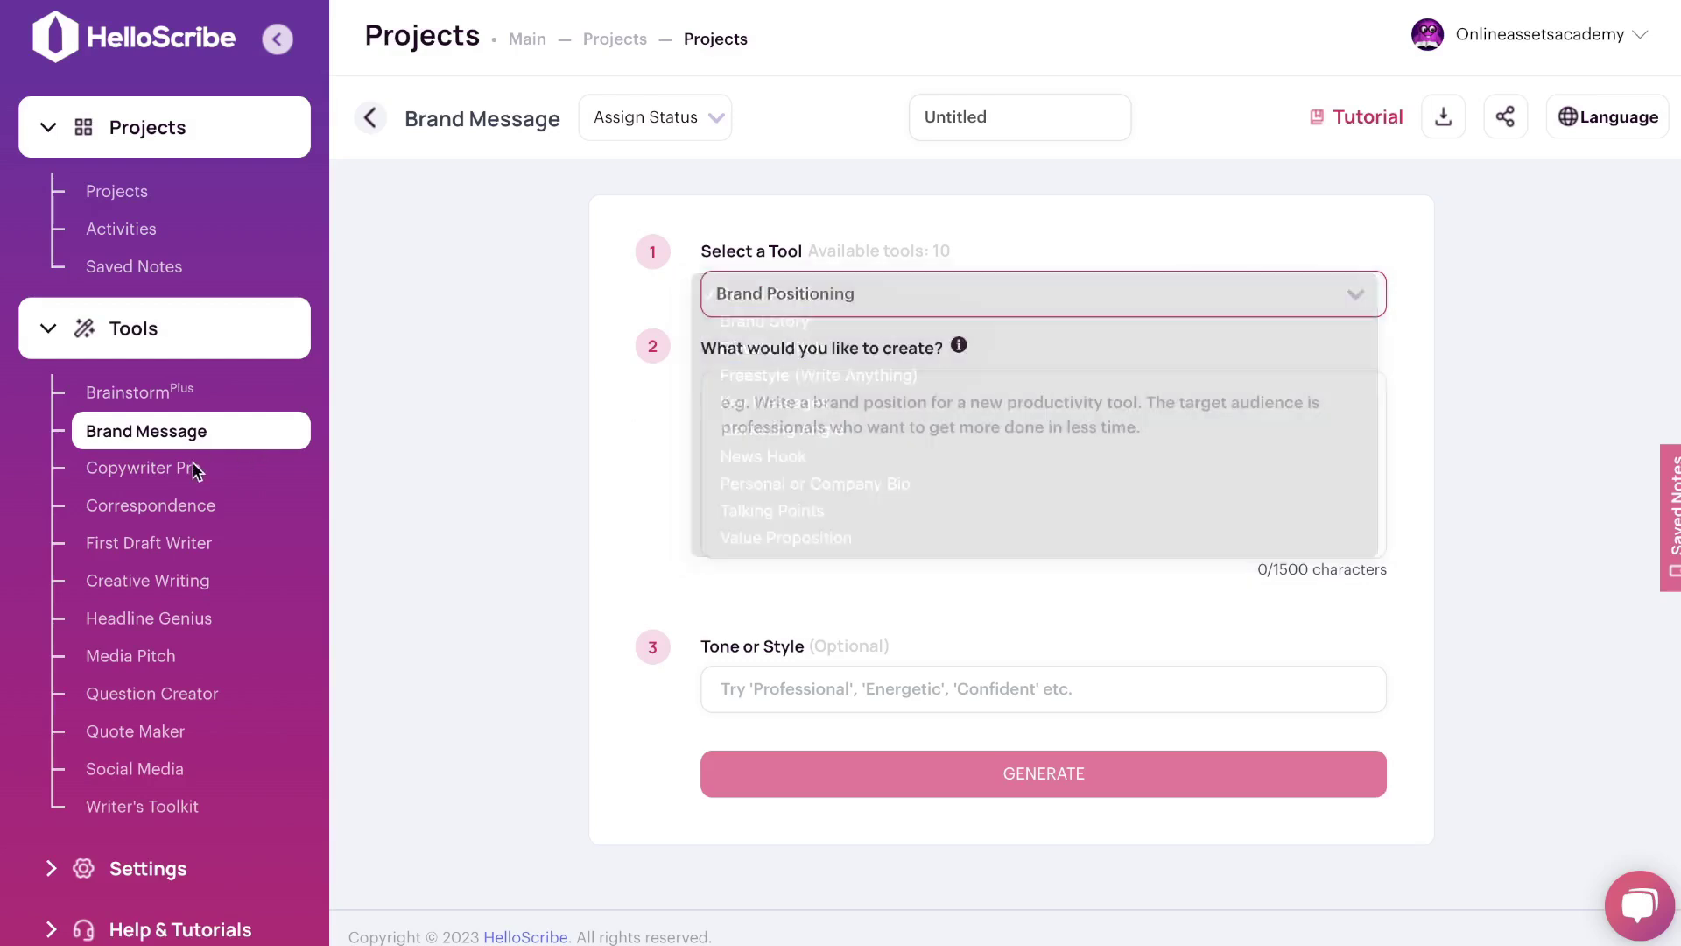
{"action": "left_click", "coordinate": [779, 299]}
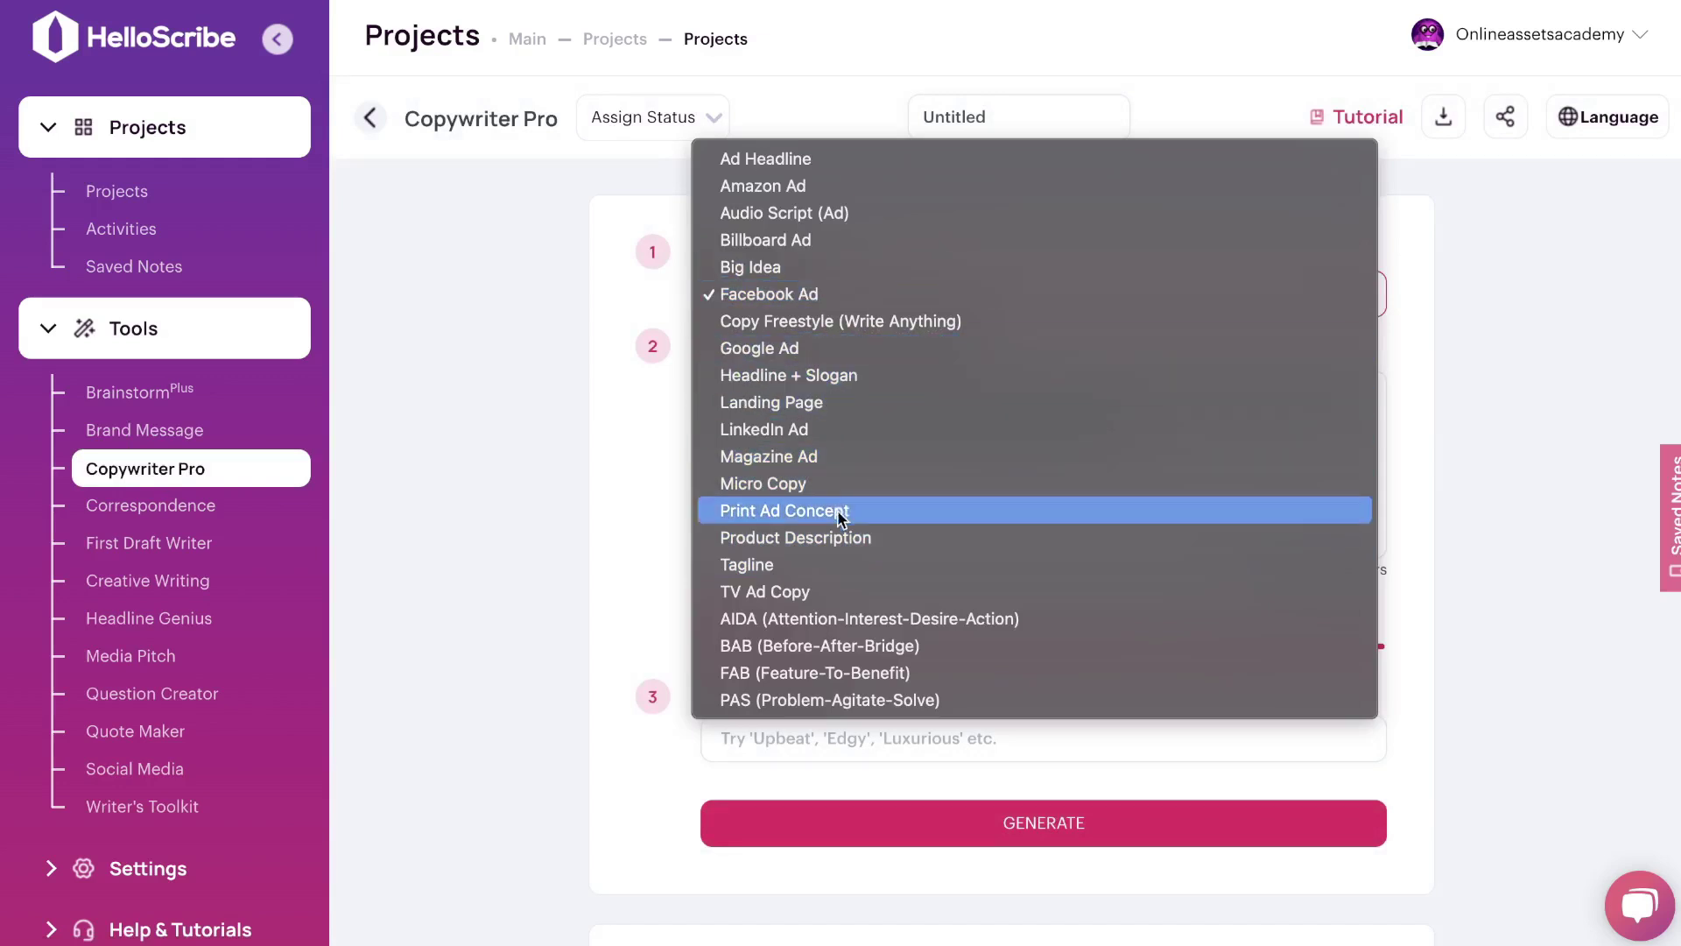
Open the Correspondence module and review its available tools, keeping Perfect Email selected
{"action": "left_click", "coordinate": [196, 510]}
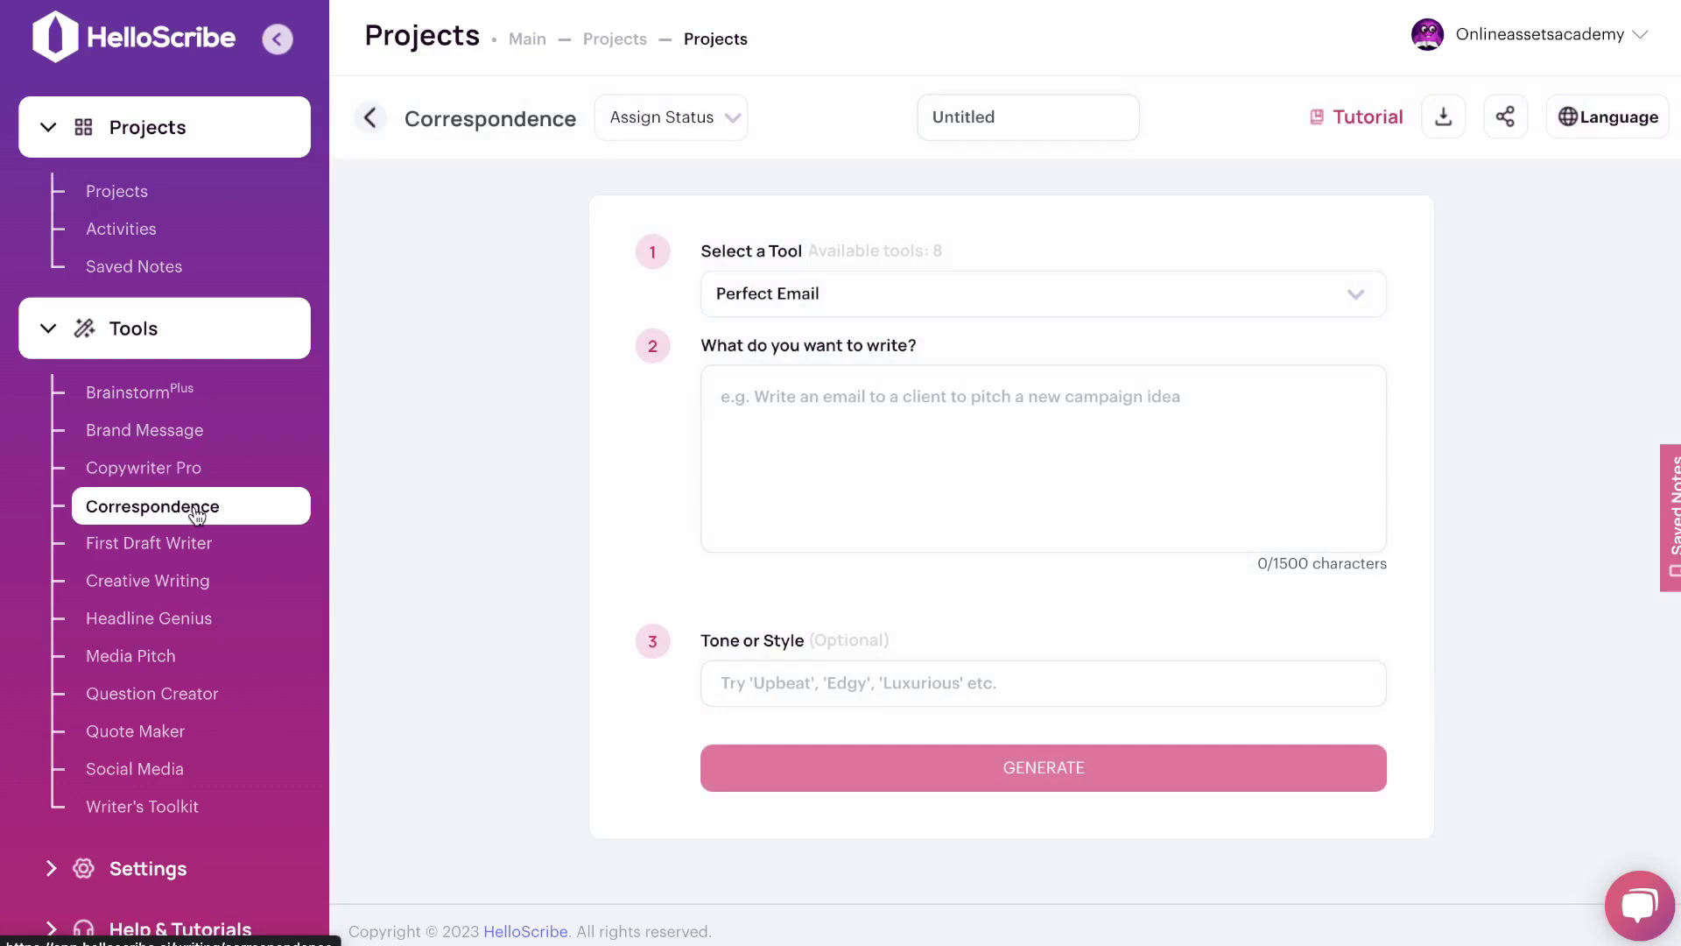
{"action": "left_click", "coordinate": [766, 308]}
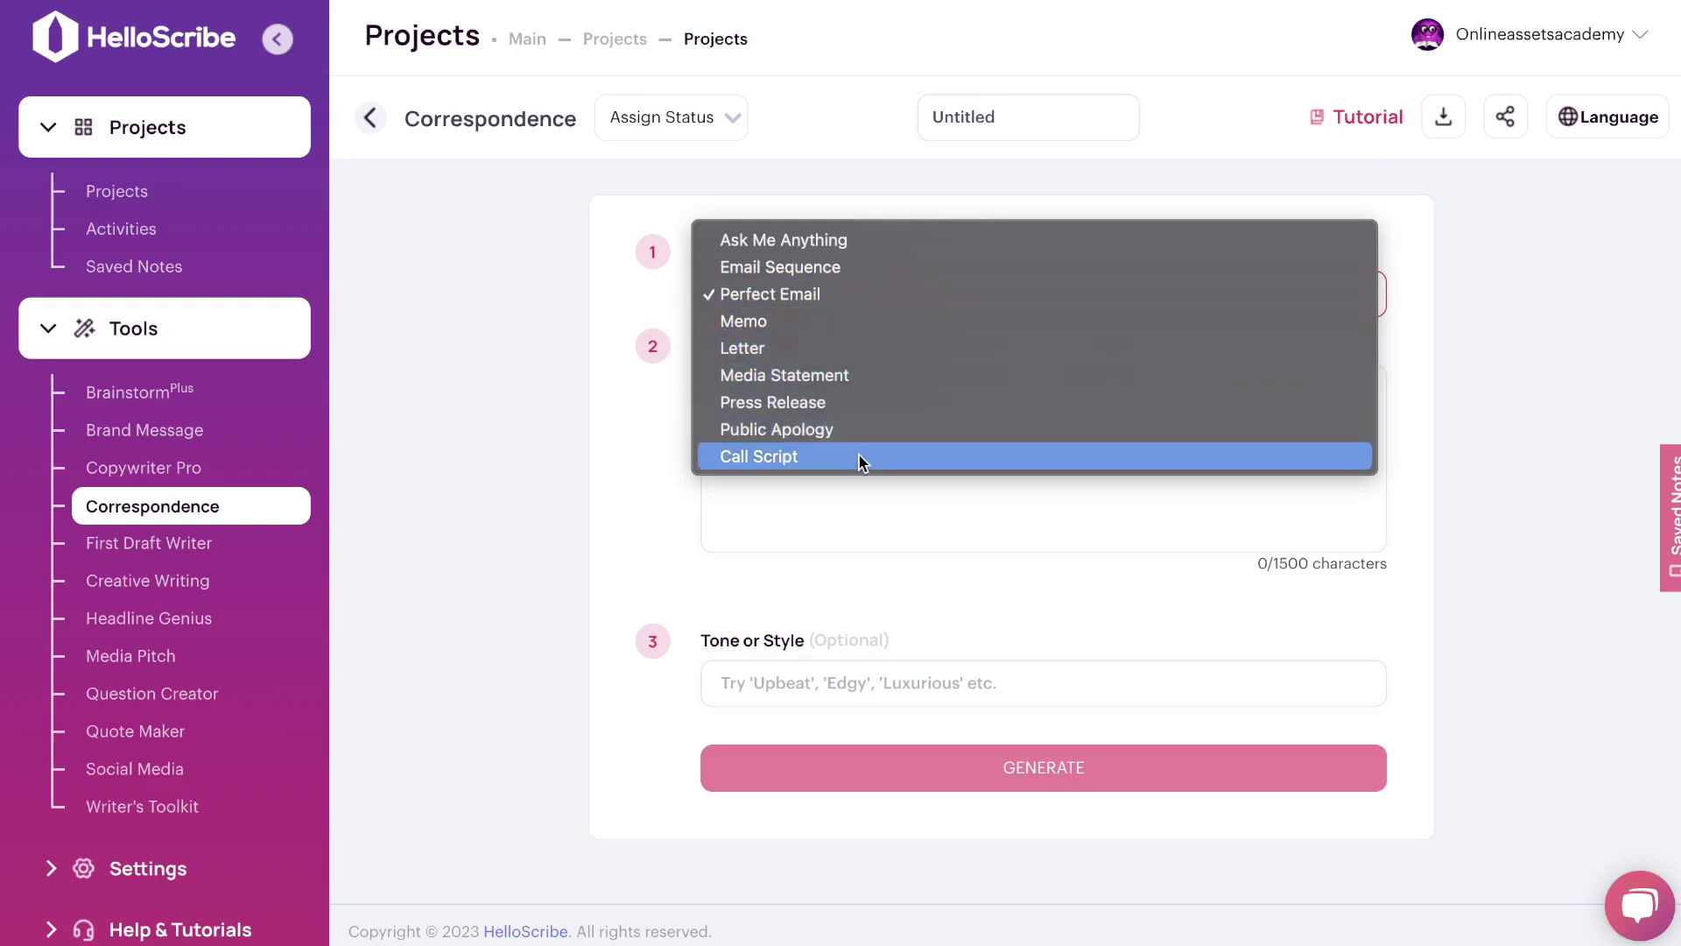
{"action": "left_click", "coordinate": [664, 426]}
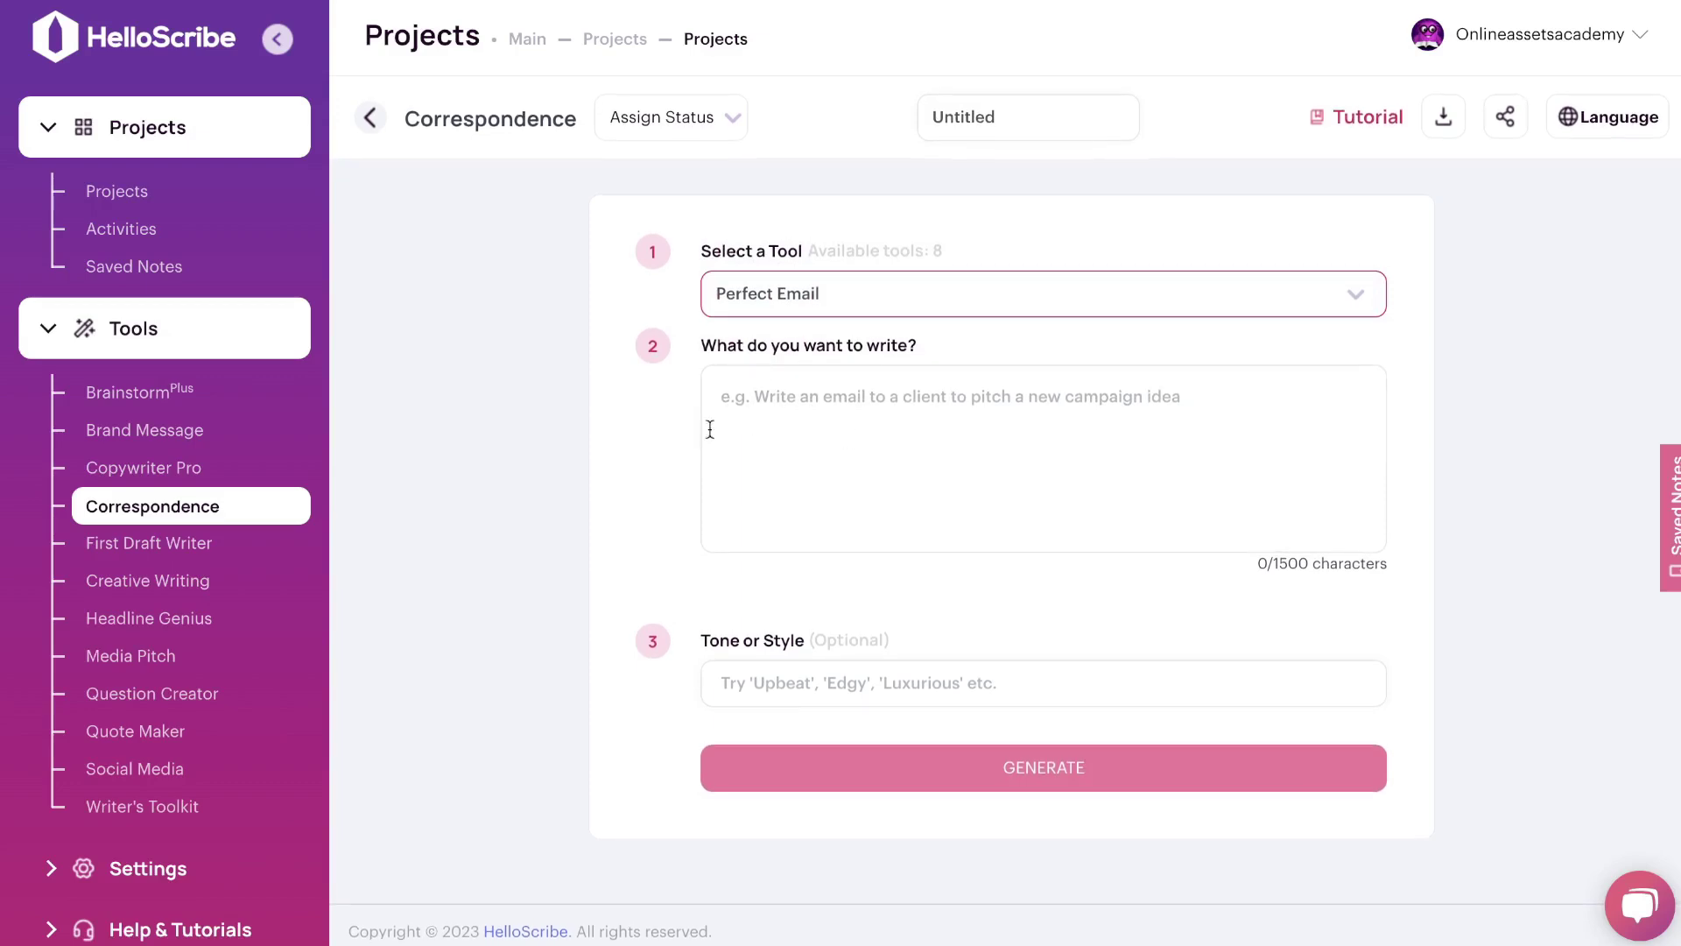
Open First Draft Writer and examine the "How to Make Money on YouTube" outline and the article written from it
{"action": "left_click", "coordinate": [166, 544]}
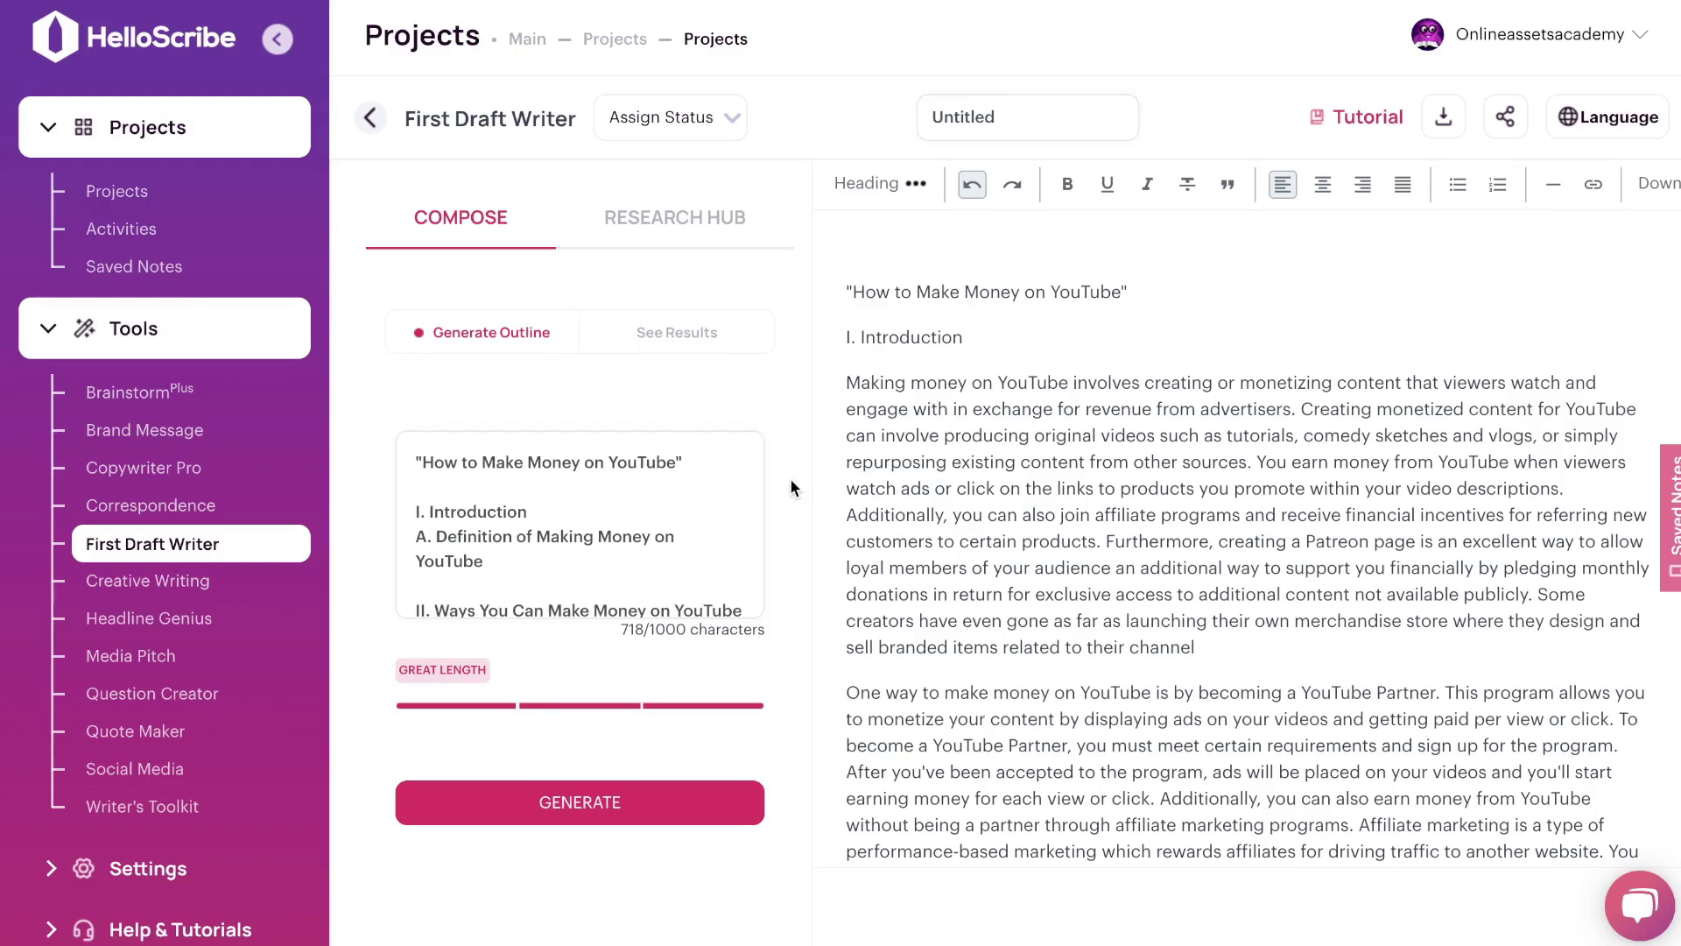
{"action": "scroll", "coordinate": [570, 514], "scroll_direction": "down", "scroll_amount": 1}
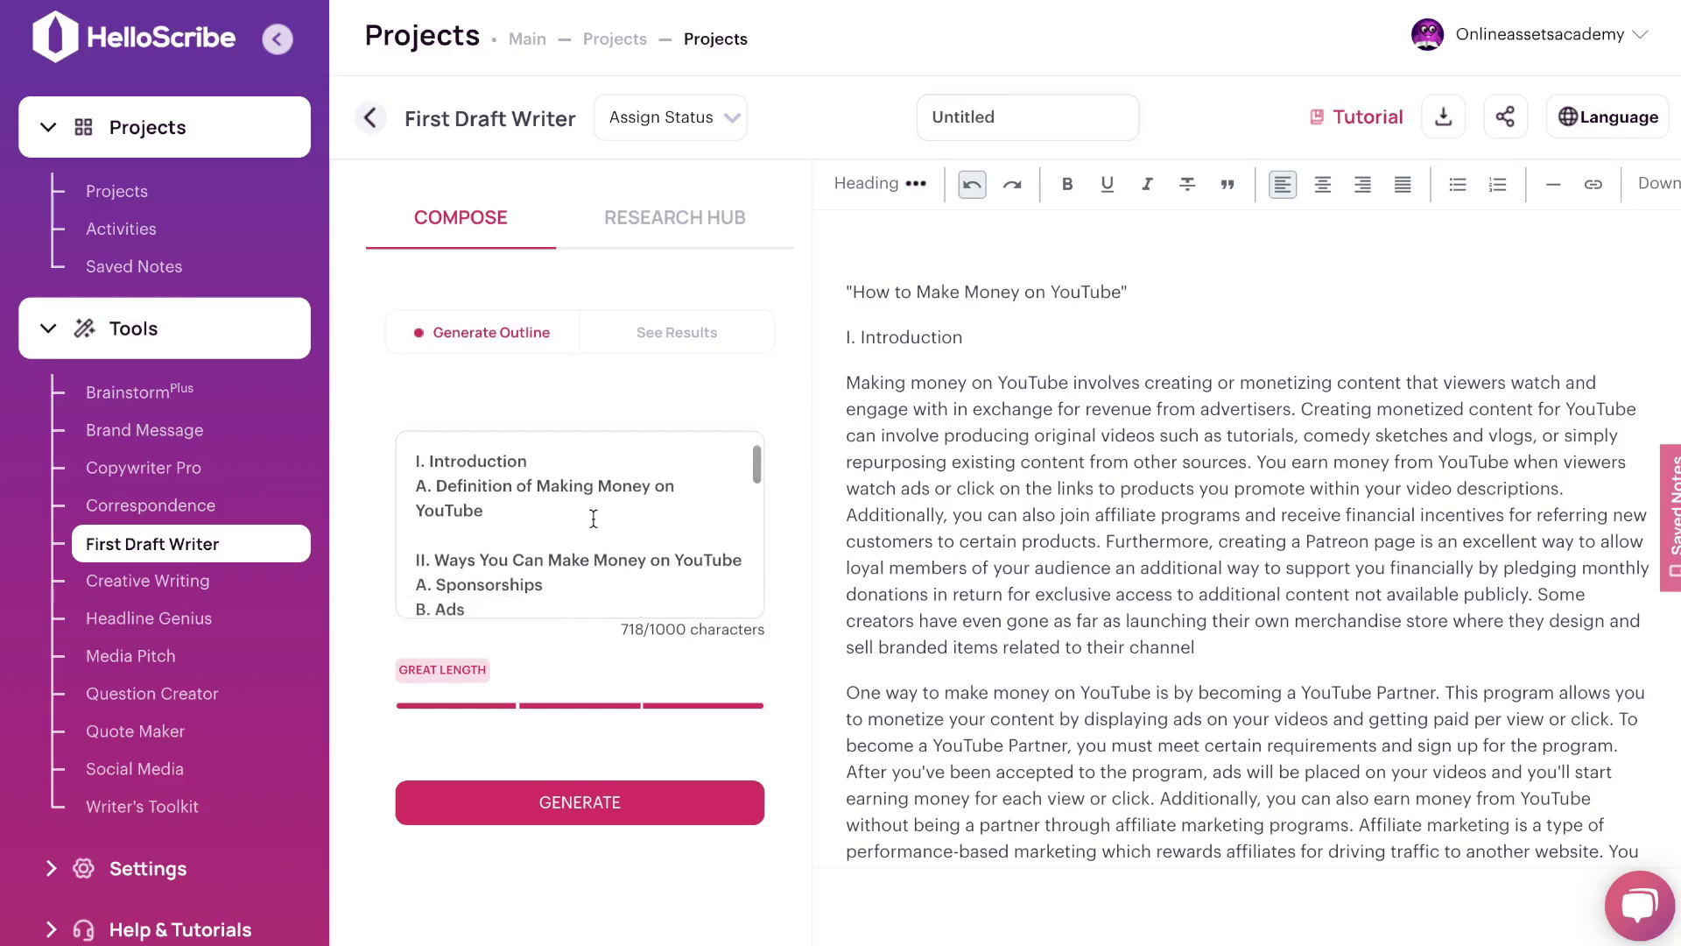
{"action": "left_click_drag", "start_coordinate": [851, 293], "coordinate": [1196, 749]}
{"action": "scroll", "coordinate": [1196, 748], "scroll_direction": "down", "scroll_amount": 5}
{"action": "scroll", "coordinate": [1196, 749], "scroll_direction": "down", "scroll_amount": 10}
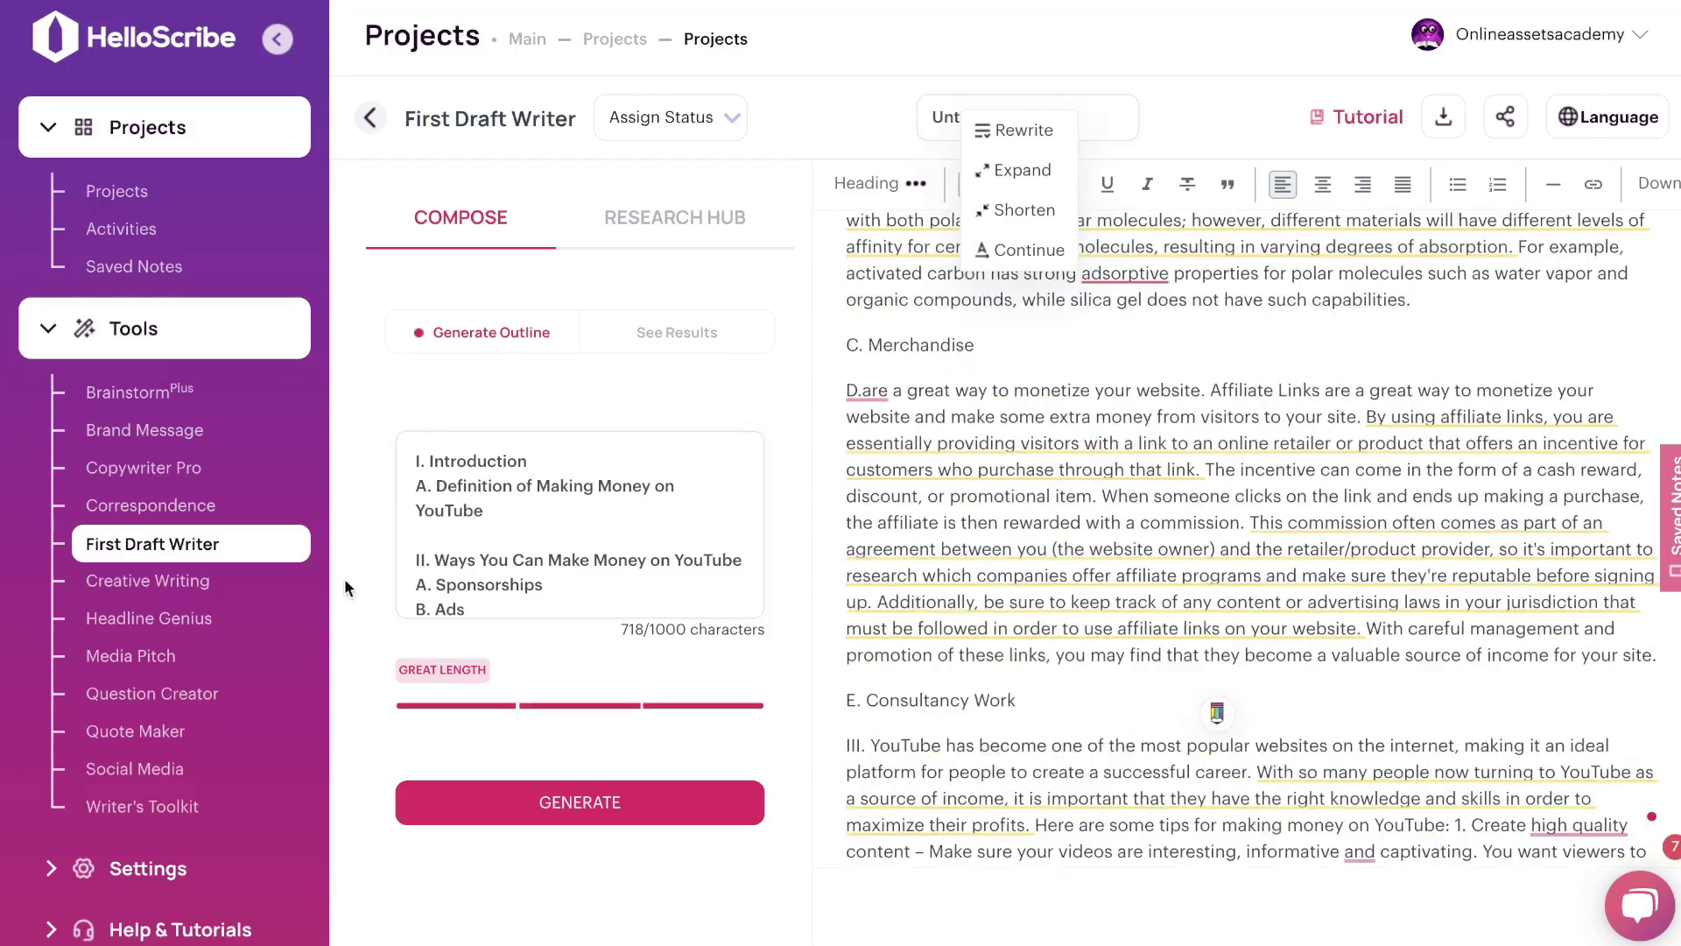
View the Research Hub in First Draft Writer, checking its Scholar and Fact Search options
{"action": "left_click", "coordinate": [676, 217]}
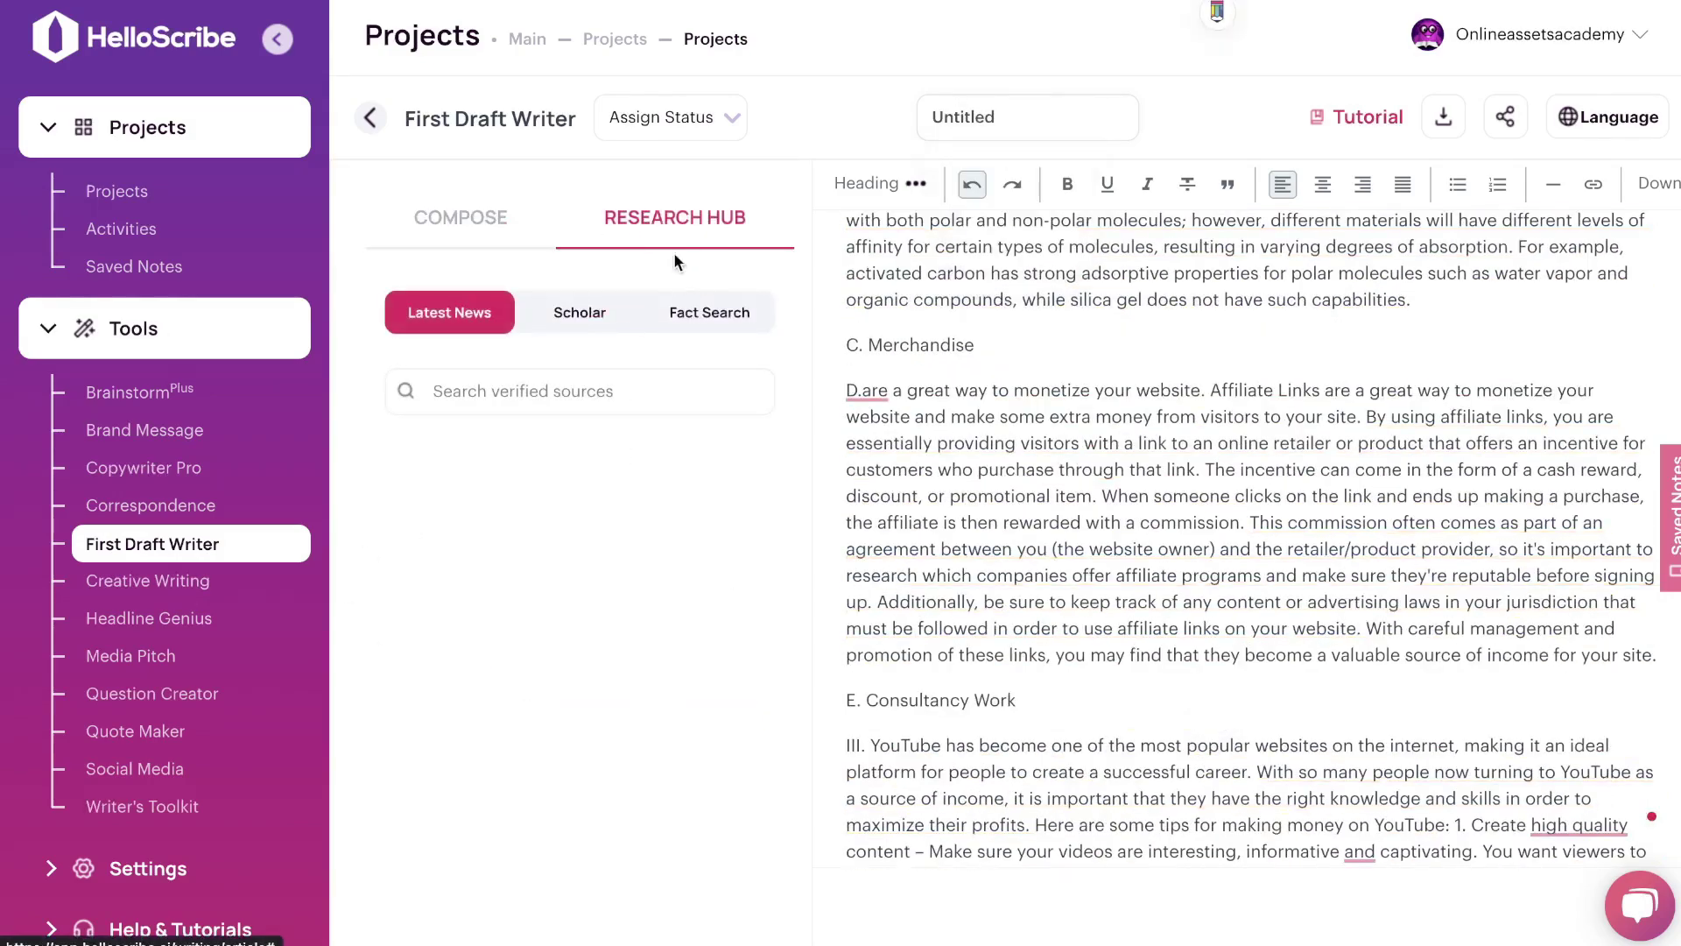
{"action": "left_click", "coordinate": [579, 312]}
{"action": "left_click", "coordinate": [709, 313]}
{"action": "left_click", "coordinate": [580, 313]}
{"action": "left_click", "coordinate": [709, 313]}
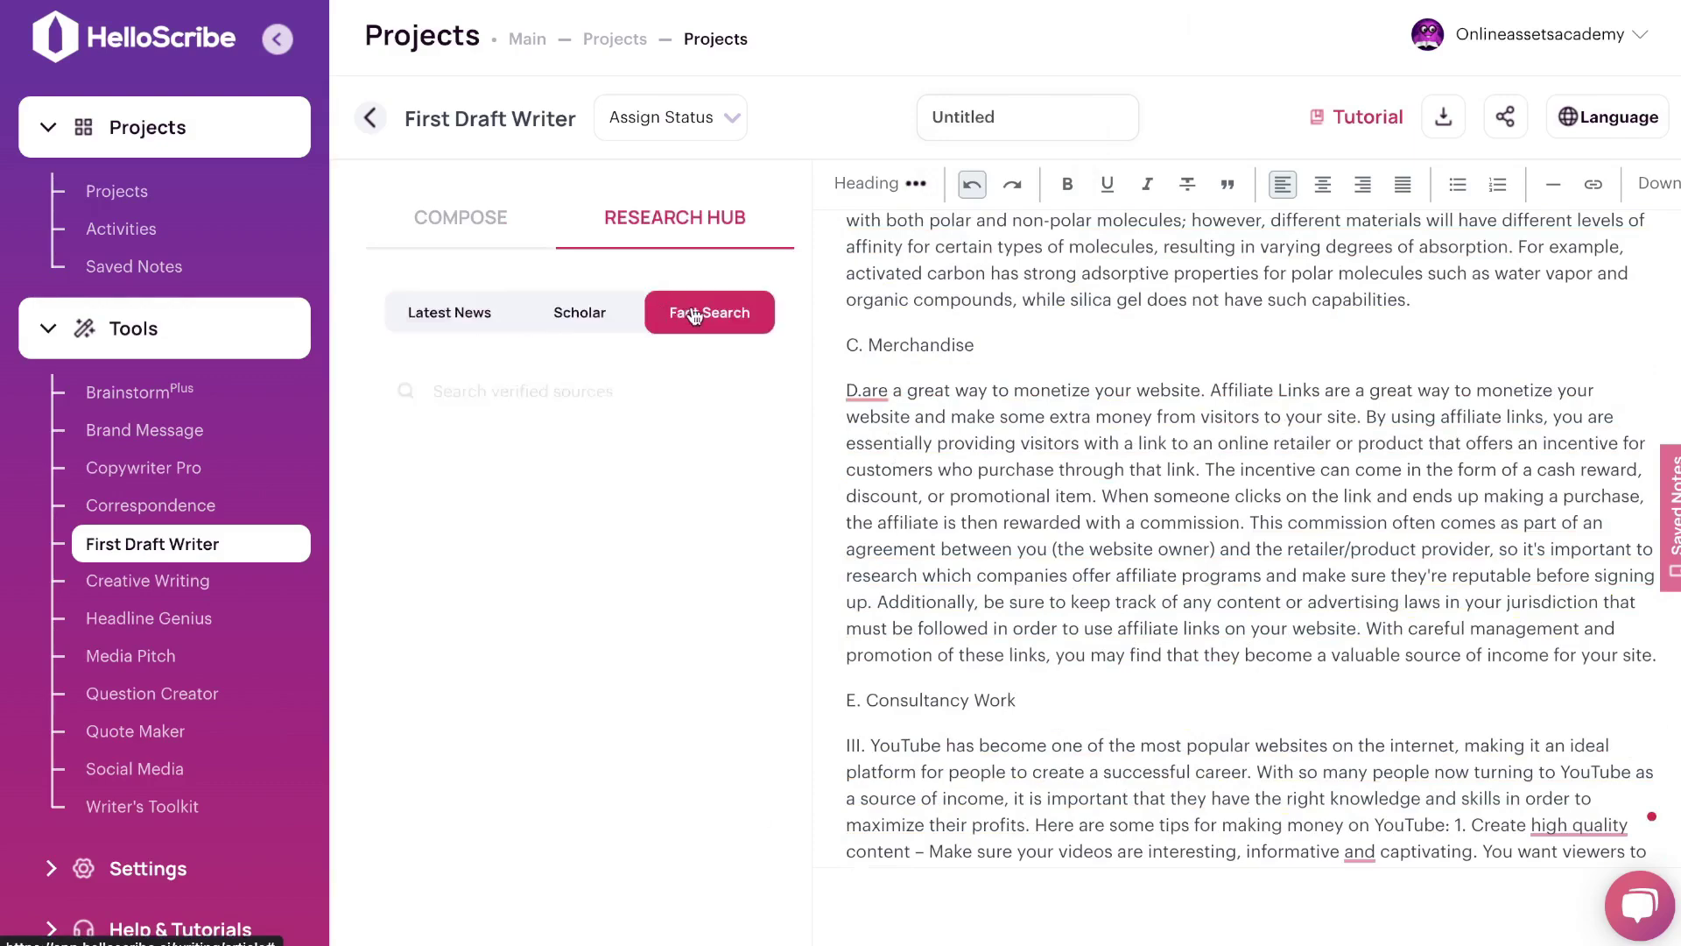
Read through the remaining sections of the YouTube article and return to its opening paragraphs
{"action": "scroll", "coordinate": [1155, 396], "scroll_direction": "down", "scroll_amount": 3}
{"action": "scroll", "coordinate": [1154, 396], "scroll_direction": "down", "scroll_amount": 3}
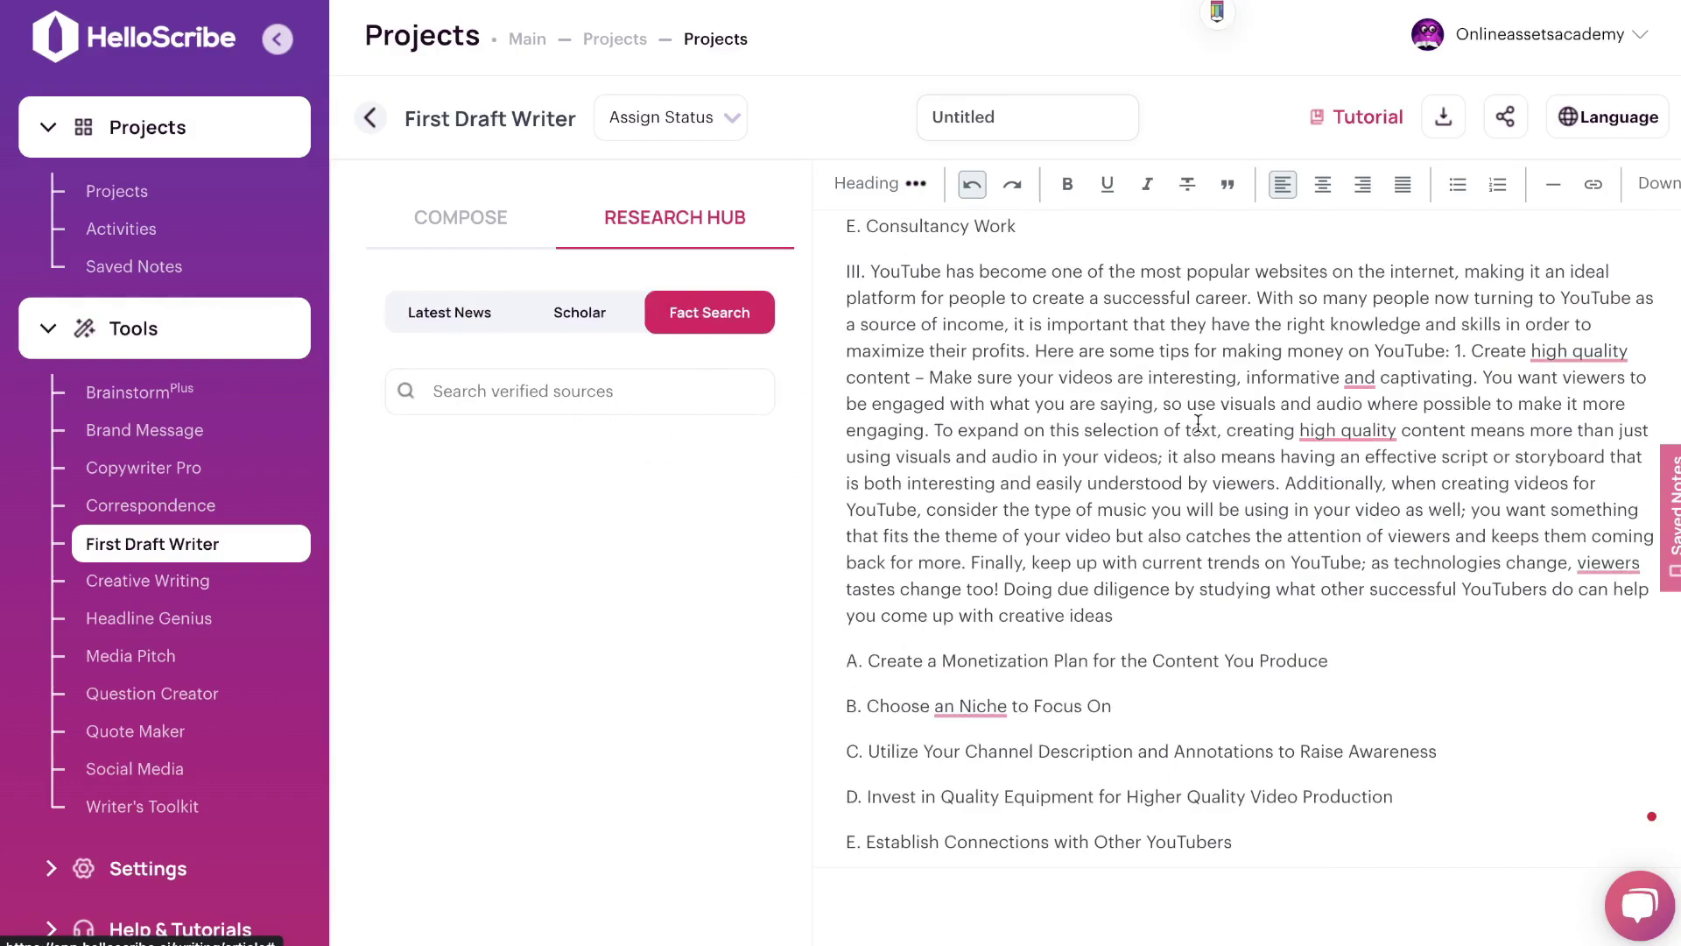
{"action": "scroll", "coordinate": [1198, 423], "scroll_direction": "up", "scroll_amount": 5}
{"action": "left_click_drag", "start_coordinate": [1196, 479], "coordinate": [758, 444]}
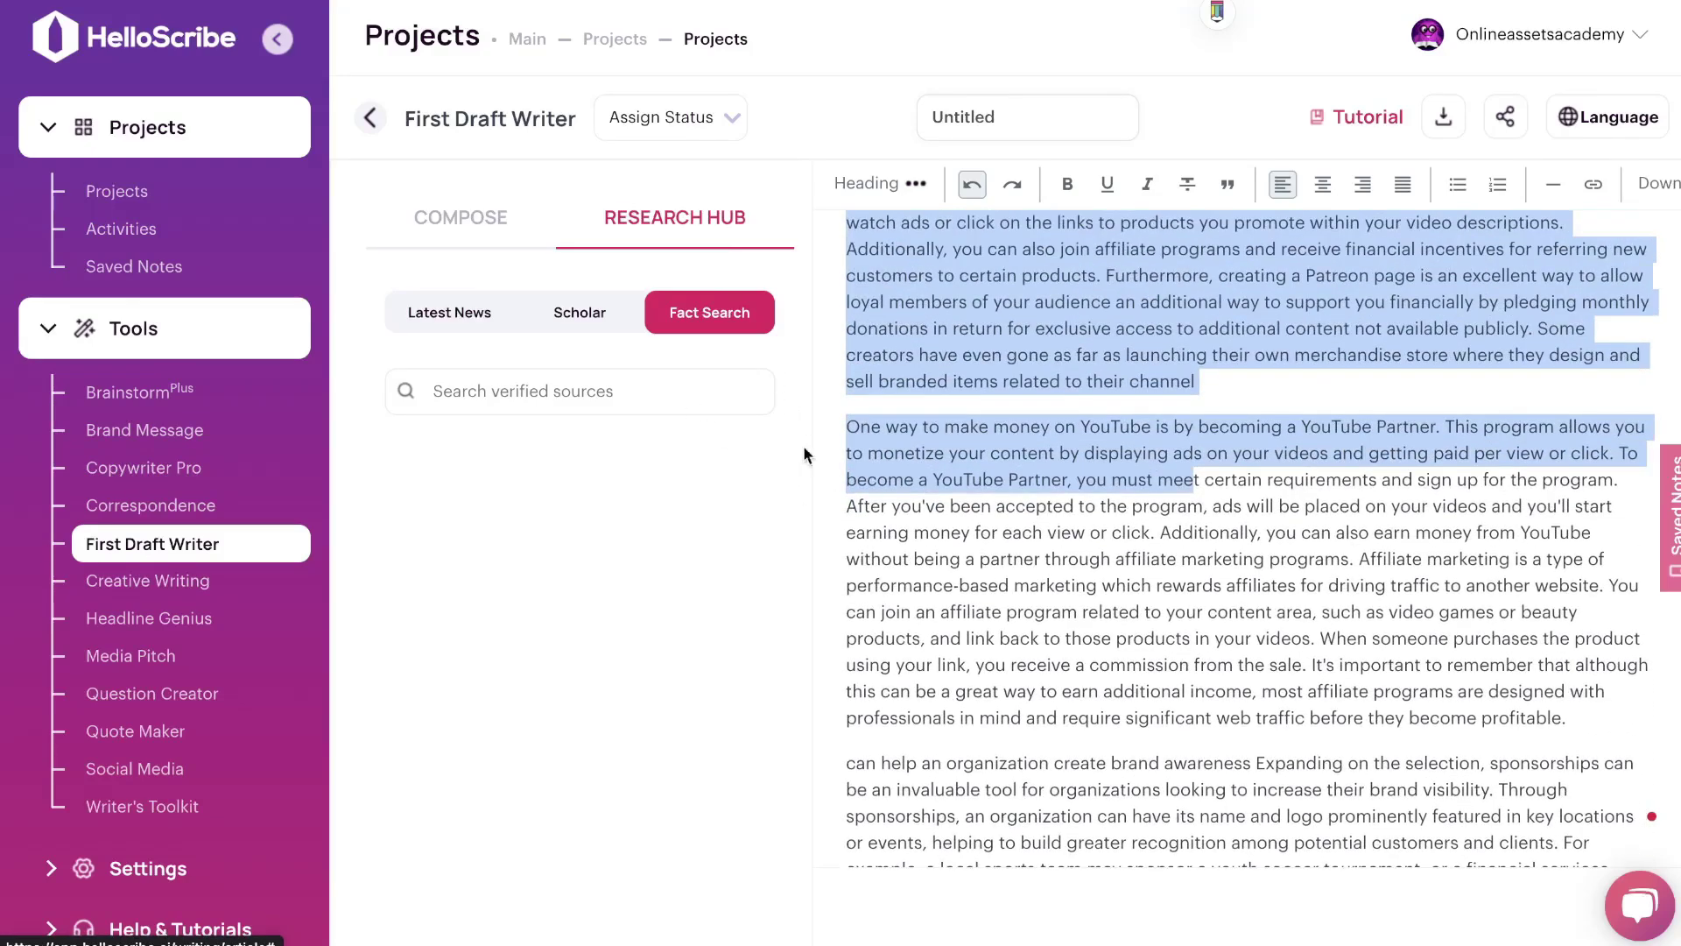
Open the Creative Writing module and review its available tools, keeping Storyteller selected
{"action": "left_click", "coordinate": [209, 585]}
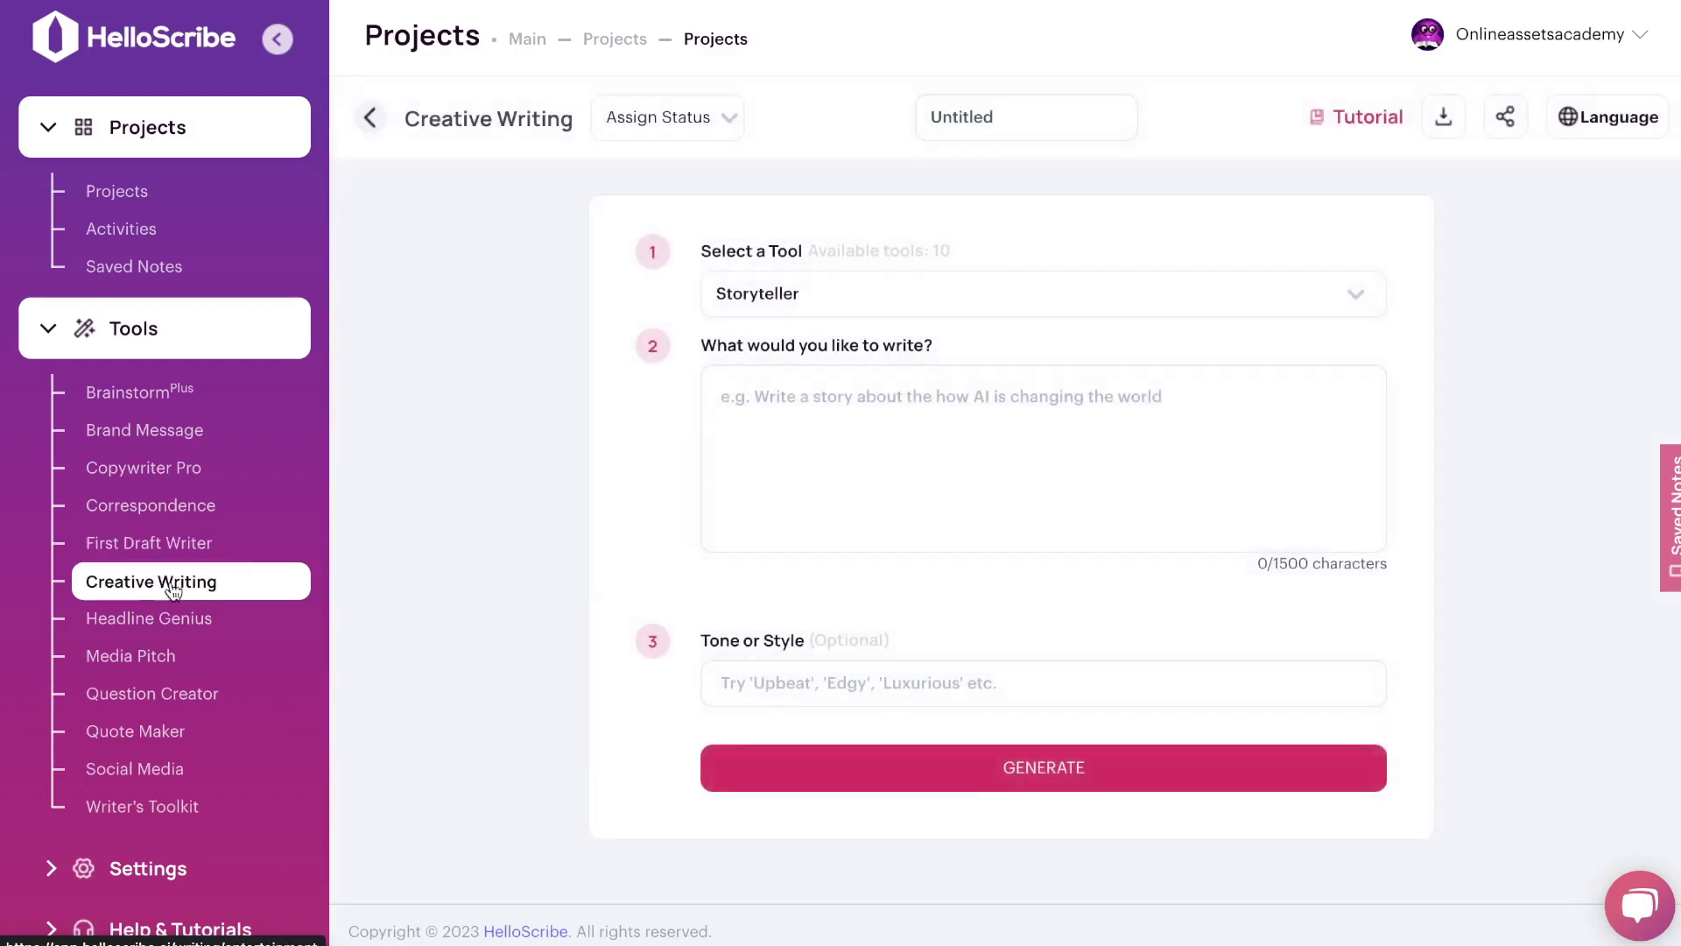
{"action": "left_click", "coordinate": [849, 298]}
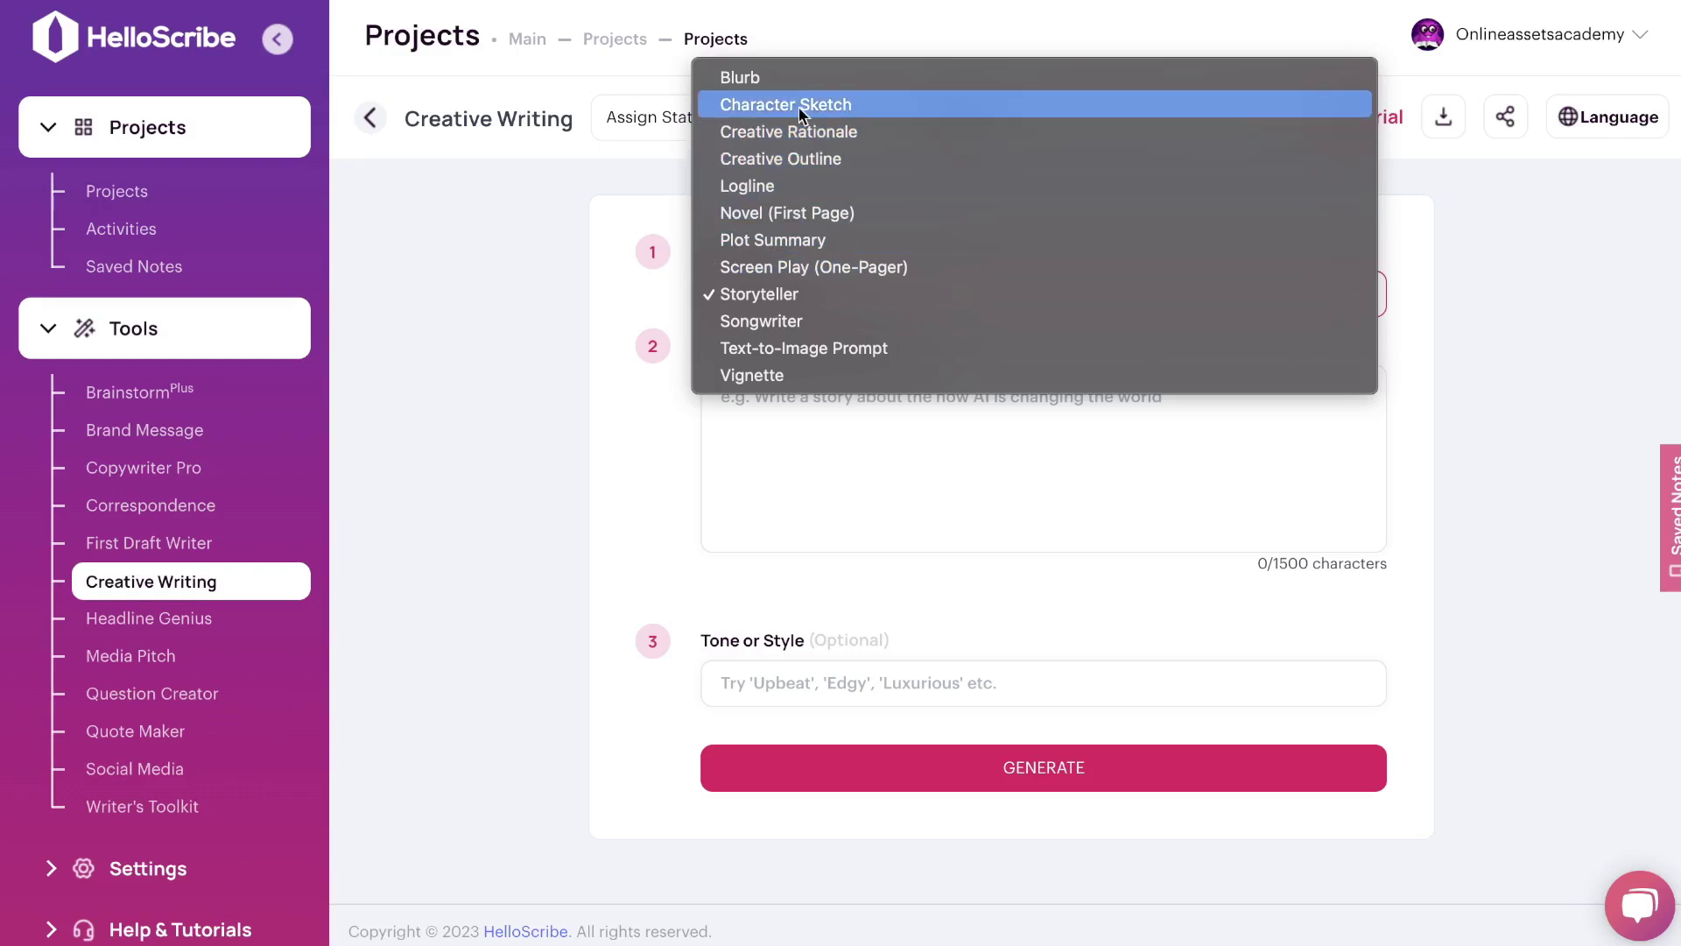
{"action": "left_click", "coordinate": [874, 528]}
Open the Headline Genius module and review its available tools, keeping Article Headline selected
{"action": "left_click", "coordinate": [193, 618]}
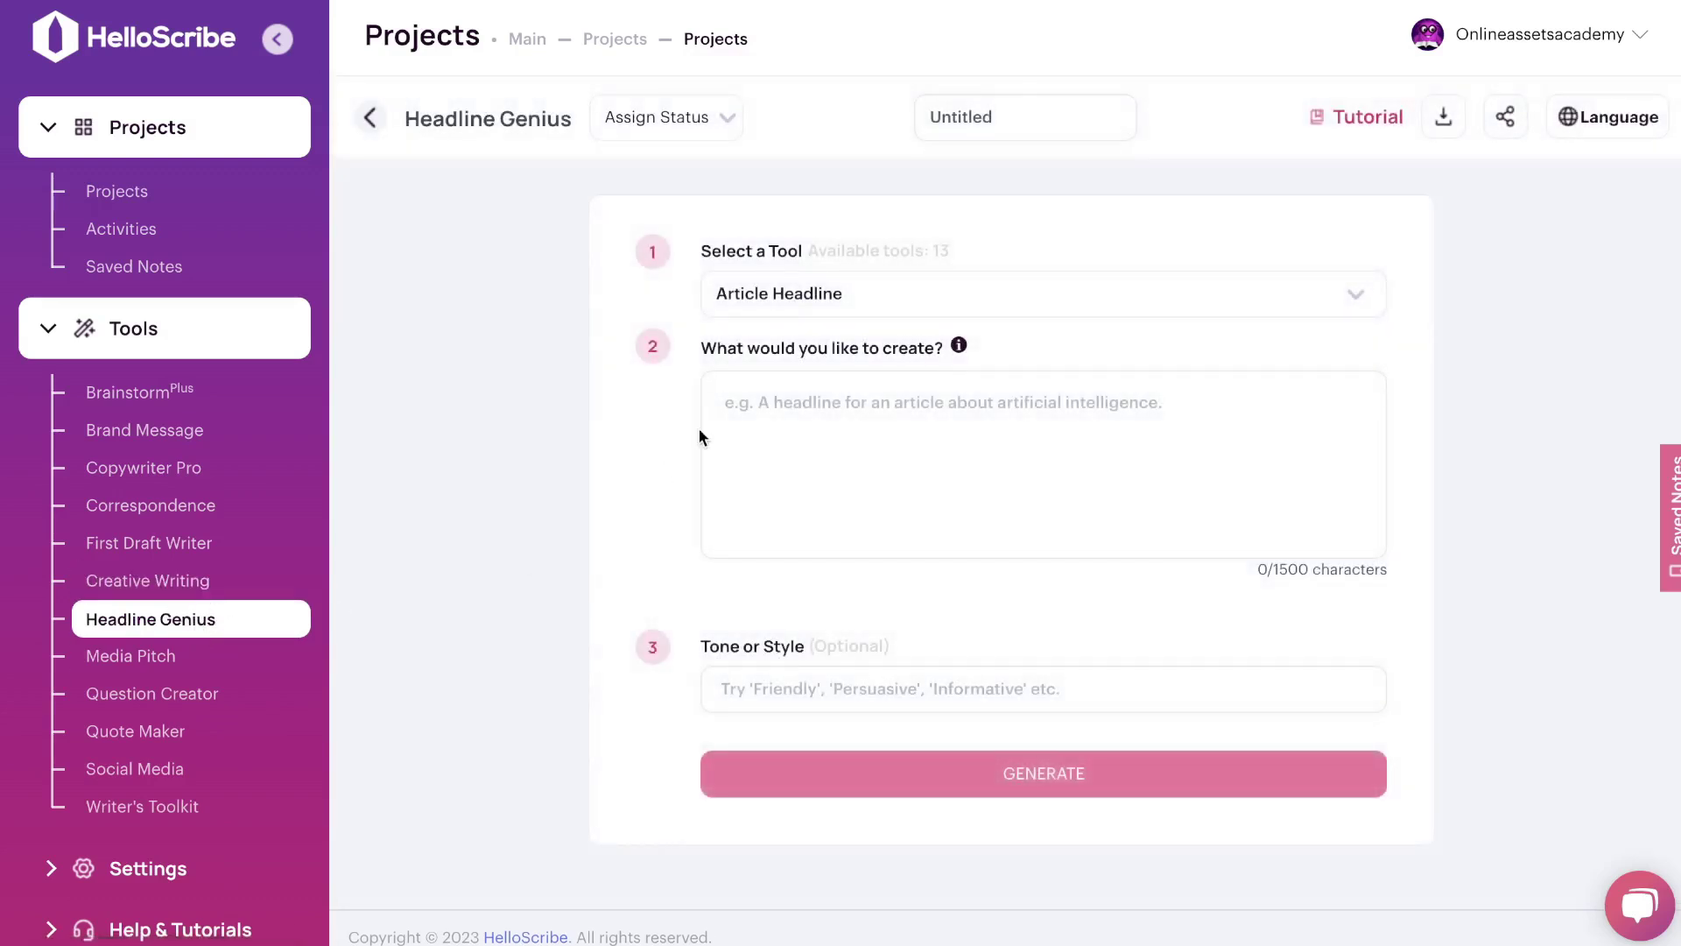
{"action": "left_click", "coordinate": [785, 296]}
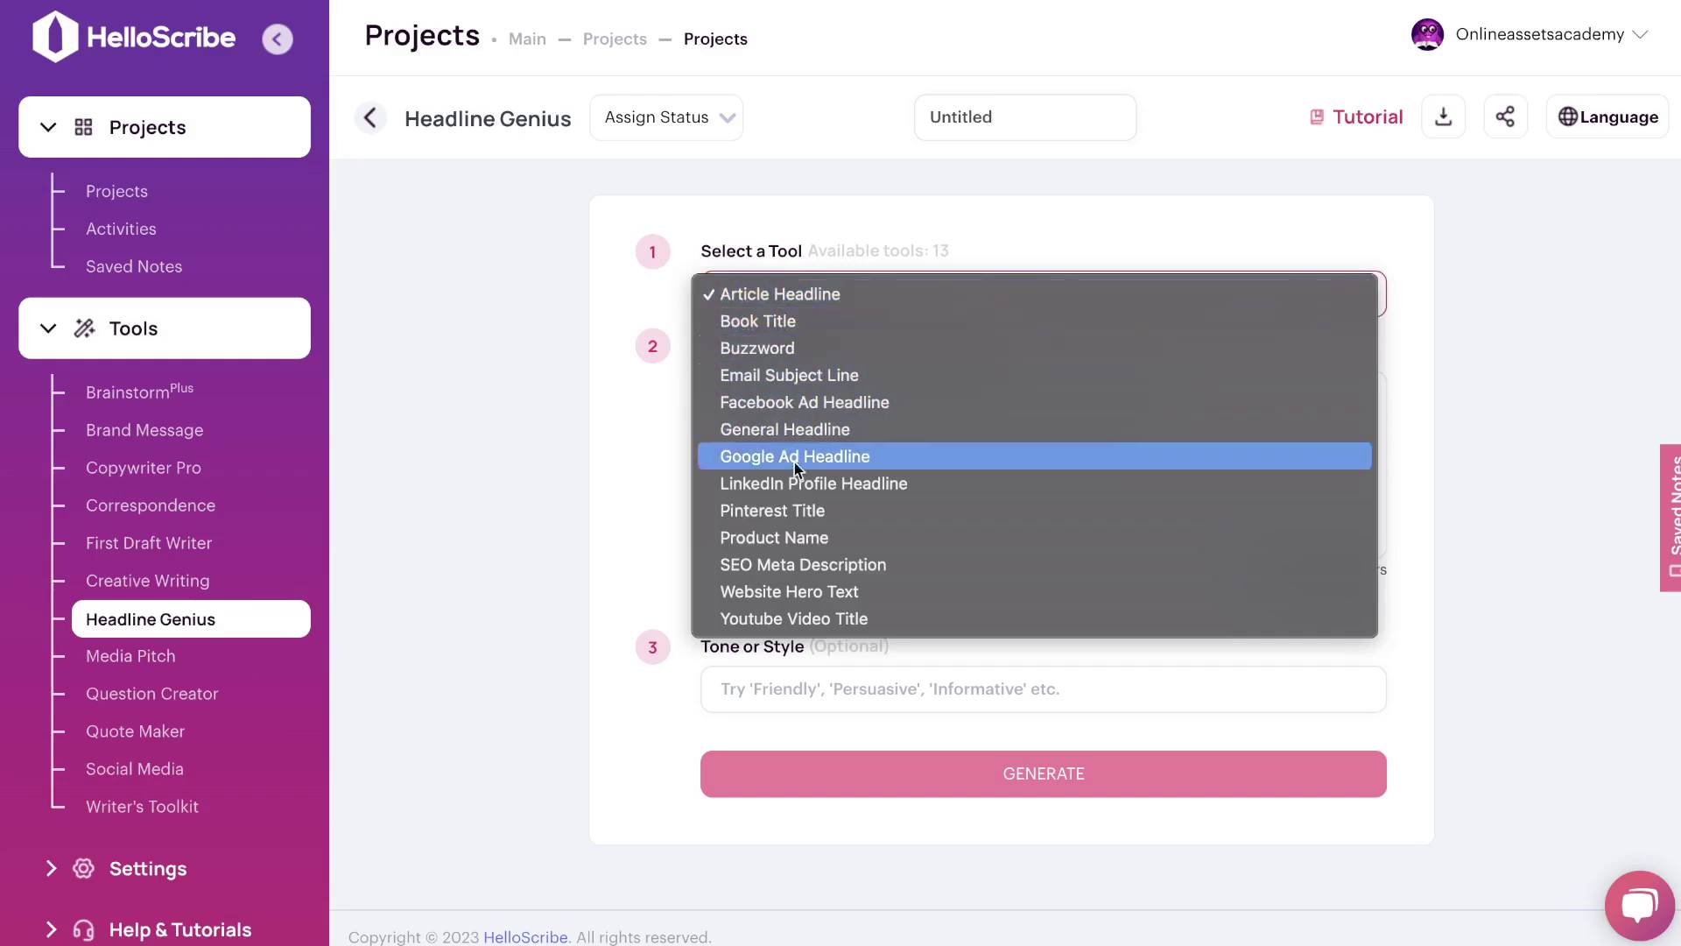
{"action": "left_click", "coordinate": [485, 482]}
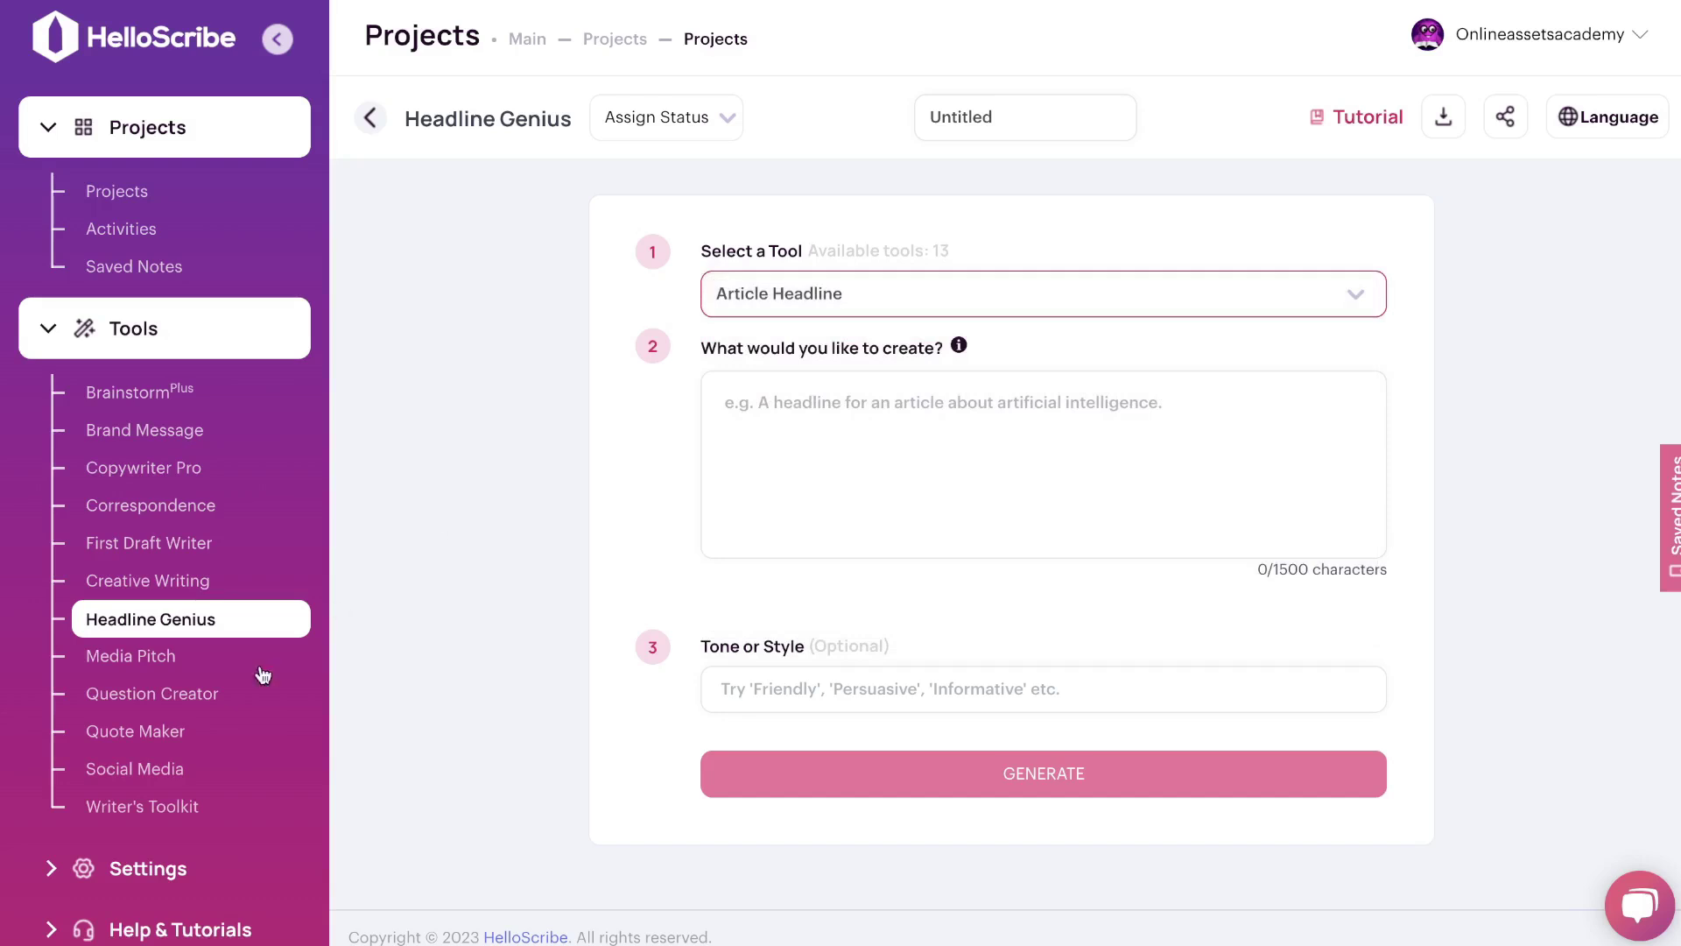
Open the Media Pitch module to view its publication, contact and story fields
{"action": "left_click", "coordinate": [176, 656]}
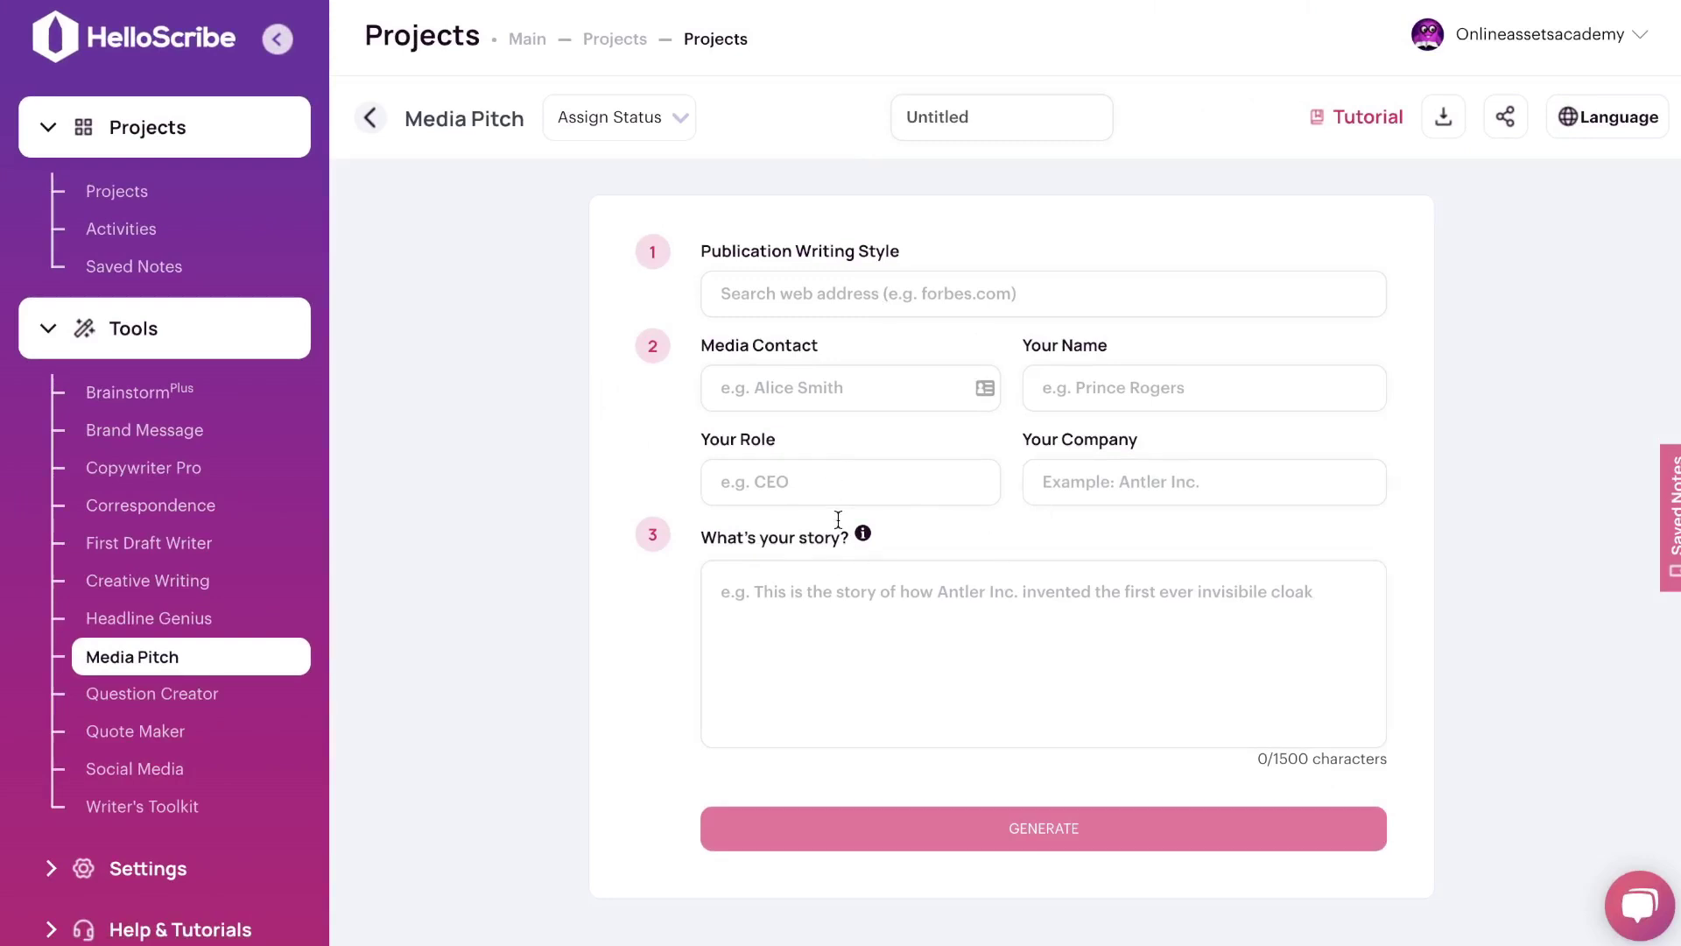
Open the Question Creator and Quote Maker modules and review their tool options, keeping Interview Question and Quote selected
{"action": "left_click", "coordinate": [214, 698]}
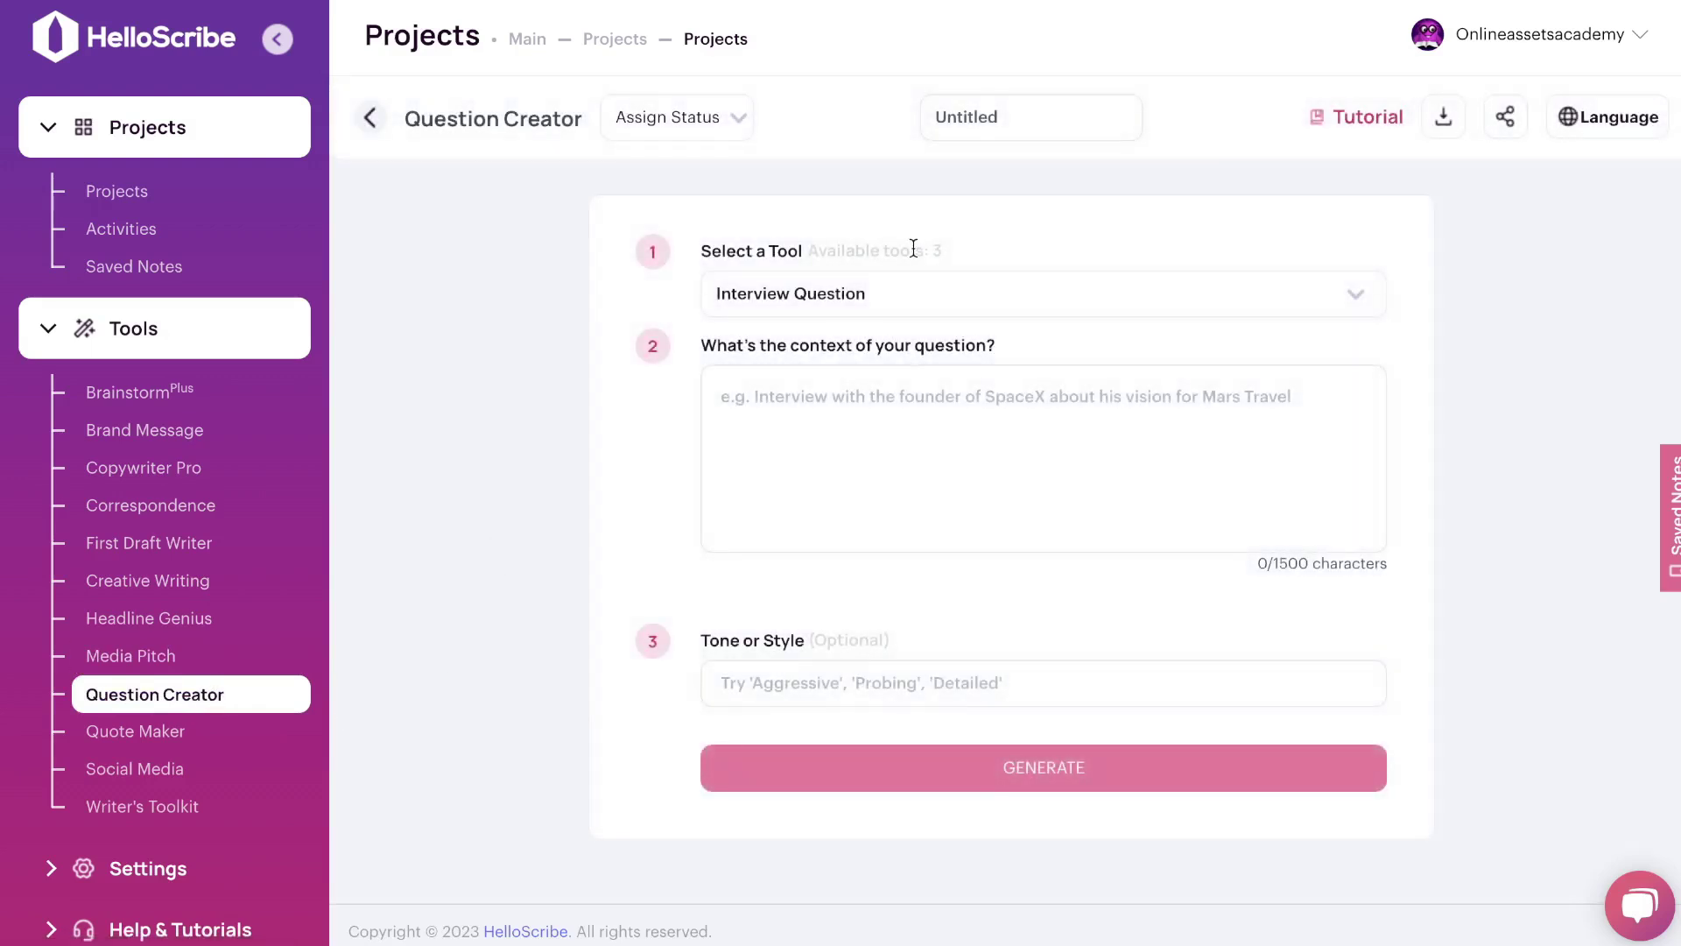
{"action": "left_click", "coordinate": [897, 294]}
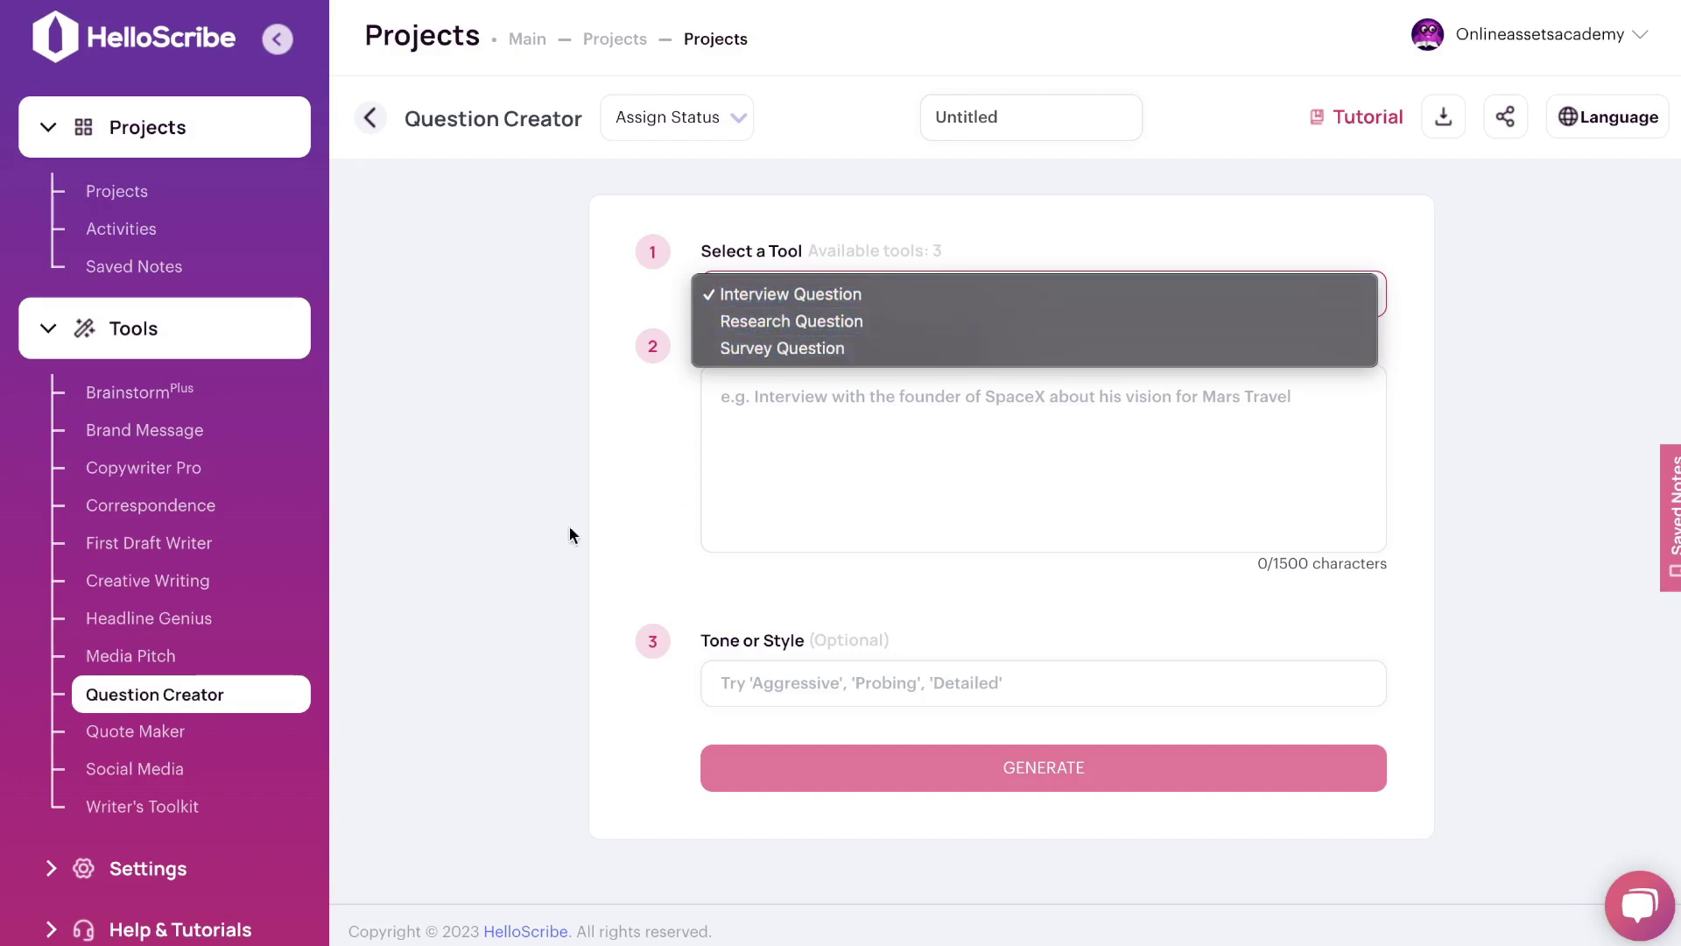
{"action": "left_click", "coordinate": [168, 746]}
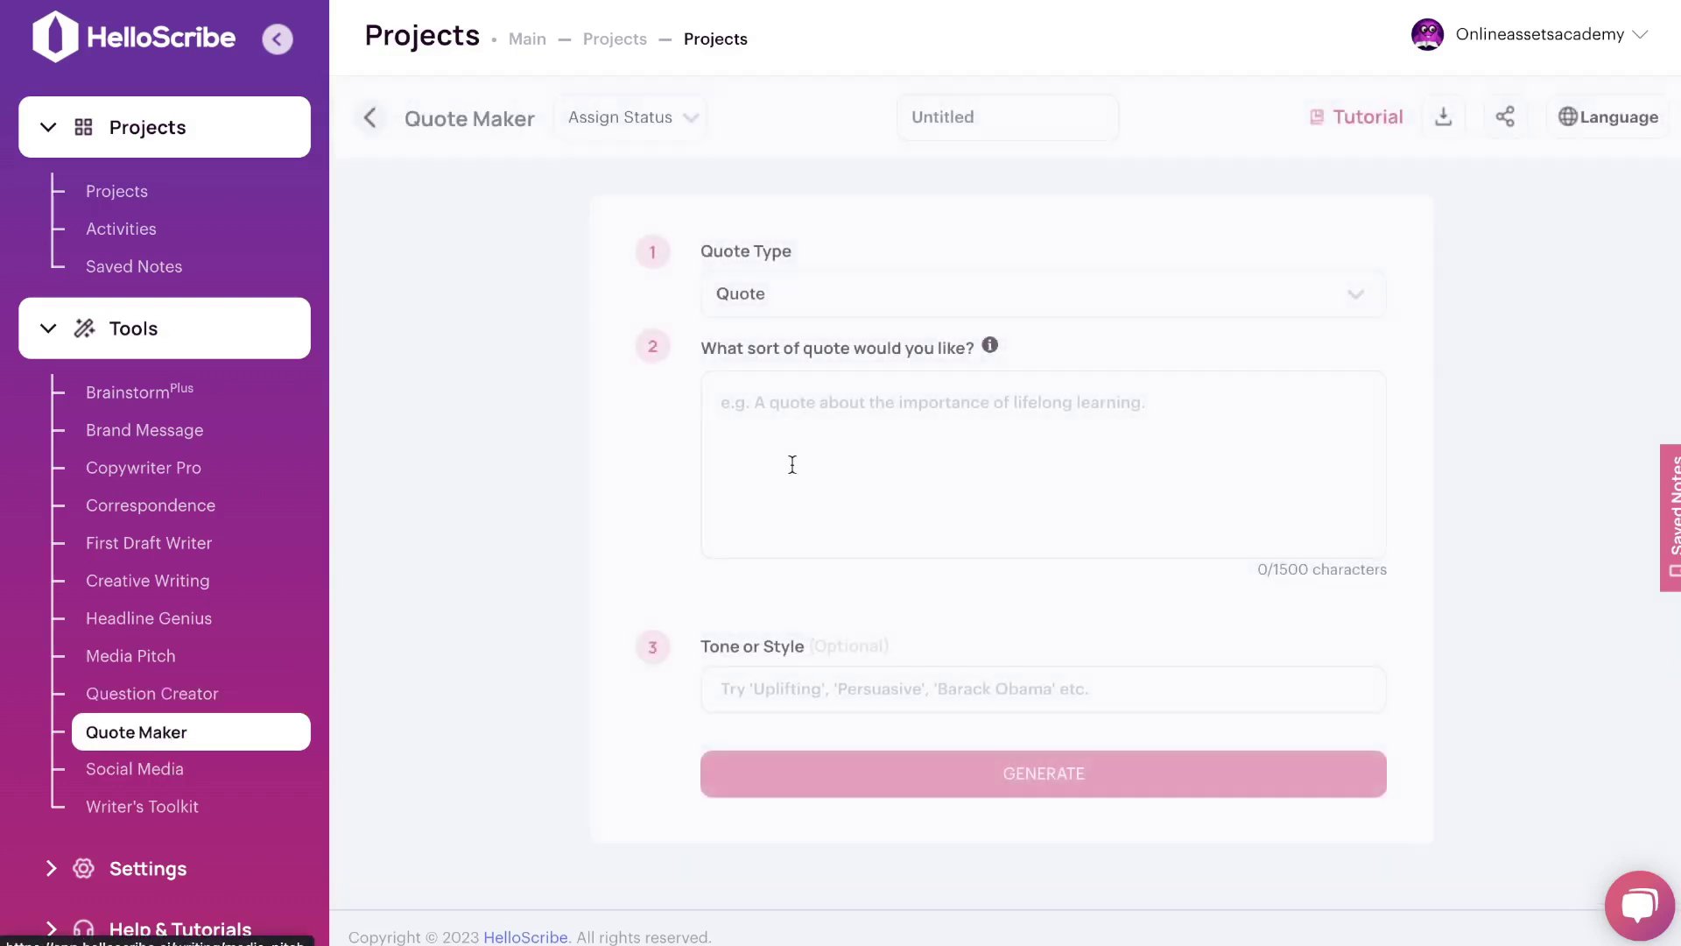
{"action": "left_click", "coordinate": [831, 302]}
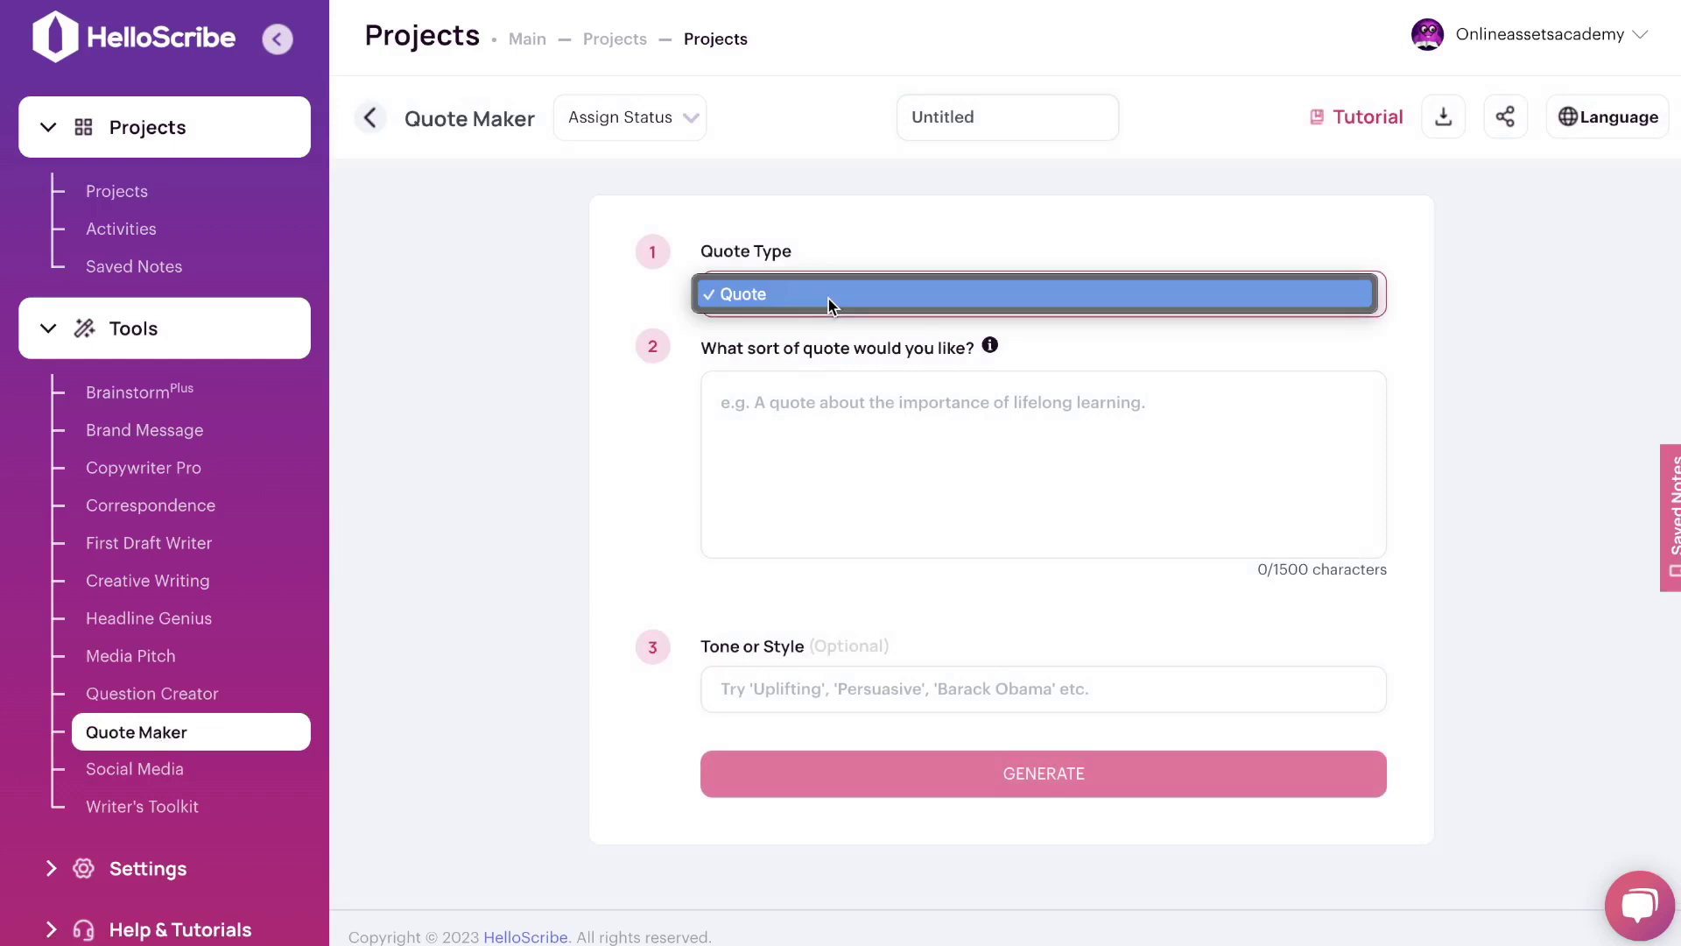
{"action": "left_click", "coordinate": [829, 298]}
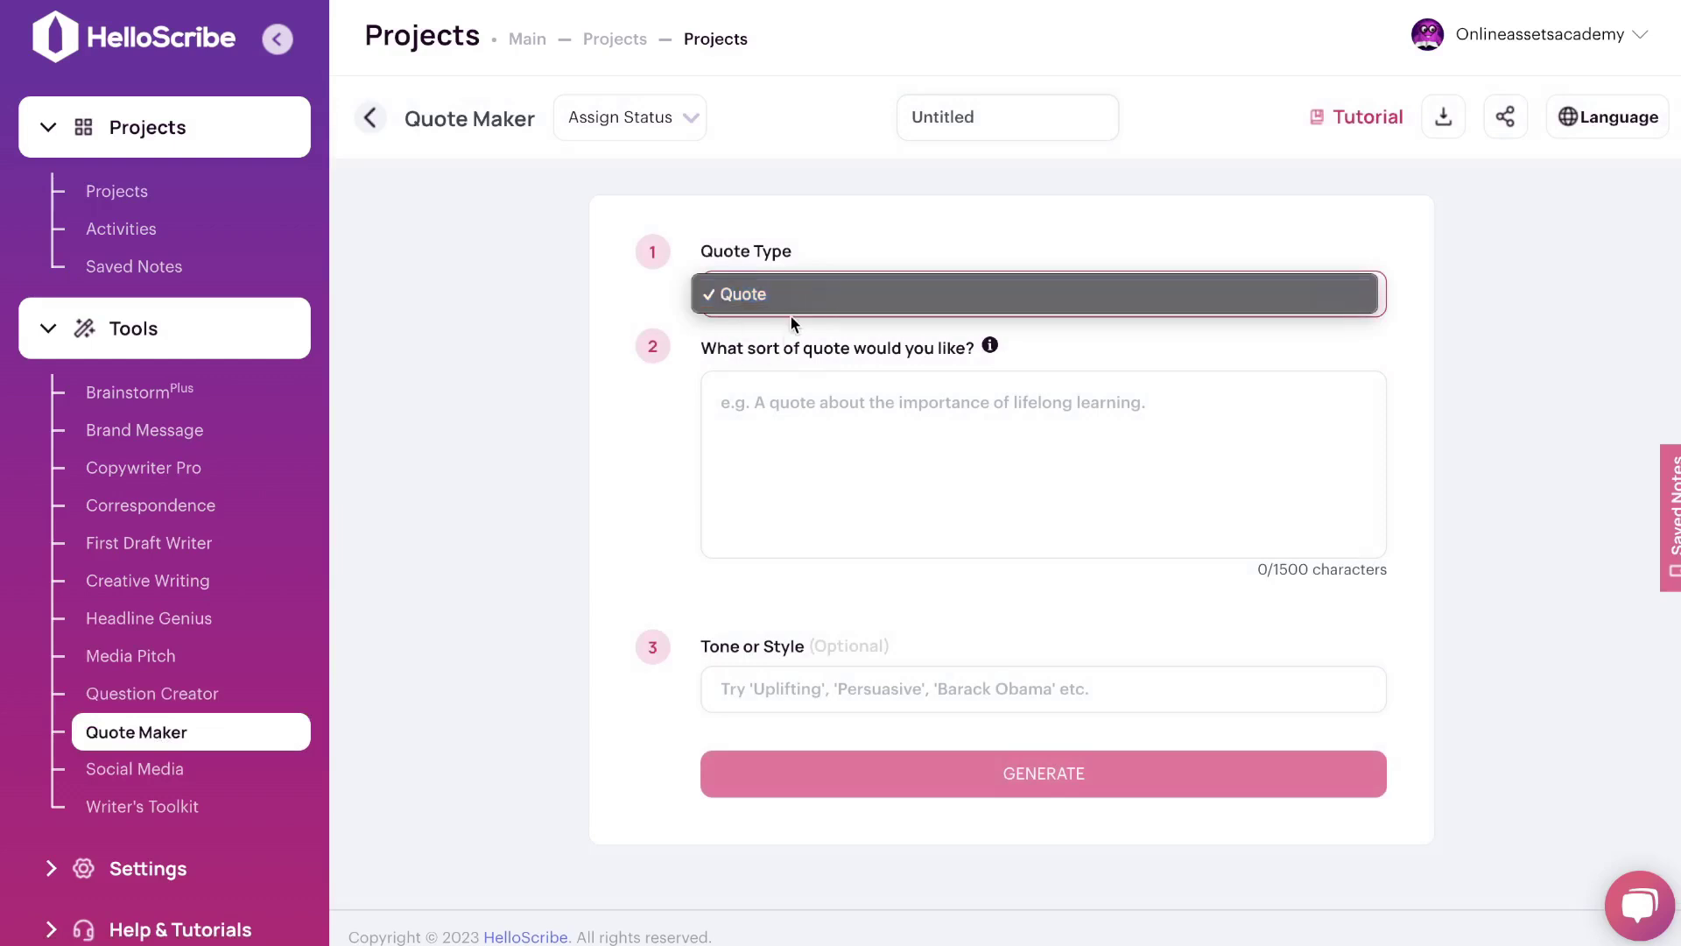
Open the Social Media and Writer's Toolkit modules and review their available tools, keeping Caption Generator and Blog Intro selected
{"action": "left_click", "coordinate": [140, 769]}
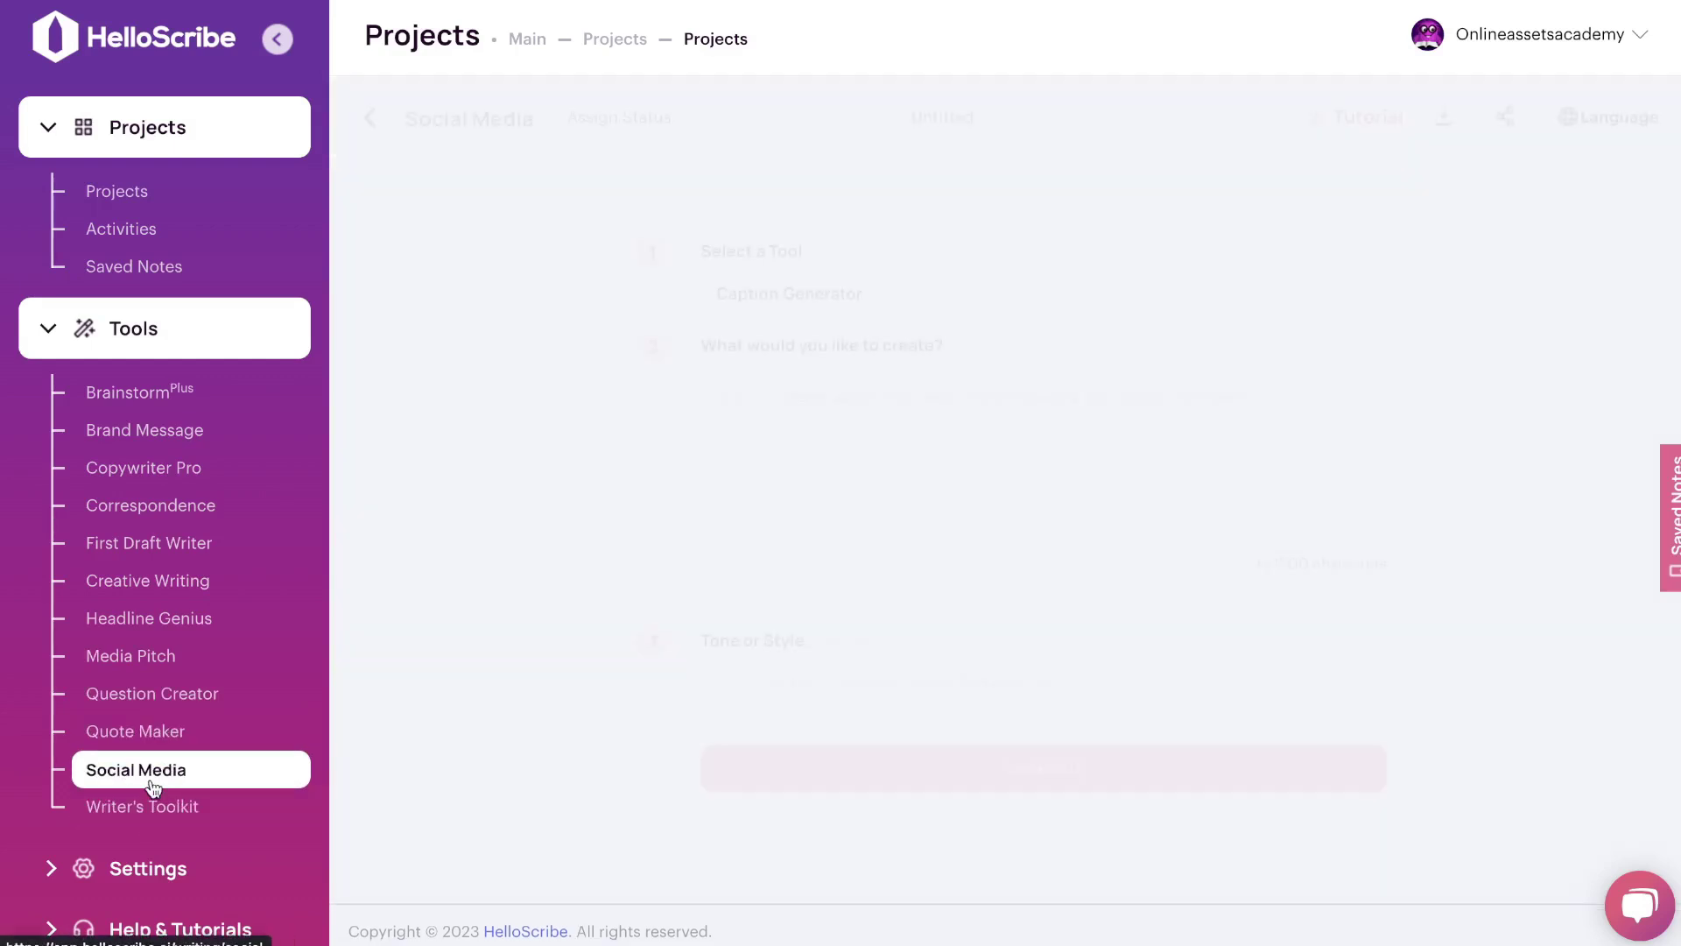
{"action": "left_click", "coordinate": [853, 302]}
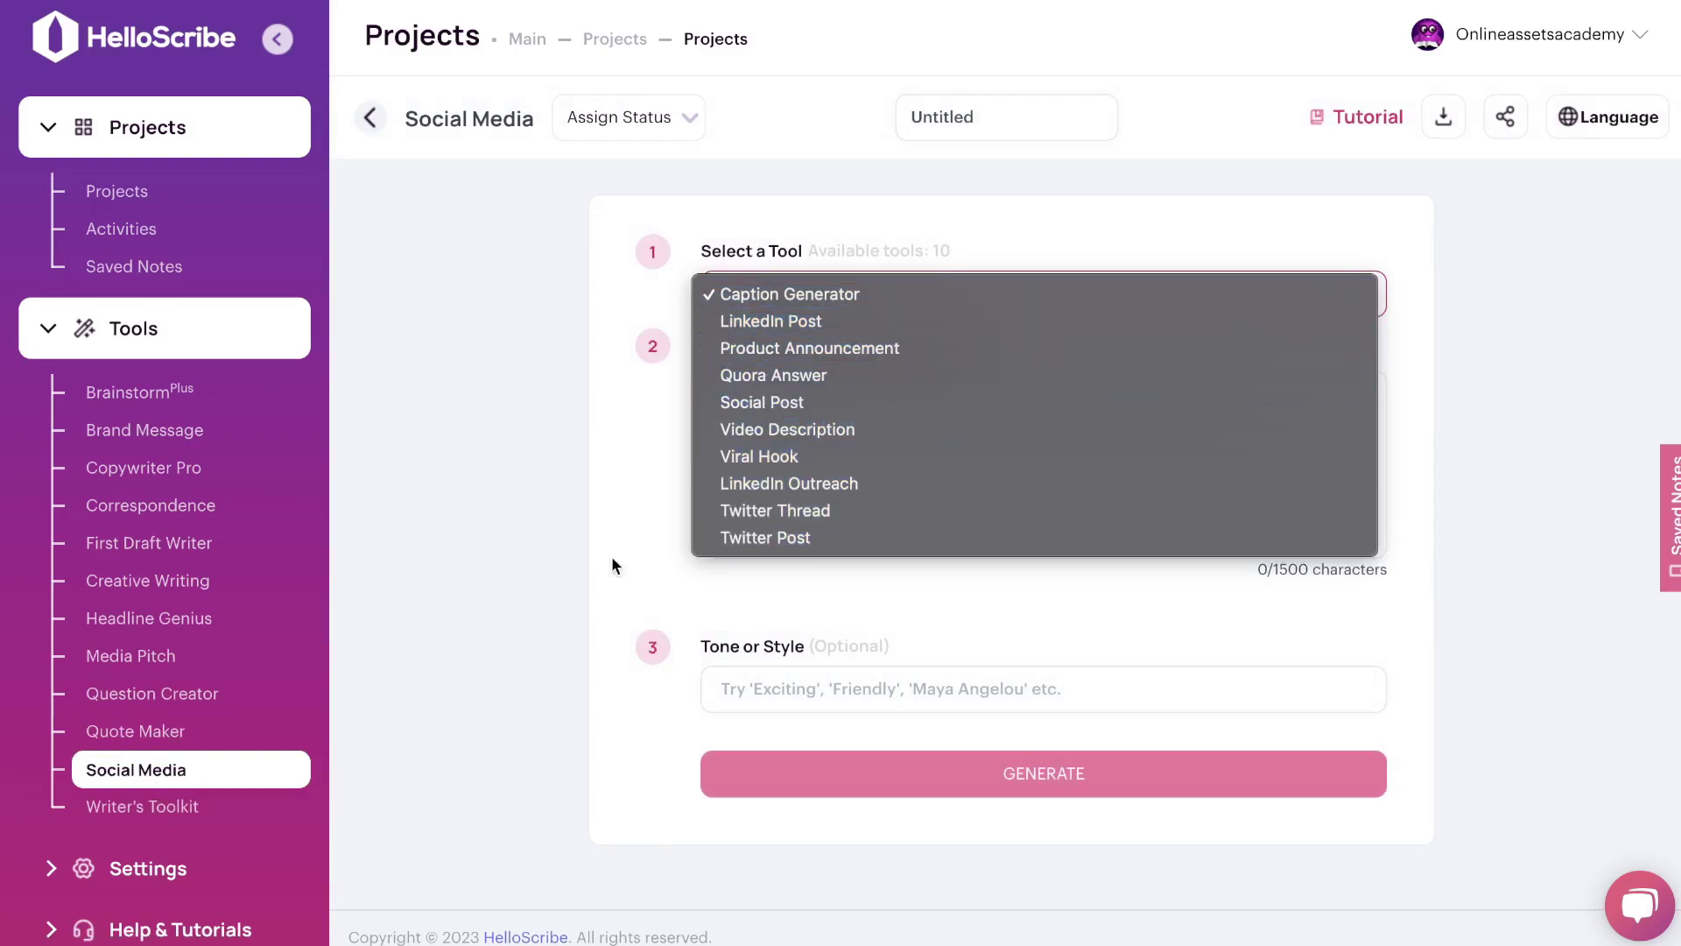
{"action": "left_click", "coordinate": [178, 808]}
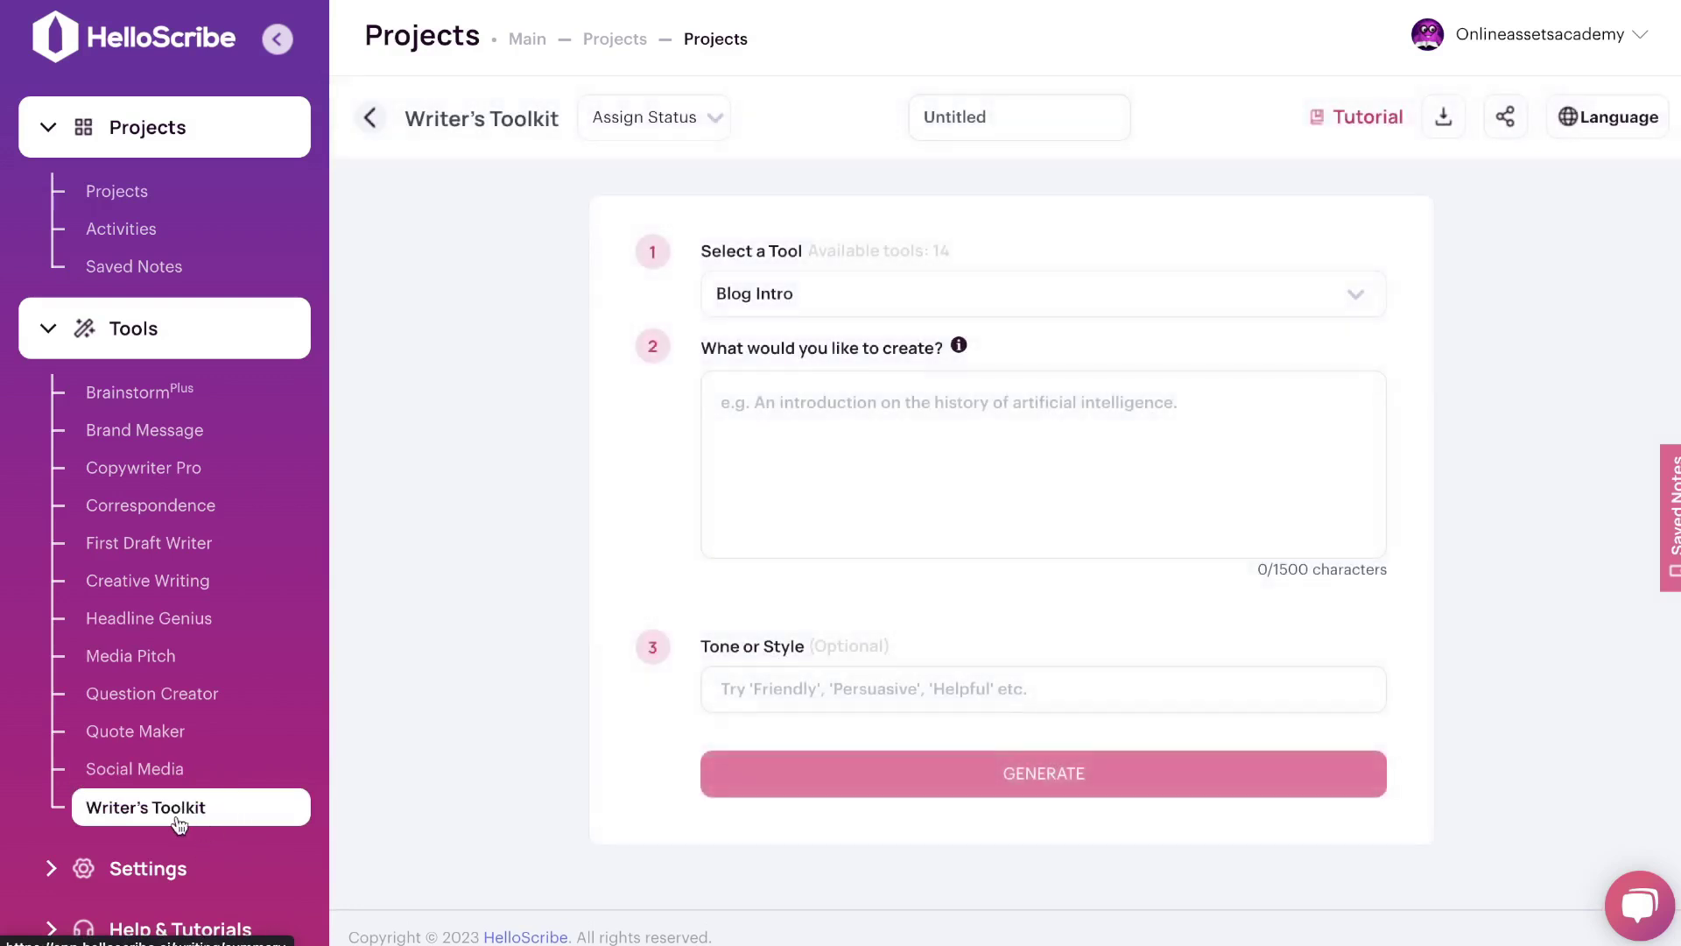
{"action": "left_click", "coordinate": [772, 308]}
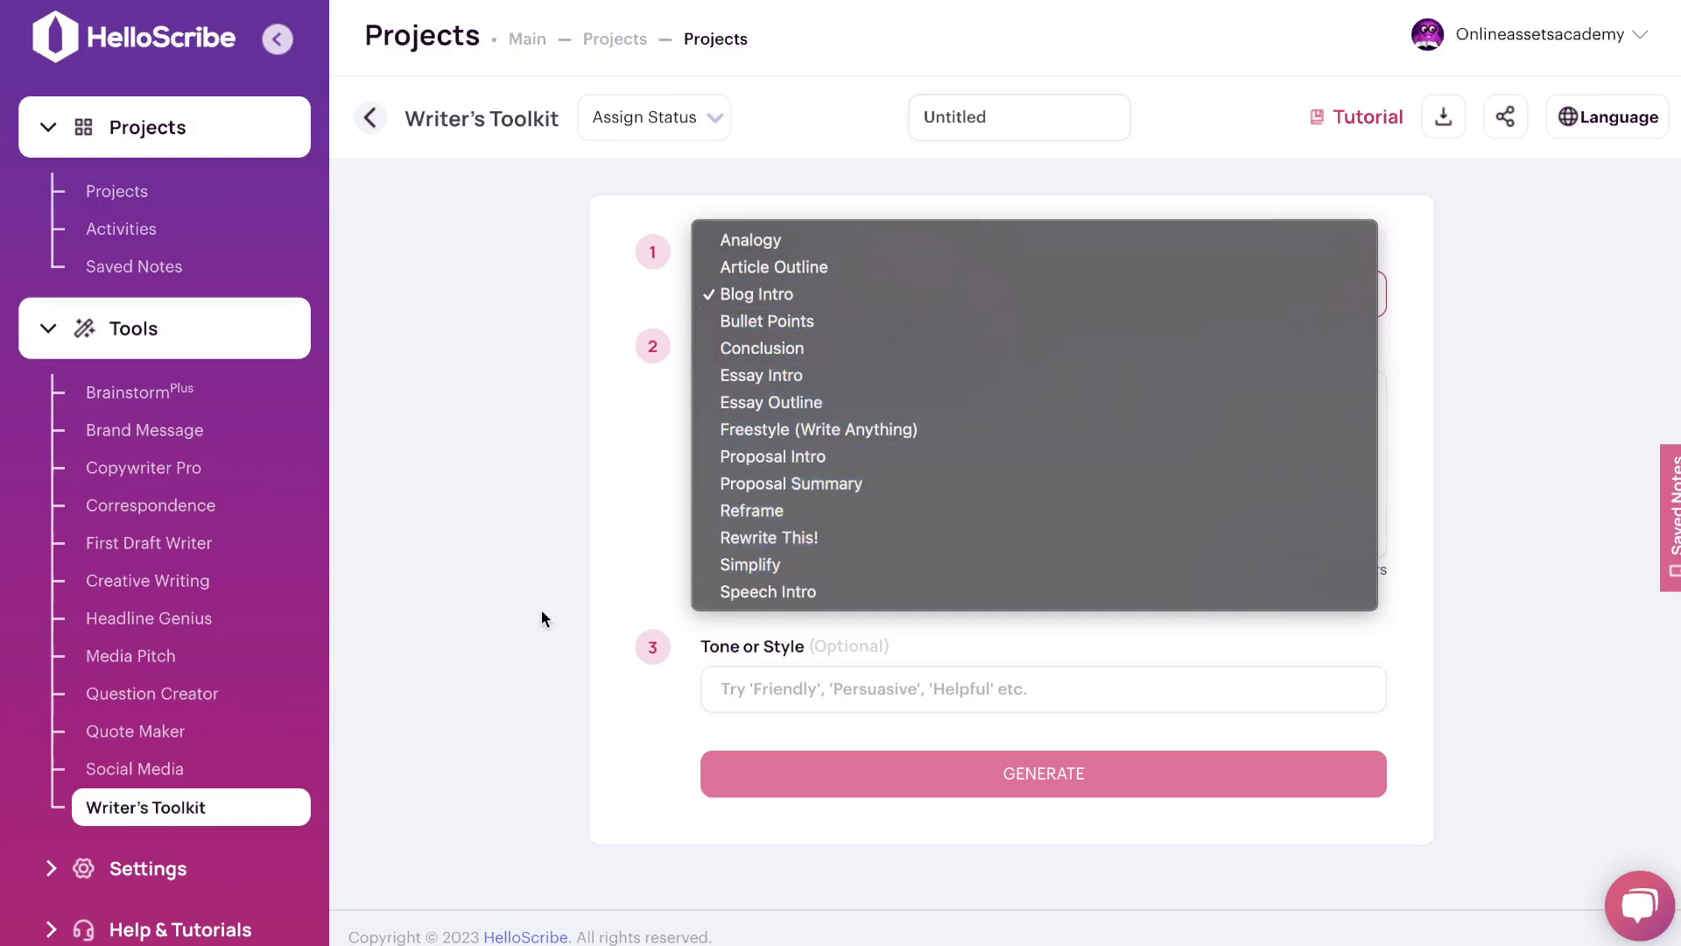
{"action": "left_click", "coordinate": [201, 825]}
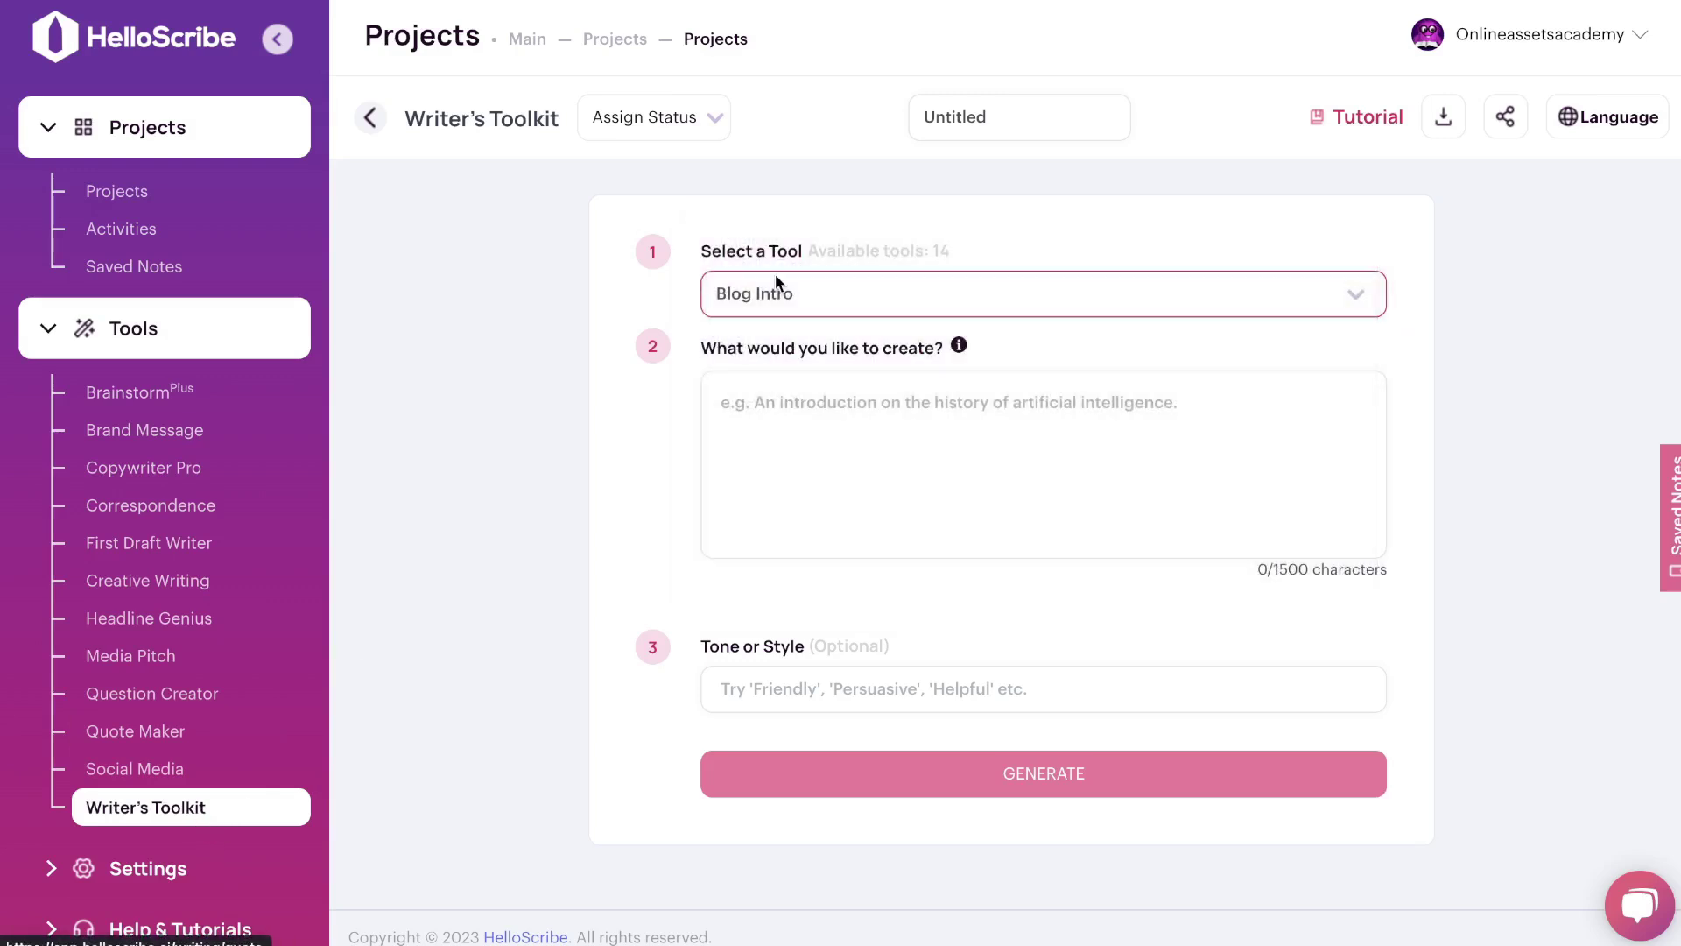
{"action": "left_click", "coordinate": [807, 302]}
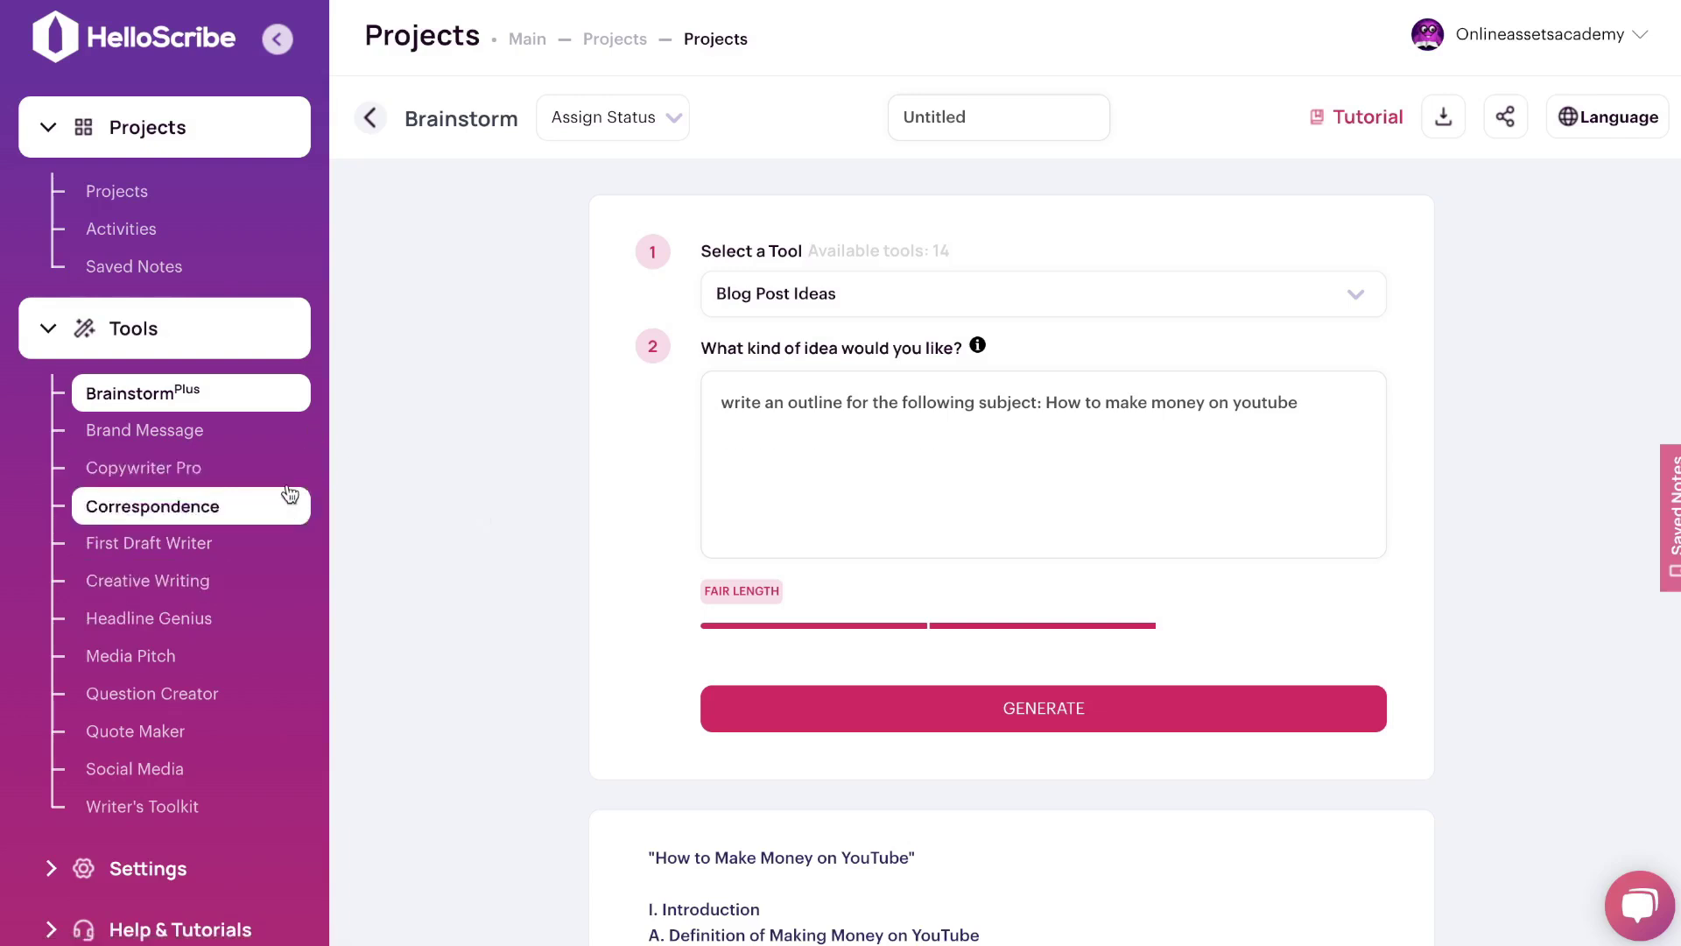
Revisit the YouTube outline prompt in the Brainstorm module and reopen the Writer's Toolkit list of available tools
{"action": "scroll", "coordinate": [232, 648], "scroll_direction": "down", "scroll_amount": 1}
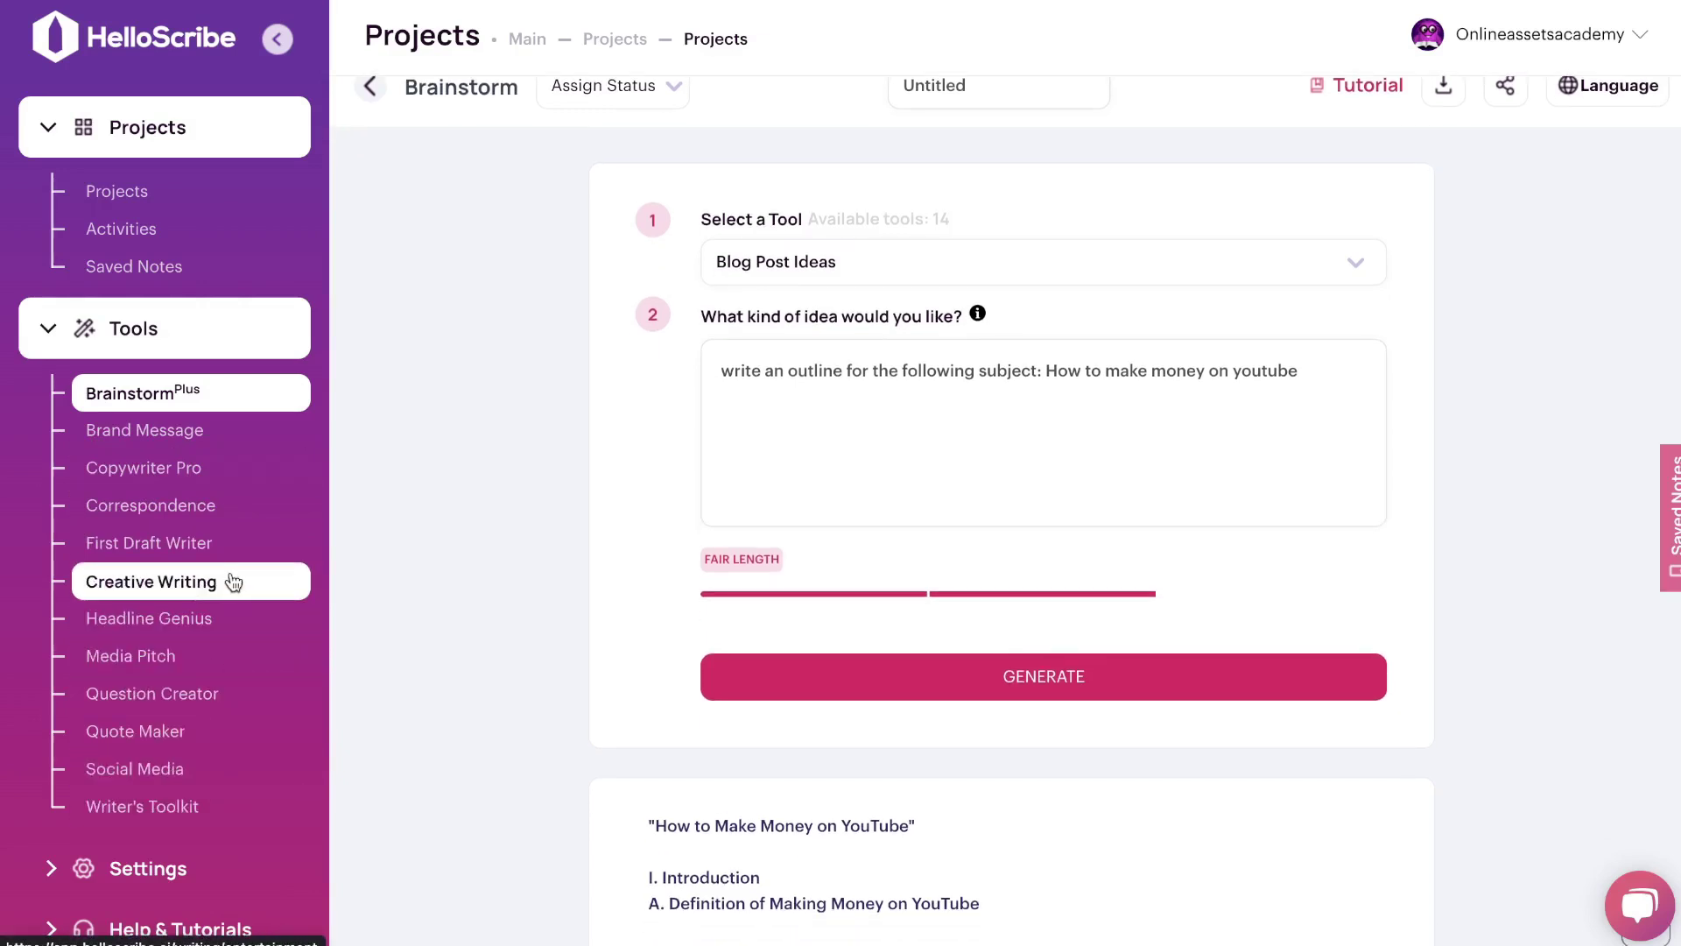
{"action": "left_click", "coordinate": [175, 807]}
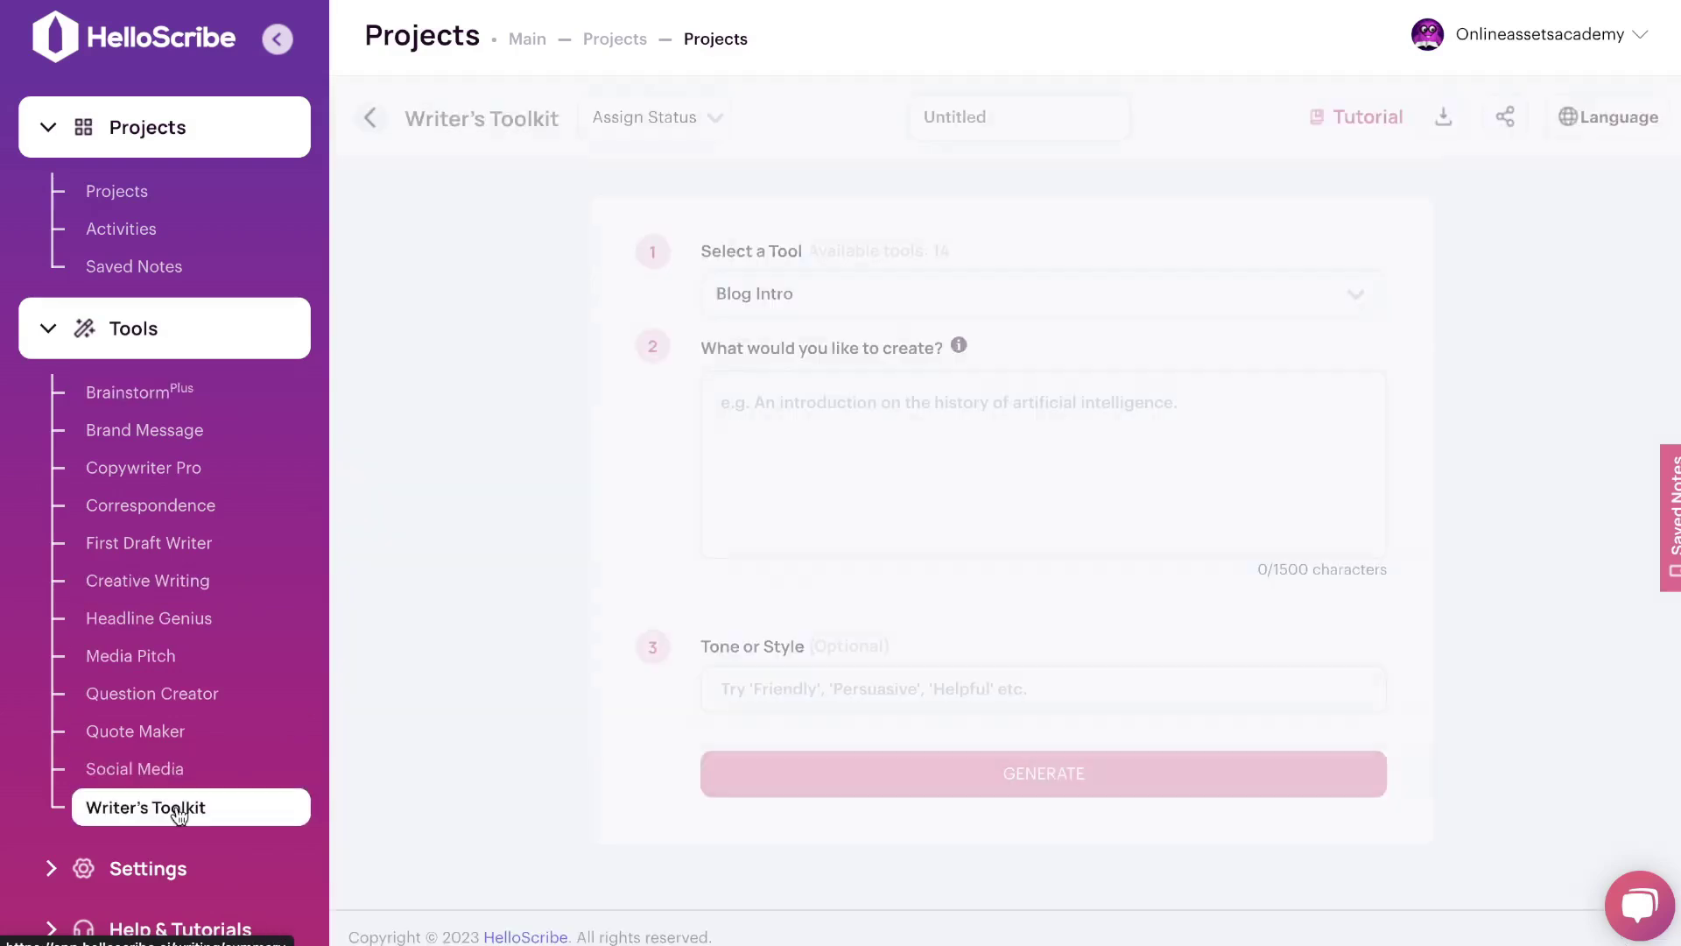
{"action": "left_click", "coordinate": [902, 293]}
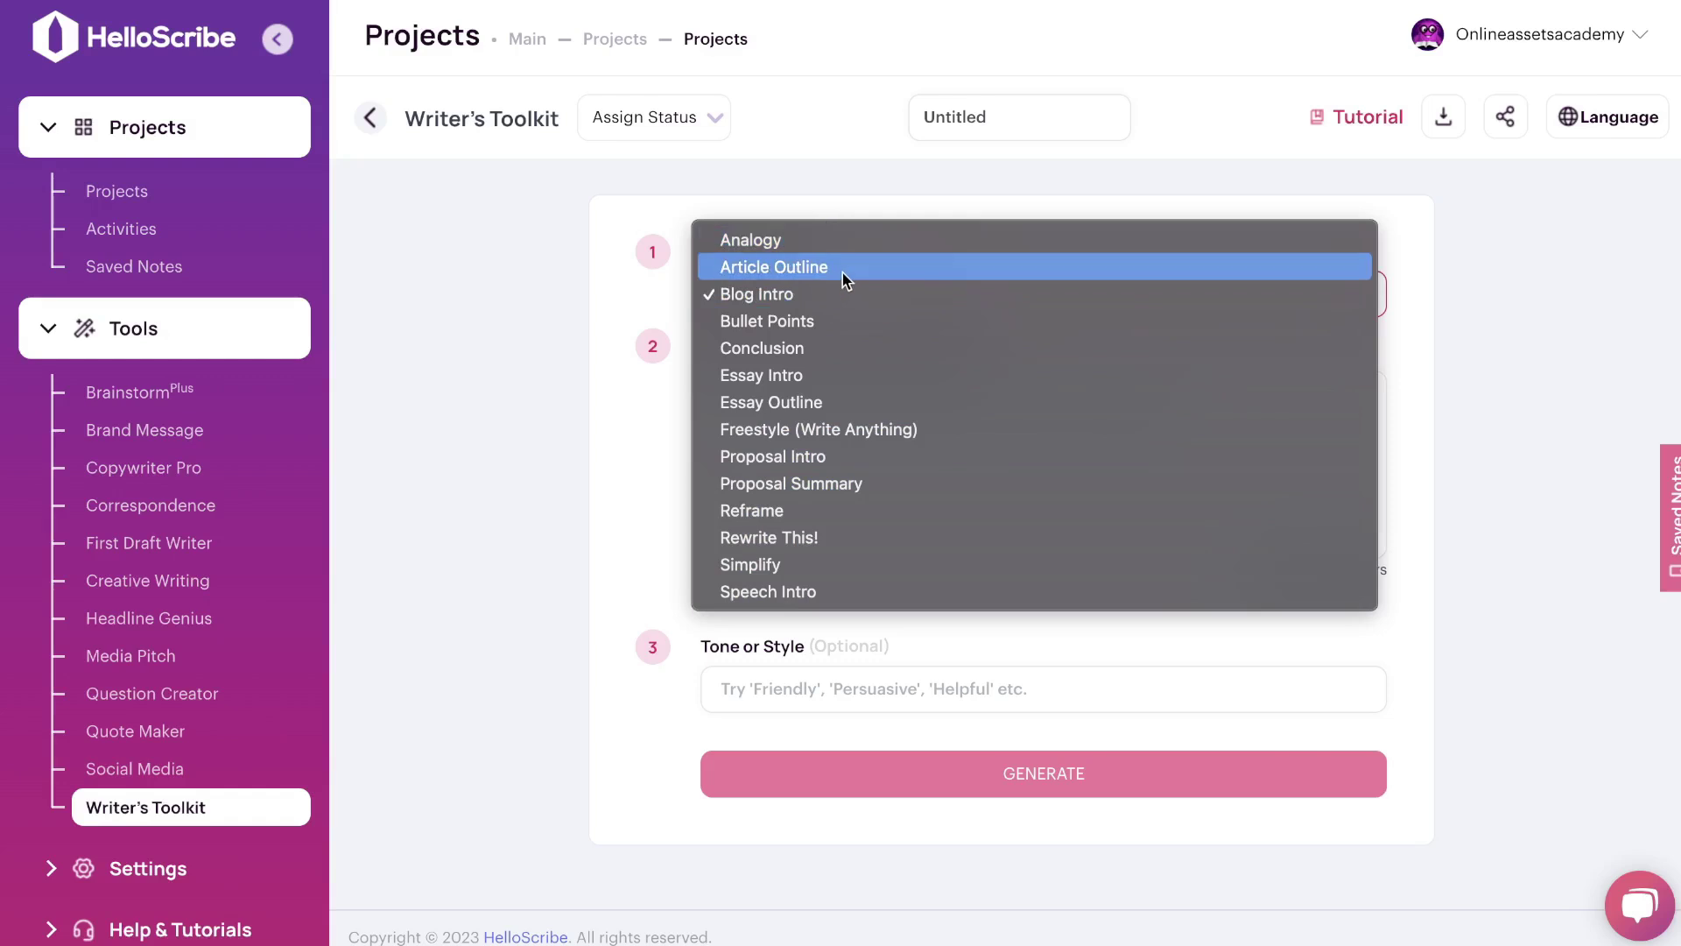
Close the tool list without changing the selection and open First Draft Writer to view its YouTube outline and article
{"action": "left_click", "coordinate": [195, 540]}
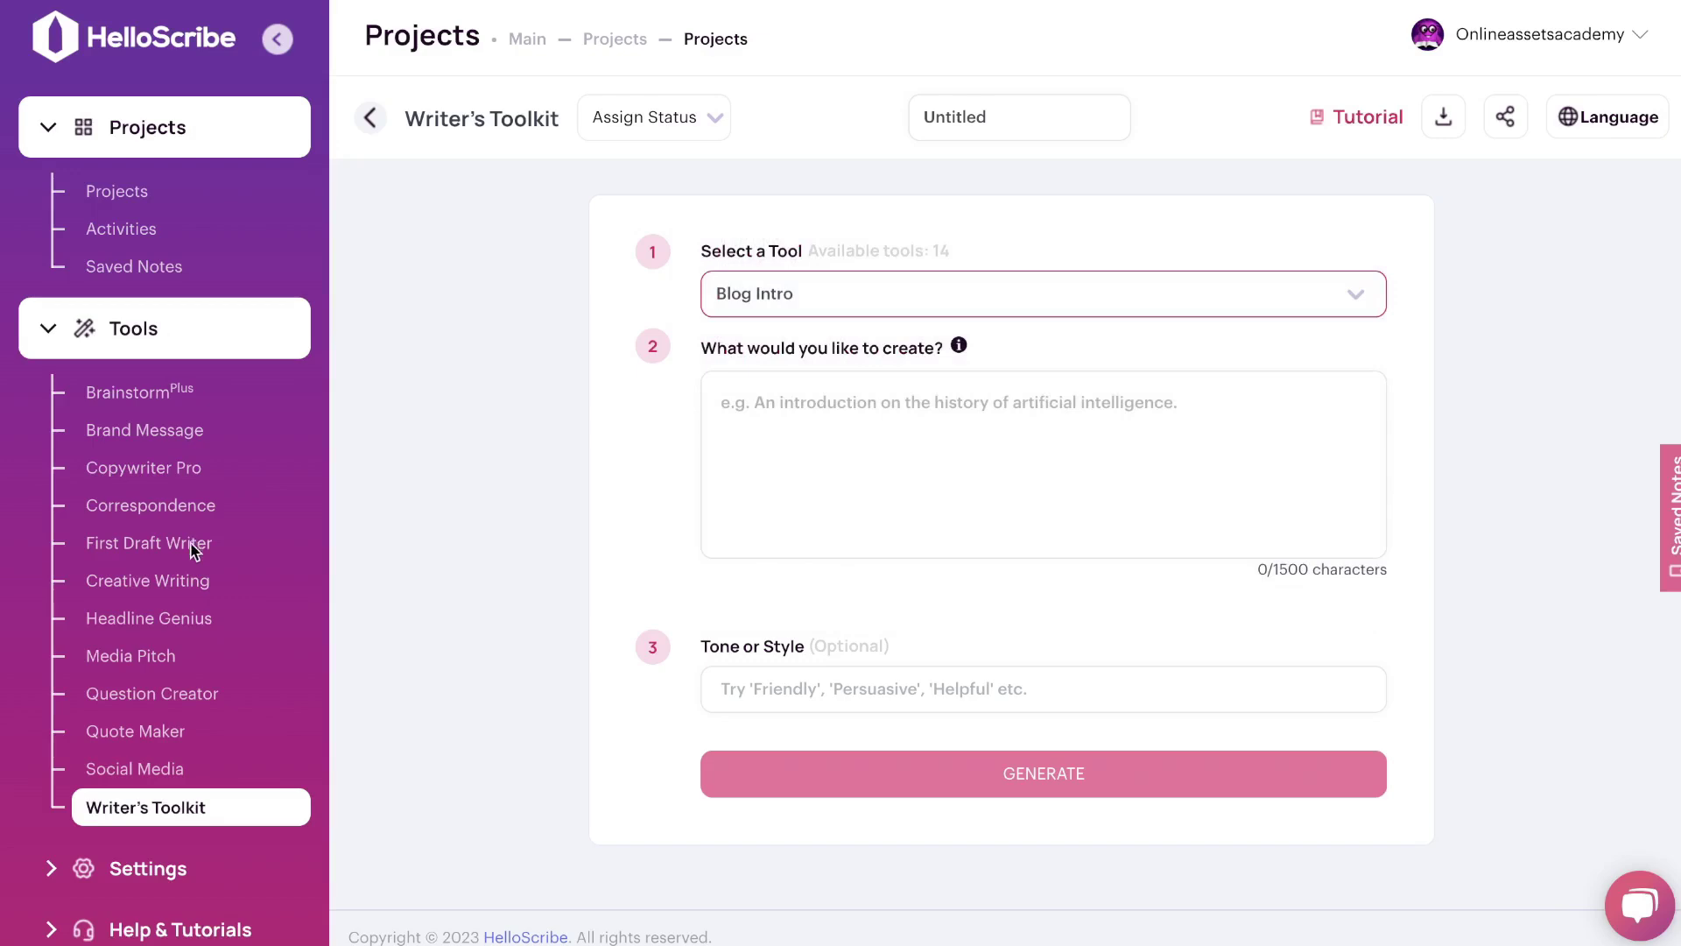
{"action": "left_click", "coordinate": [818, 293]}
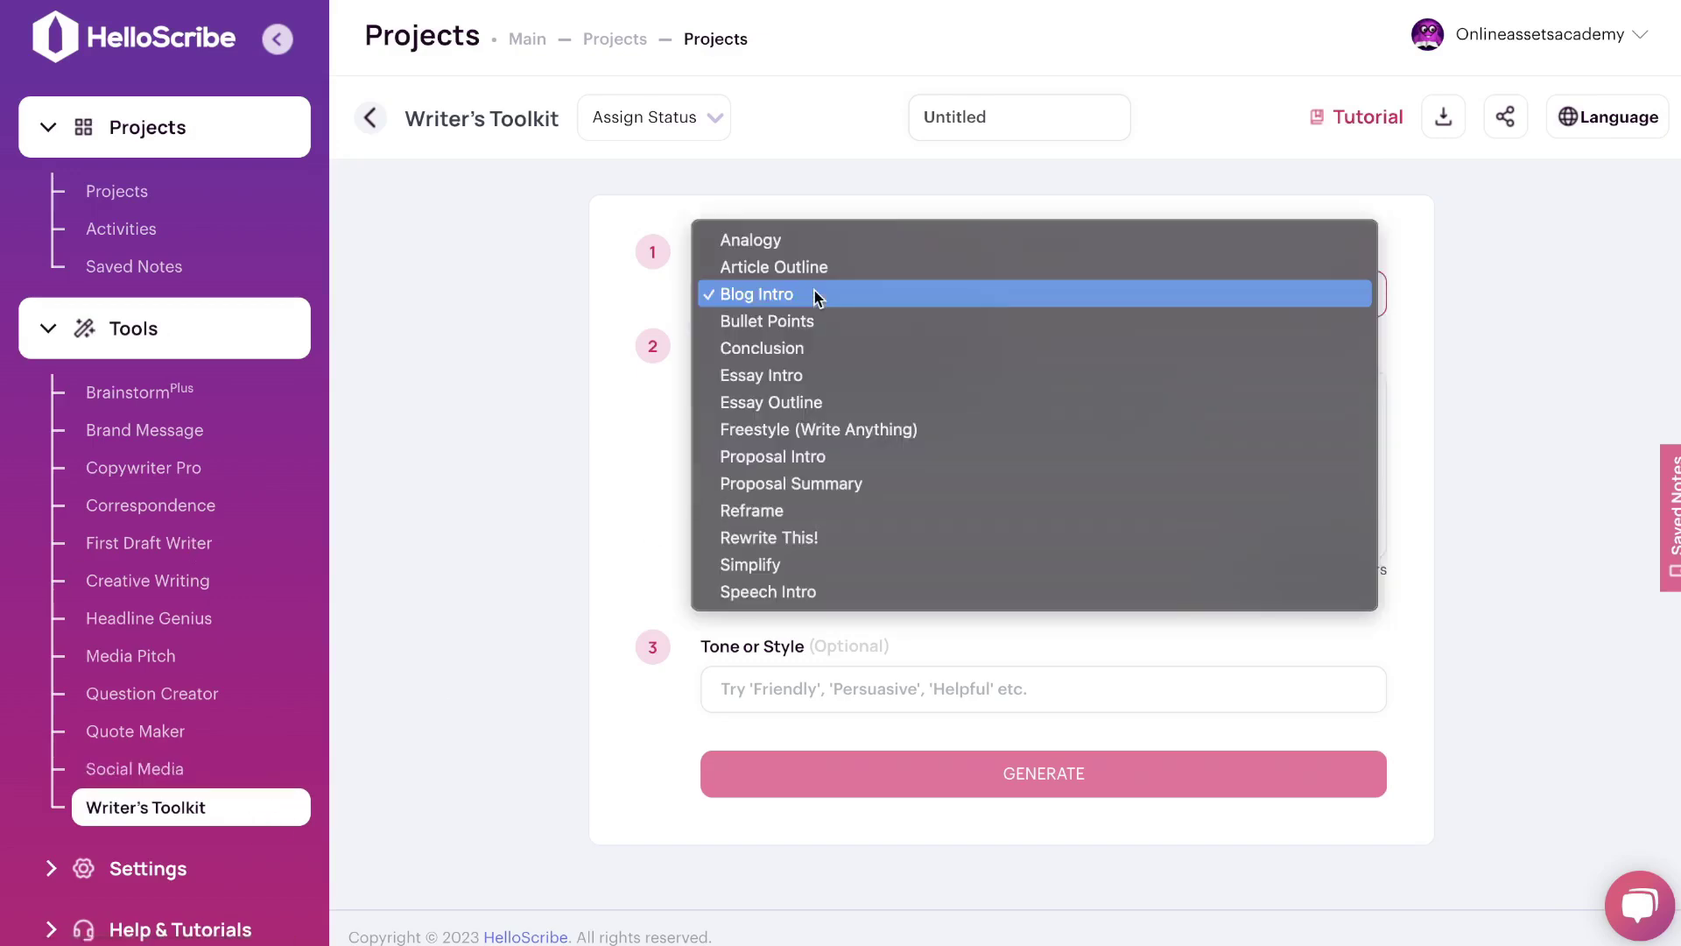
{"action": "left_click", "coordinate": [169, 547]}
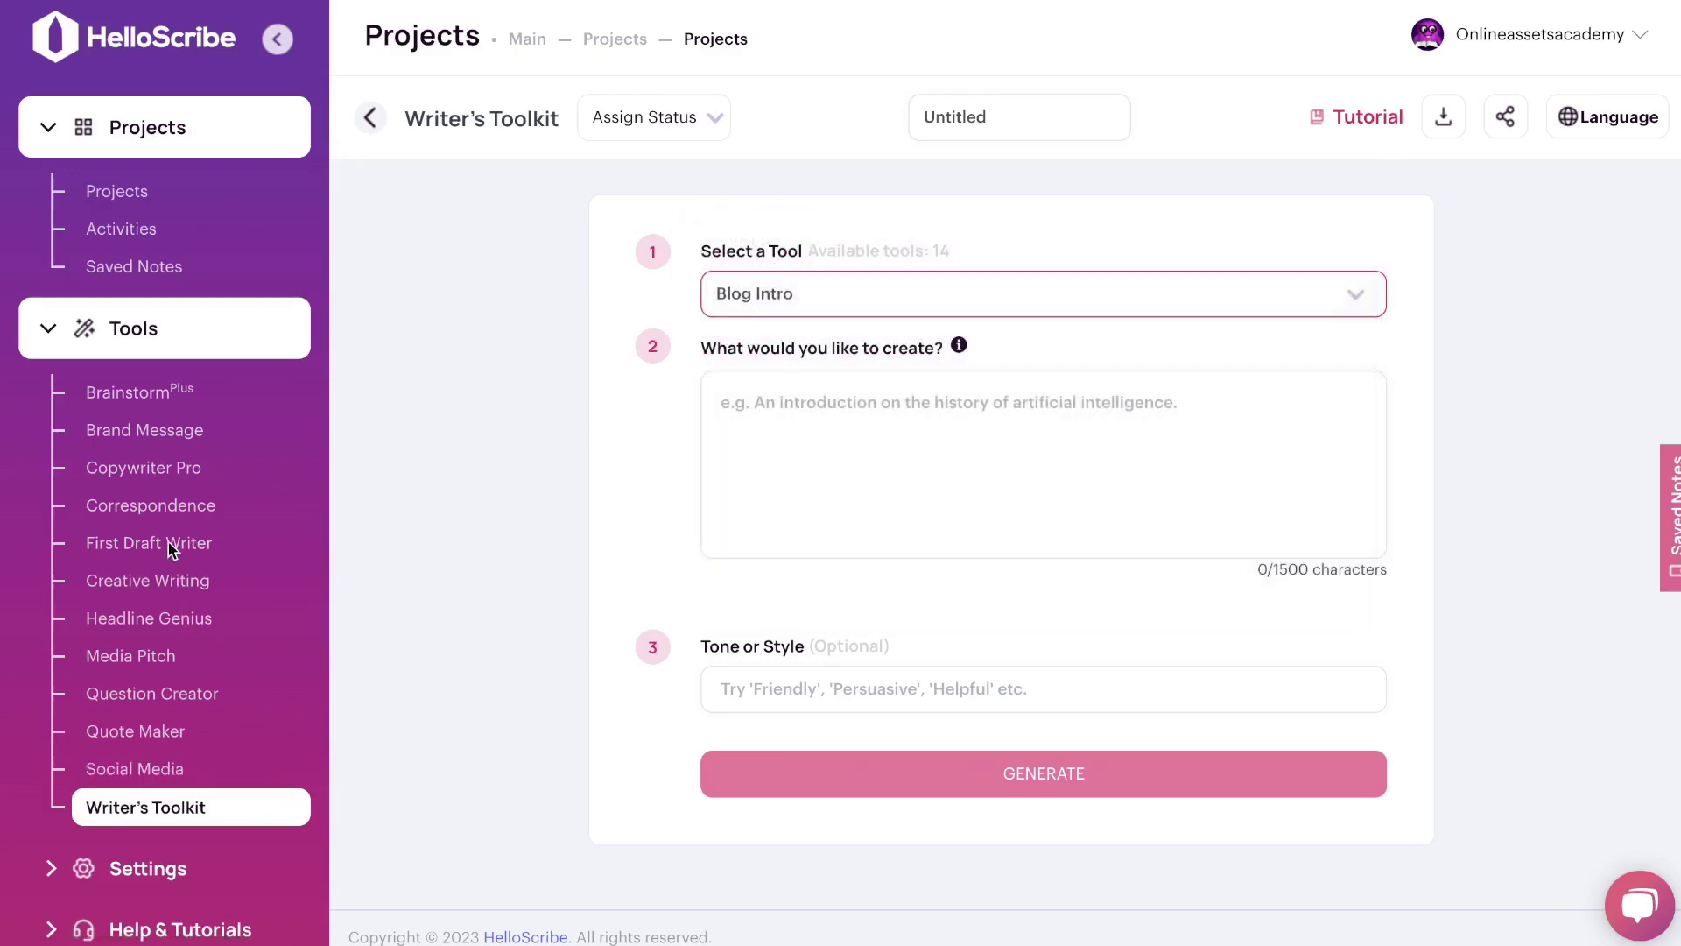
{"action": "left_click", "coordinate": [168, 543]}
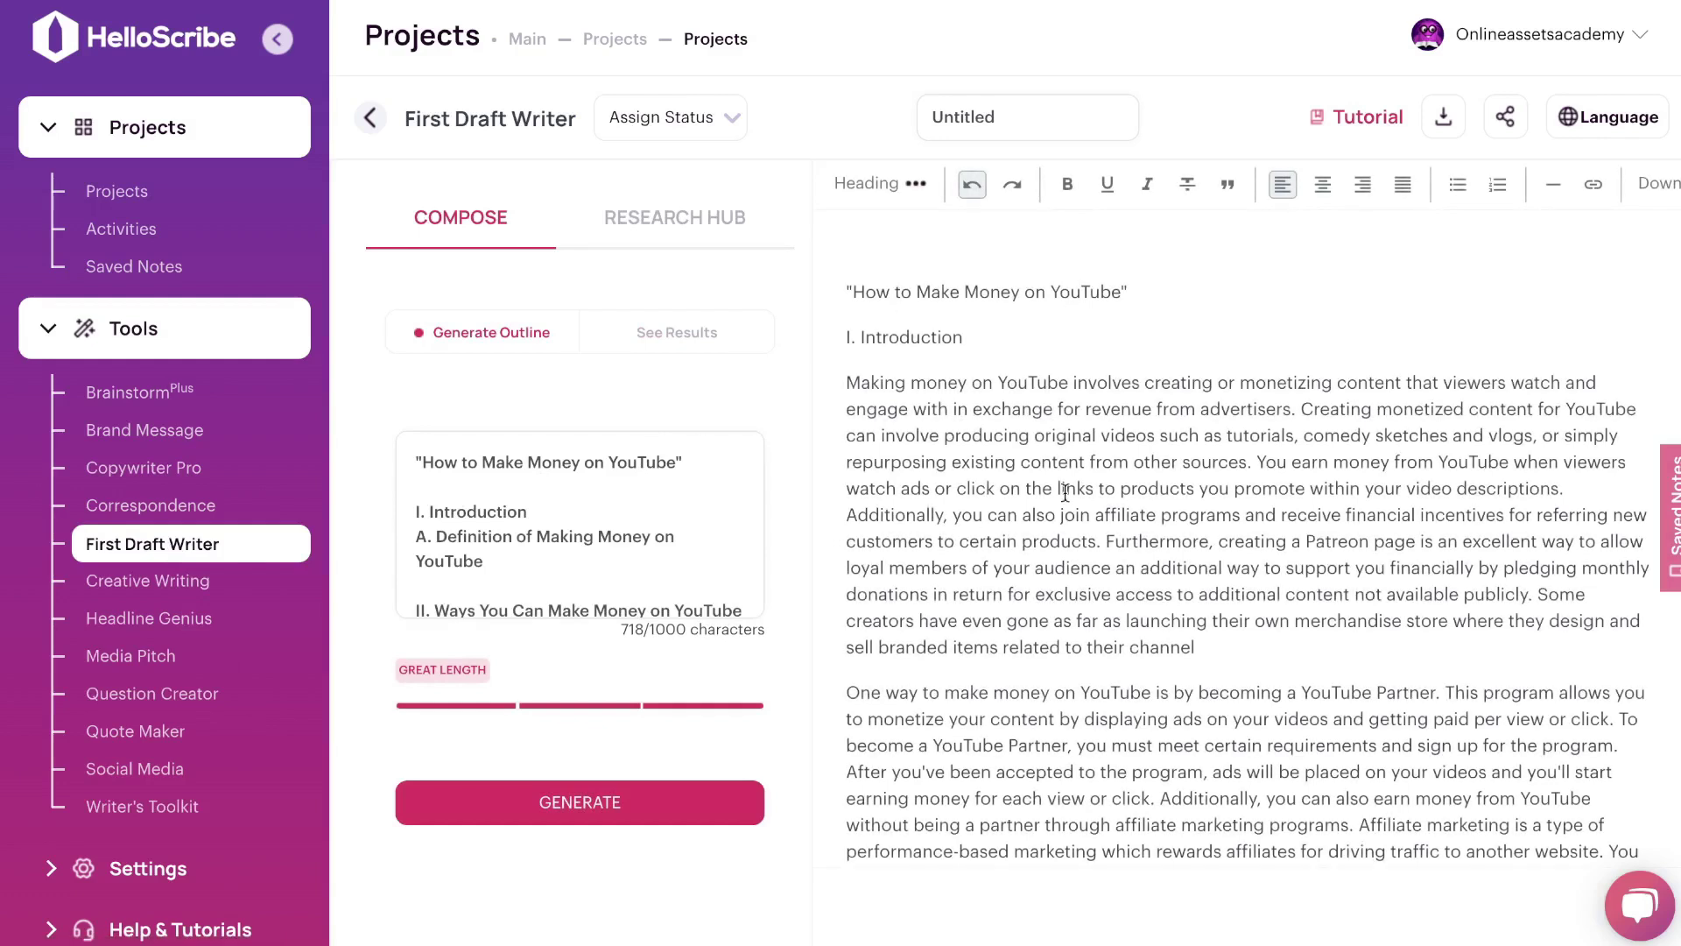
Generate Article Outline results in Writer's Toolkit for "how to make money online as a teenager with no experience or money"
{"action": "left_click", "coordinate": [191, 806]}
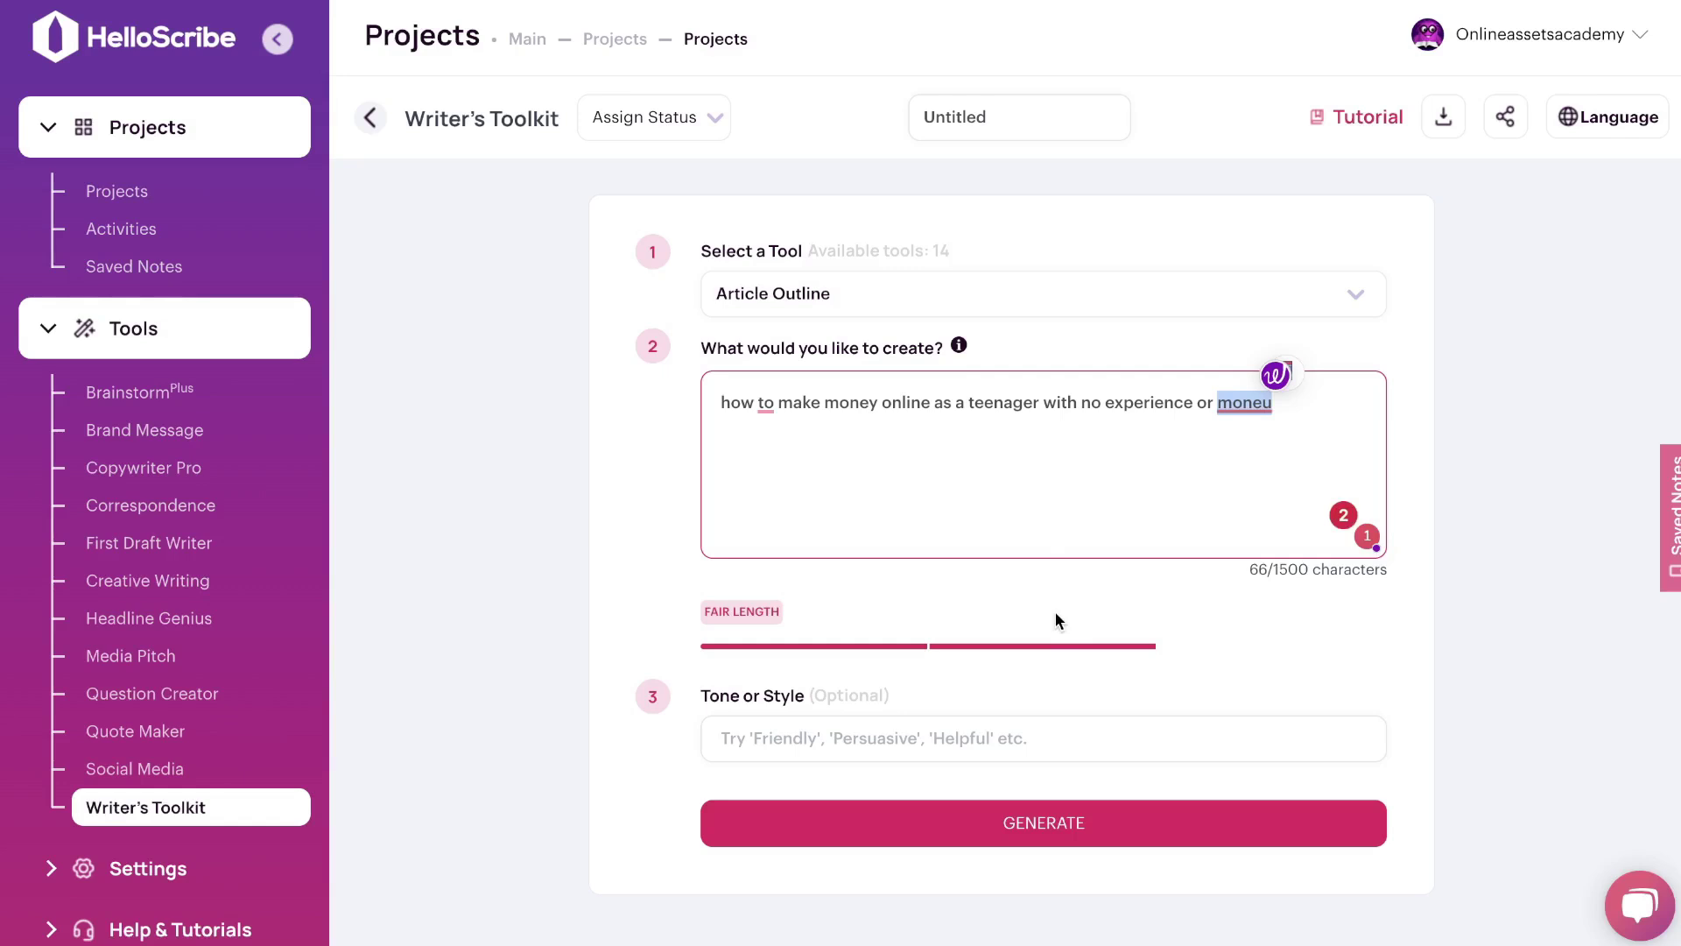
{"action": "mouse_move", "coordinate": [1264, 396]}
{"action": "left_click", "coordinate": [1102, 480]}
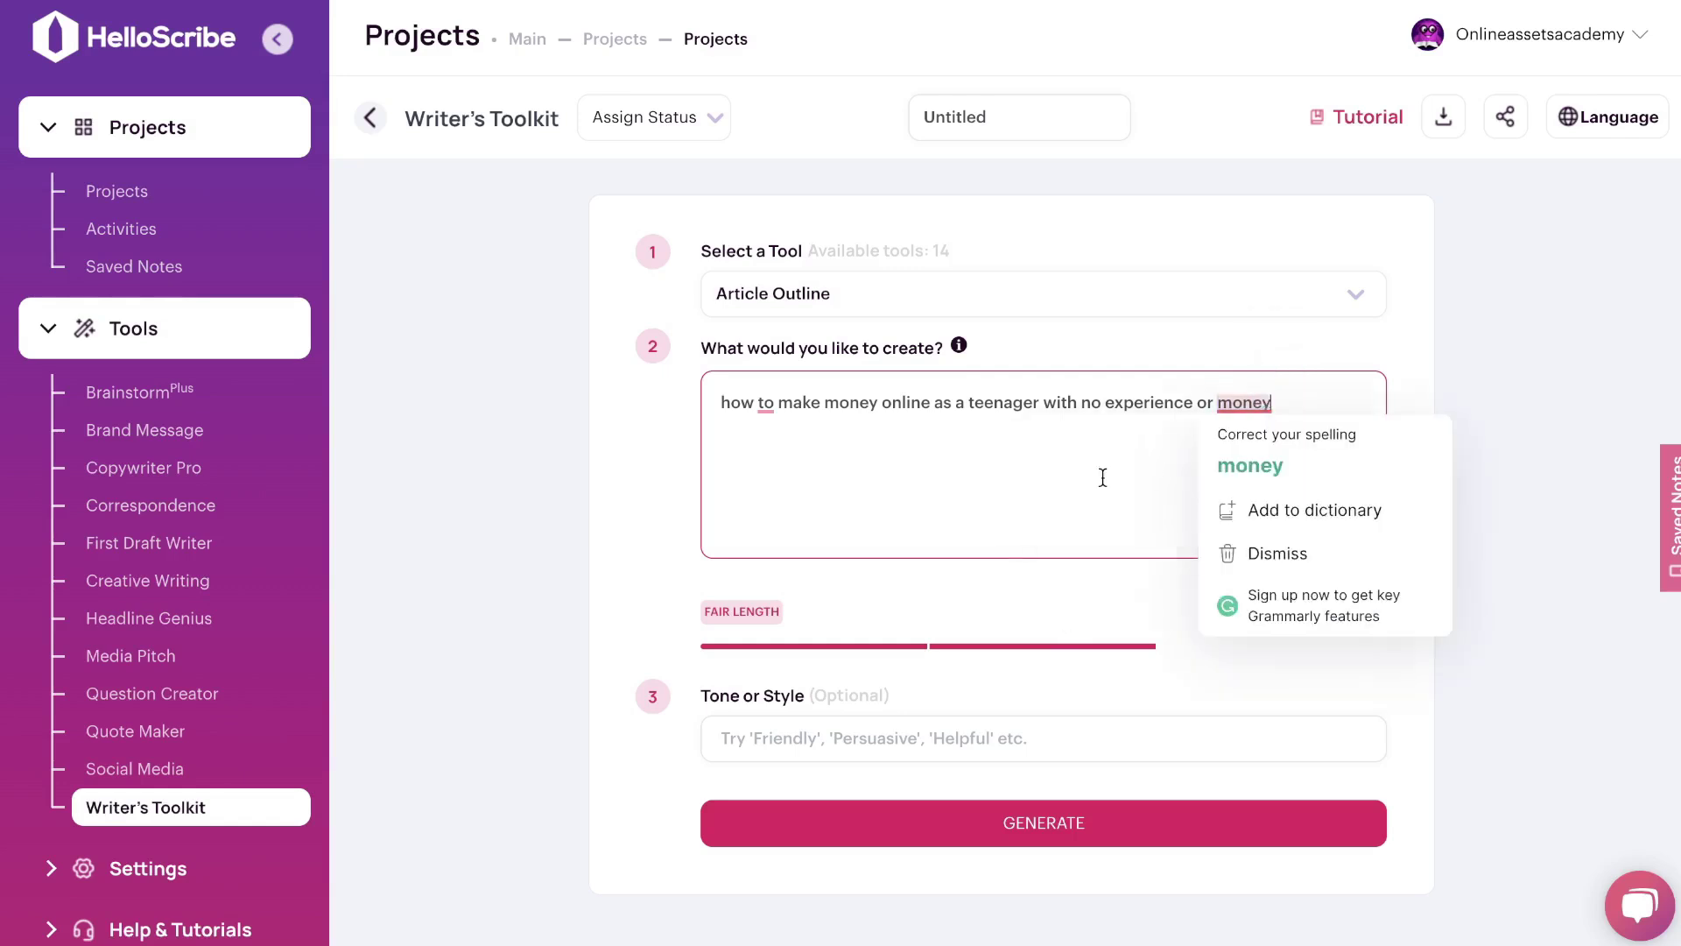
{"action": "scroll", "coordinate": [1062, 514], "scroll_direction": "down", "scroll_amount": 2}
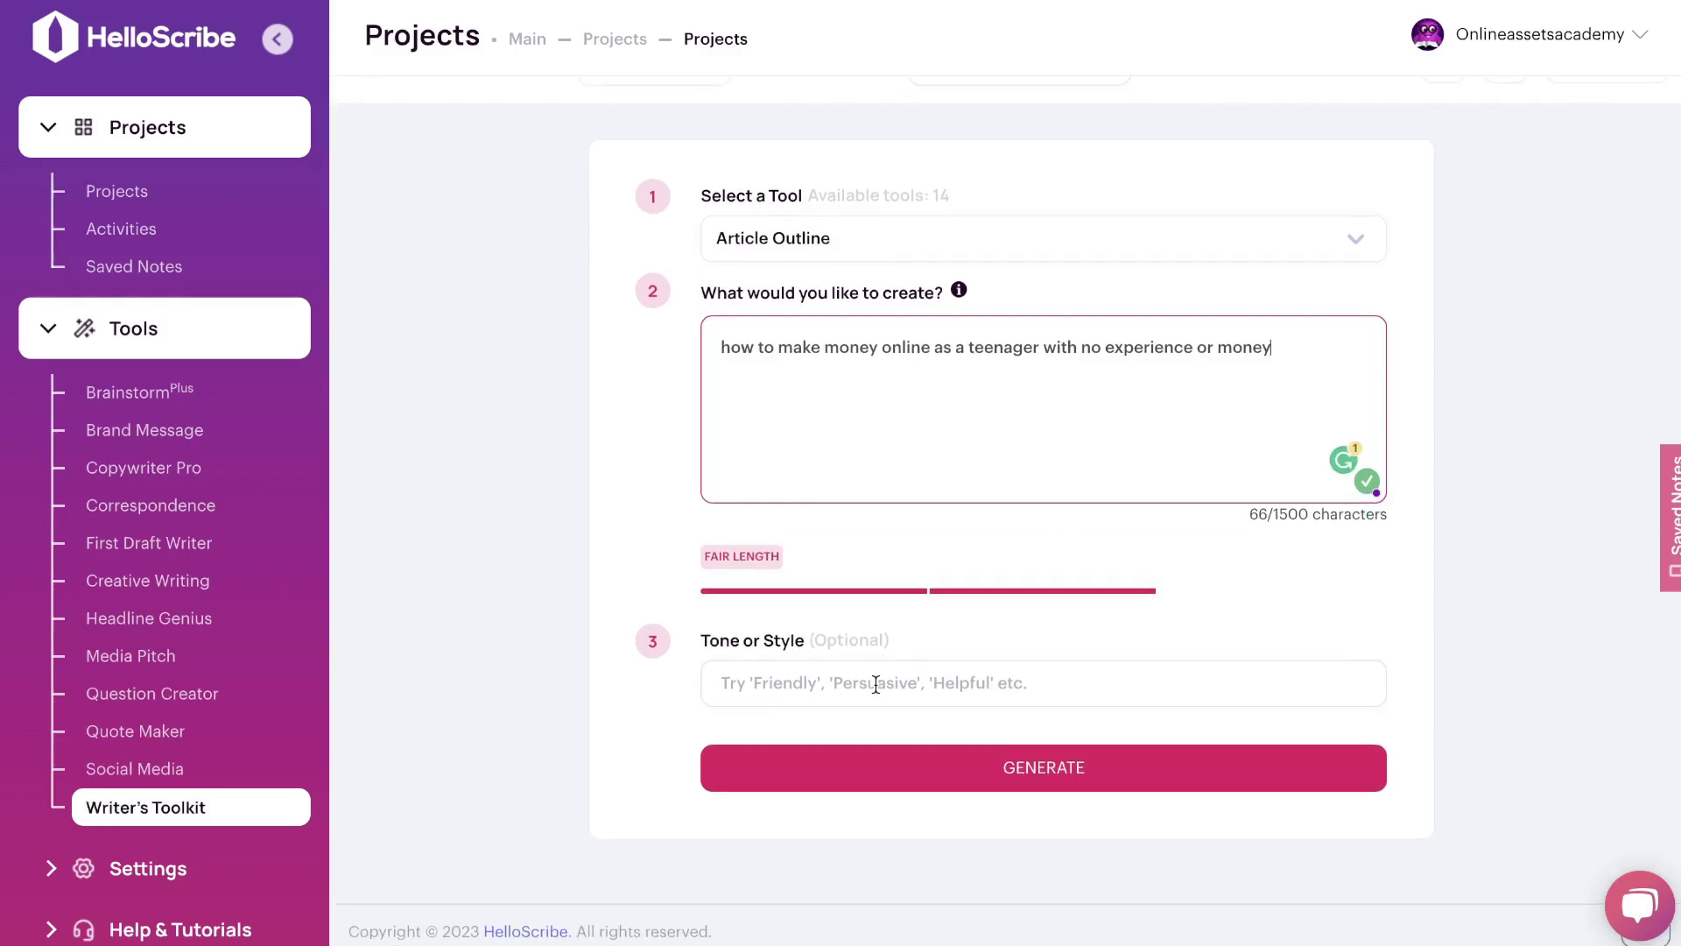
{"action": "left_click", "coordinate": [898, 755]}
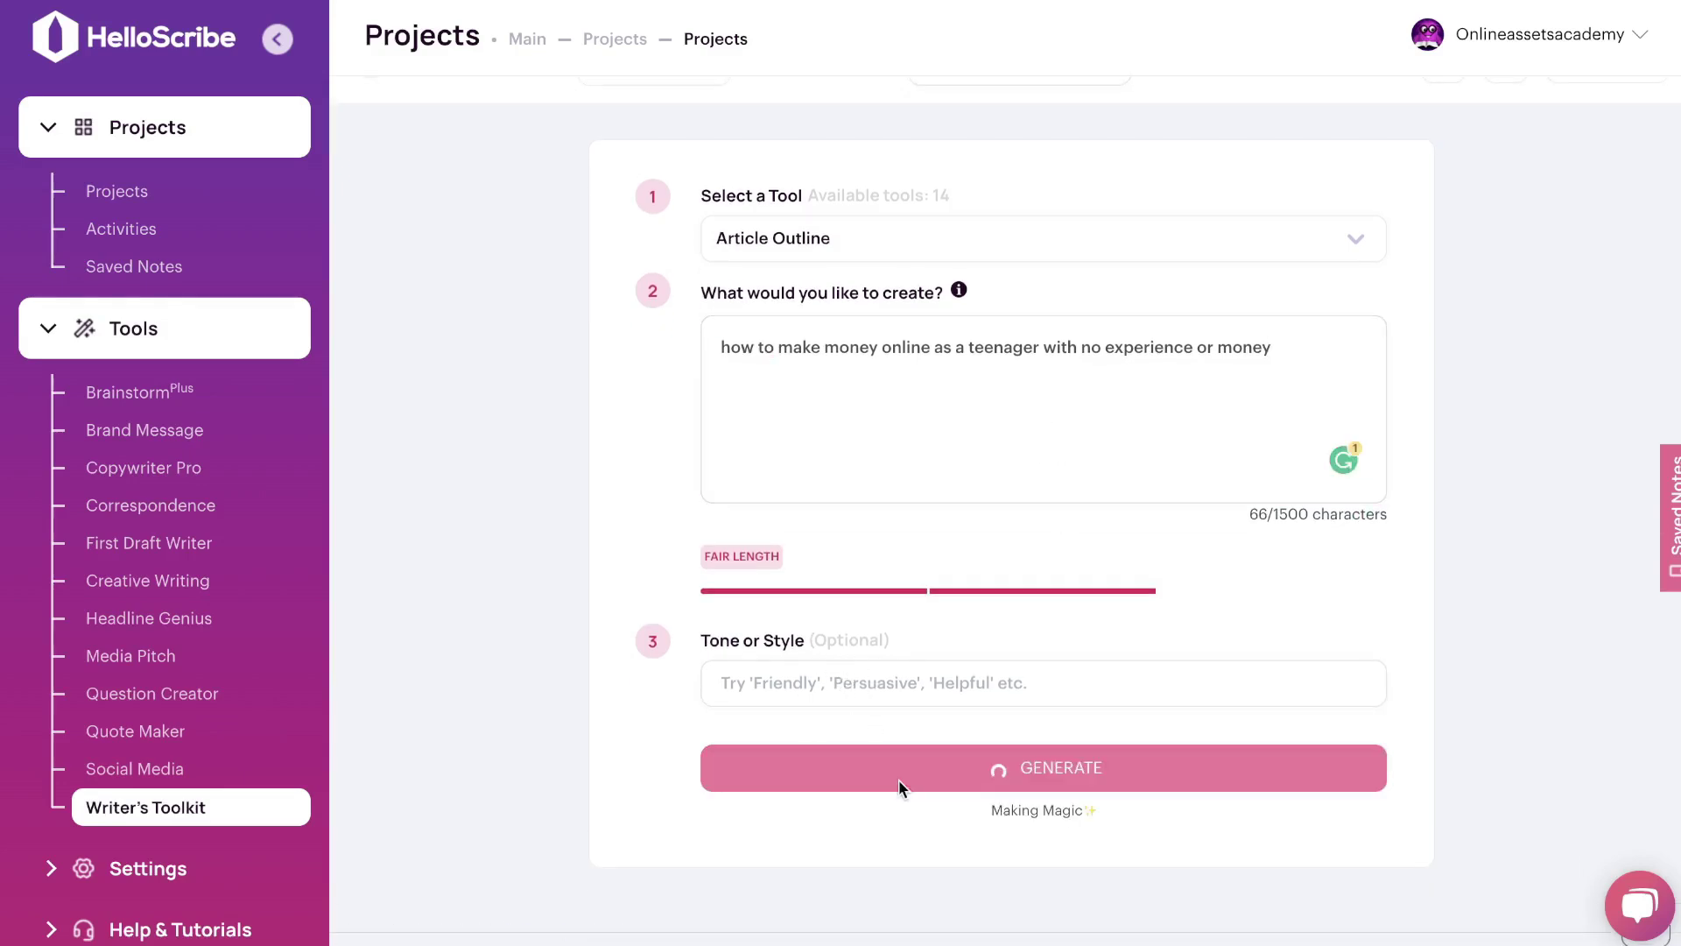
Examine the first generated outline from its introduction through its section headings to its conclusion
{"action": "scroll", "coordinate": [871, 687], "scroll_direction": "down", "scroll_amount": 5}
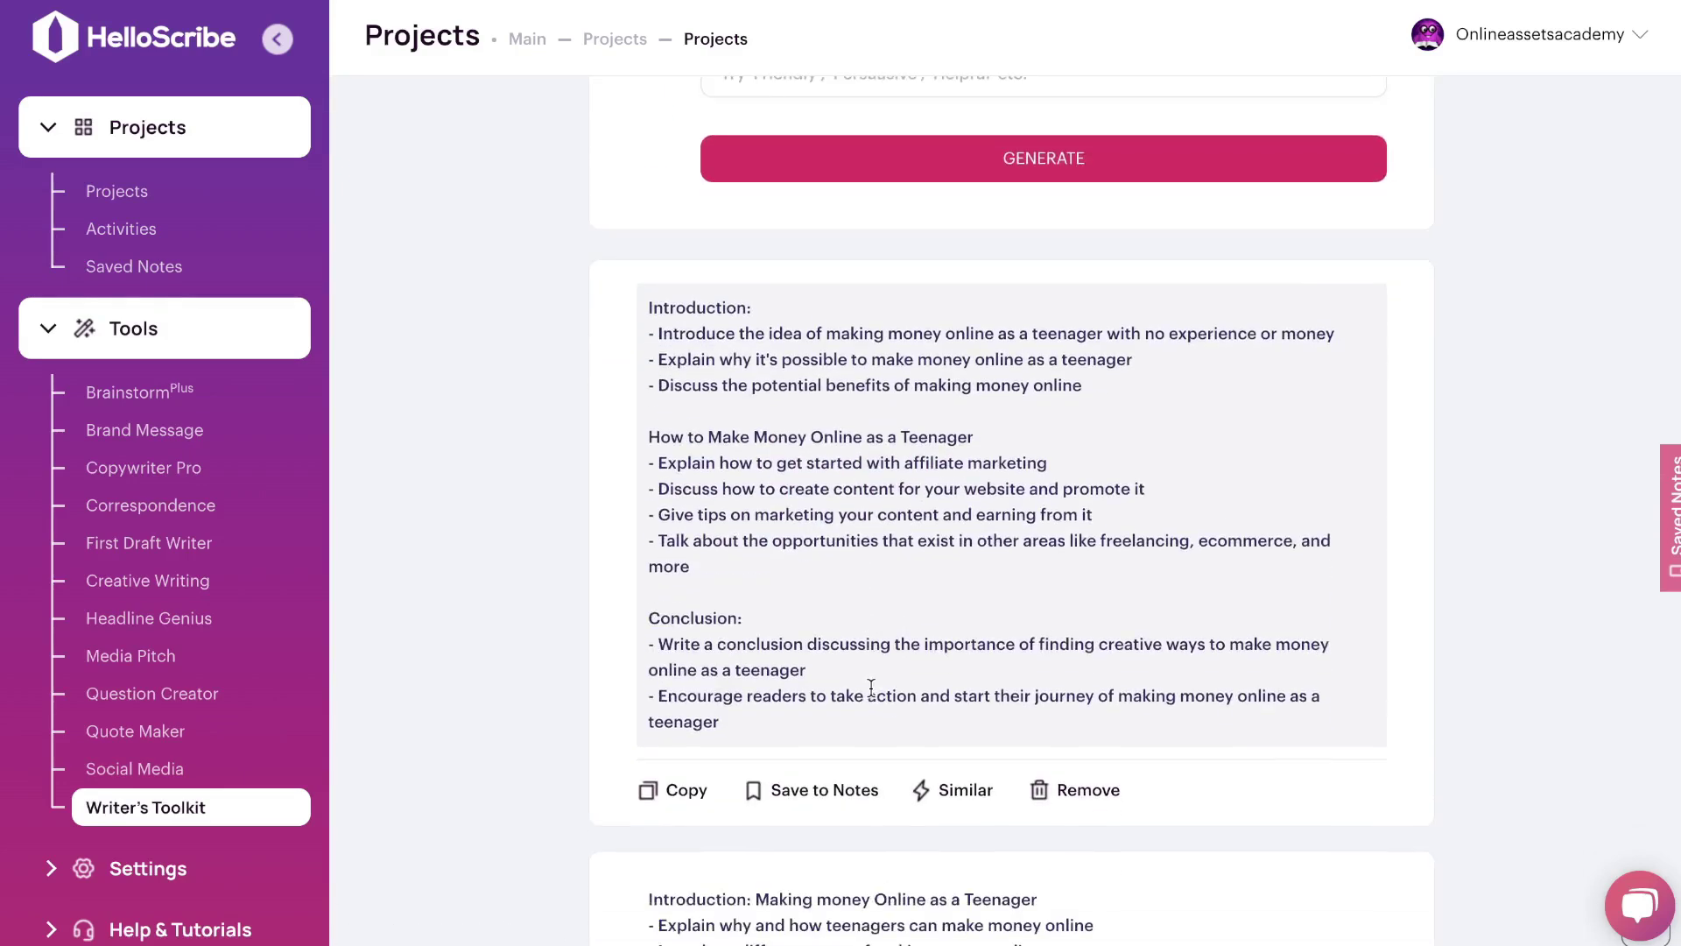
{"action": "scroll", "coordinate": [871, 687], "scroll_direction": "up", "scroll_amount": 2}
{"action": "scroll", "coordinate": [828, 441], "scroll_direction": "up", "scroll_amount": 1}
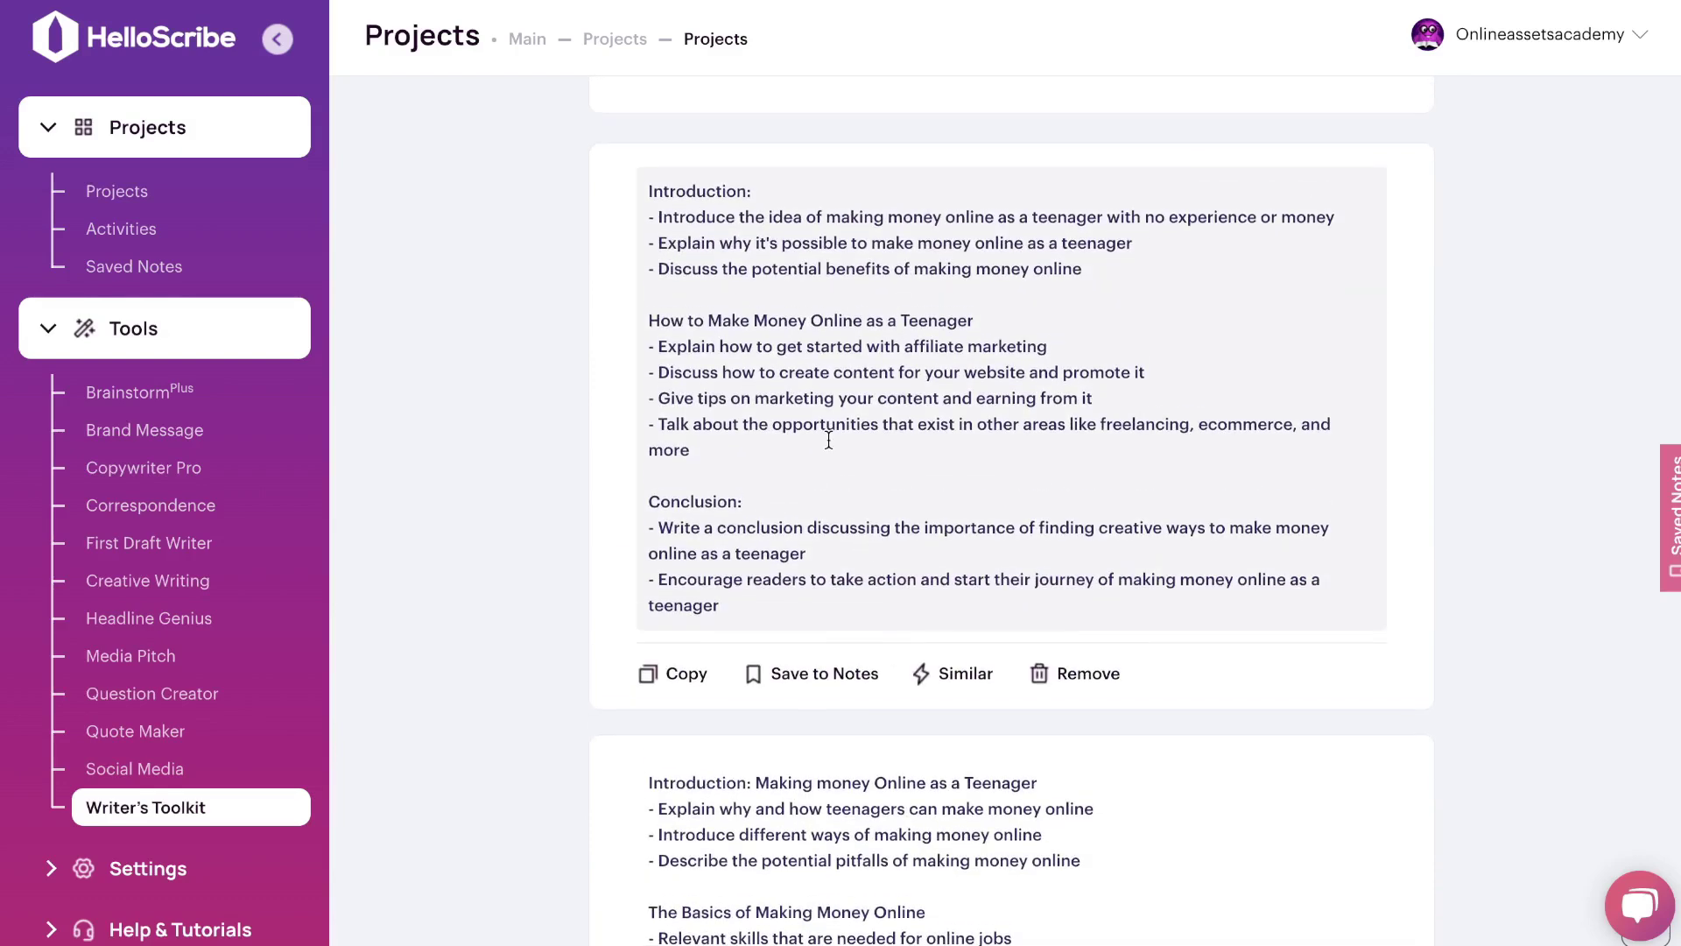
{"action": "left_click", "coordinate": [690, 201]}
{"action": "double_click", "coordinate": [692, 191]}
{"action": "left_click", "coordinate": [683, 342]}
{"action": "scroll", "coordinate": [894, 344], "scroll_direction": "down", "scroll_amount": 1}
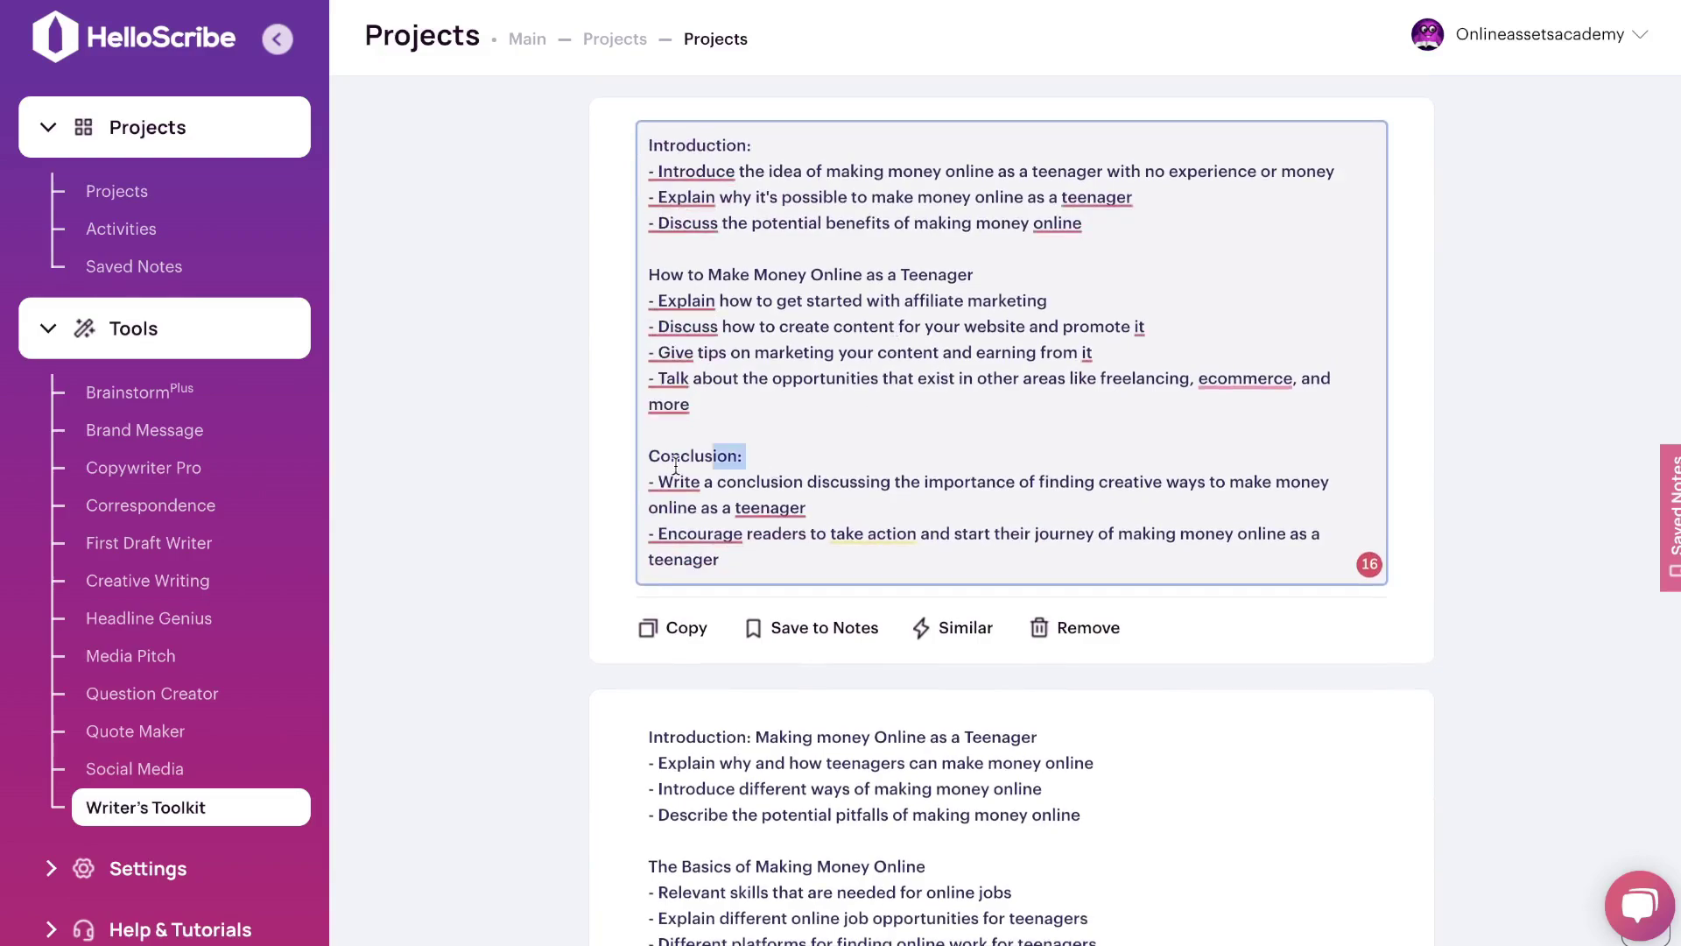
{"action": "double_click", "coordinate": [746, 464]}
Browse the other generated article outlines and request more outlines similar to the first one
{"action": "scroll", "coordinate": [736, 499], "scroll_direction": "down", "scroll_amount": 10}
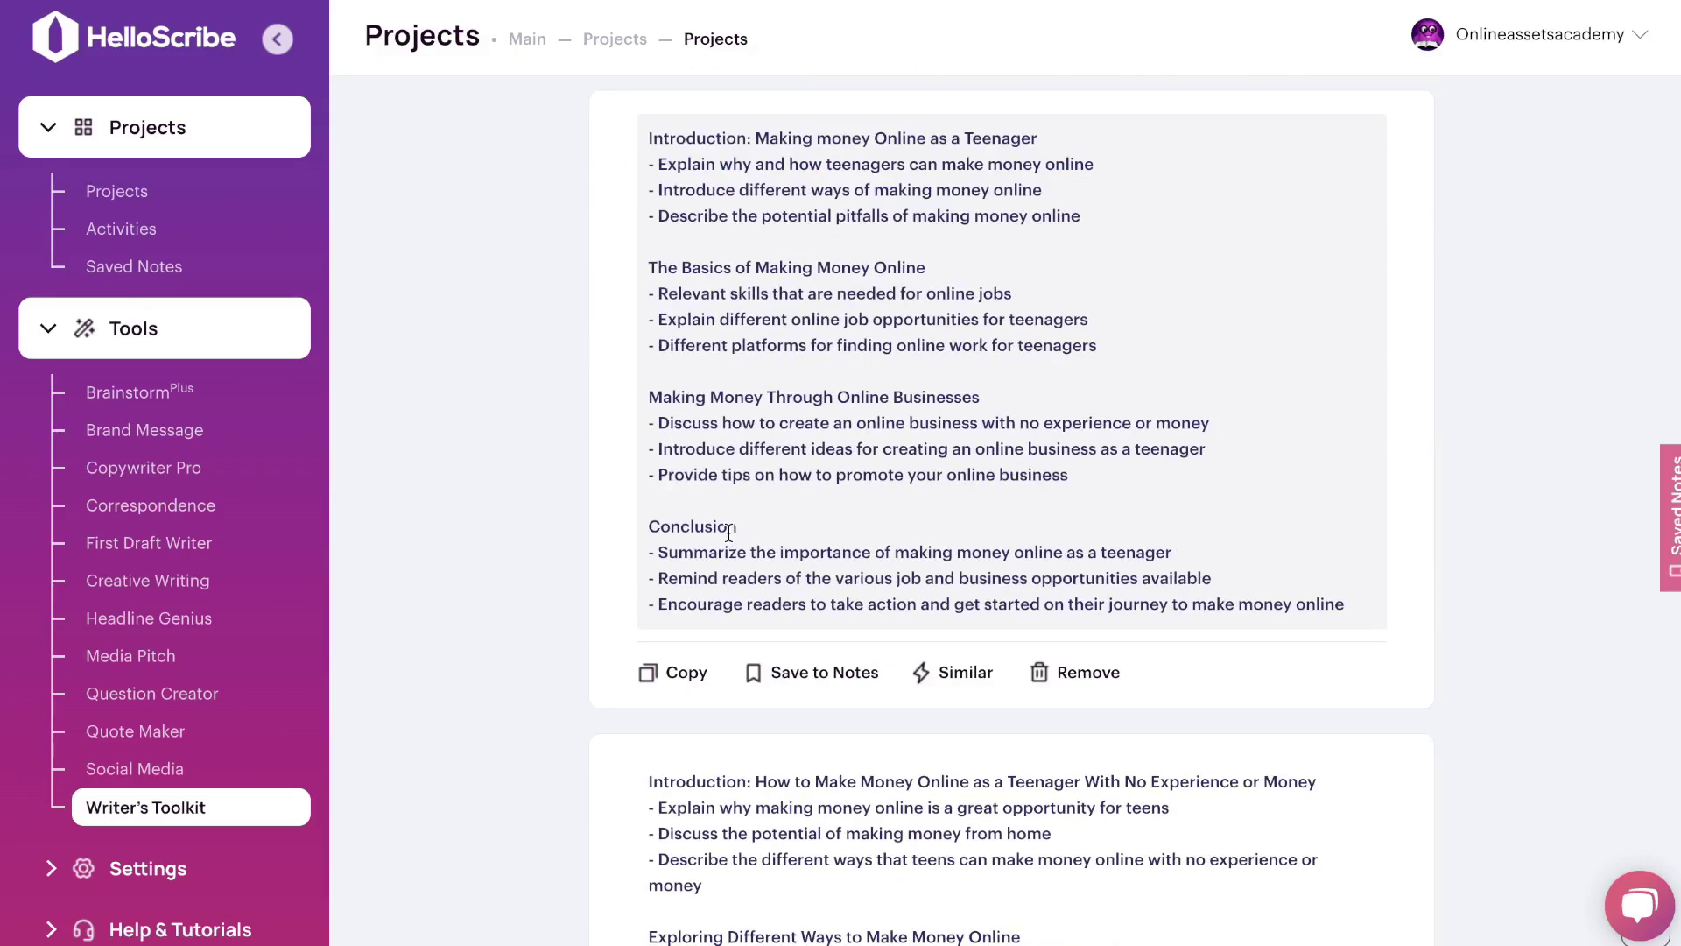
{"action": "scroll", "coordinate": [729, 532], "scroll_direction": "down", "scroll_amount": 10}
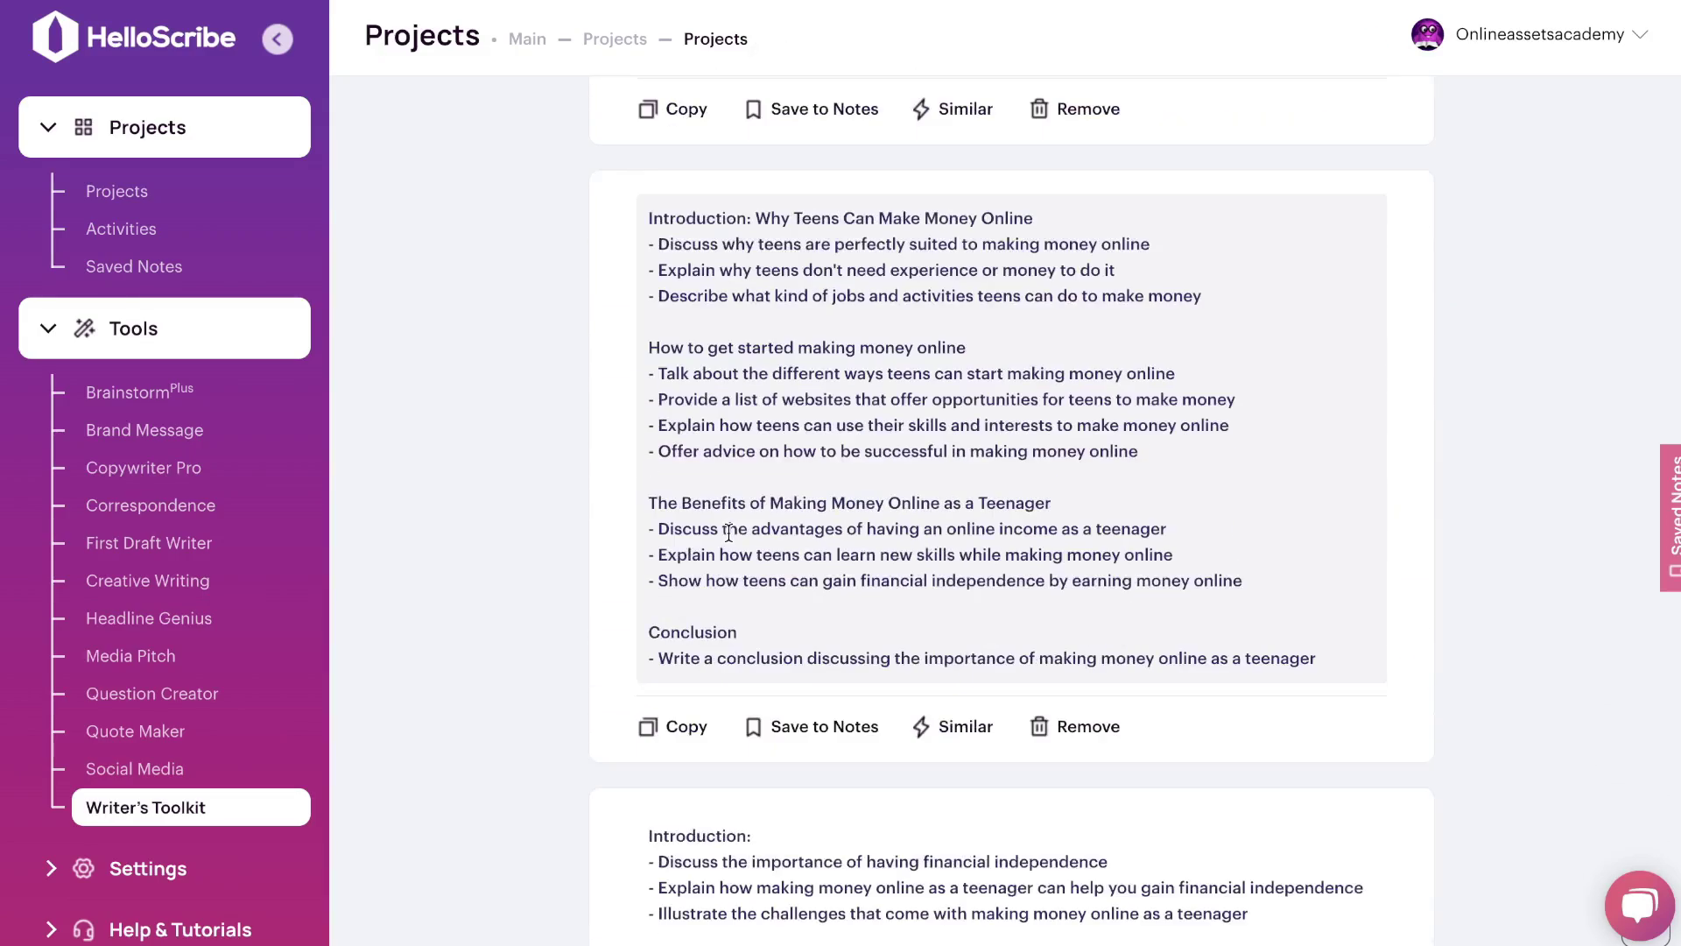
{"action": "scroll", "coordinate": [728, 533], "scroll_direction": "down", "scroll_amount": 10}
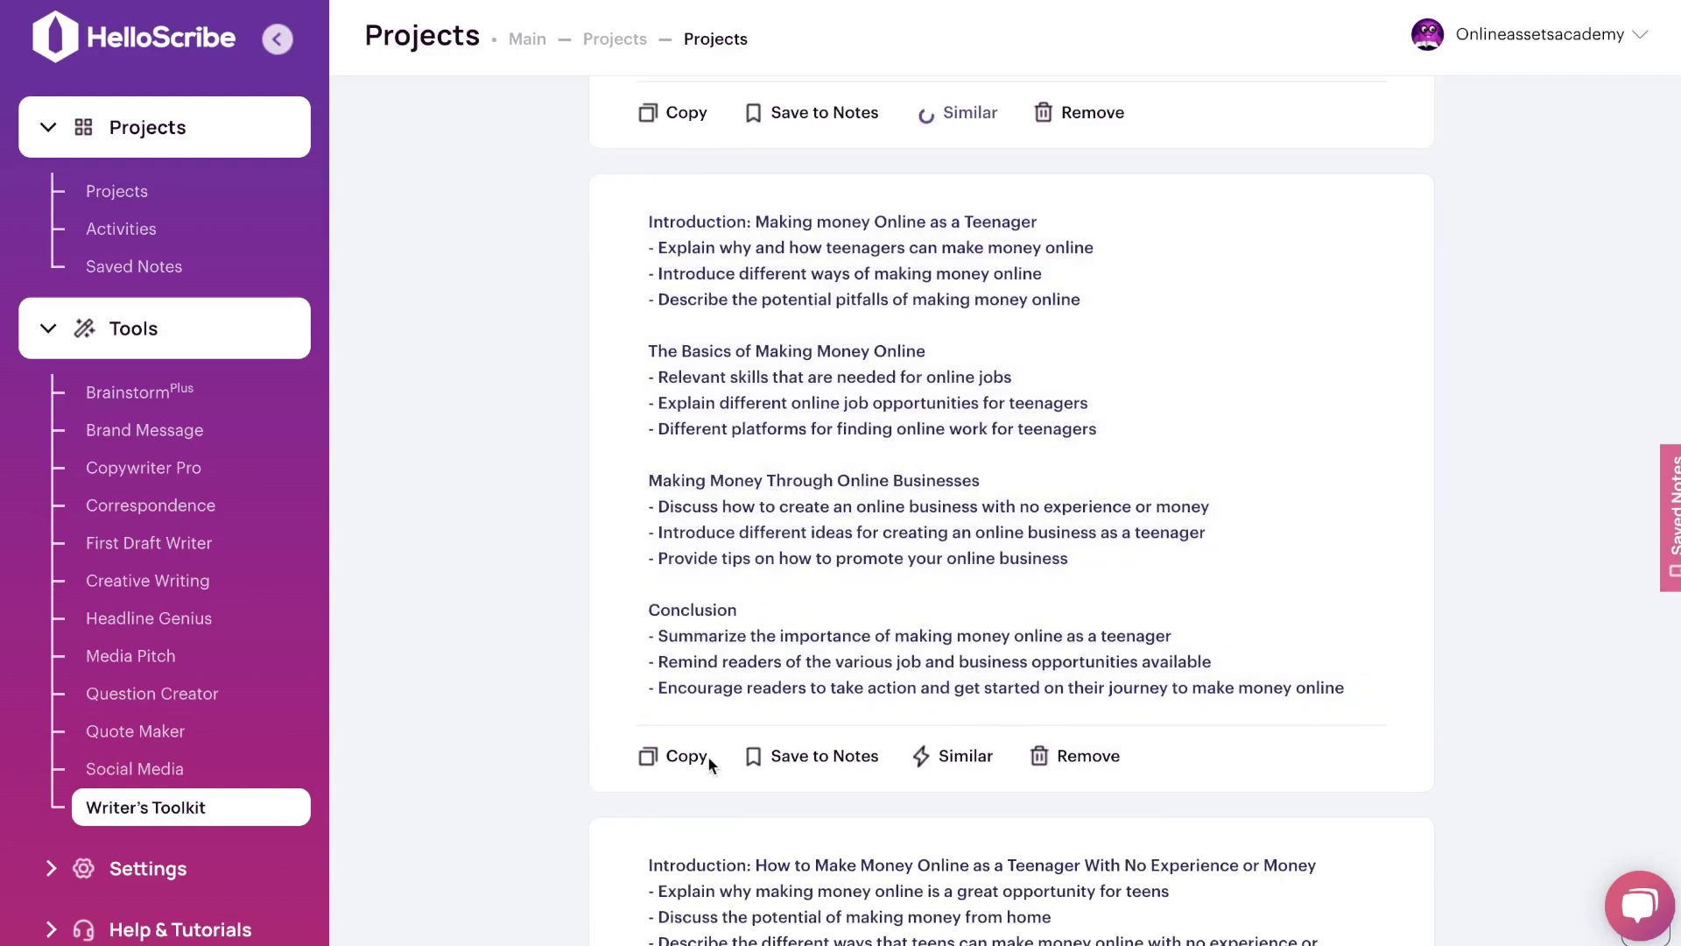
Look through the further generated outlines, comparing their section headings and bullet points
{"action": "scroll", "coordinate": [902, 477], "scroll_direction": "down", "scroll_amount": 15}
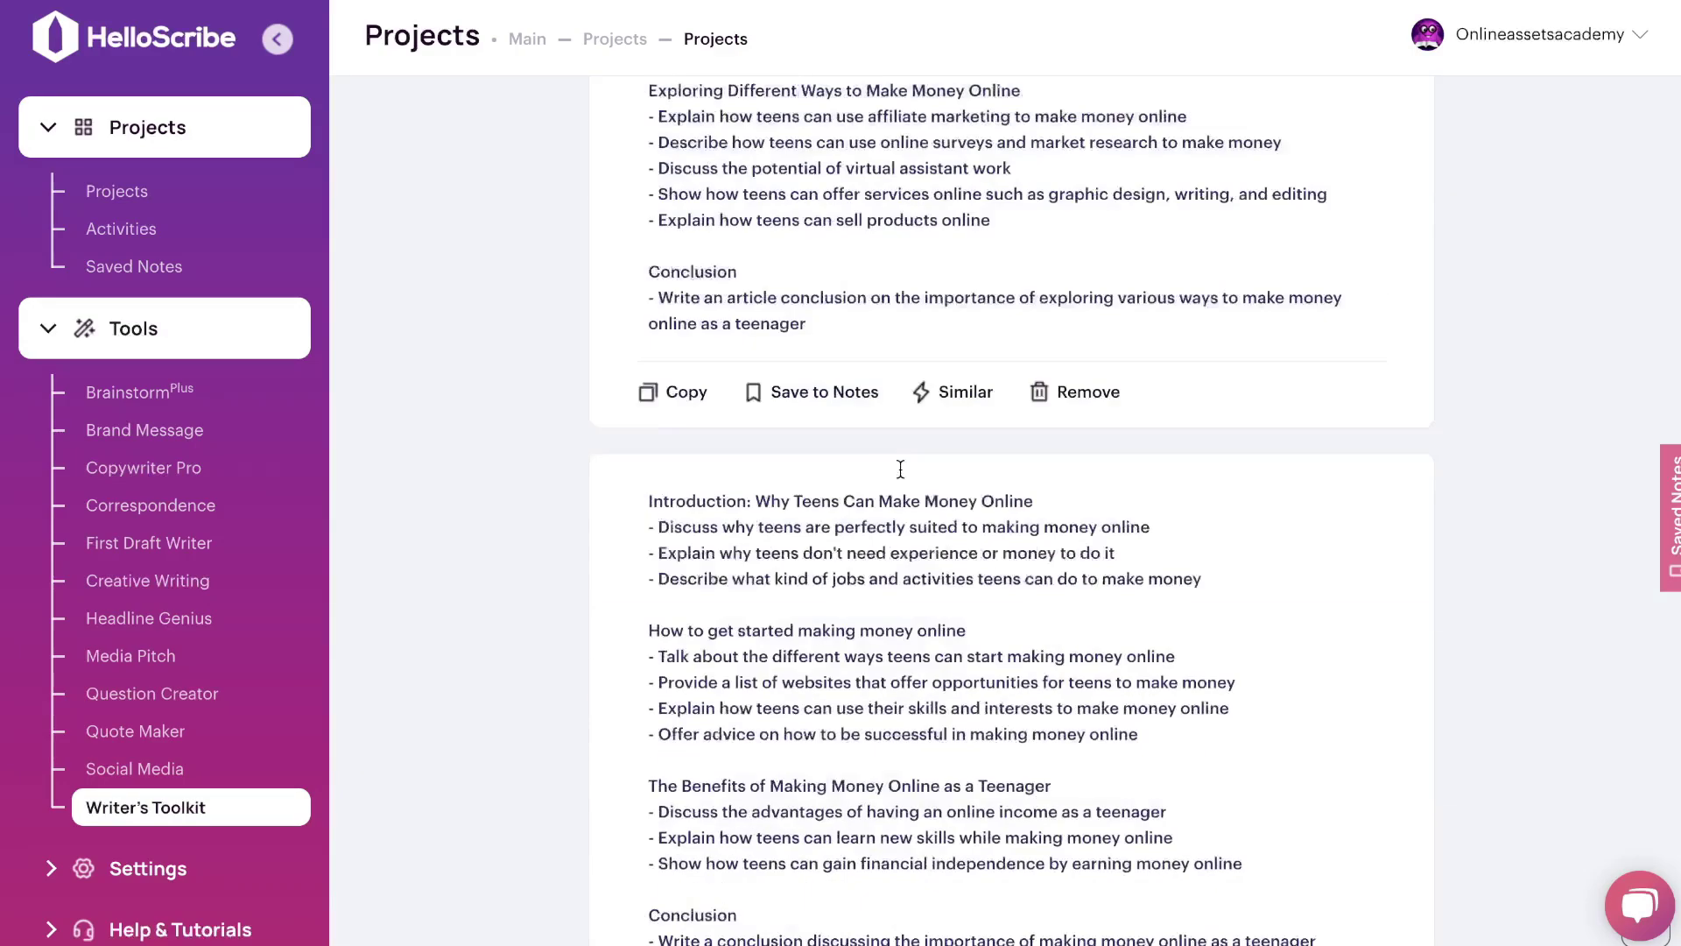
{"action": "scroll", "coordinate": [897, 469], "scroll_direction": "up", "scroll_amount": 1}
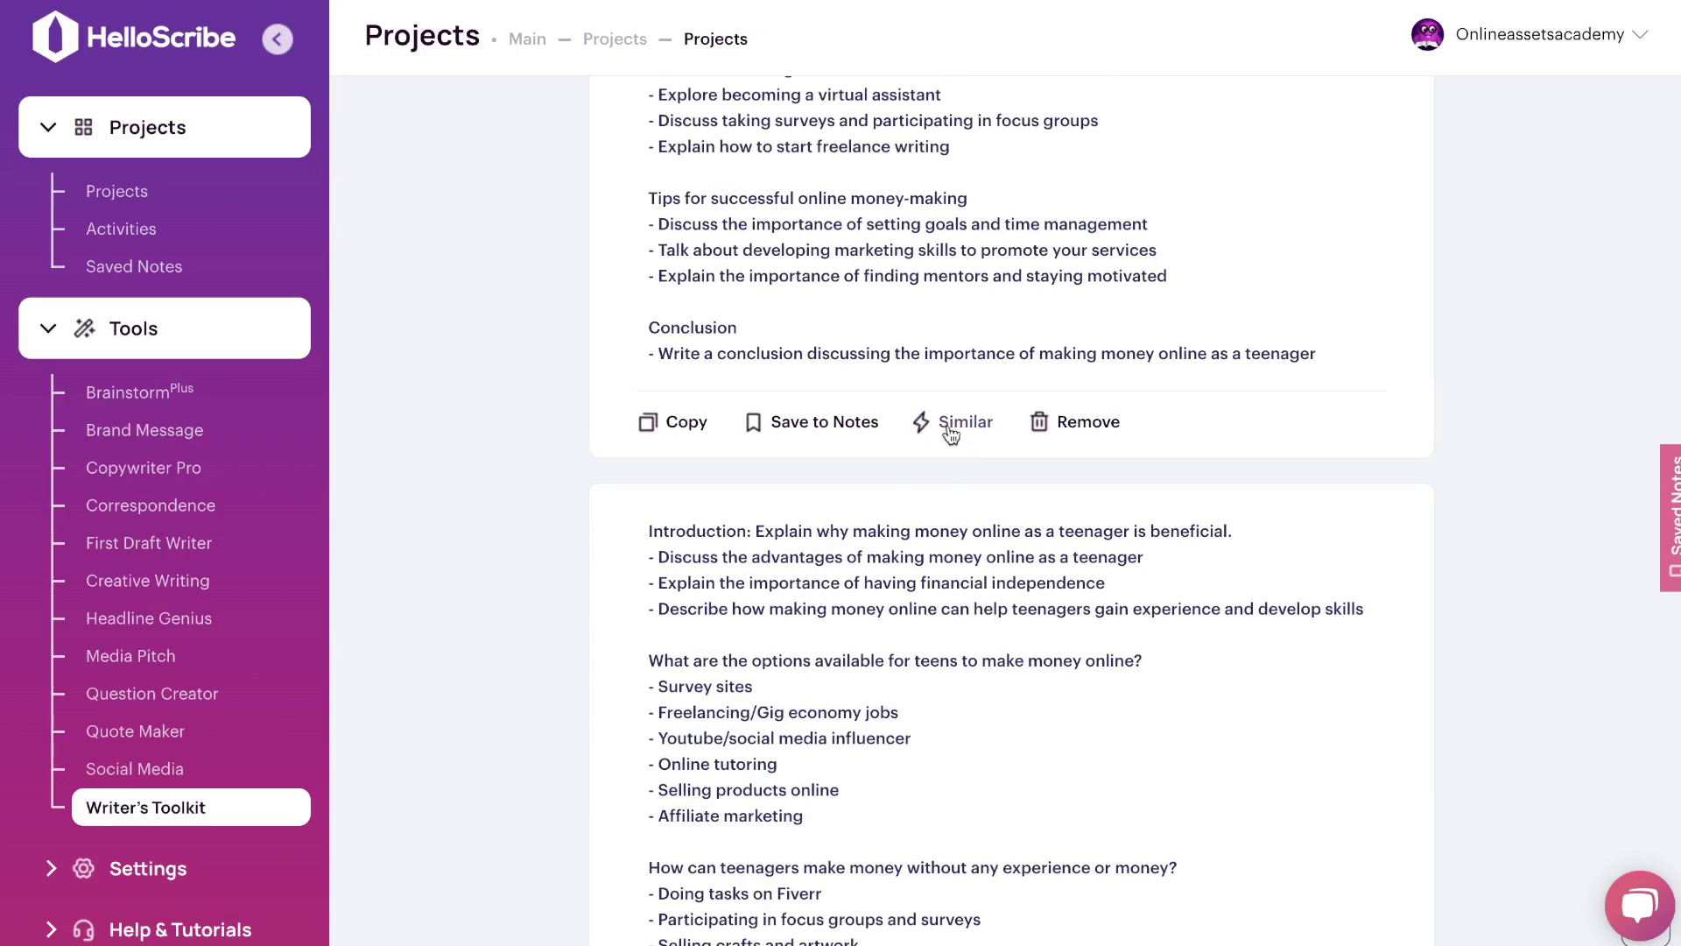
{"action": "scroll", "coordinate": [951, 421], "scroll_direction": "up", "scroll_amount": 3}
{"action": "scroll", "coordinate": [955, 376], "scroll_direction": "up", "scroll_amount": 5}
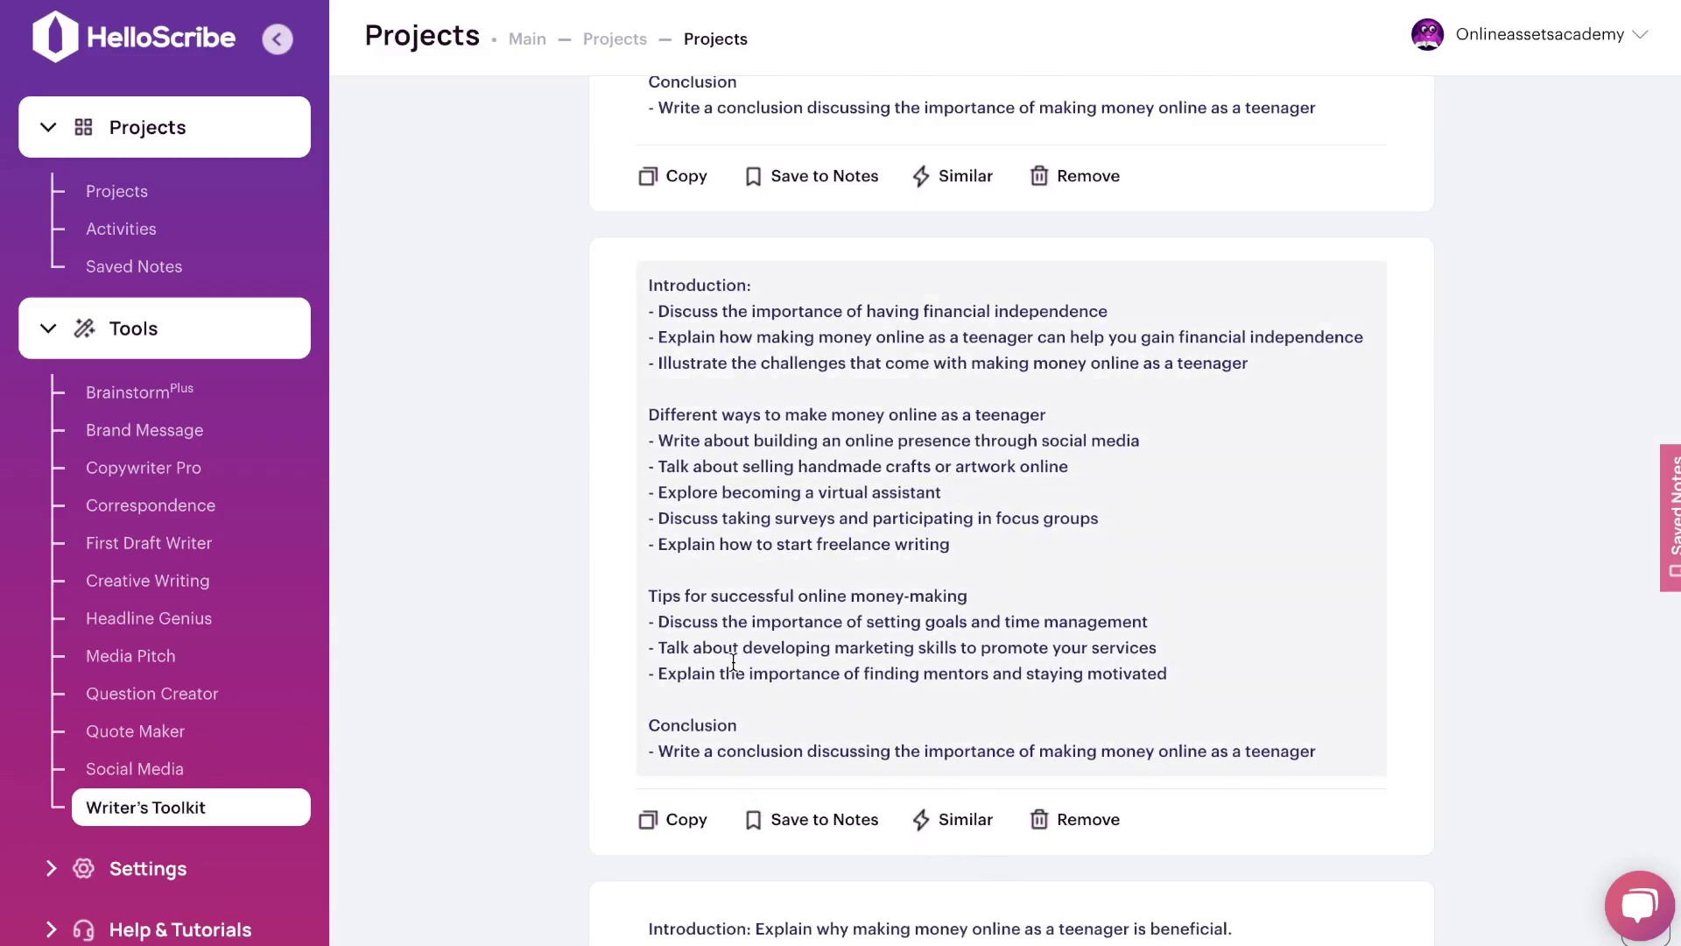
Copy the generated outline that begins "Introduction: Making money Online as a Teenager"
{"action": "scroll", "coordinate": [733, 663], "scroll_direction": "up", "scroll_amount": 15}
{"action": "scroll", "coordinate": [733, 663], "scroll_direction": "up", "scroll_amount": 4}
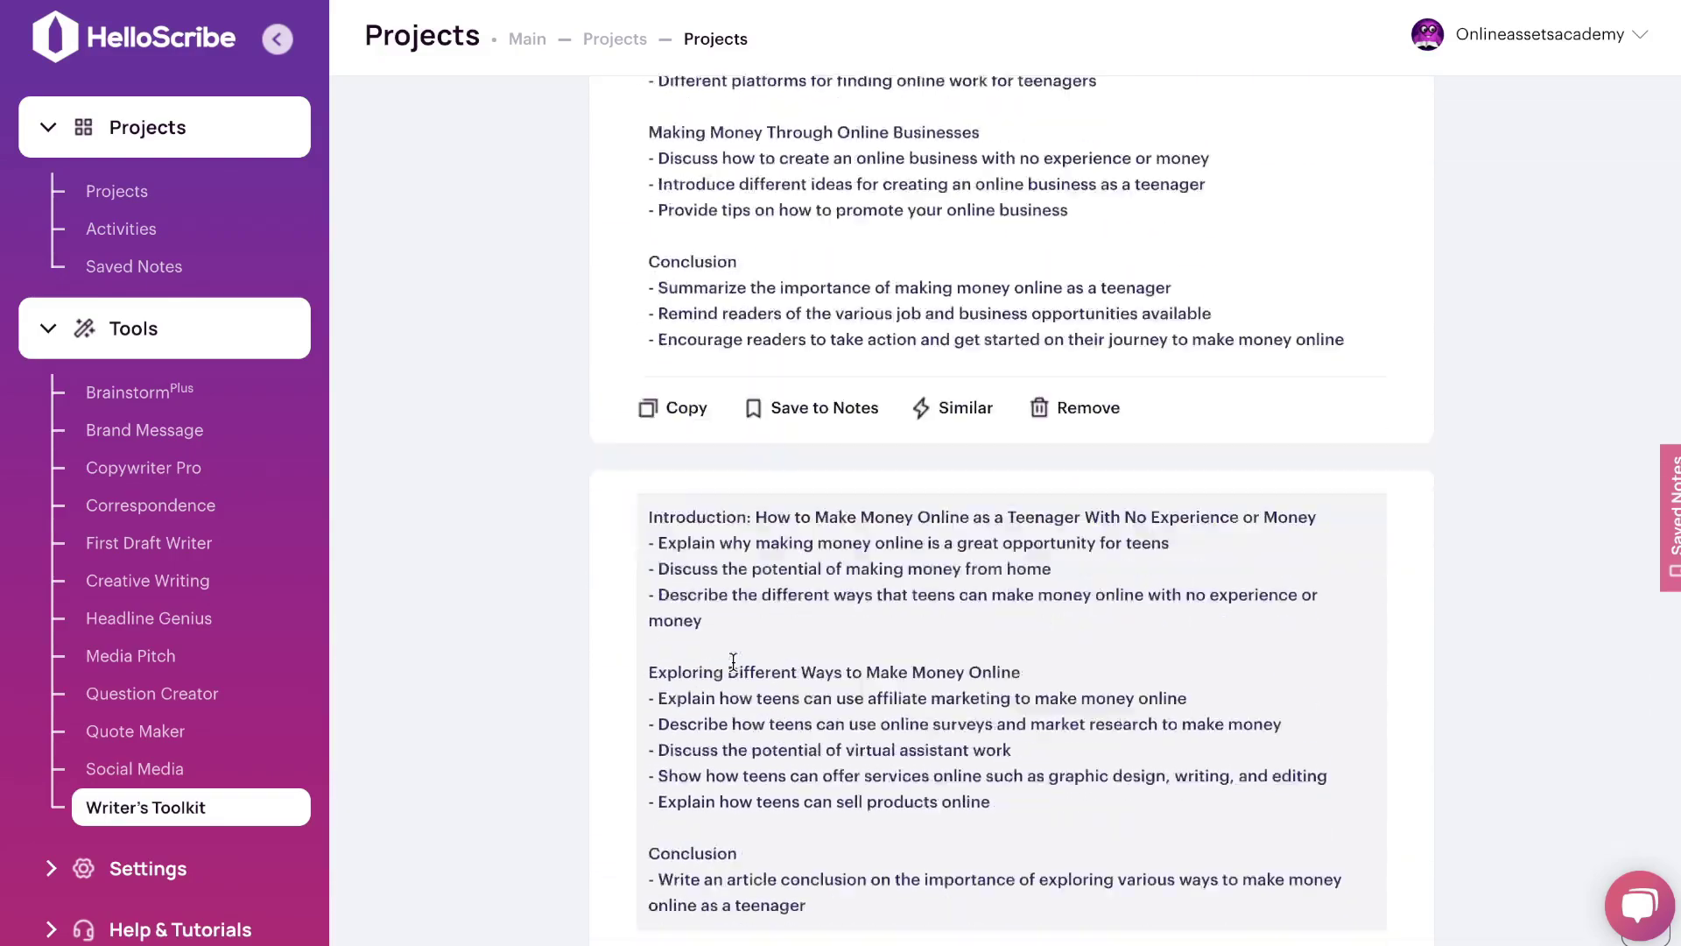
{"action": "left_click", "coordinate": [659, 683]}
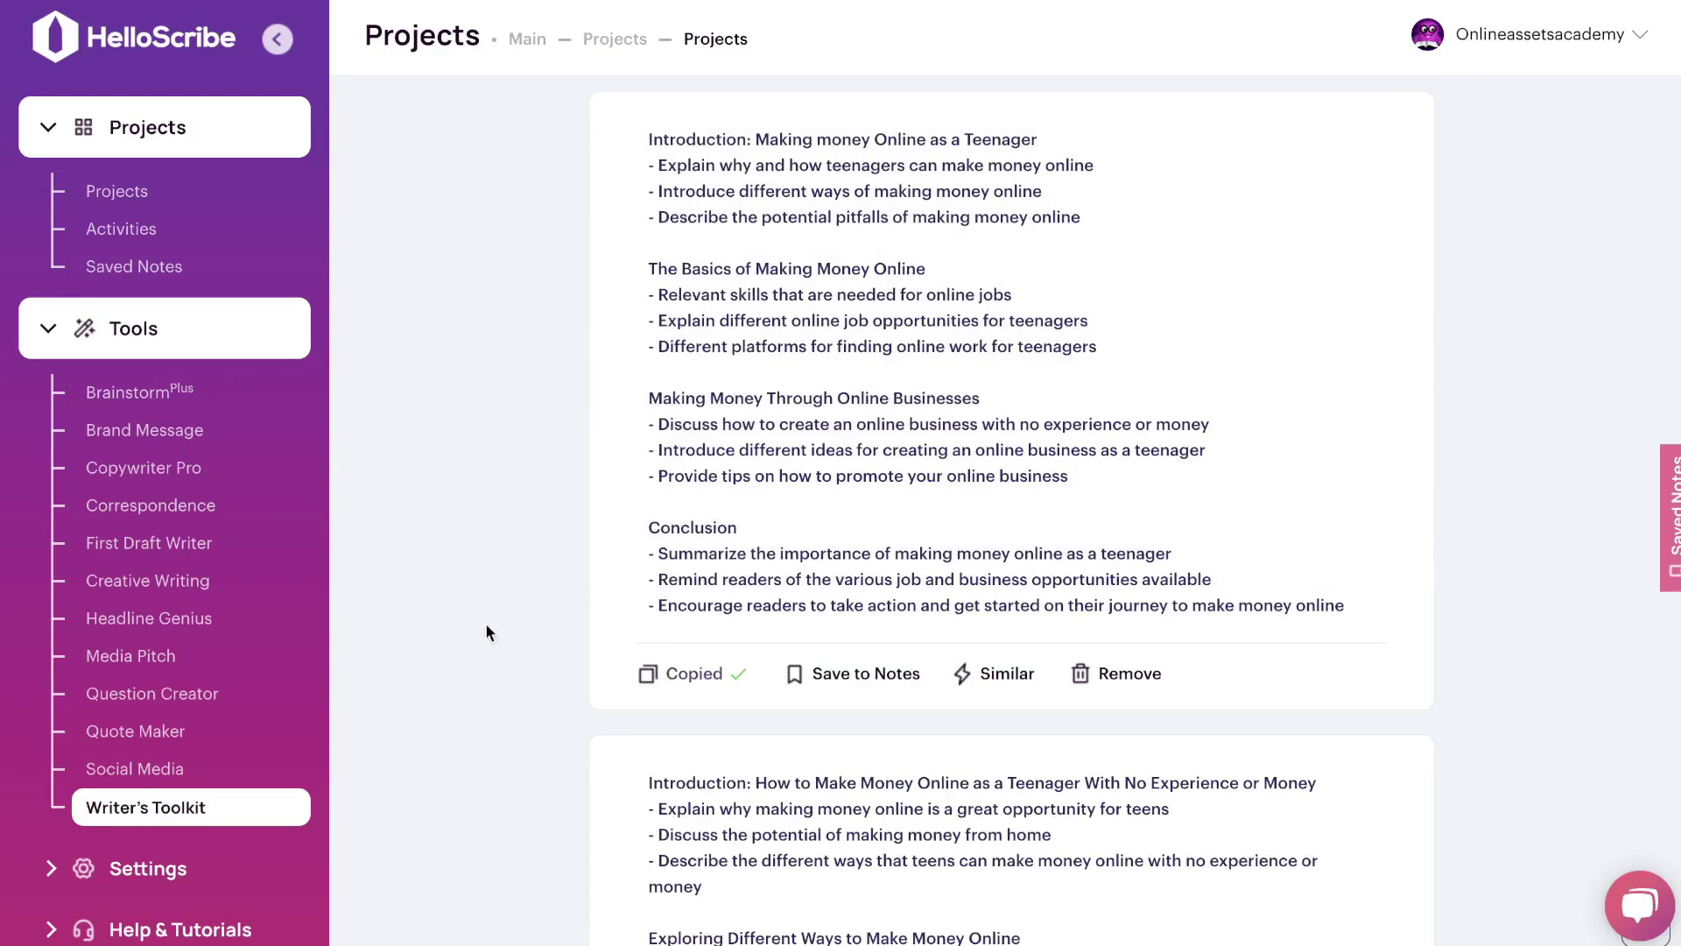
Open First Draft Writer and look over the YouTube outline in its compose field
{"action": "left_click", "coordinate": [169, 544]}
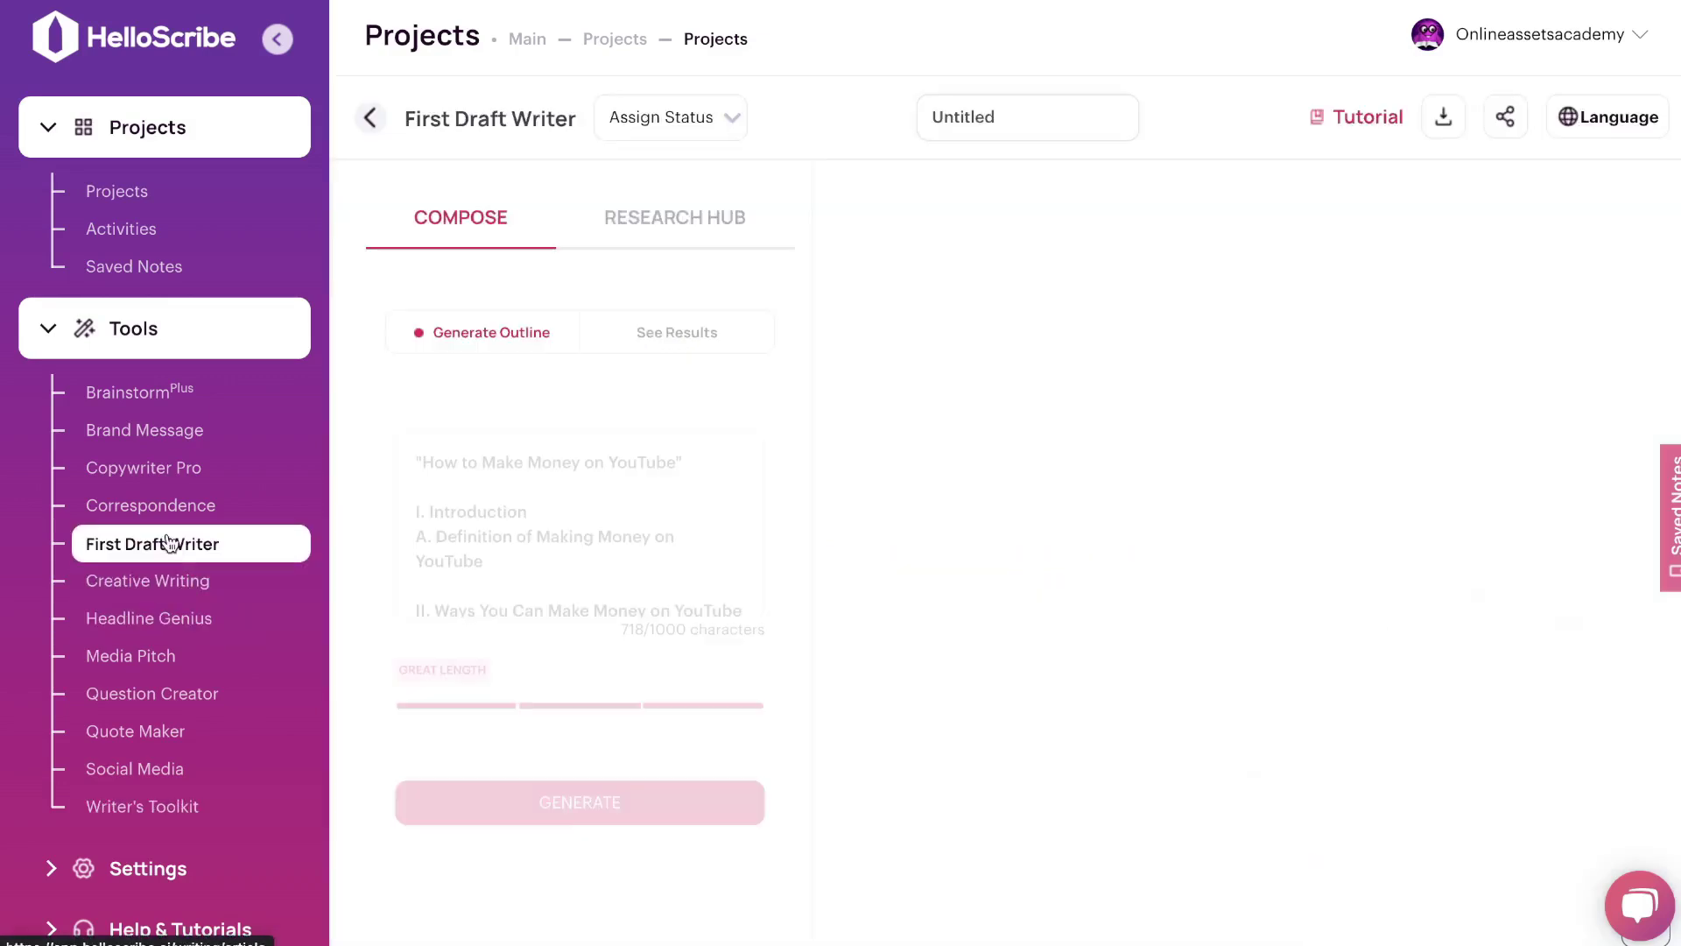
{"action": "scroll", "coordinate": [594, 590], "scroll_direction": "down", "scroll_amount": 2}
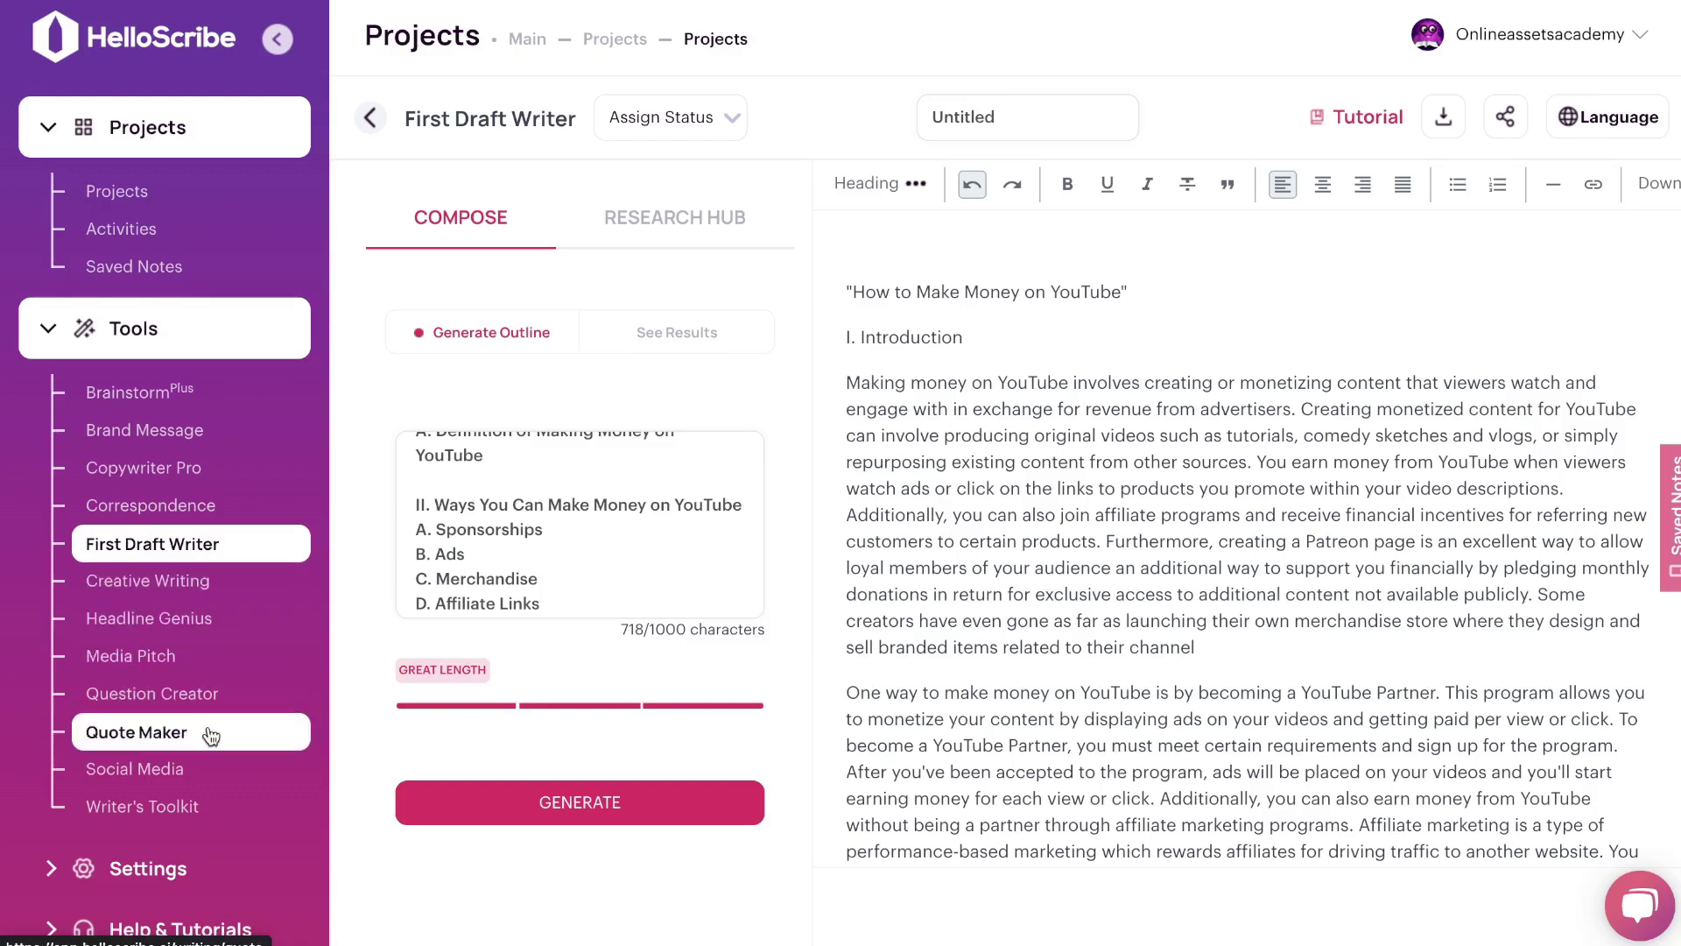
Replace the YouTube draft in the editor with the copied outline on making money online as a teenager
{"action": "scroll", "coordinate": [538, 537], "scroll_direction": "up", "scroll_amount": 2}
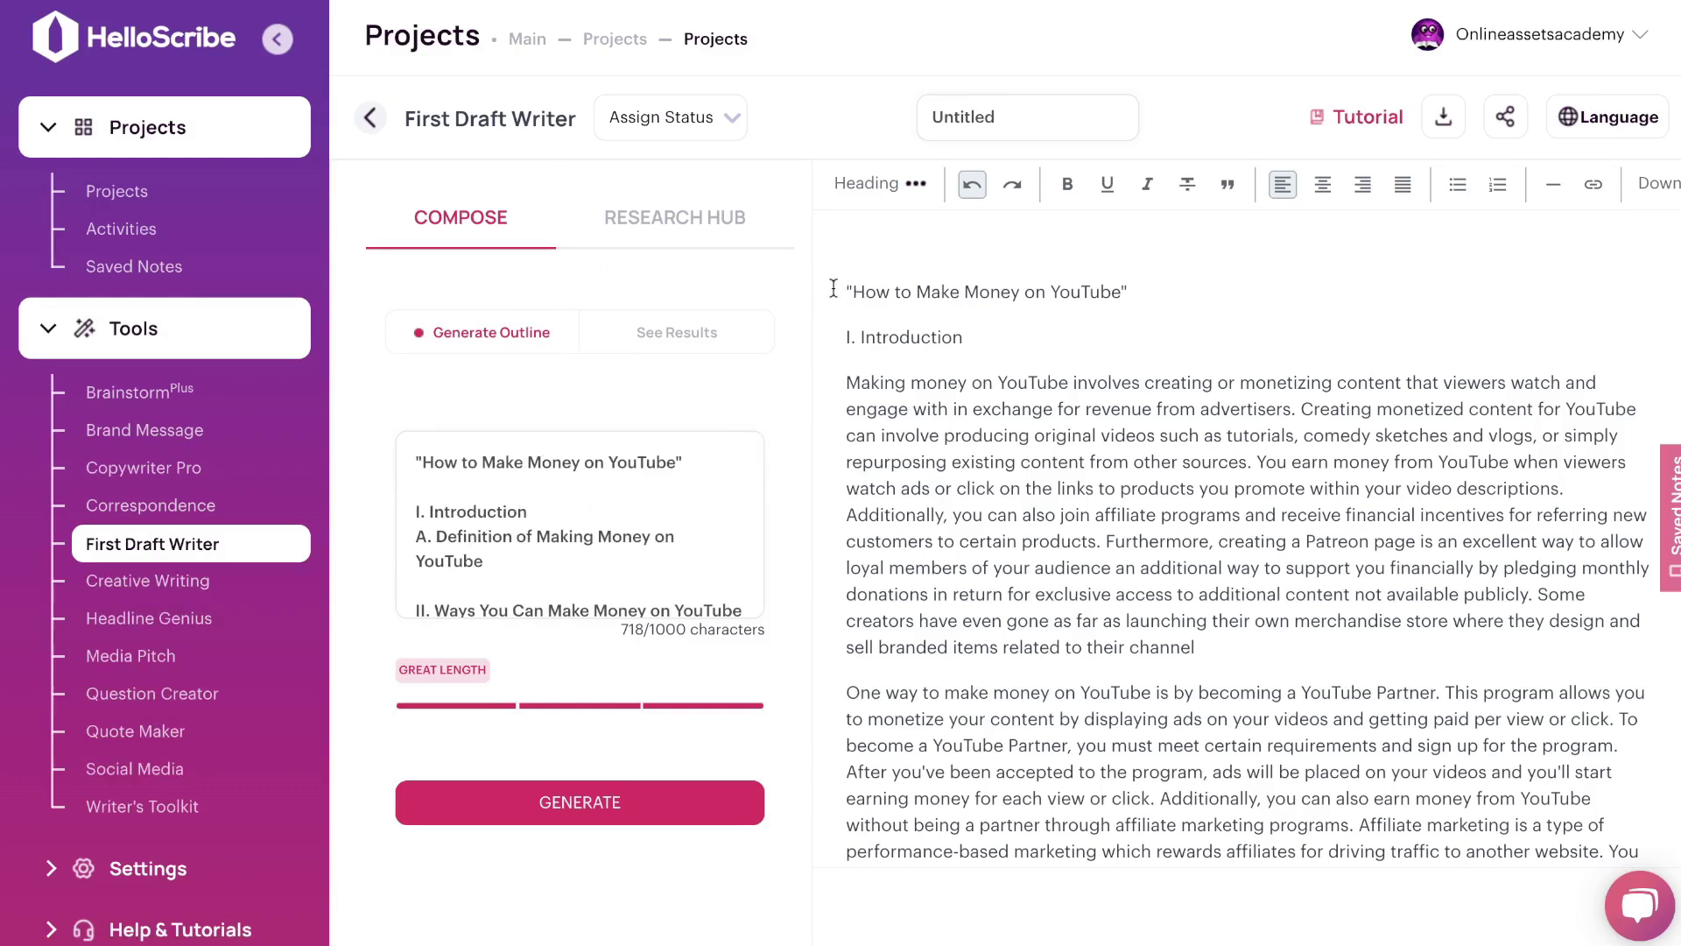
{"action": "left_click_drag", "start_coordinate": [850, 296], "coordinate": [1125, 891]}
{"action": "key", "text": "BackSpace"}
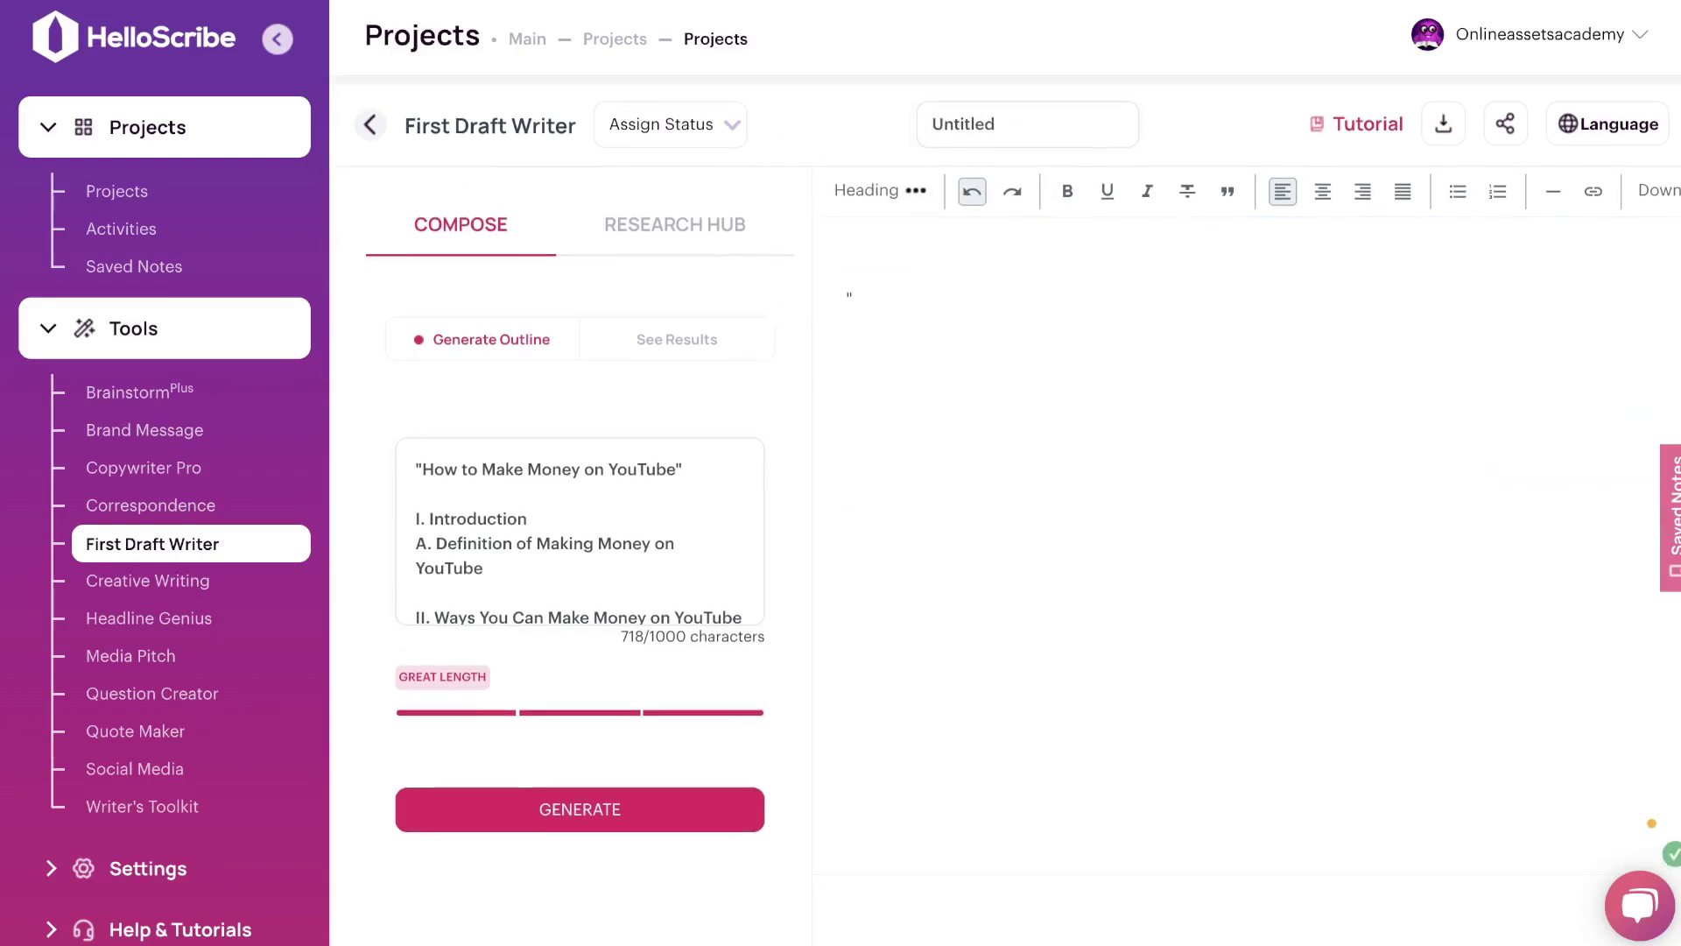
{"action": "key", "text": "ctrl+v"}
{"action": "scroll", "coordinate": [1112, 700], "scroll_direction": "up", "scroll_amount": 3}
{"action": "left_click_drag", "start_coordinate": [960, 293], "coordinate": [1061, 293]}
{"action": "left_click", "coordinate": [1186, 296]}
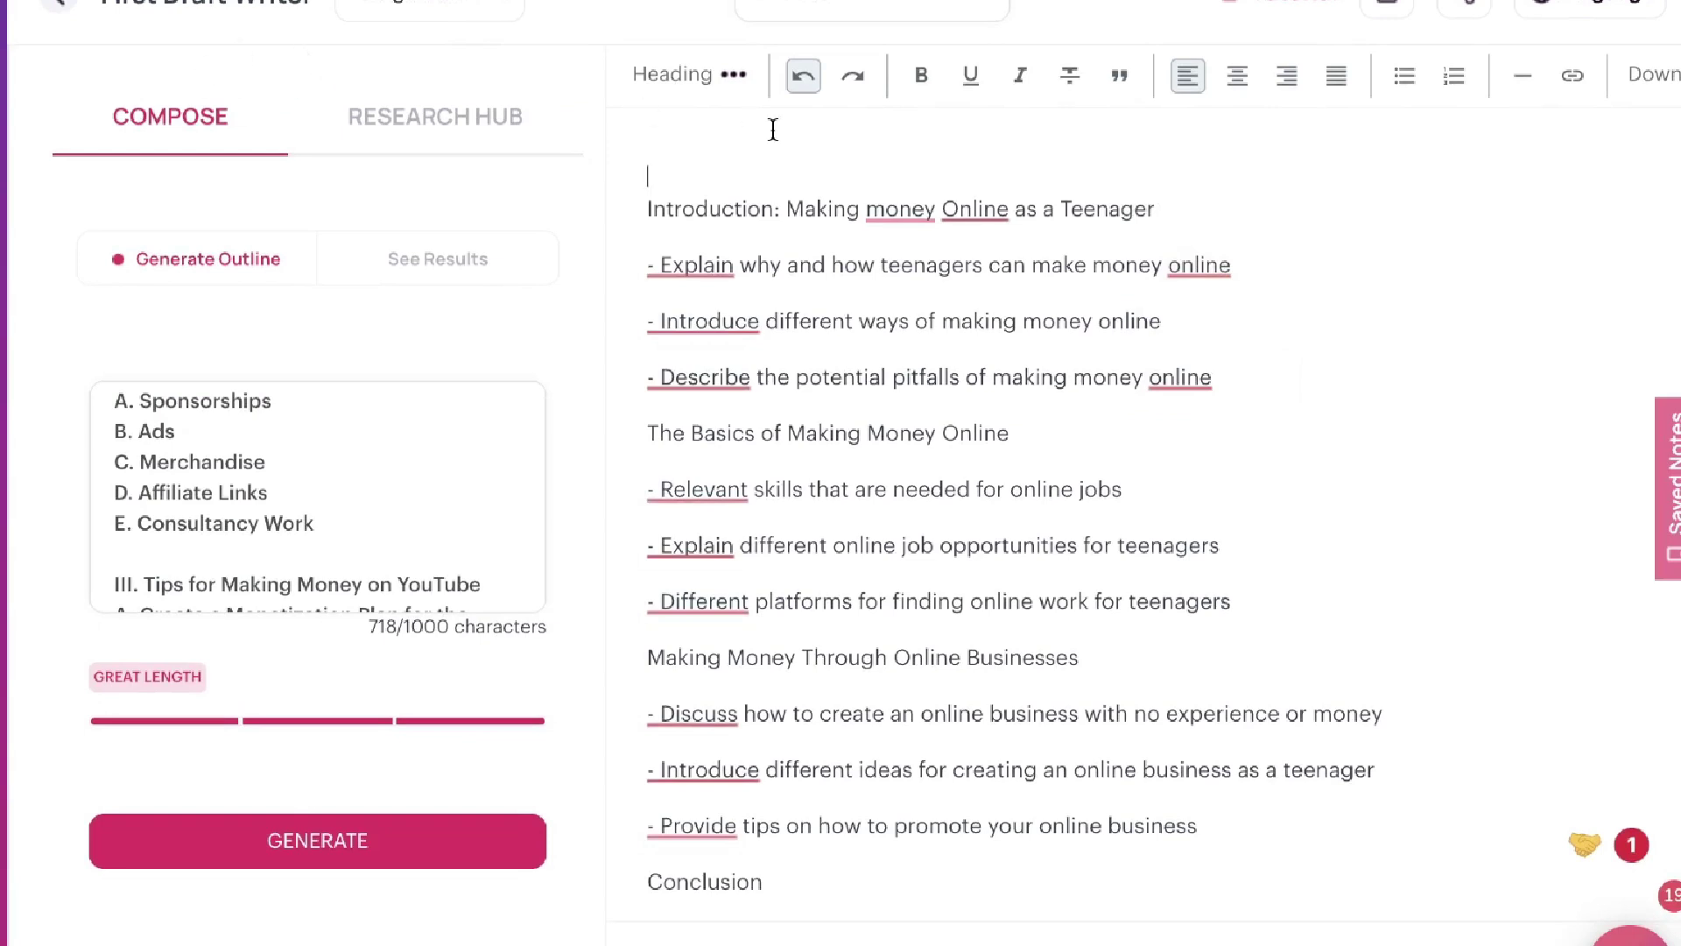
Expand the introduction bullet "Explain why and how teenagers can make money online" with AI and look over the generated paragraph
{"action": "left_click_drag", "start_coordinate": [660, 264], "coordinate": [1257, 257]}
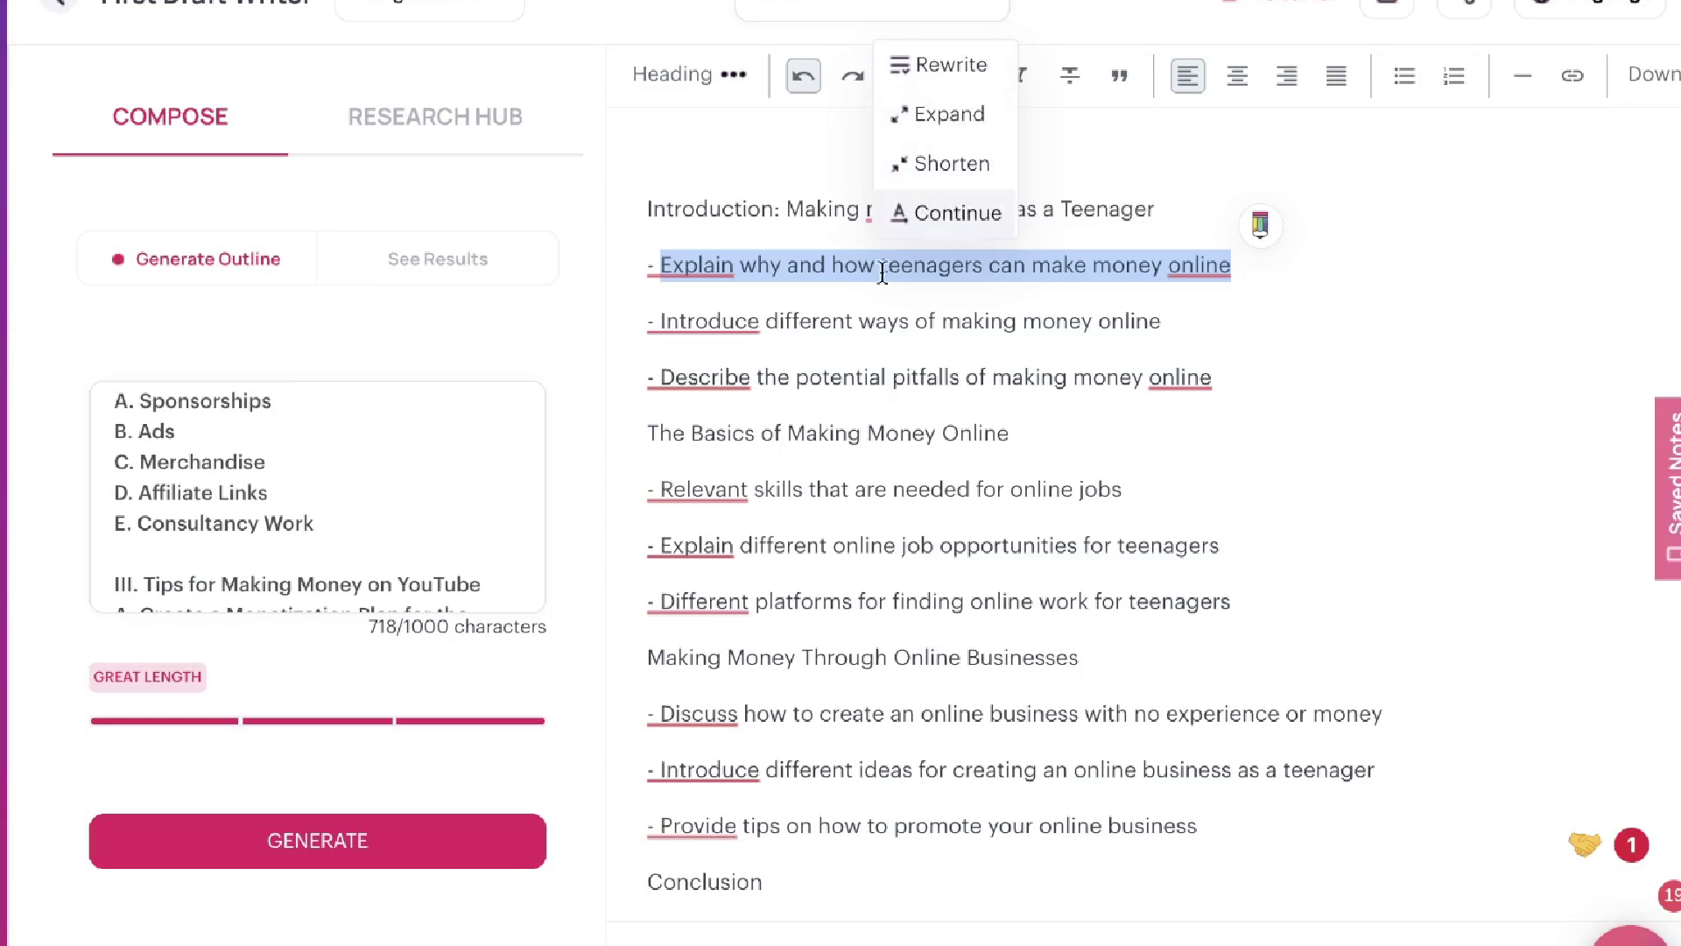
{"action": "left_click", "coordinate": [946, 114]}
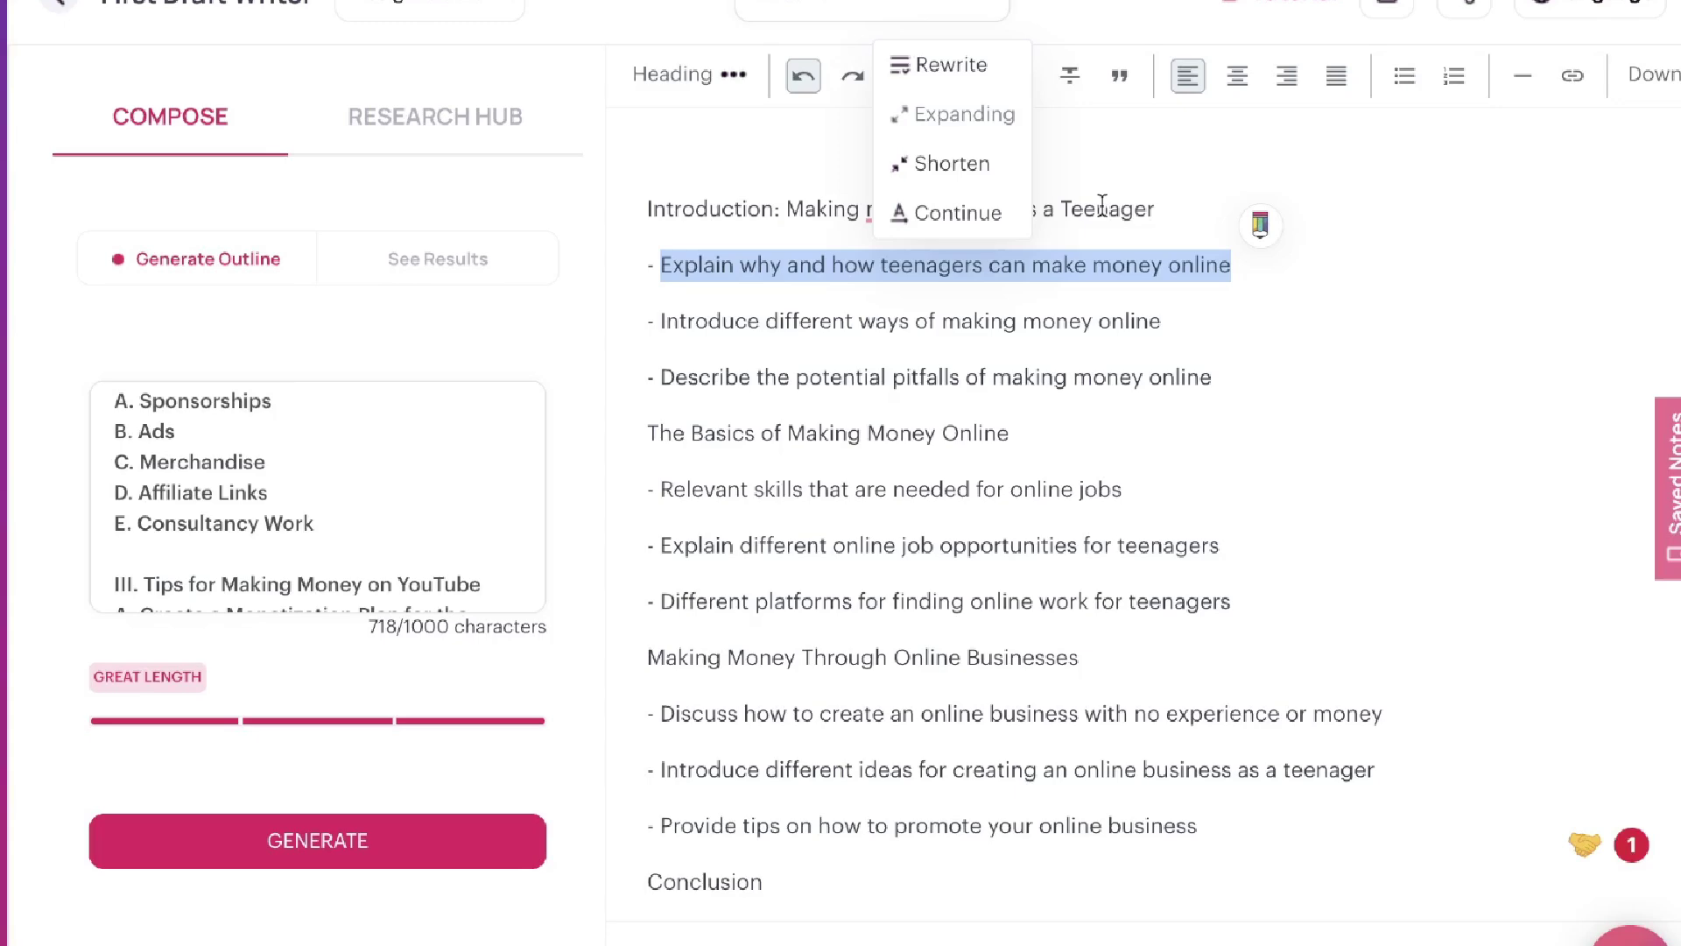
{"action": "left_click_drag", "start_coordinate": [660, 263], "coordinate": [938, 267]}
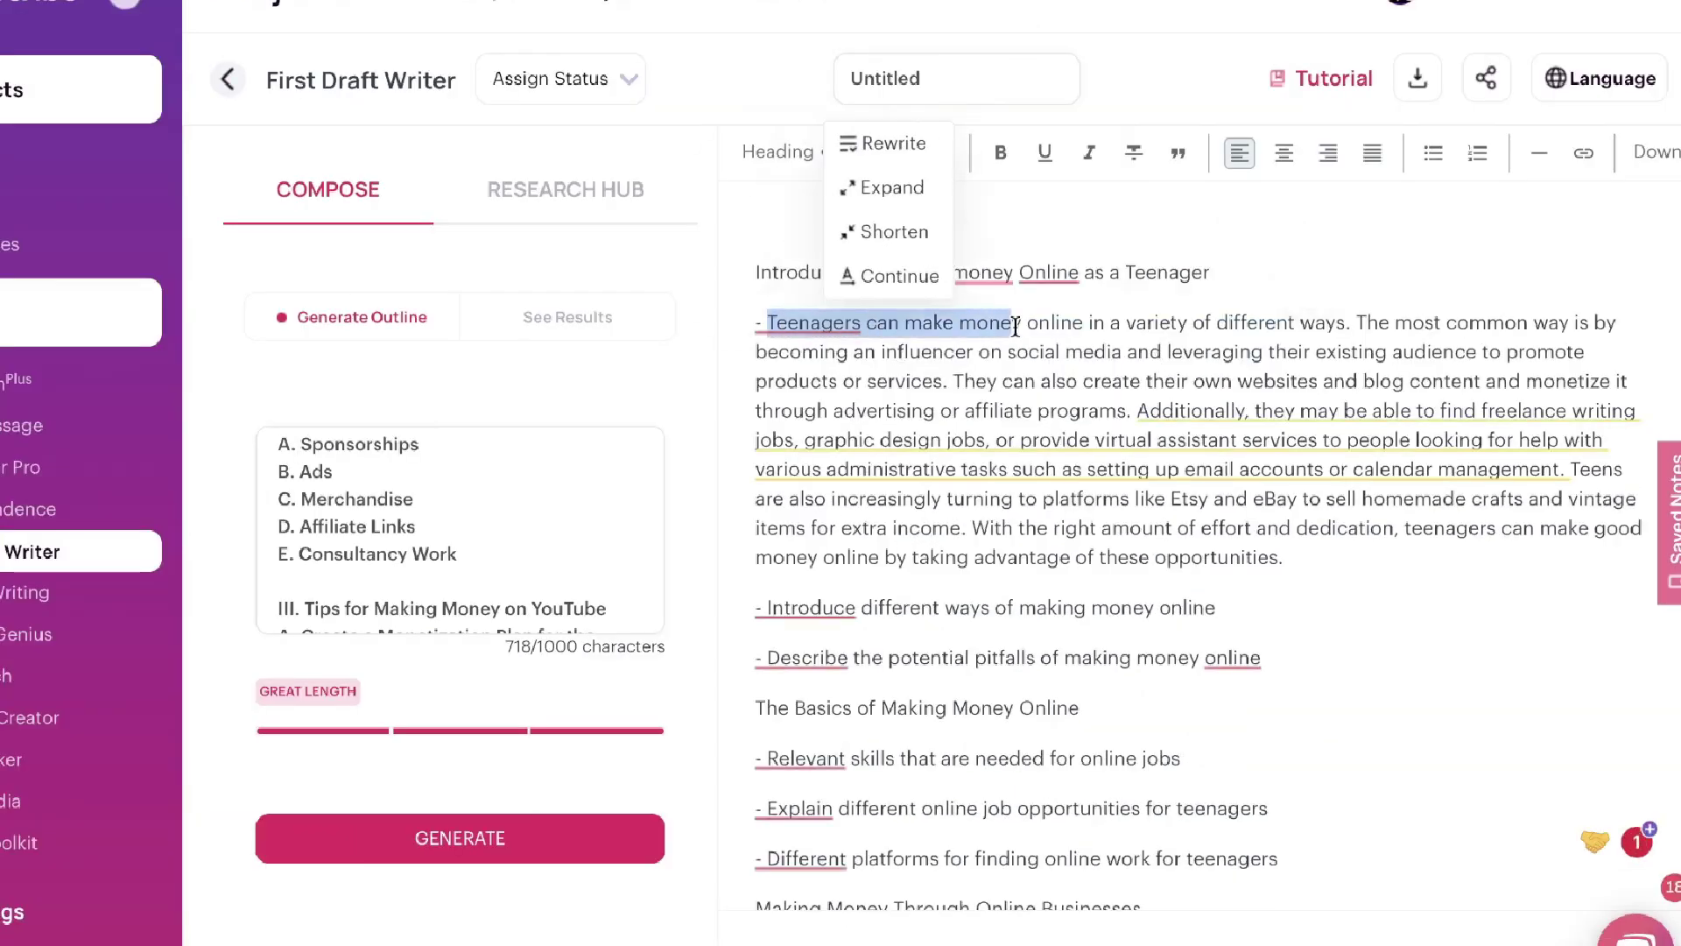
{"action": "left_click_drag", "start_coordinate": [1016, 325], "coordinate": [1284, 353]}
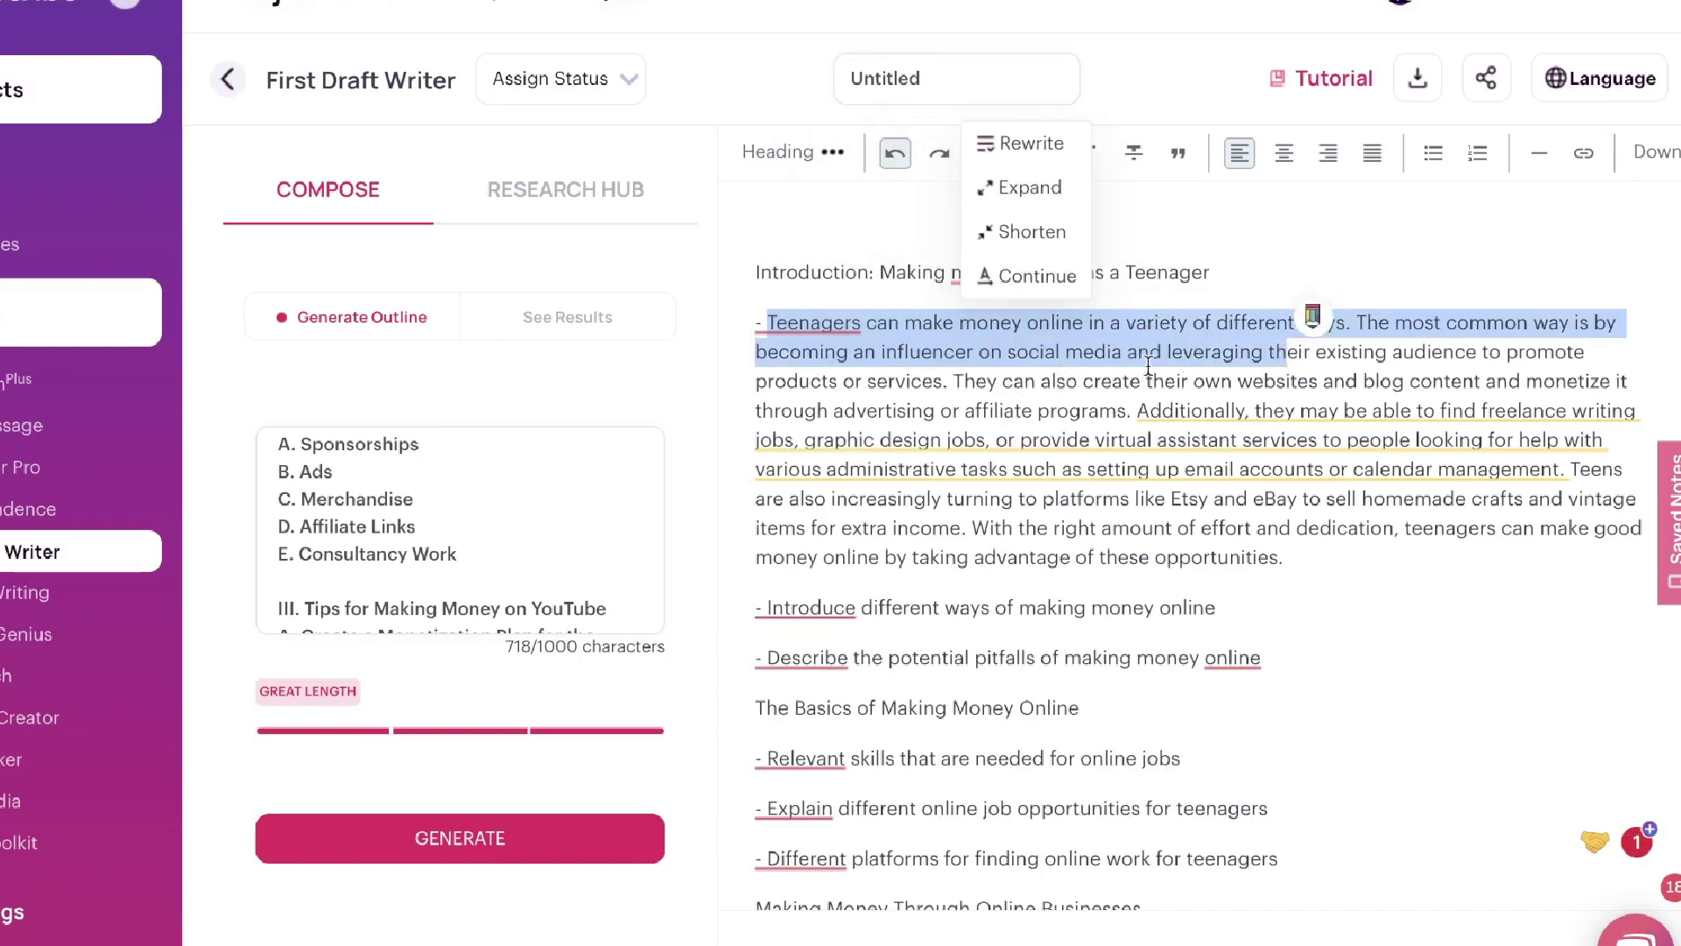
{"action": "scroll", "coordinate": [1246, 399], "scroll_direction": "down", "scroll_amount": 1}
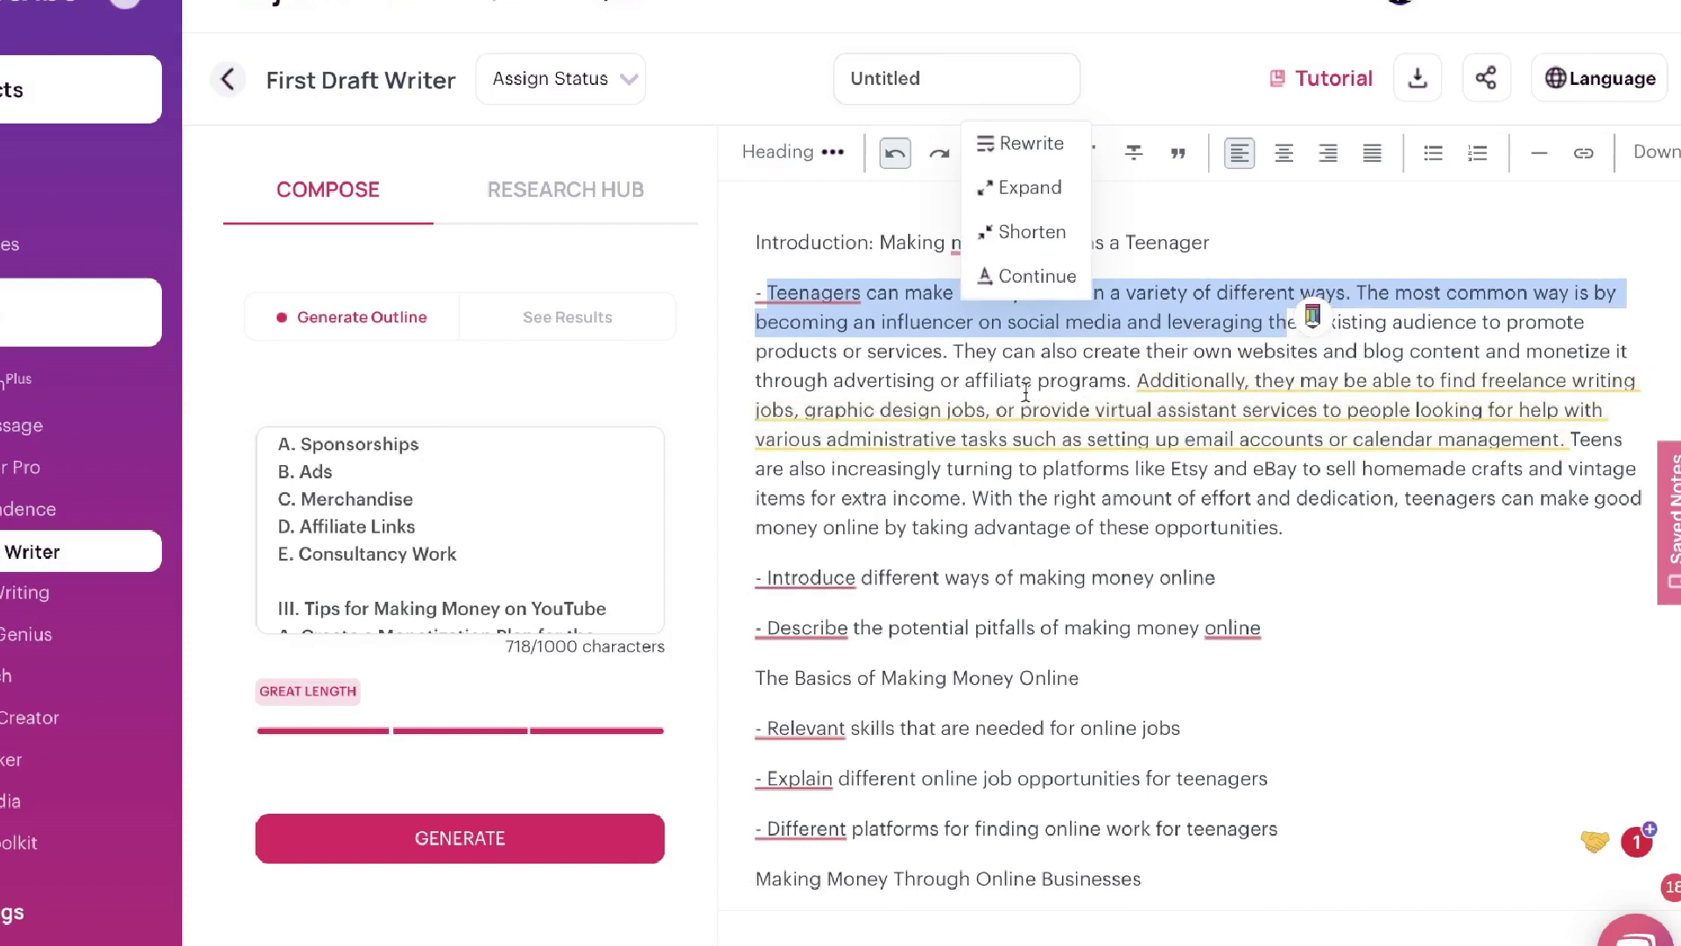
{"action": "scroll", "coordinate": [1208, 487], "scroll_direction": "down", "scroll_amount": 1}
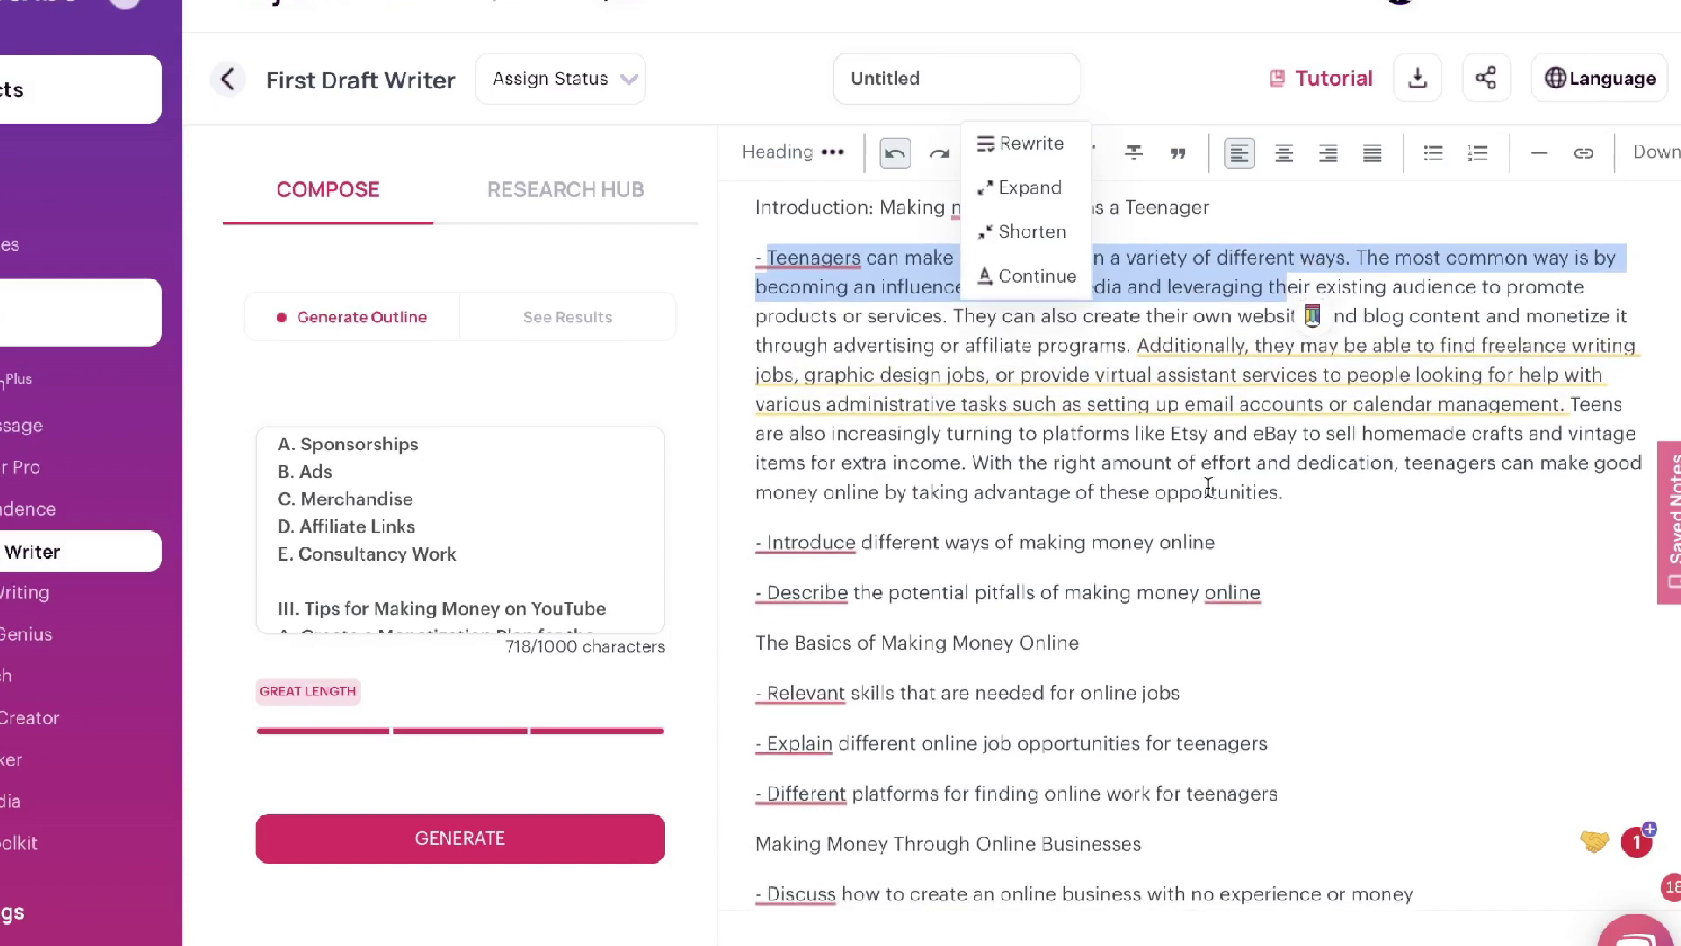
Have the AI continue writing from the closing sentences of the introduction paragraph about Etsy and eBay
{"action": "left_click", "coordinate": [1224, 543]}
{"action": "left_click_drag", "start_coordinate": [1285, 491], "coordinate": [1171, 430]}
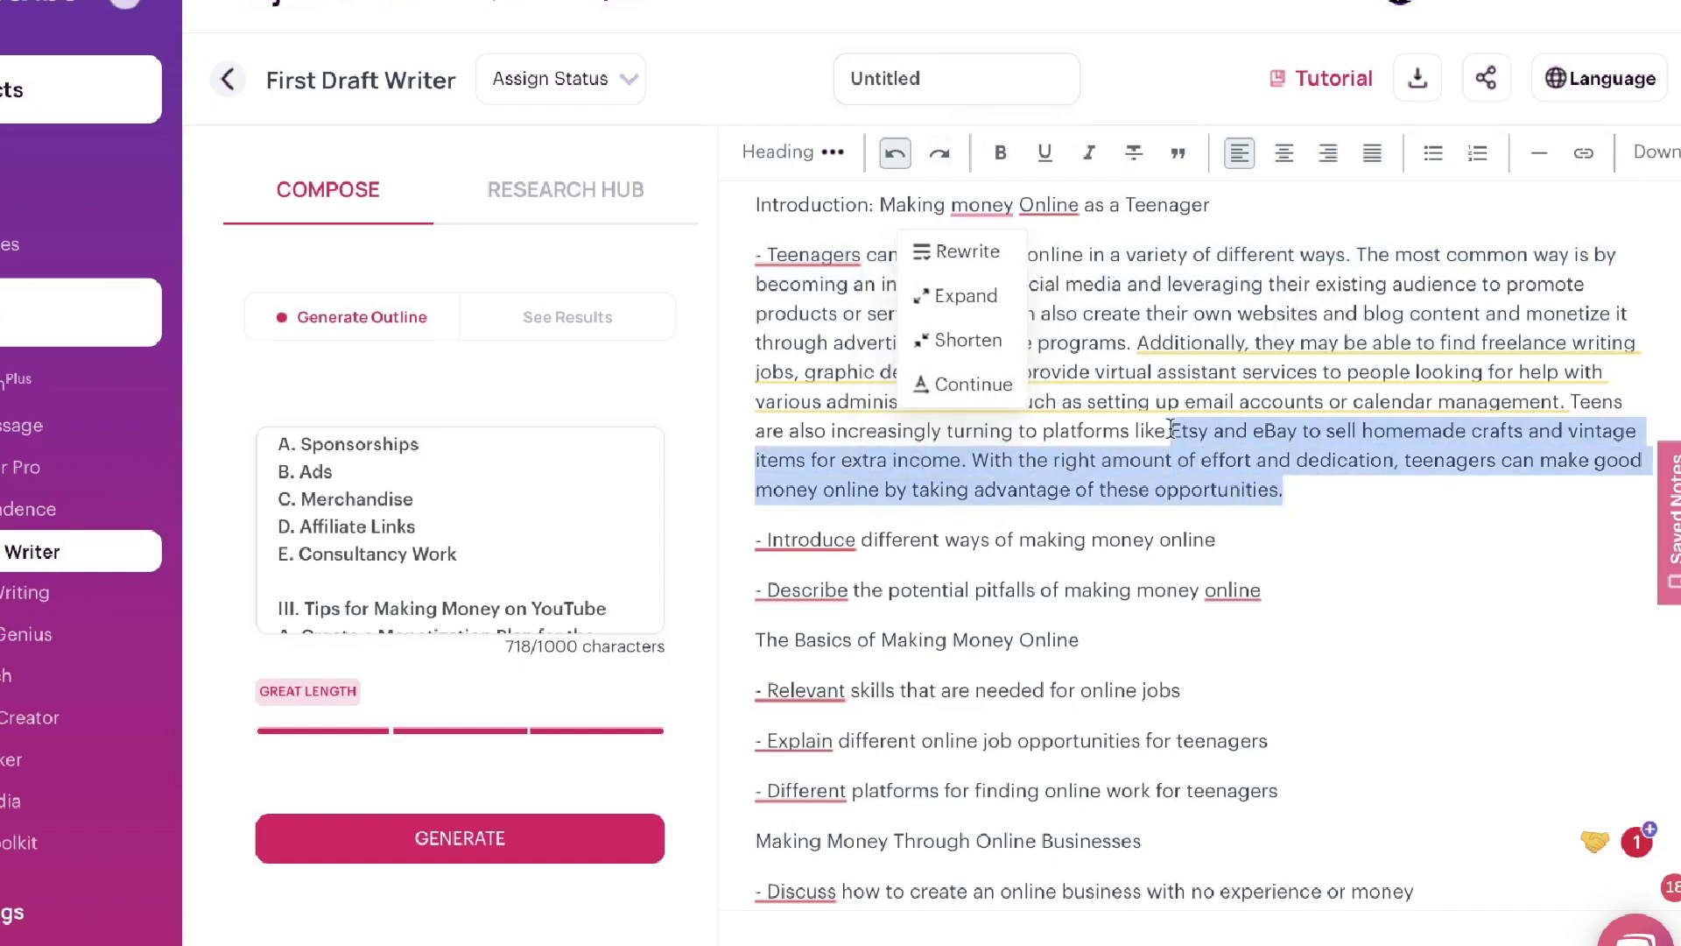
{"action": "left_click", "coordinate": [963, 384]}
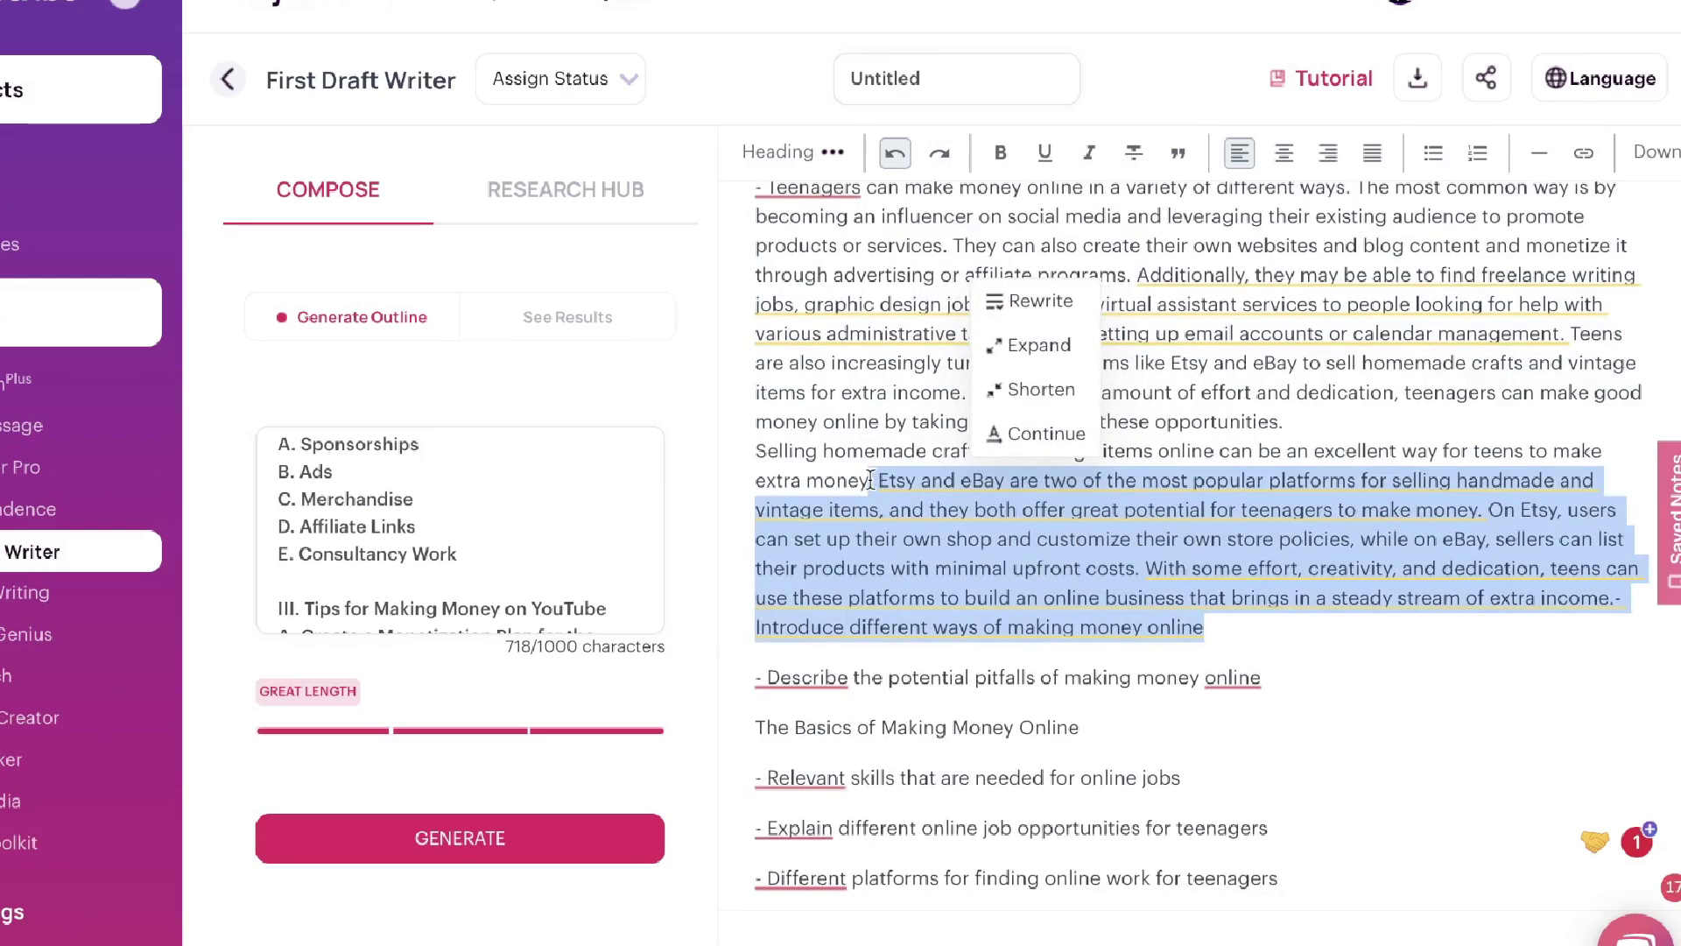
Have the AI continue writing from the bullet "Describe the potential pitfalls of making money online" and review the draft
{"action": "left_click", "coordinate": [1291, 624]}
{"action": "scroll", "coordinate": [1291, 624], "scroll_direction": "down", "scroll_amount": 2}
{"action": "left_click_drag", "start_coordinate": [1271, 521], "coordinate": [769, 523]}
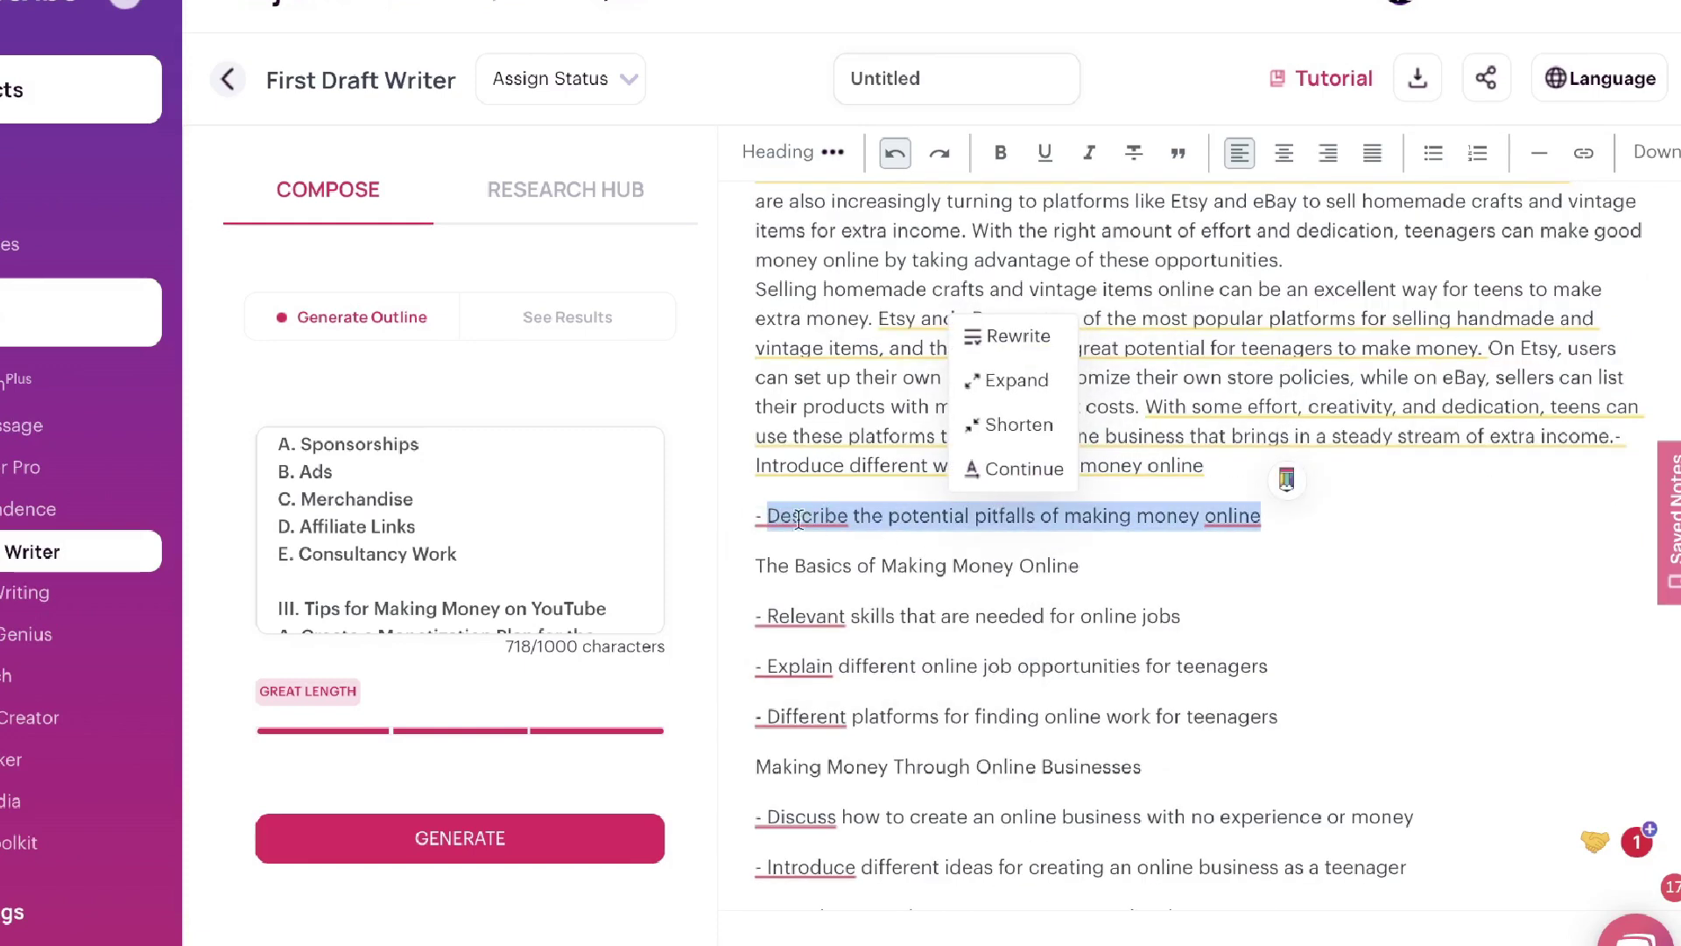
{"action": "left_click", "coordinate": [1020, 471]}
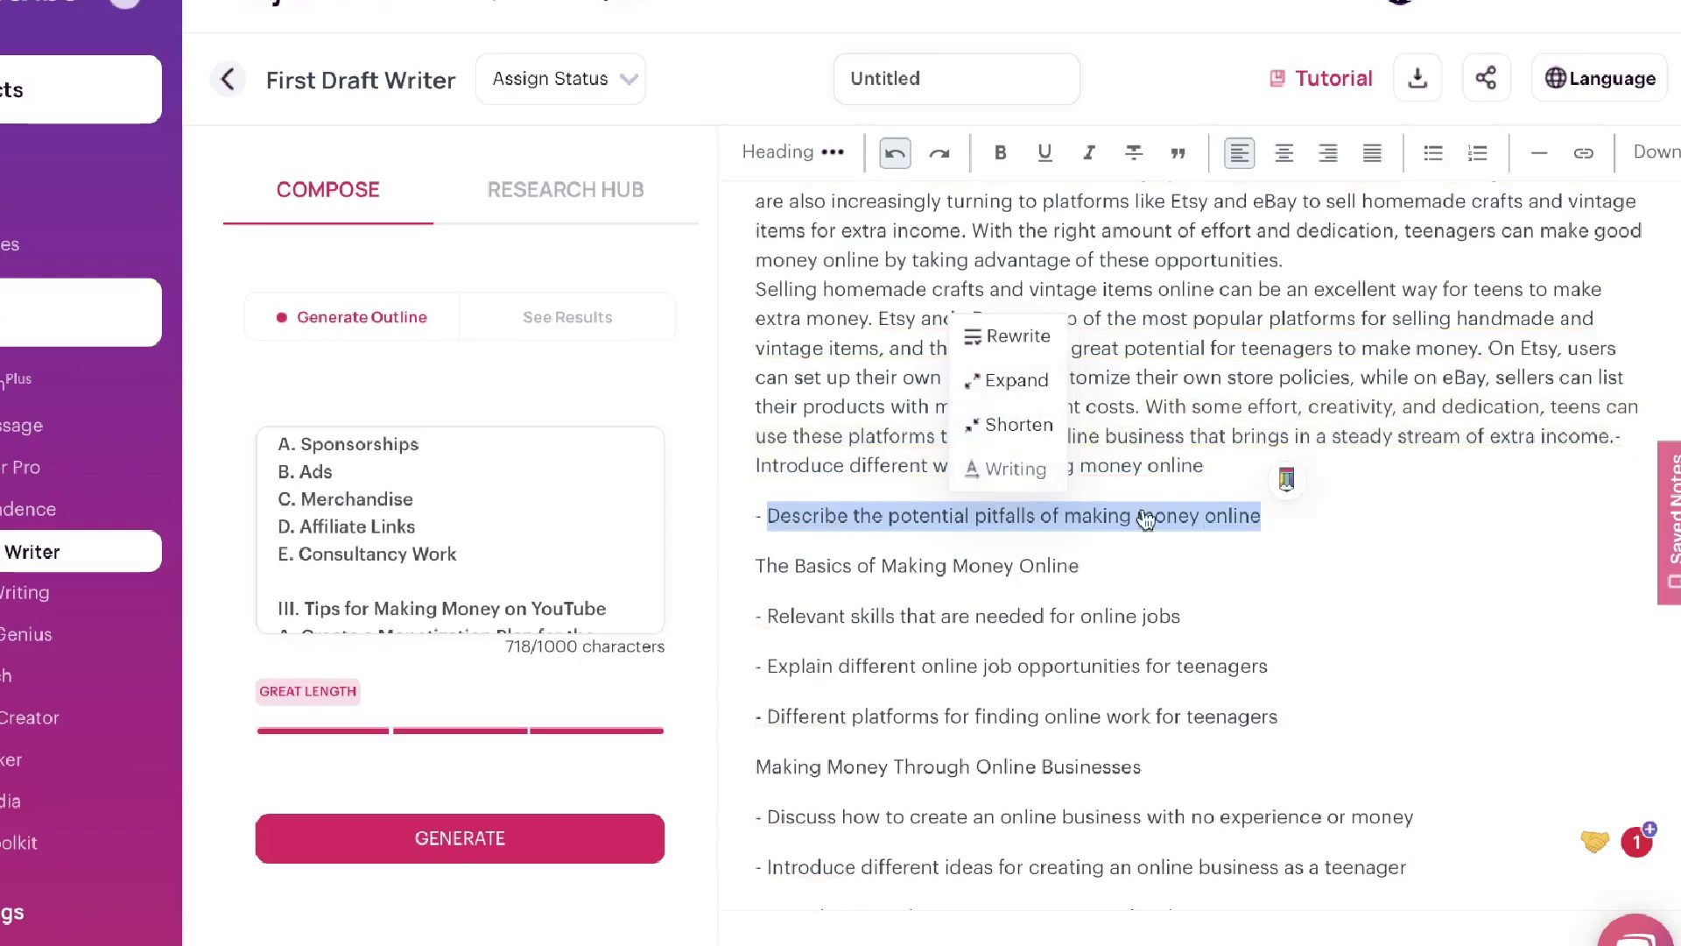
{"action": "scroll", "coordinate": [1036, 477], "scroll_direction": "down", "scroll_amount": 1}
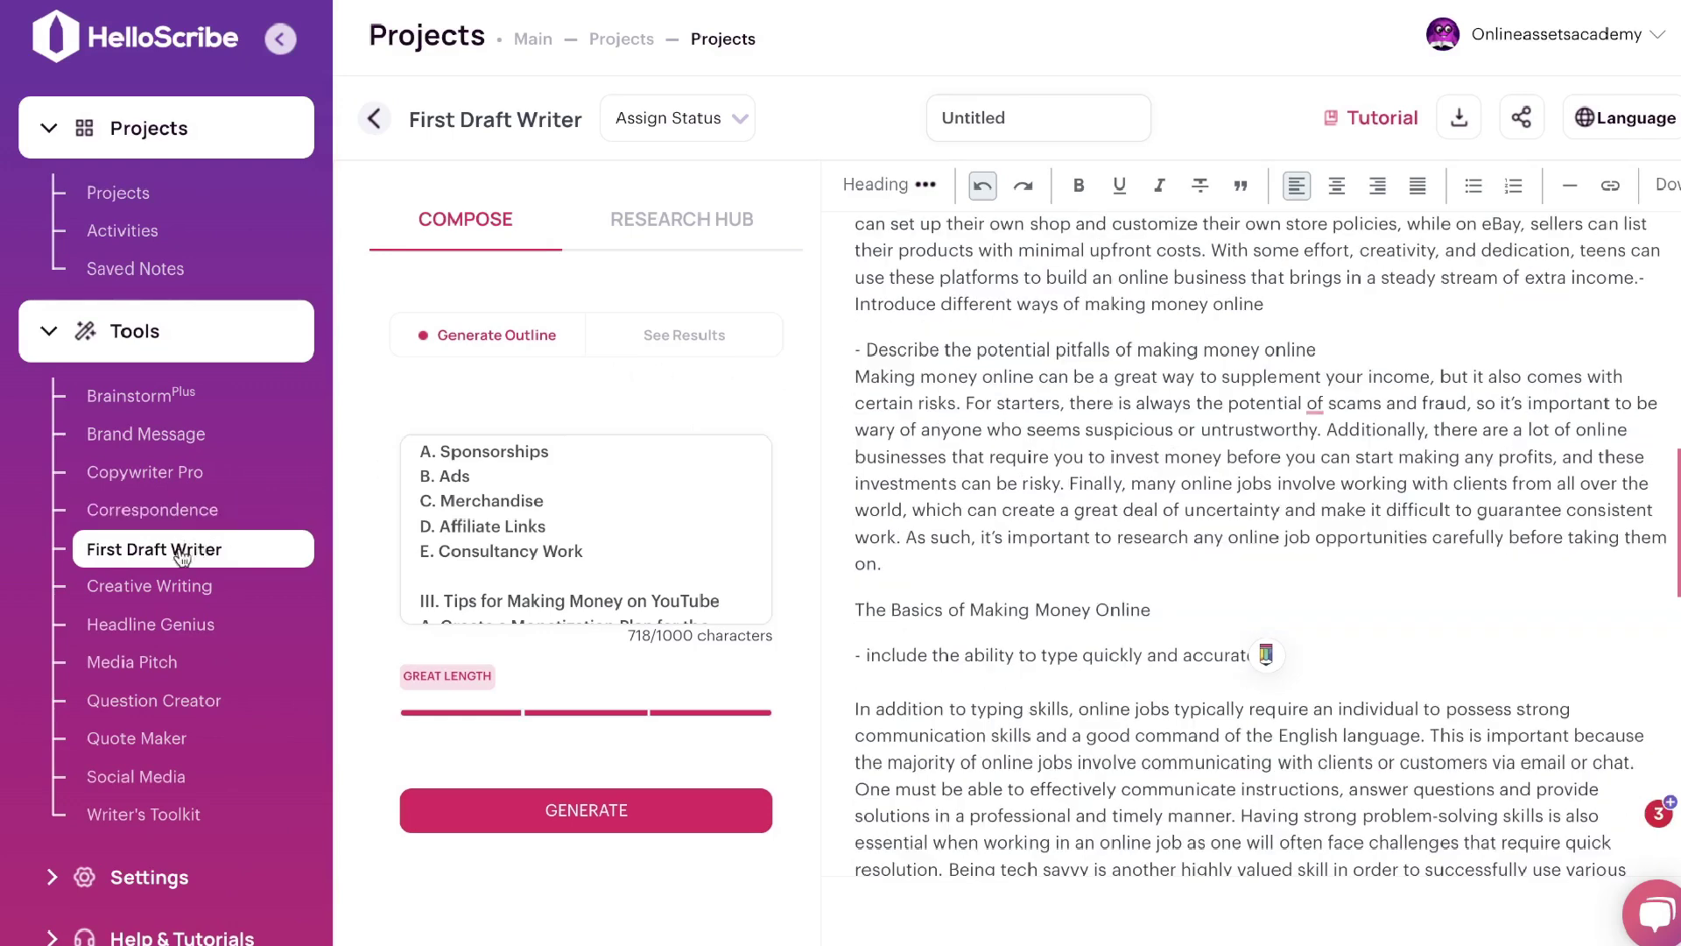
{"action": "scroll", "coordinate": [1100, 473], "scroll_direction": "up", "scroll_amount": 5}
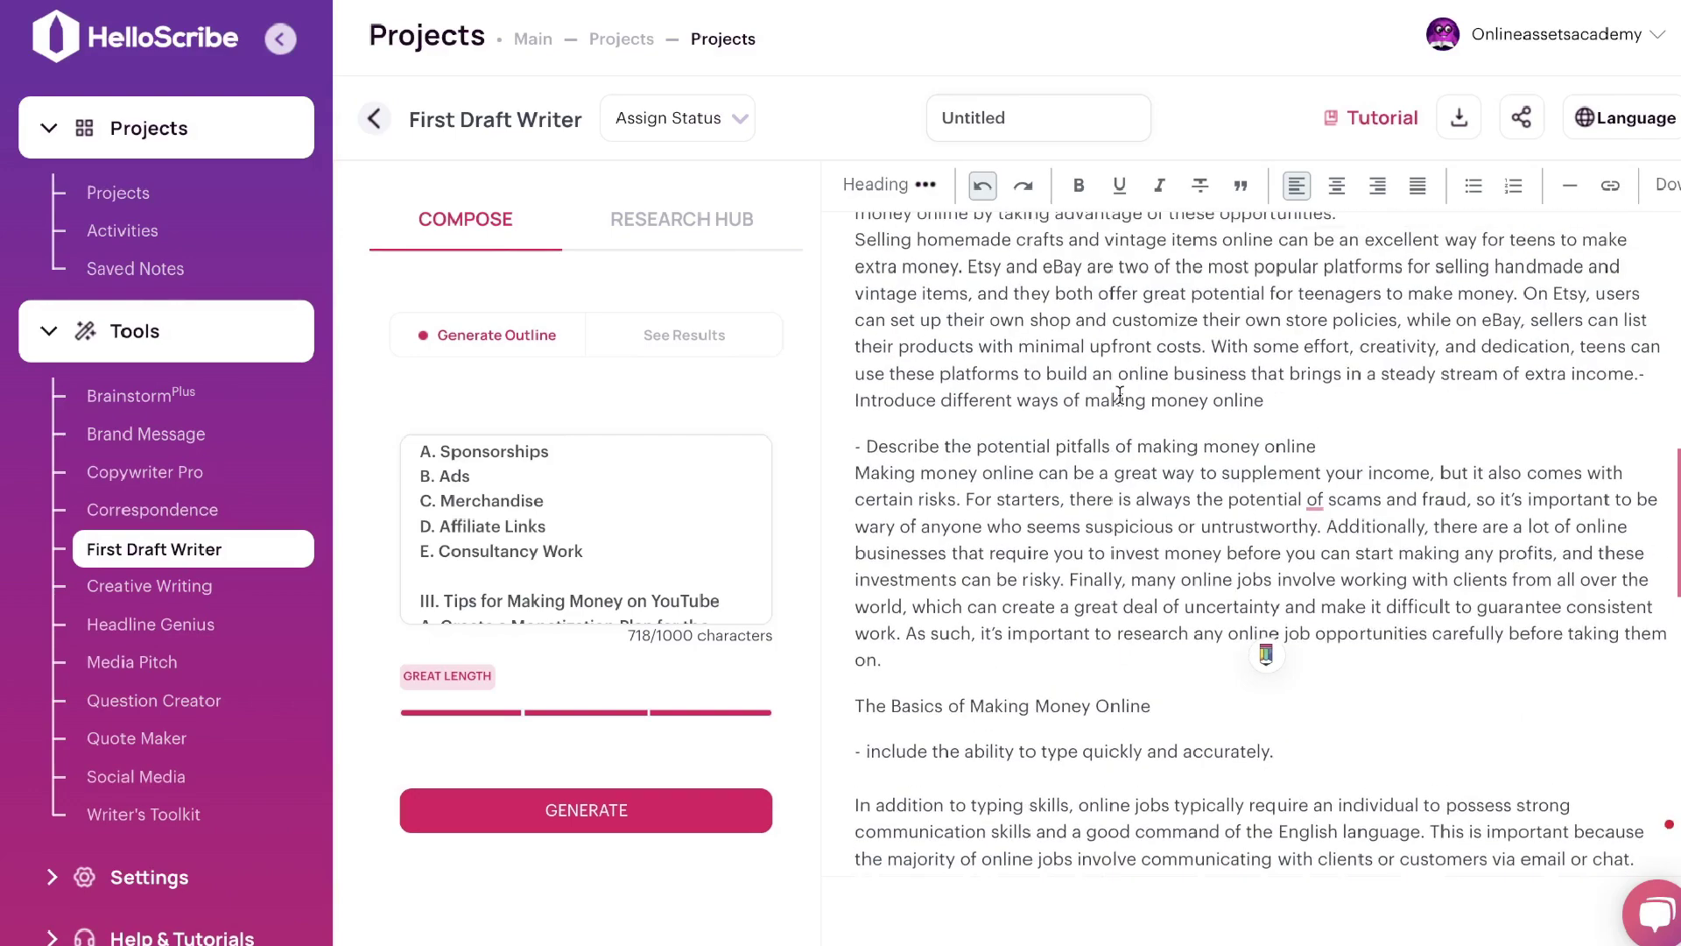
{"action": "scroll", "coordinate": [1109, 402], "scroll_direction": "down", "scroll_amount": 4}
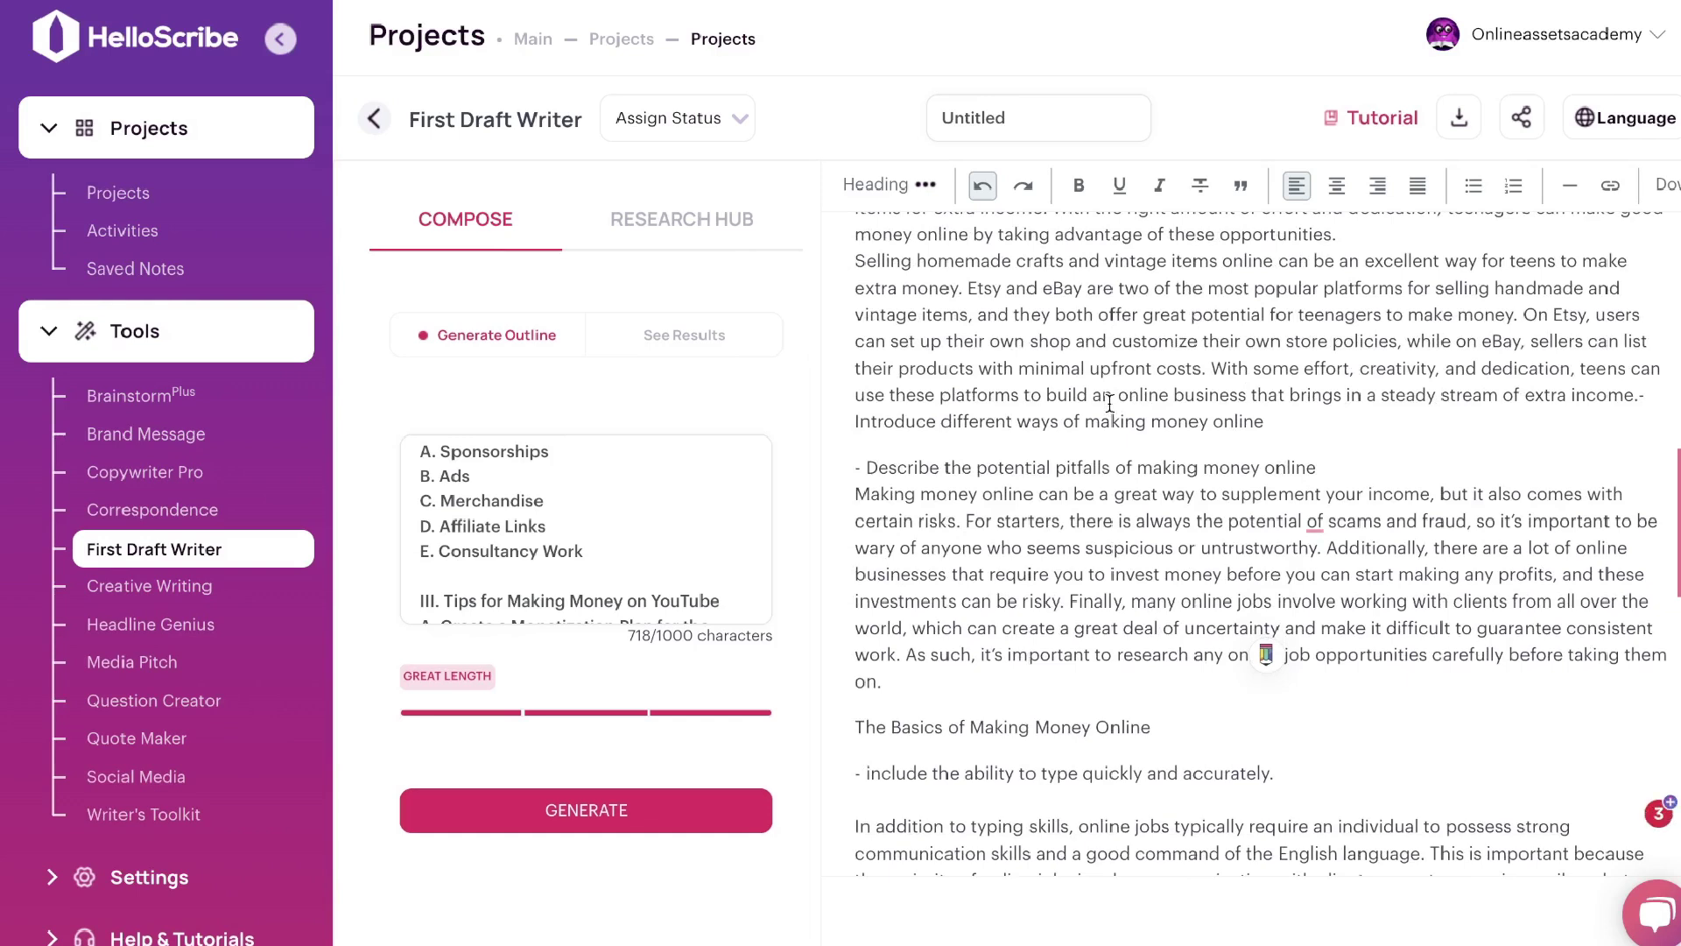
Search the Research Hub's Scholar sources for "making money online as a teenager" and look over the results
{"action": "left_click", "coordinate": [642, 235]}
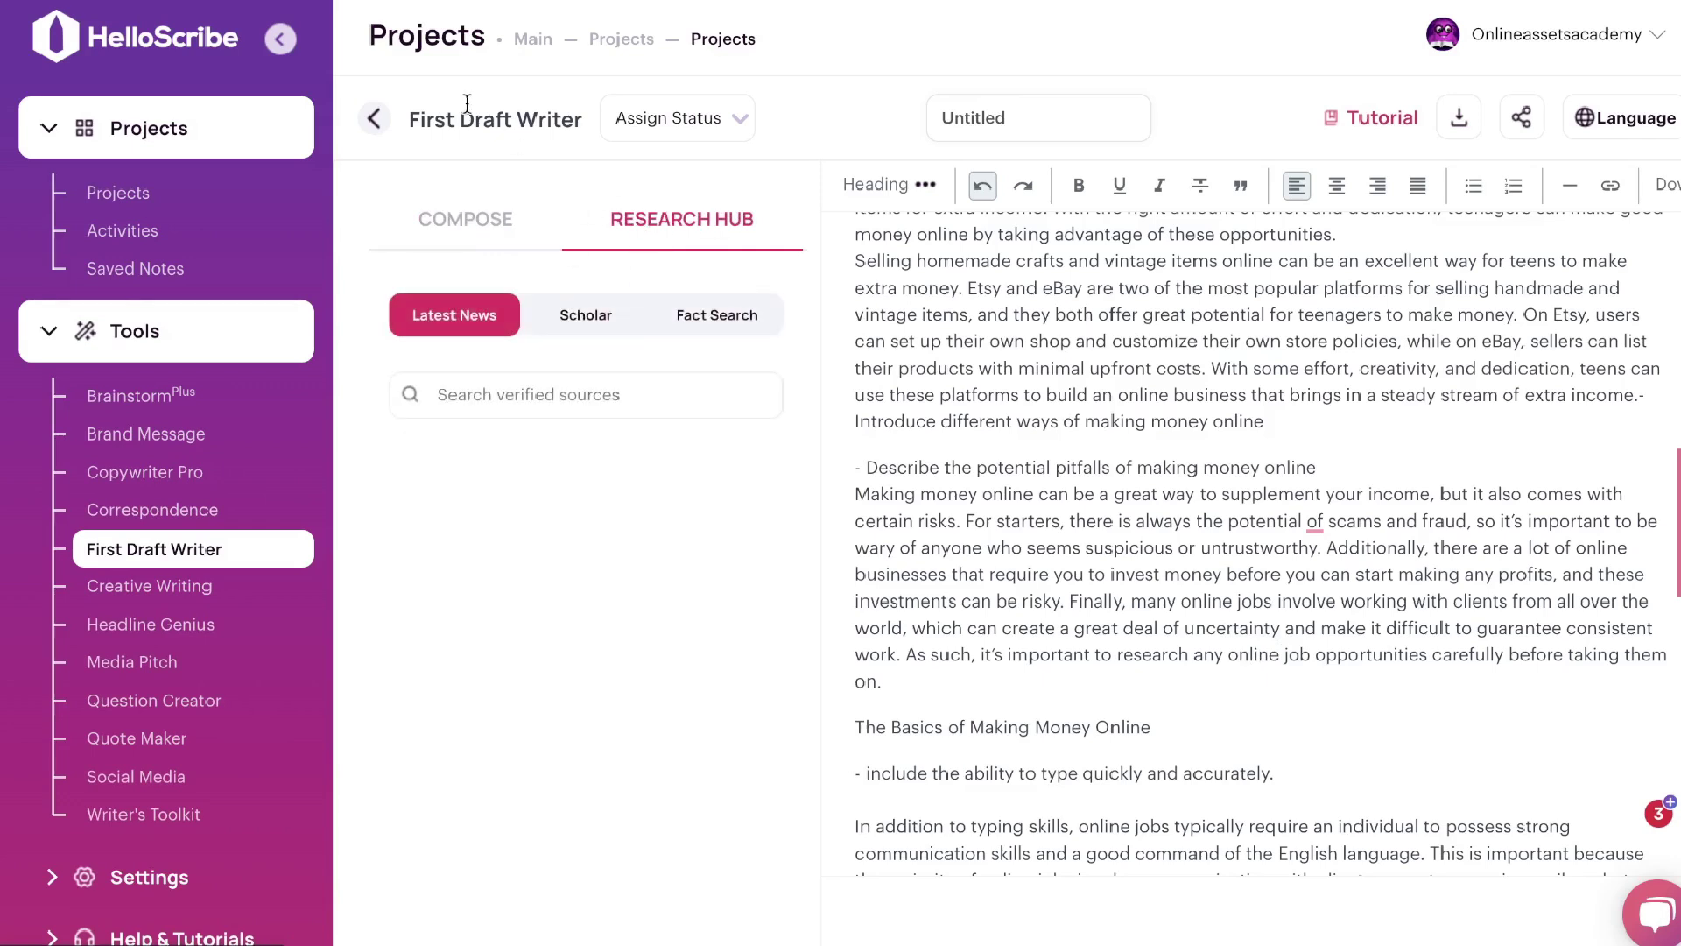
{"action": "left_click", "coordinate": [604, 387]}
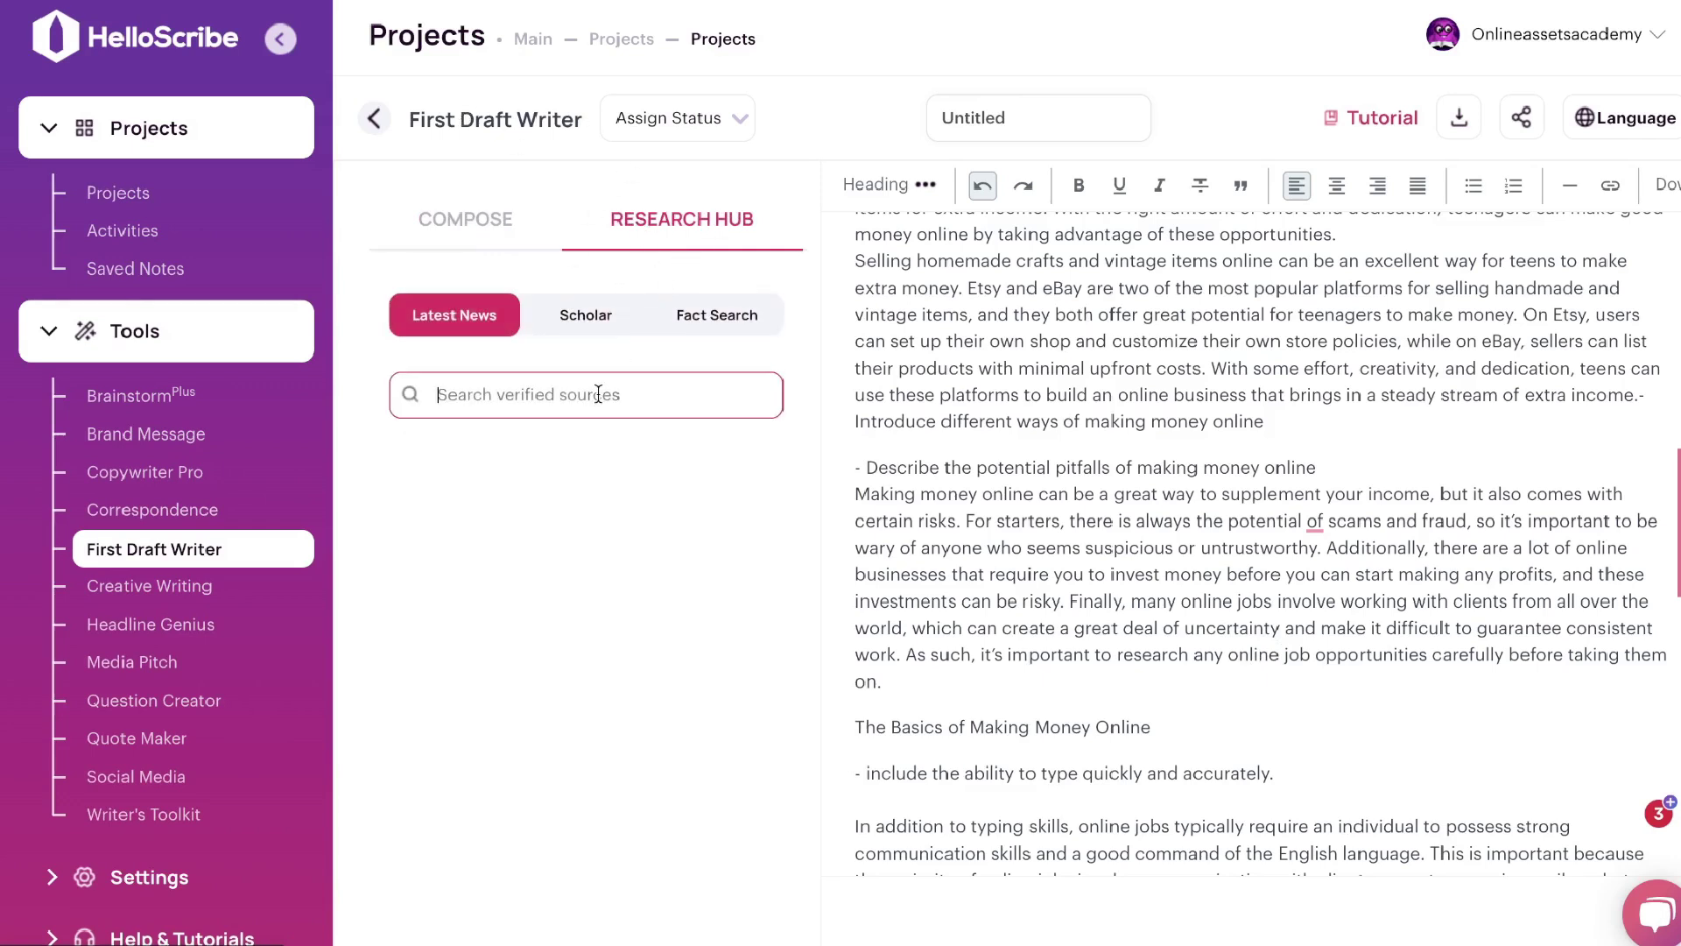
{"action": "scroll", "coordinate": [1038, 499], "scroll_direction": "up", "scroll_amount": 1}
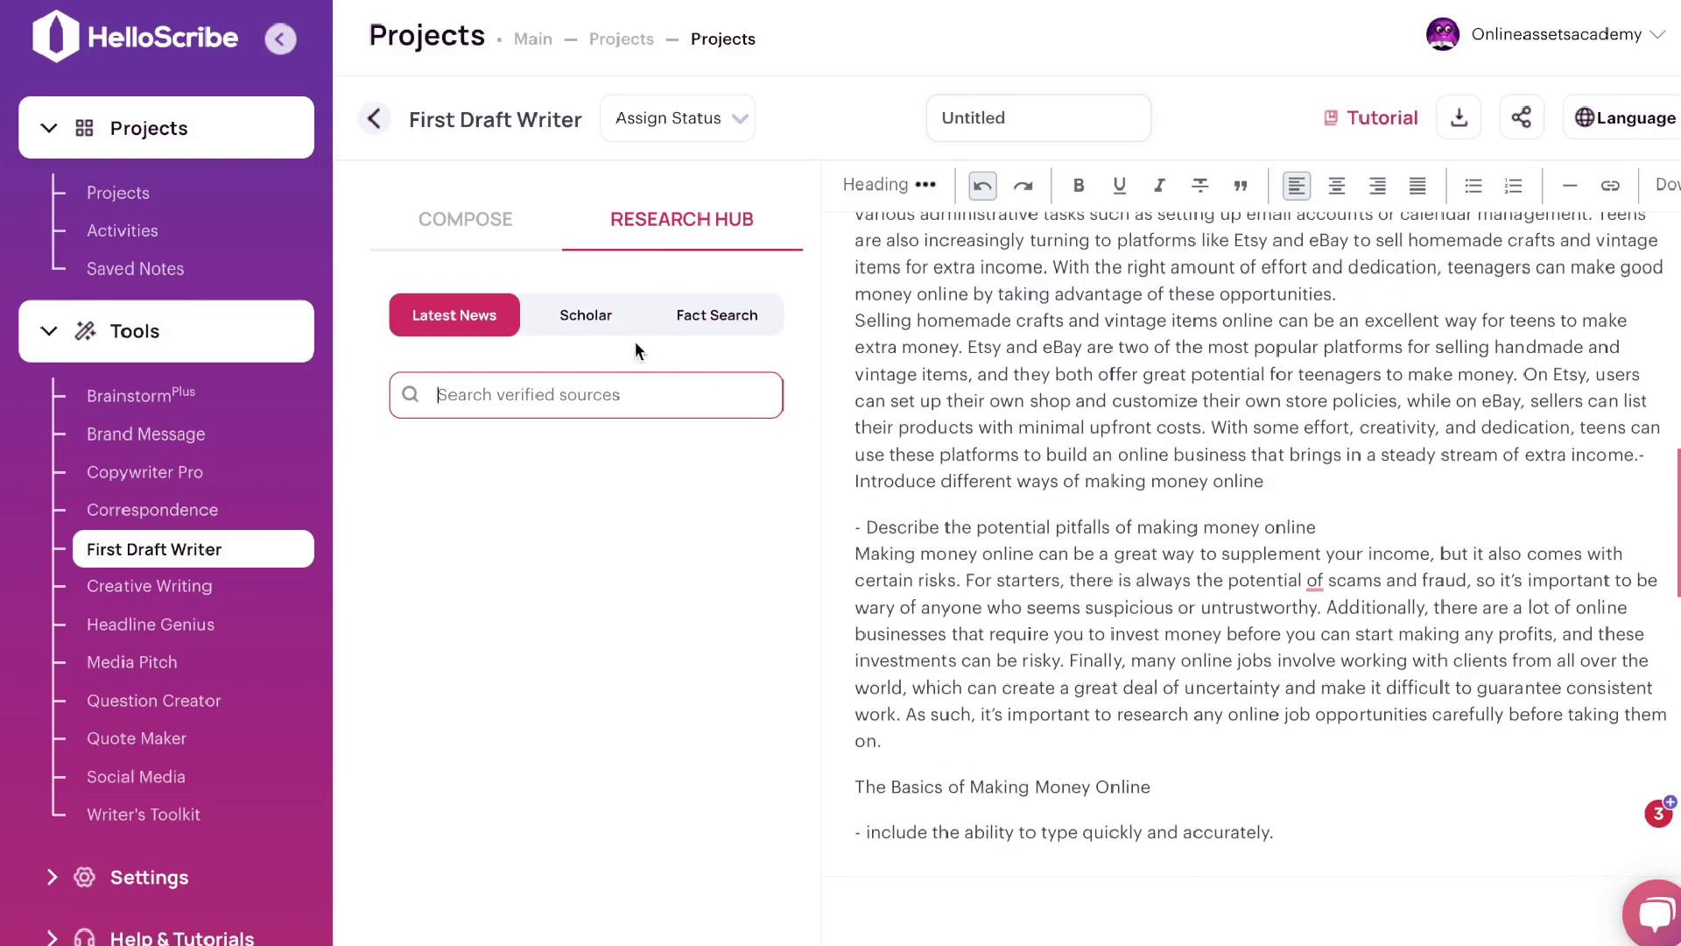
{"action": "left_click", "coordinate": [591, 325]}
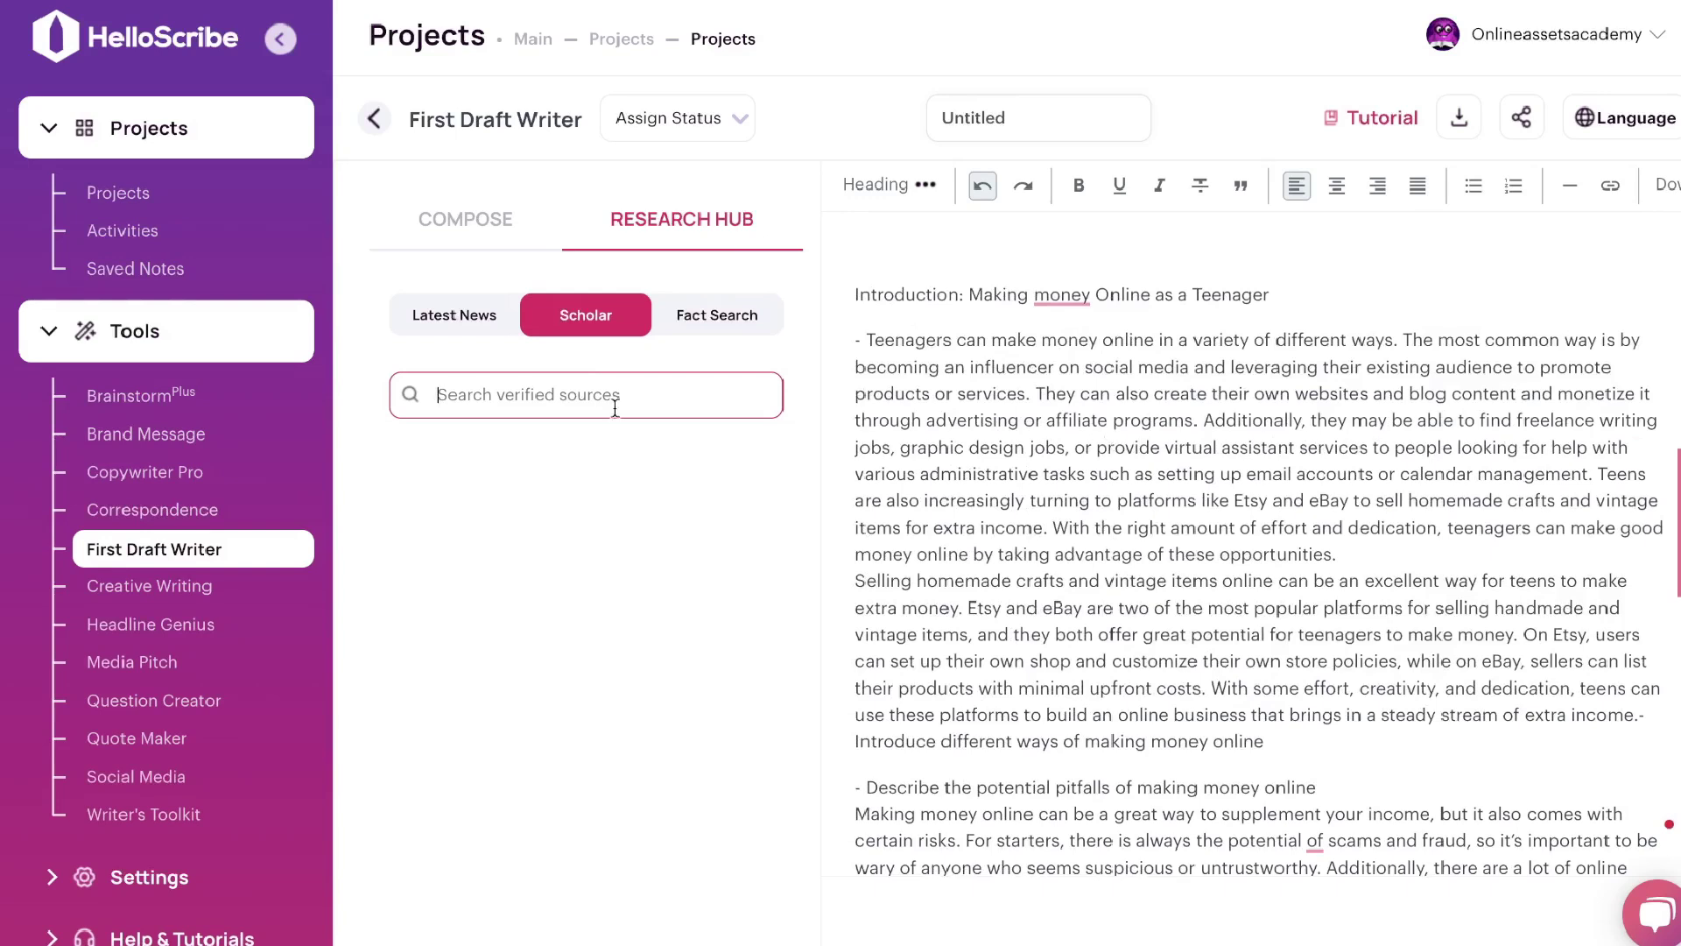
{"action": "type", "text": "mak"}
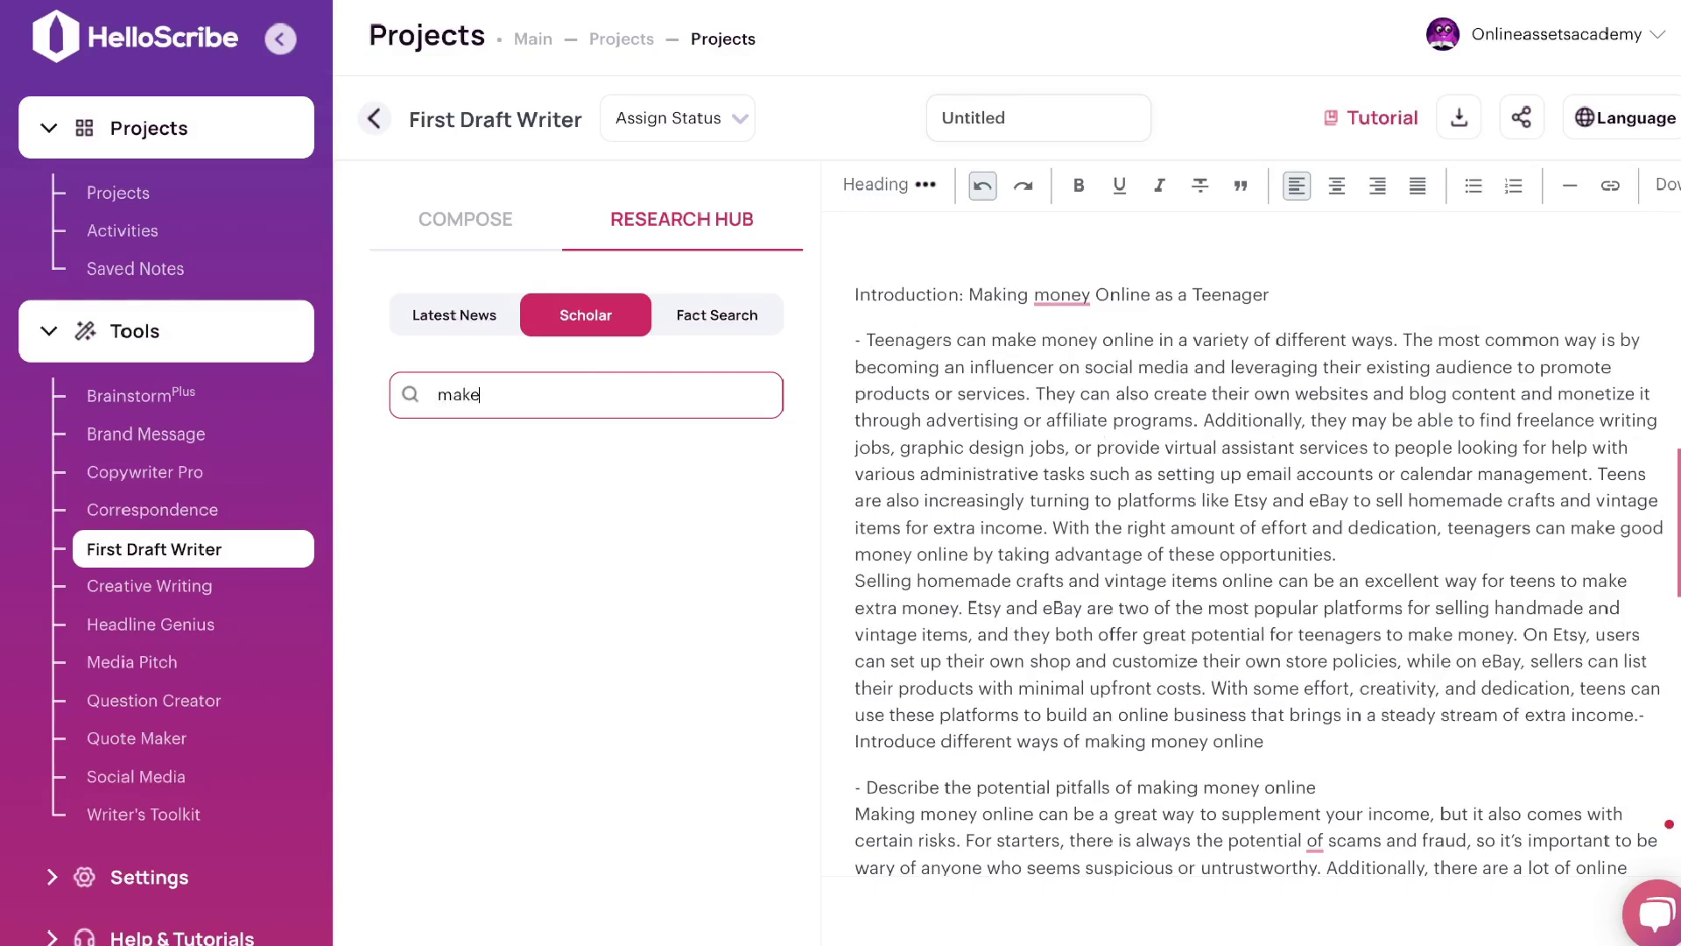
{"action": "type", "text": "ing money online as a teenager"}
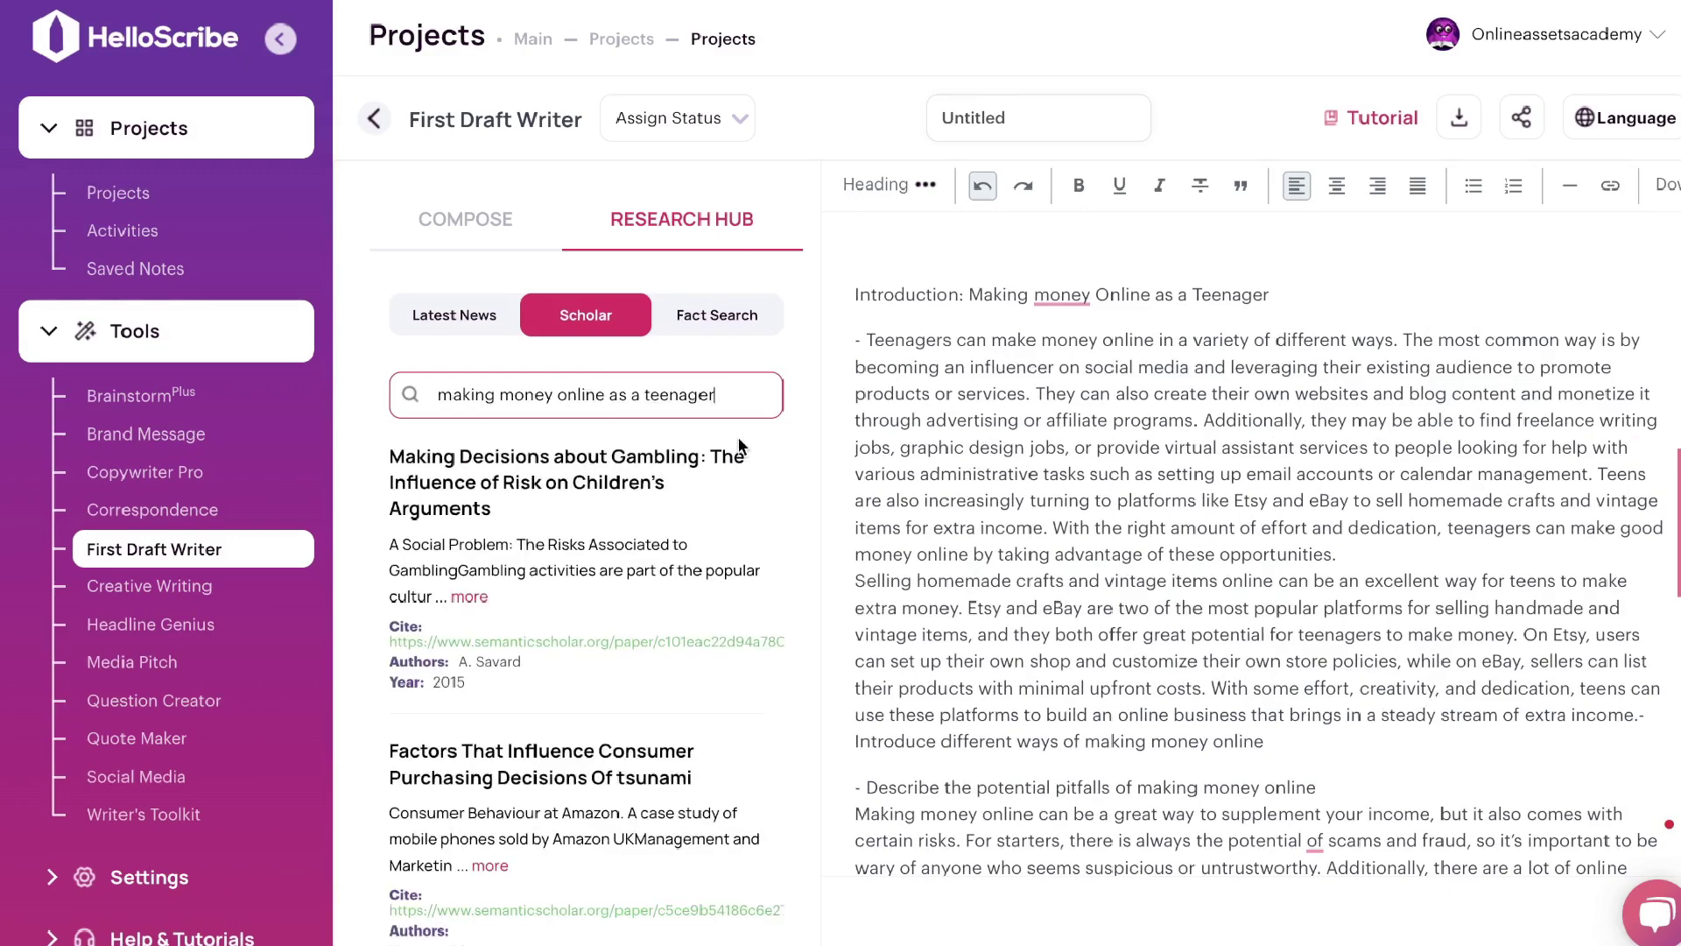
{"action": "scroll", "coordinate": [736, 447], "scroll_direction": "down", "scroll_amount": 1}
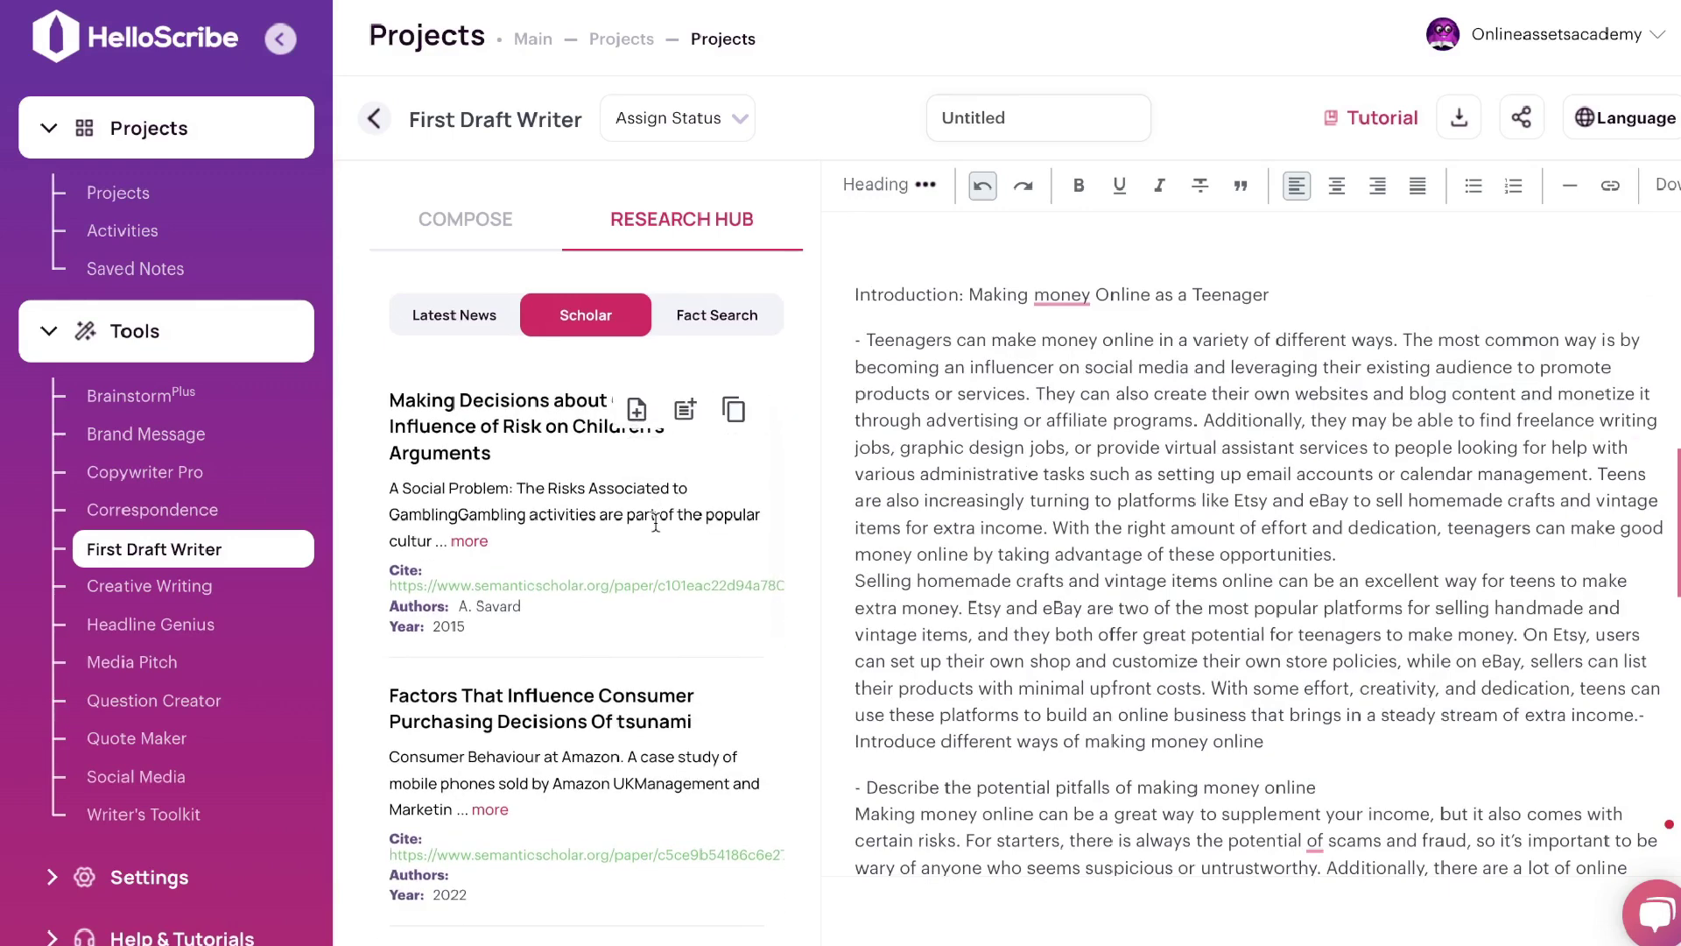
{"action": "scroll", "coordinate": [603, 555], "scroll_direction": "up", "scroll_amount": 1}
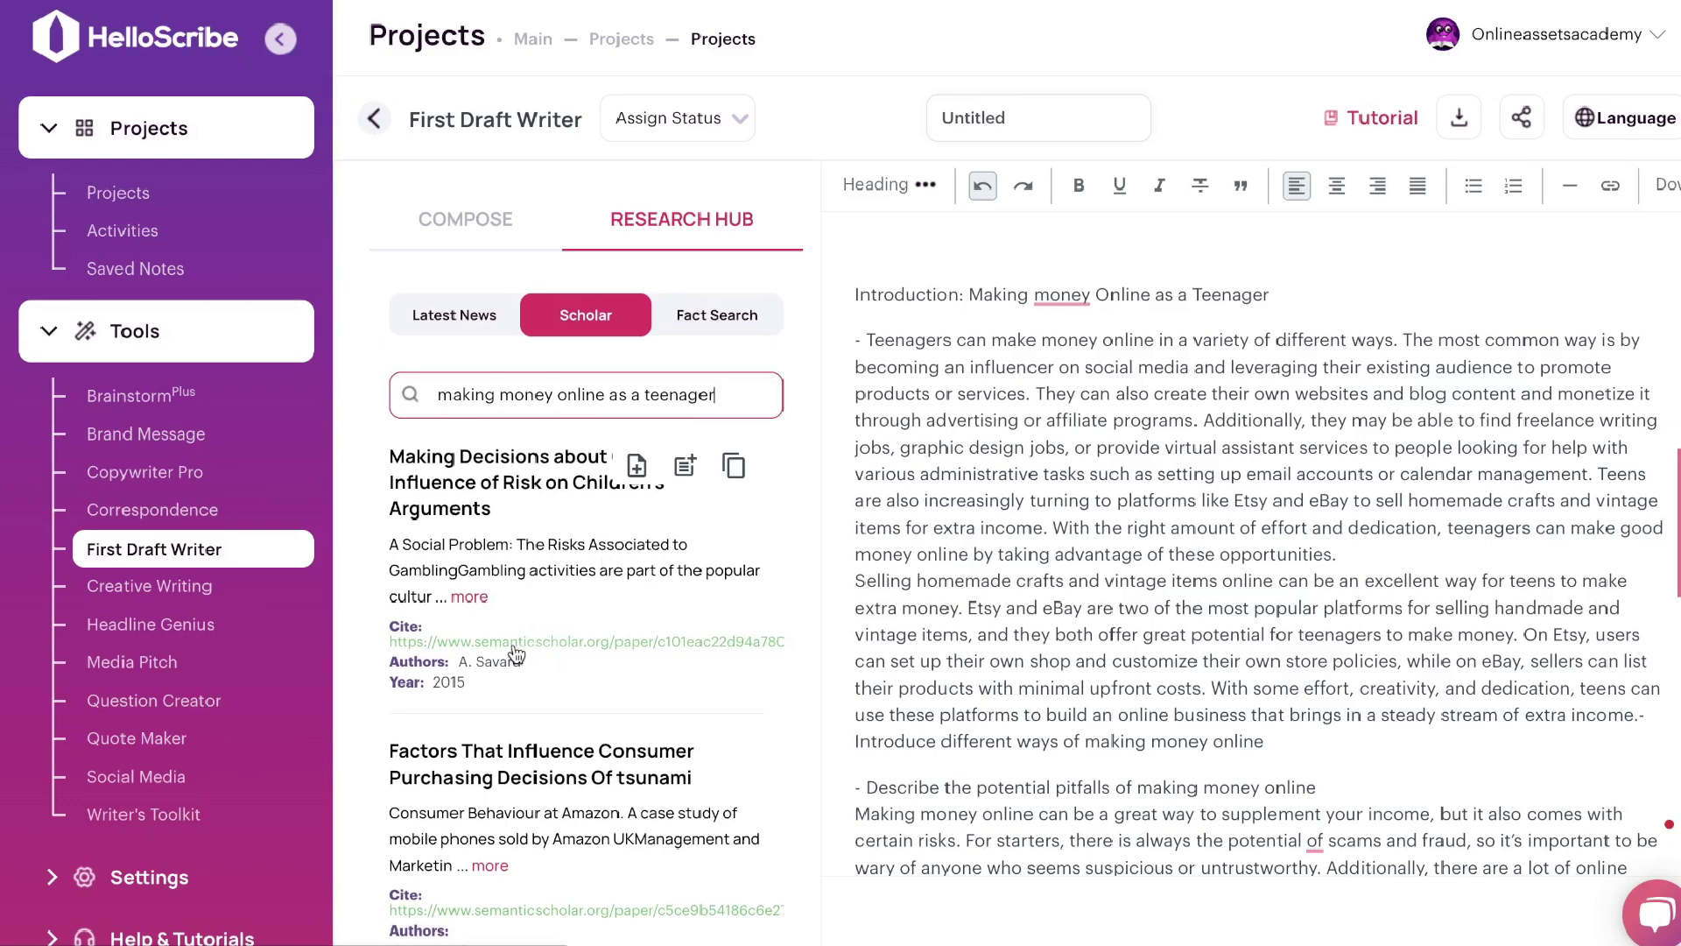
Copy the citation link, author and year of the gambling decisions study to the end of the draft
{"action": "left_click_drag", "start_coordinate": [469, 683], "coordinate": [383, 628]}
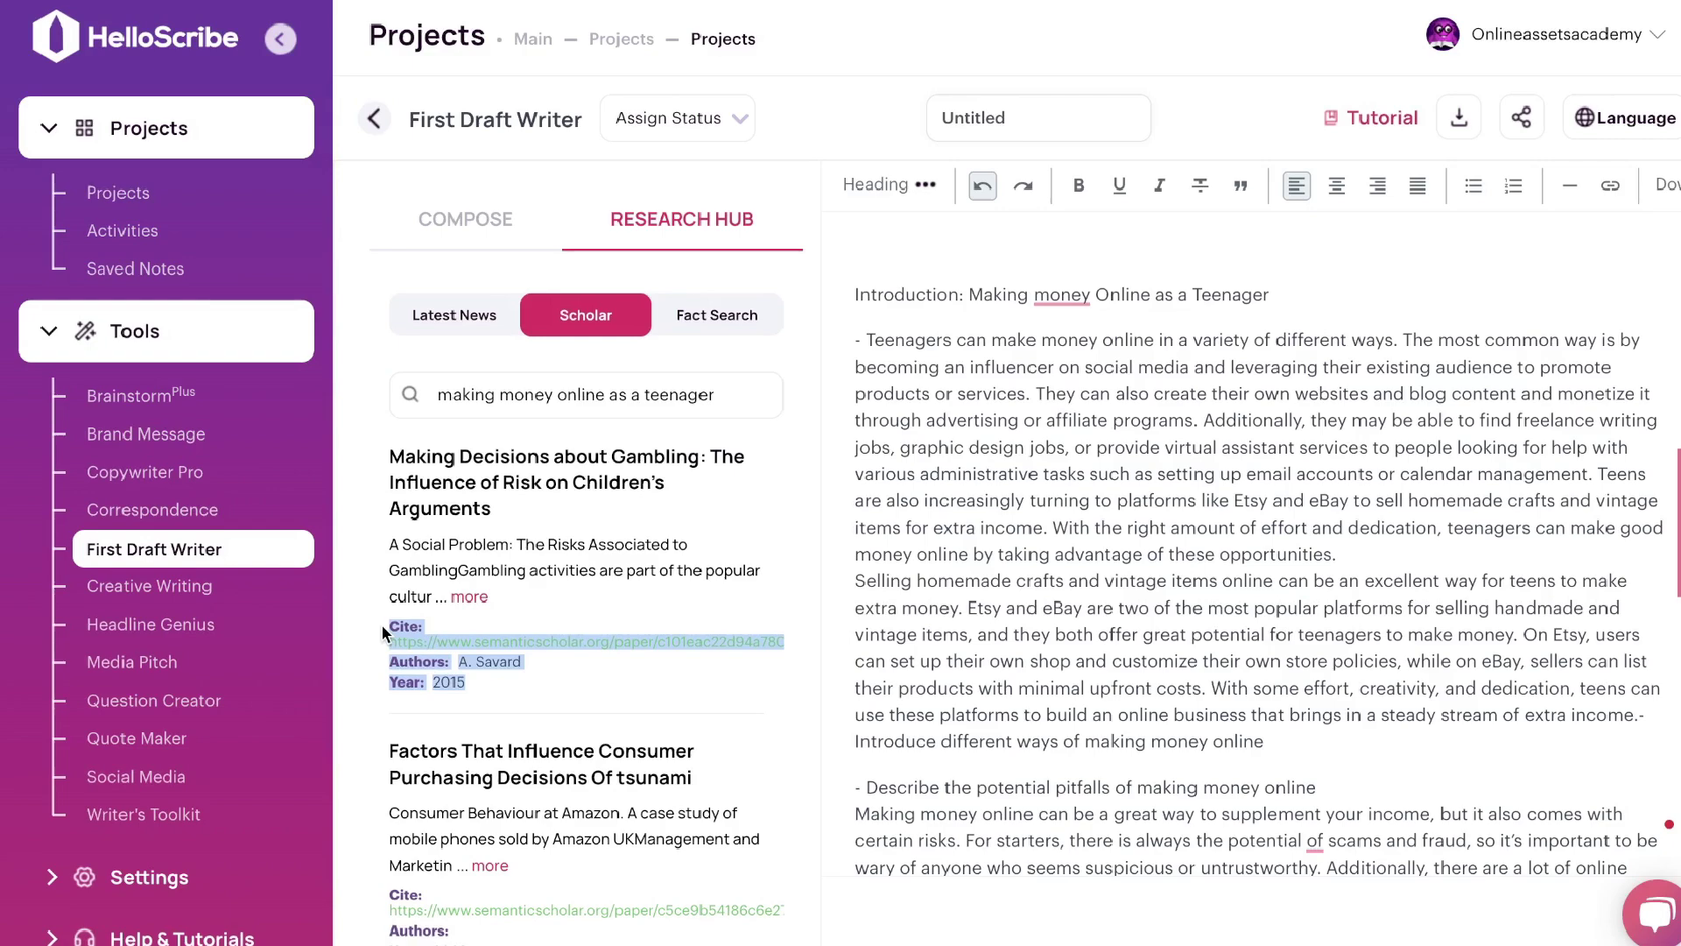
{"action": "scroll", "coordinate": [1266, 643], "scroll_direction": "down", "scroll_amount": 10}
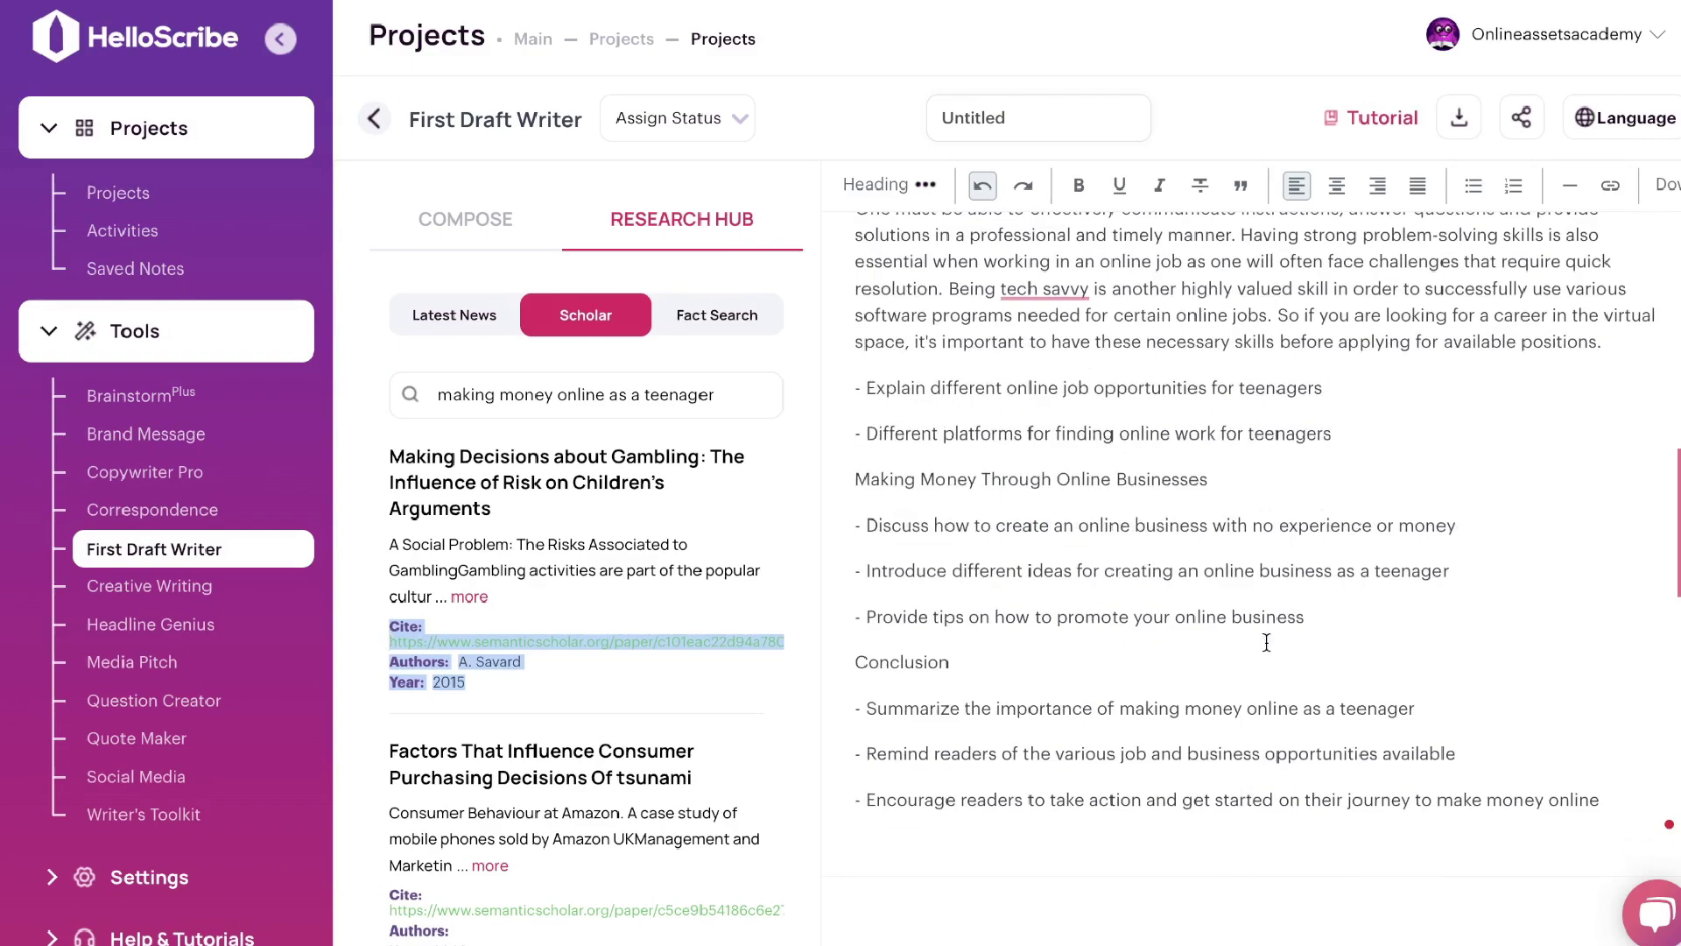
{"action": "left_click", "coordinate": [1638, 804]}
{"action": "key", "text": "Return"}
{"action": "type", "text": "Cite: https://www.semanticscholar.org/paper/c101eac22d94a780810ad6a9e04834c26487a874 Authors: A. Savard Year: 2015"}
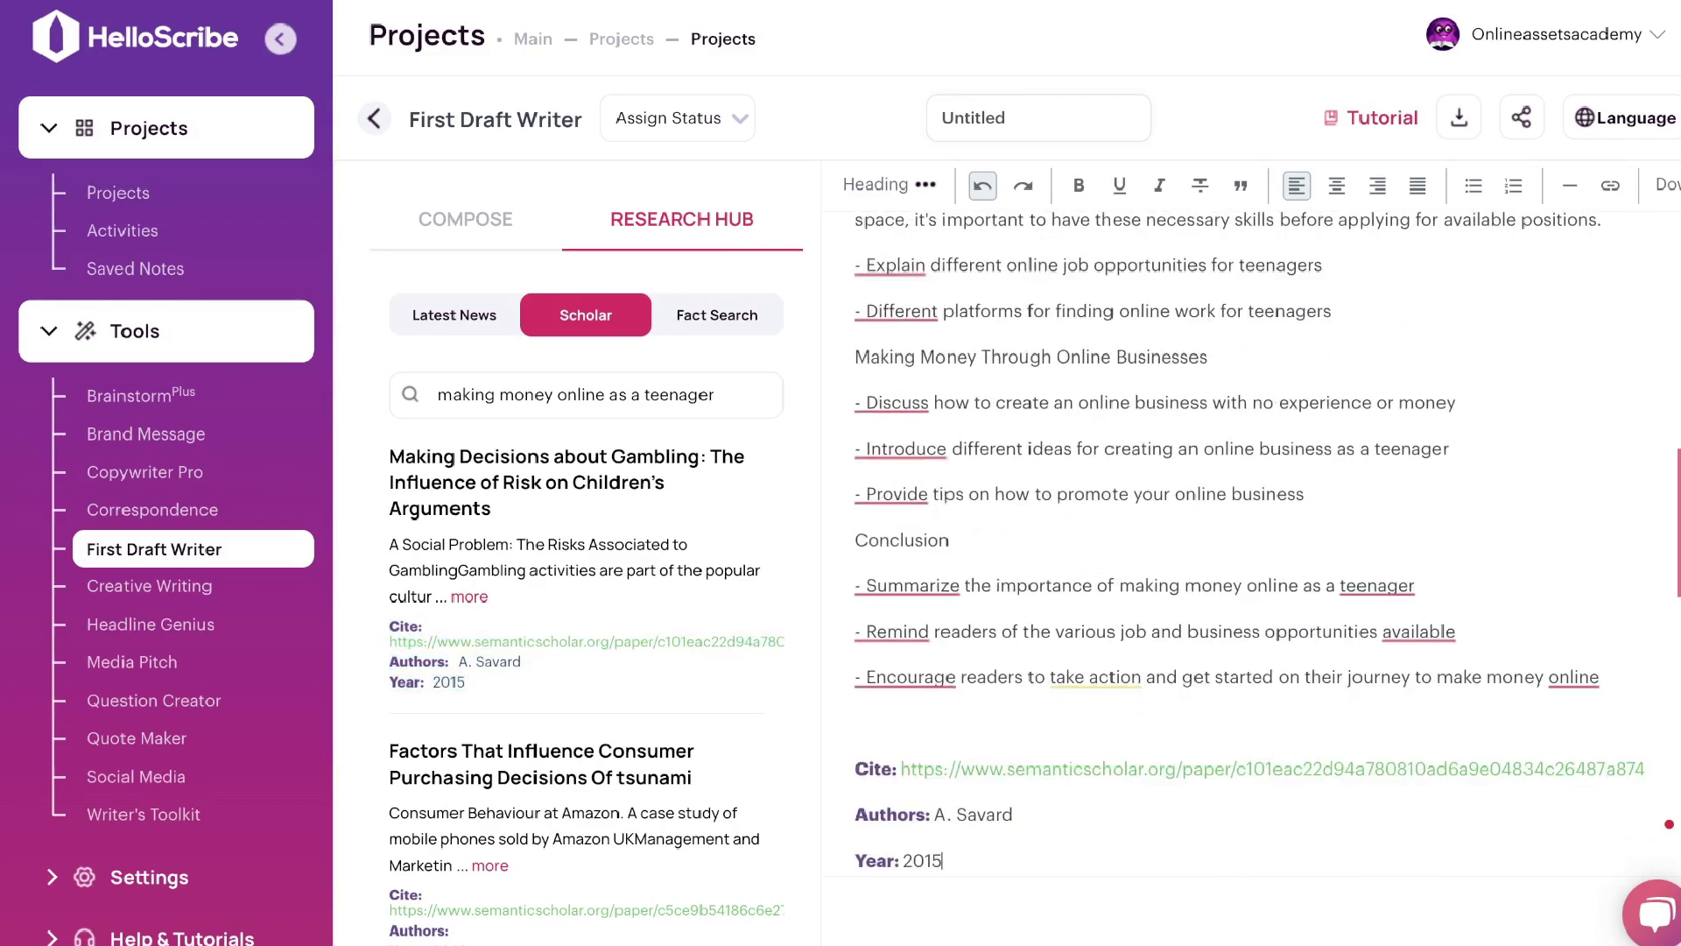
Run a Fact Search on the draft text beginning "Making money online can be a great way to" and compare its sources
{"action": "scroll", "coordinate": [1184, 636], "scroll_direction": "up", "scroll_amount": 5}
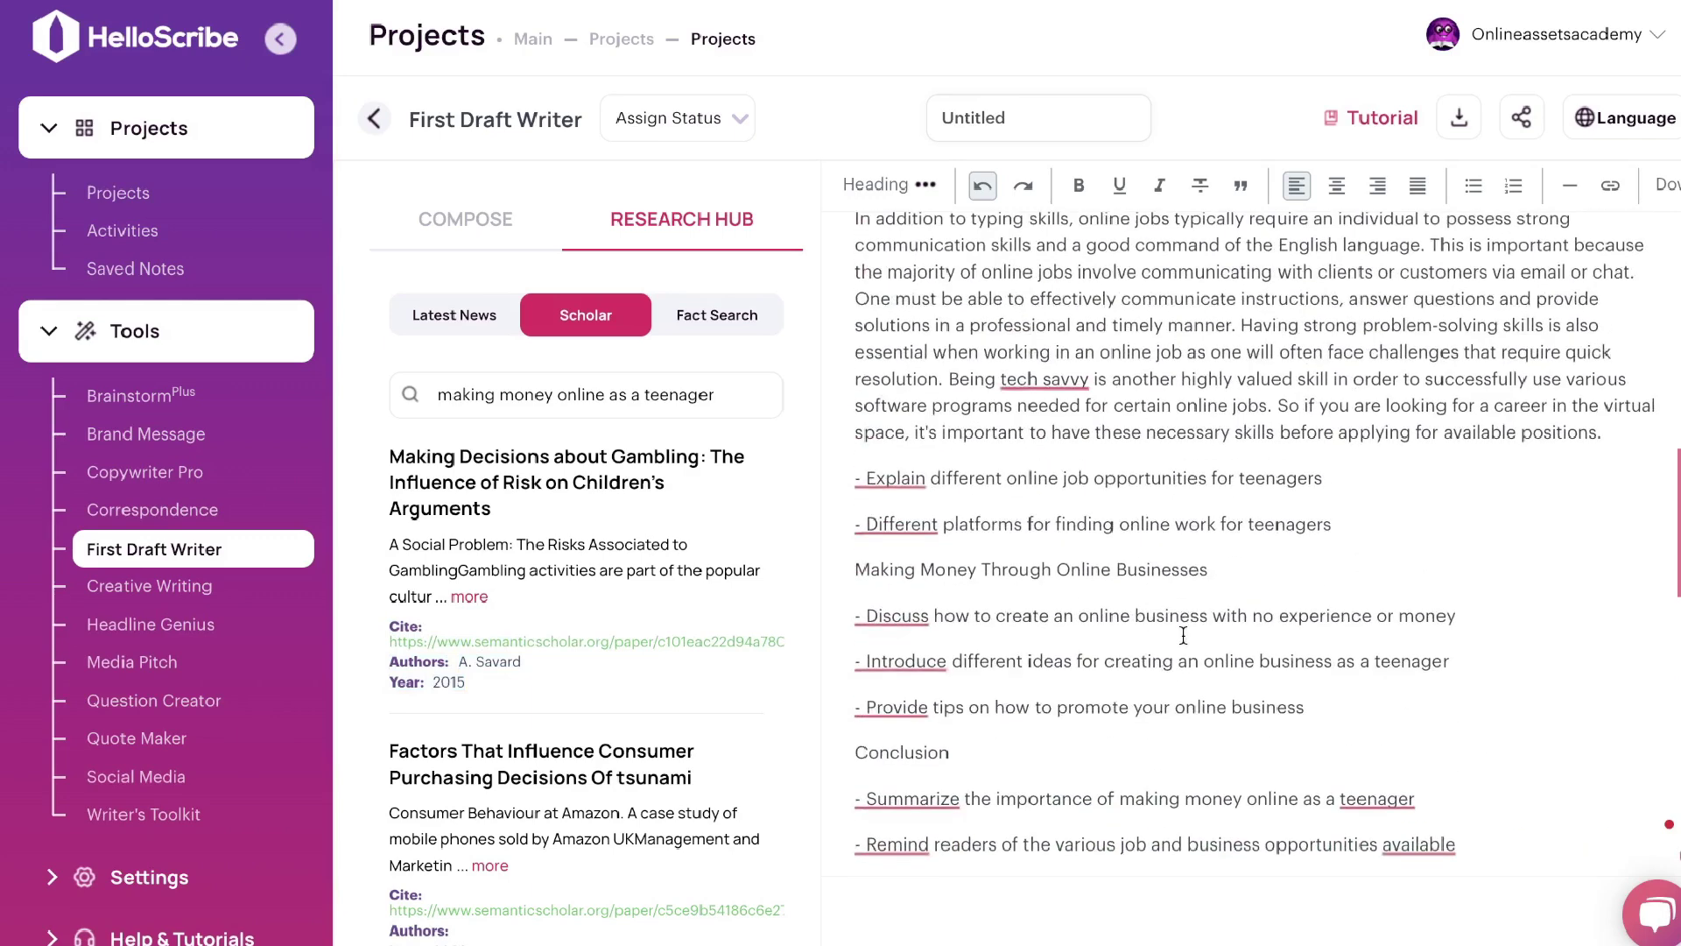
{"action": "scroll", "coordinate": [1081, 473], "scroll_direction": "up", "scroll_amount": 5}
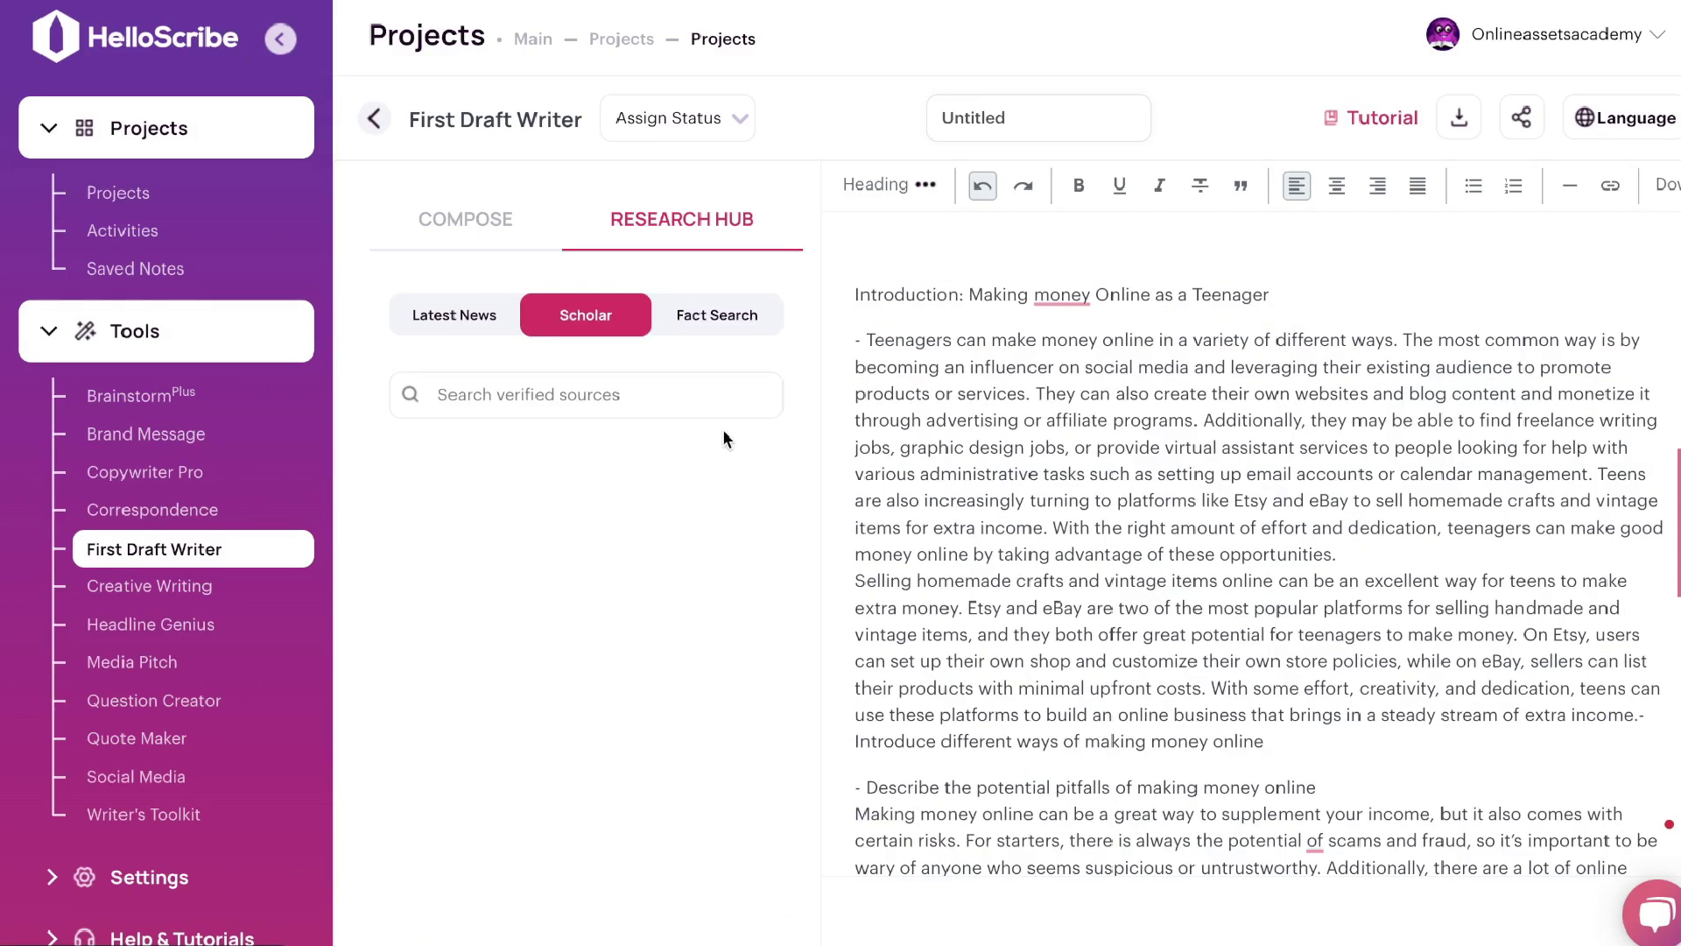
{"action": "left_click", "coordinate": [705, 328]}
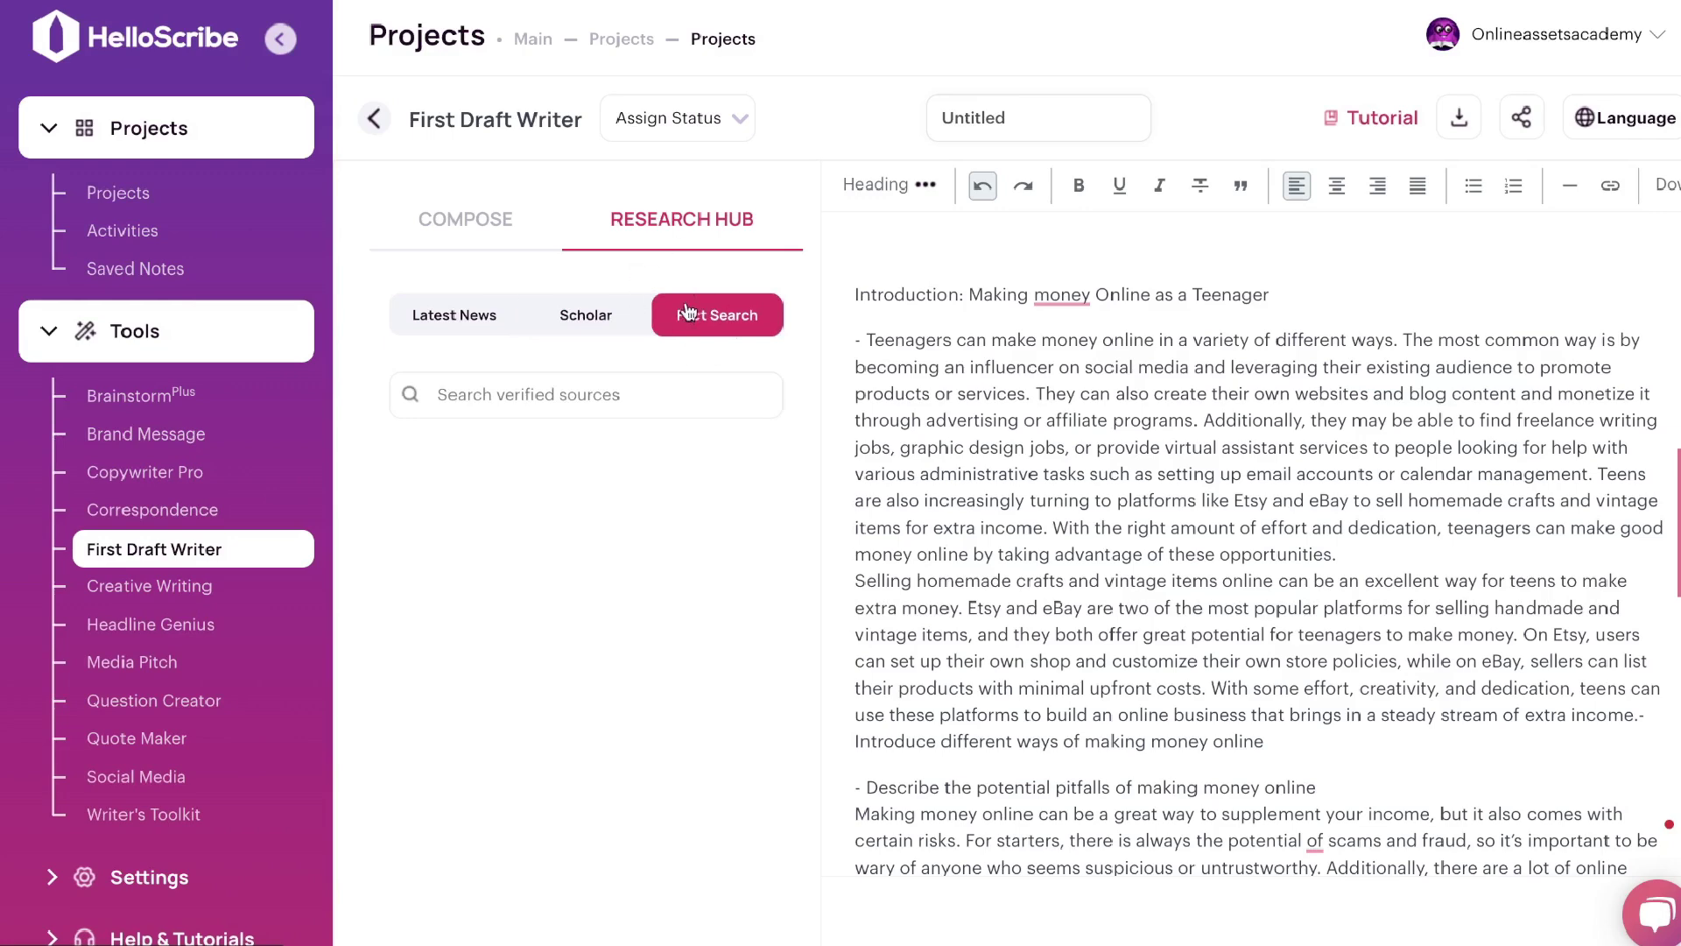
{"action": "left_click_drag", "start_coordinate": [877, 335], "coordinate": [1470, 367]}
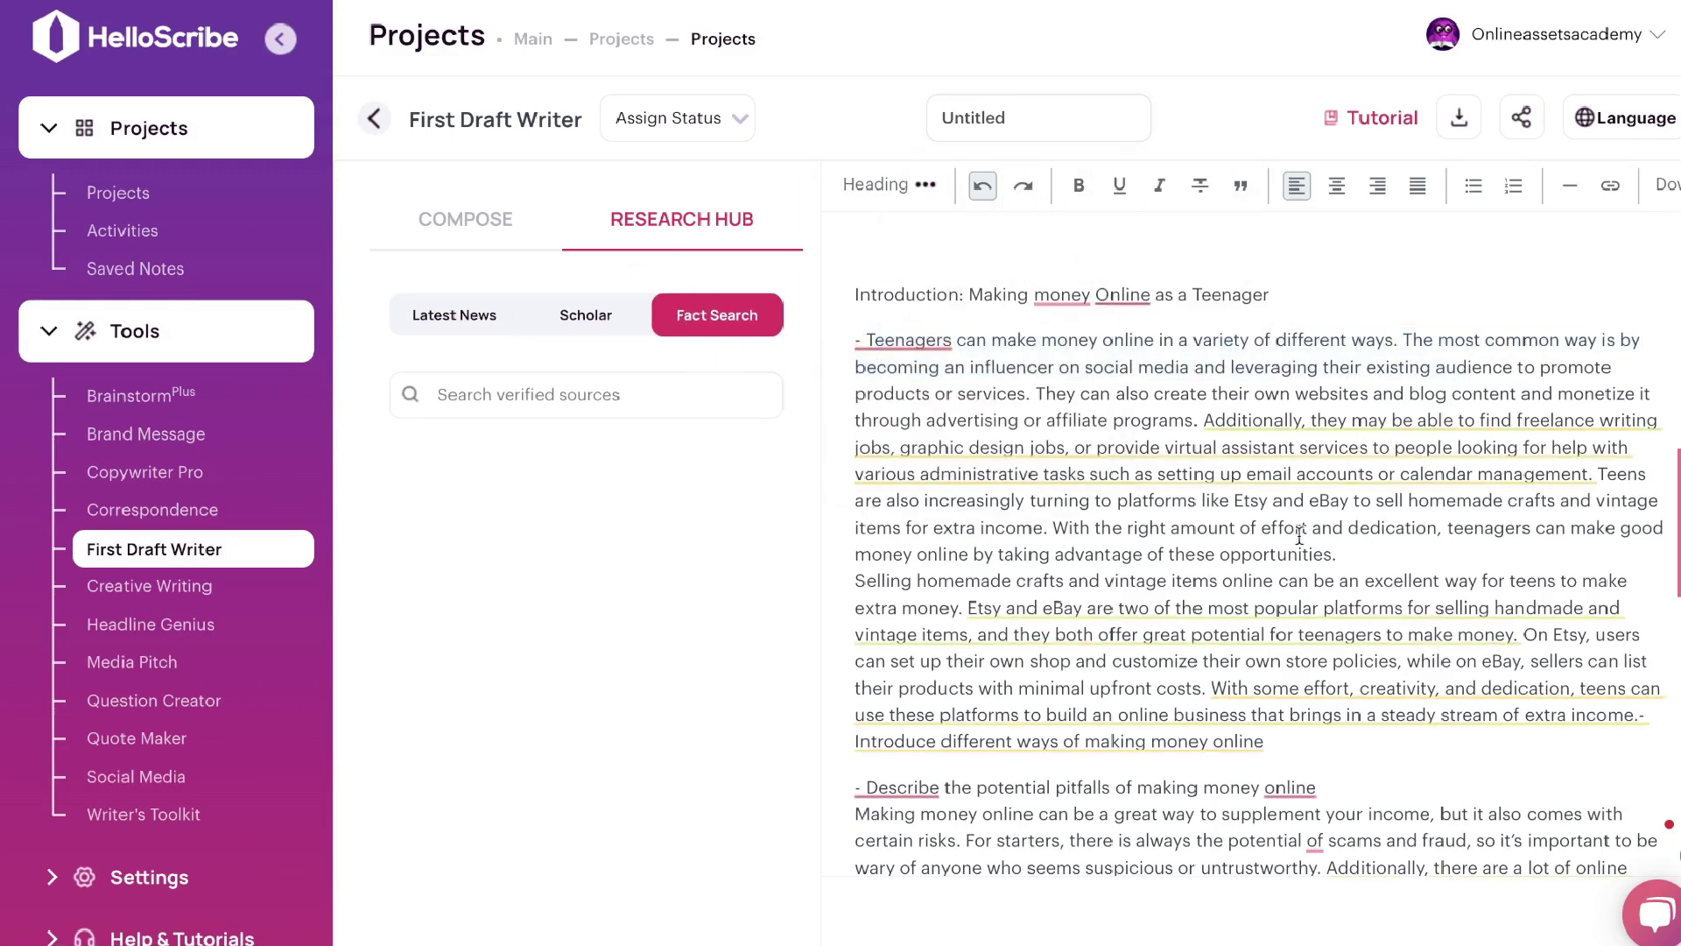
{"action": "scroll", "coordinate": [1187, 604], "scroll_direction": "down", "scroll_amount": 3}
{"action": "left_click", "coordinate": [480, 389]}
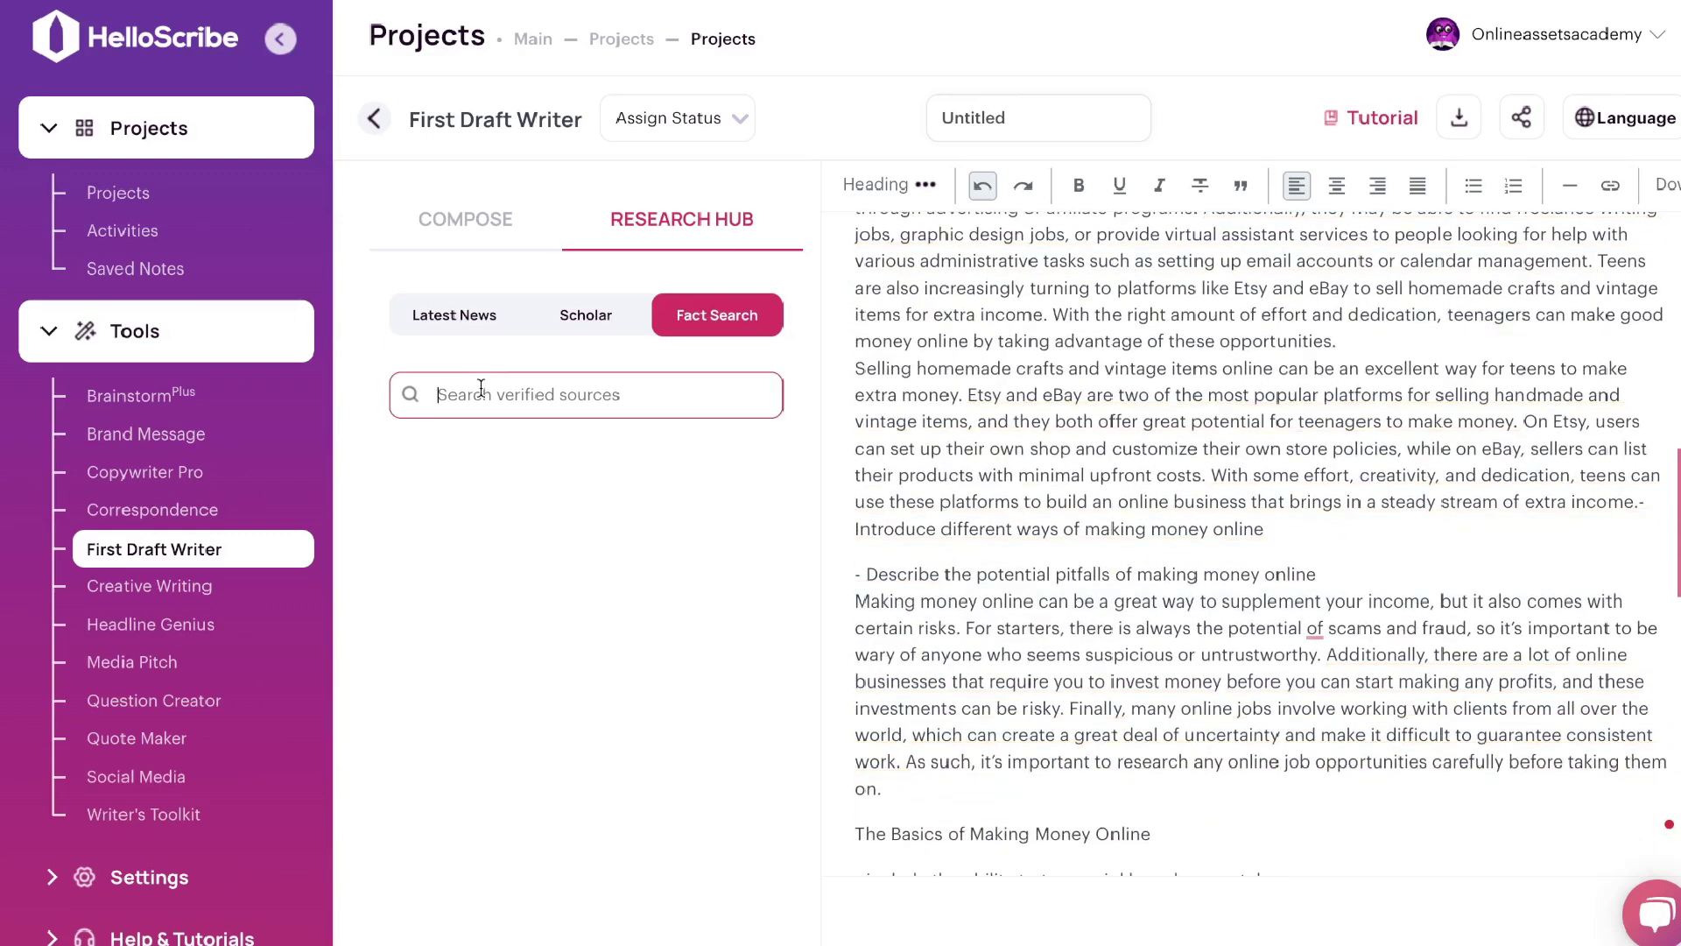
{"action": "key", "text": "ctrl+v"}
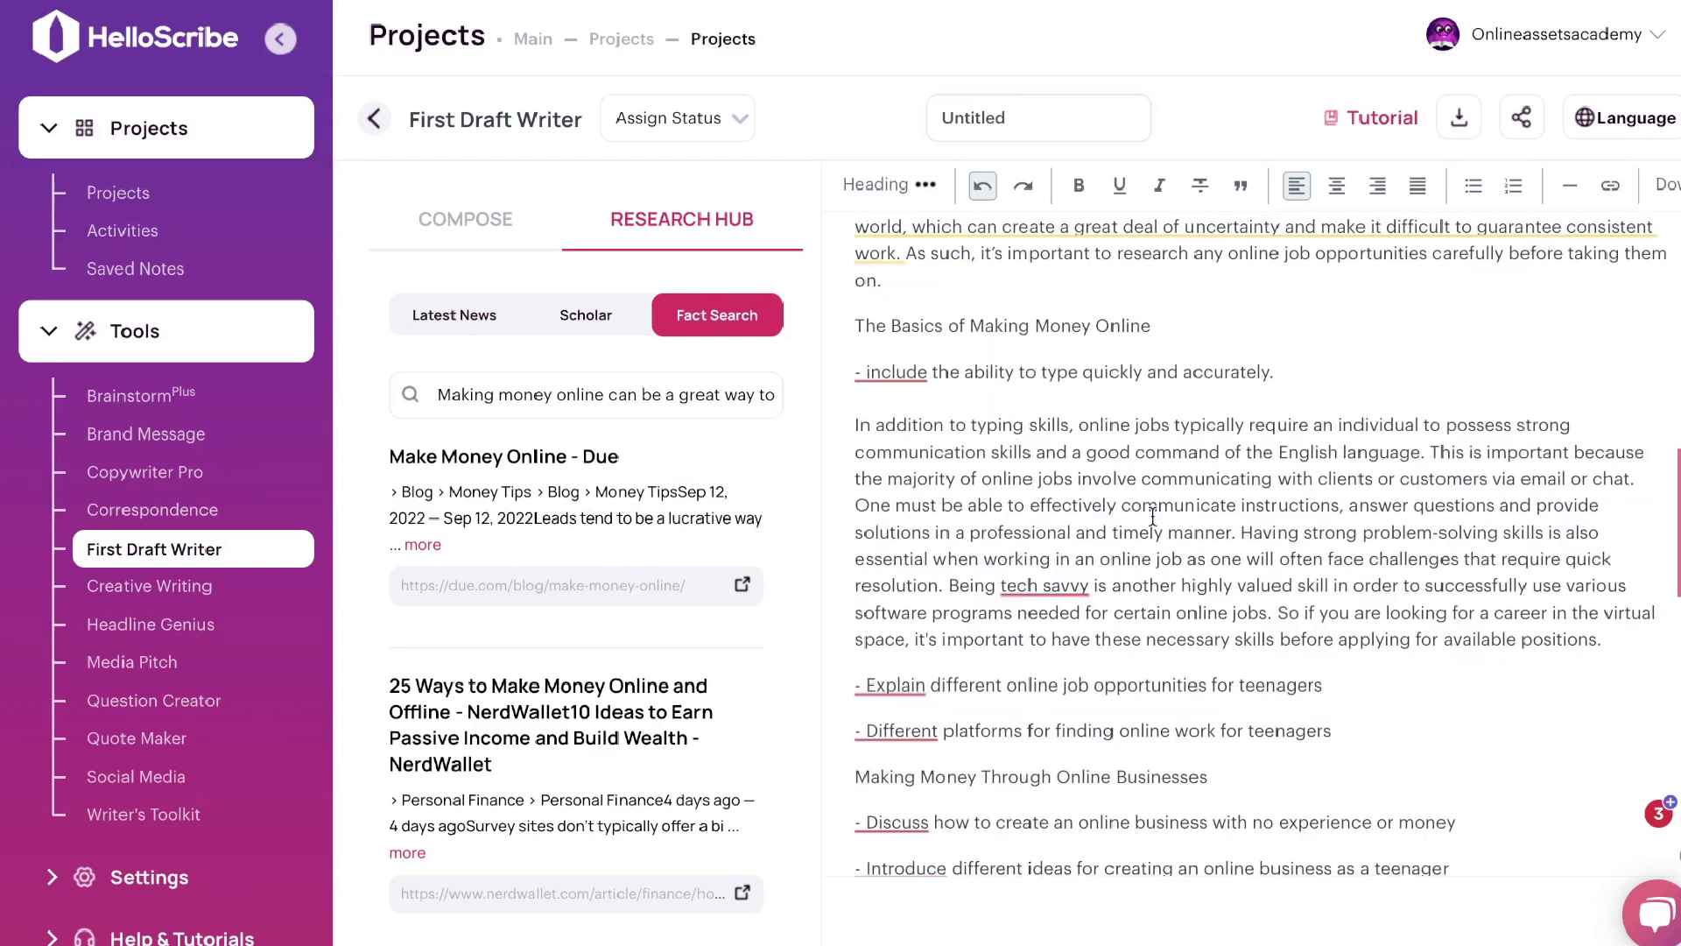
{"action": "scroll", "coordinate": [1152, 516], "scroll_direction": "up", "scroll_amount": 8}
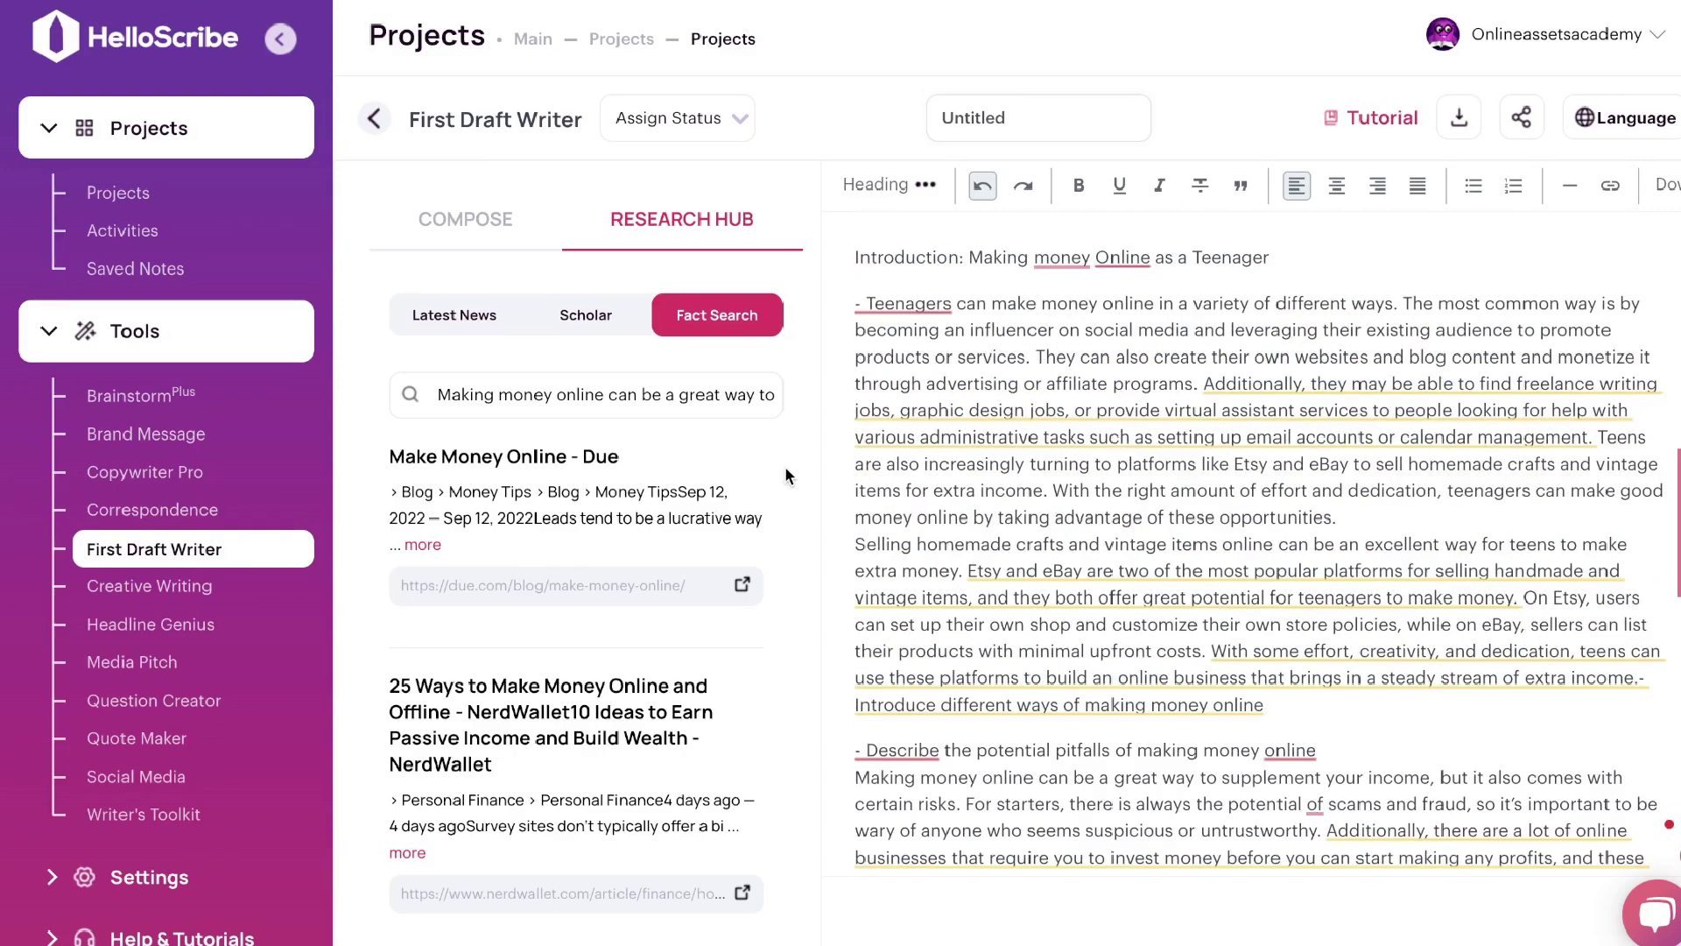
{"action": "scroll", "coordinate": [1037, 424], "scroll_direction": "down", "scroll_amount": 9}
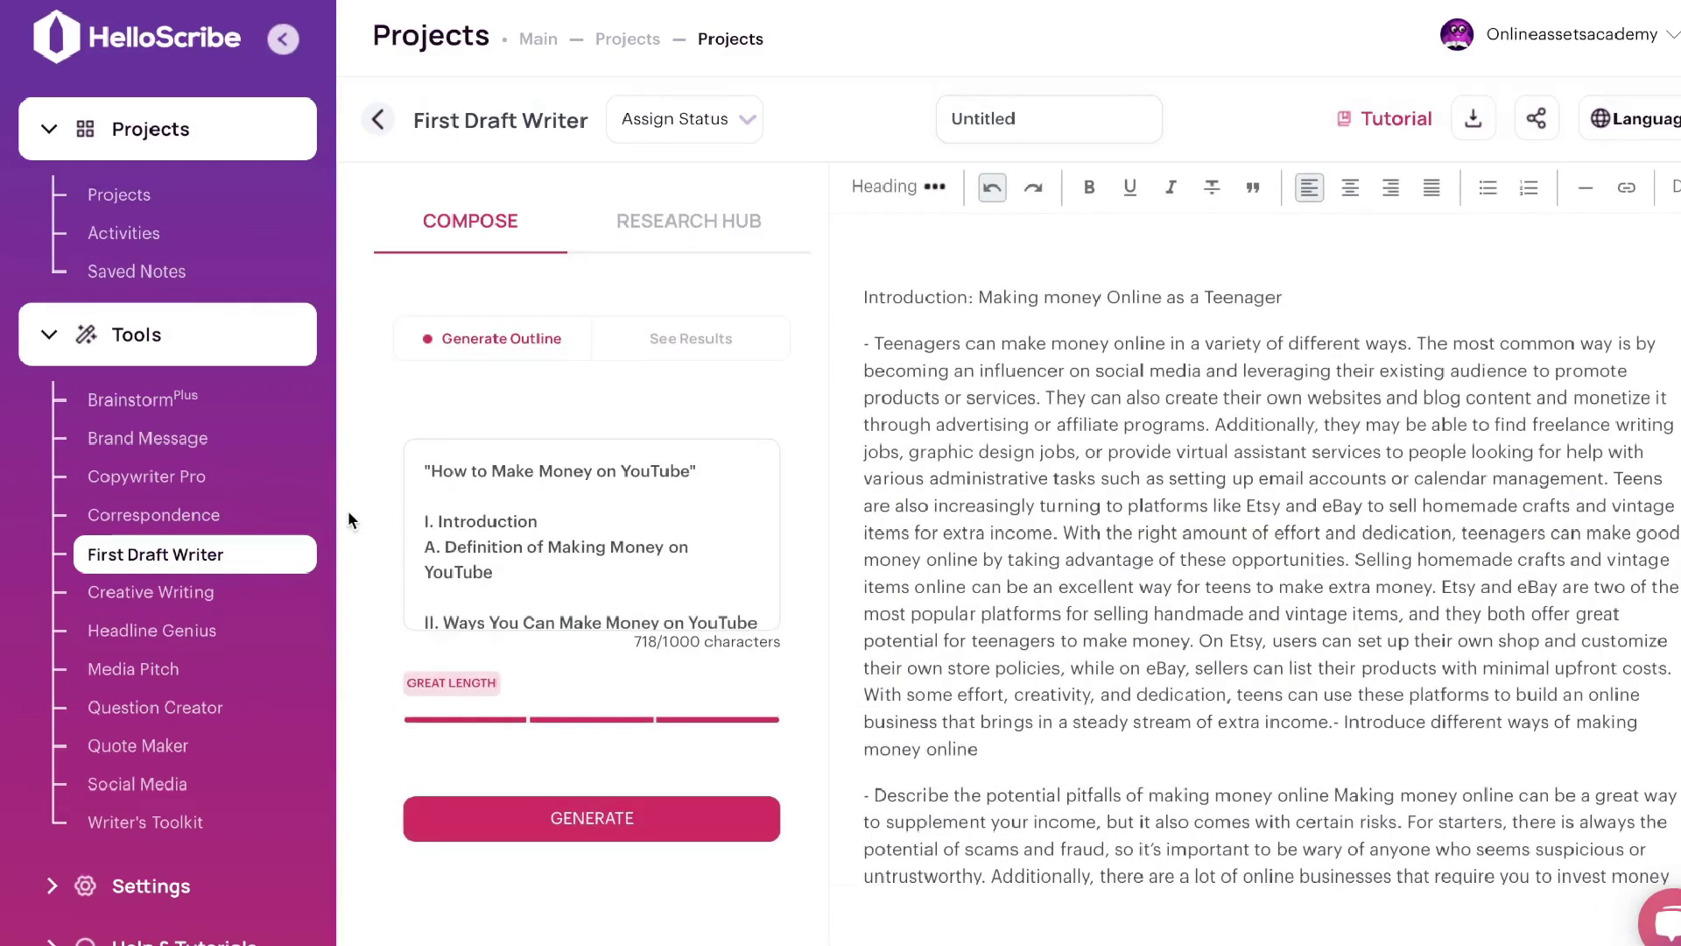
Generate product descriptions in Copywriter Pro for a new back massager with temperature controls and an extended handle that reaches all parts of your back
{"action": "left_click", "coordinate": [272, 487]}
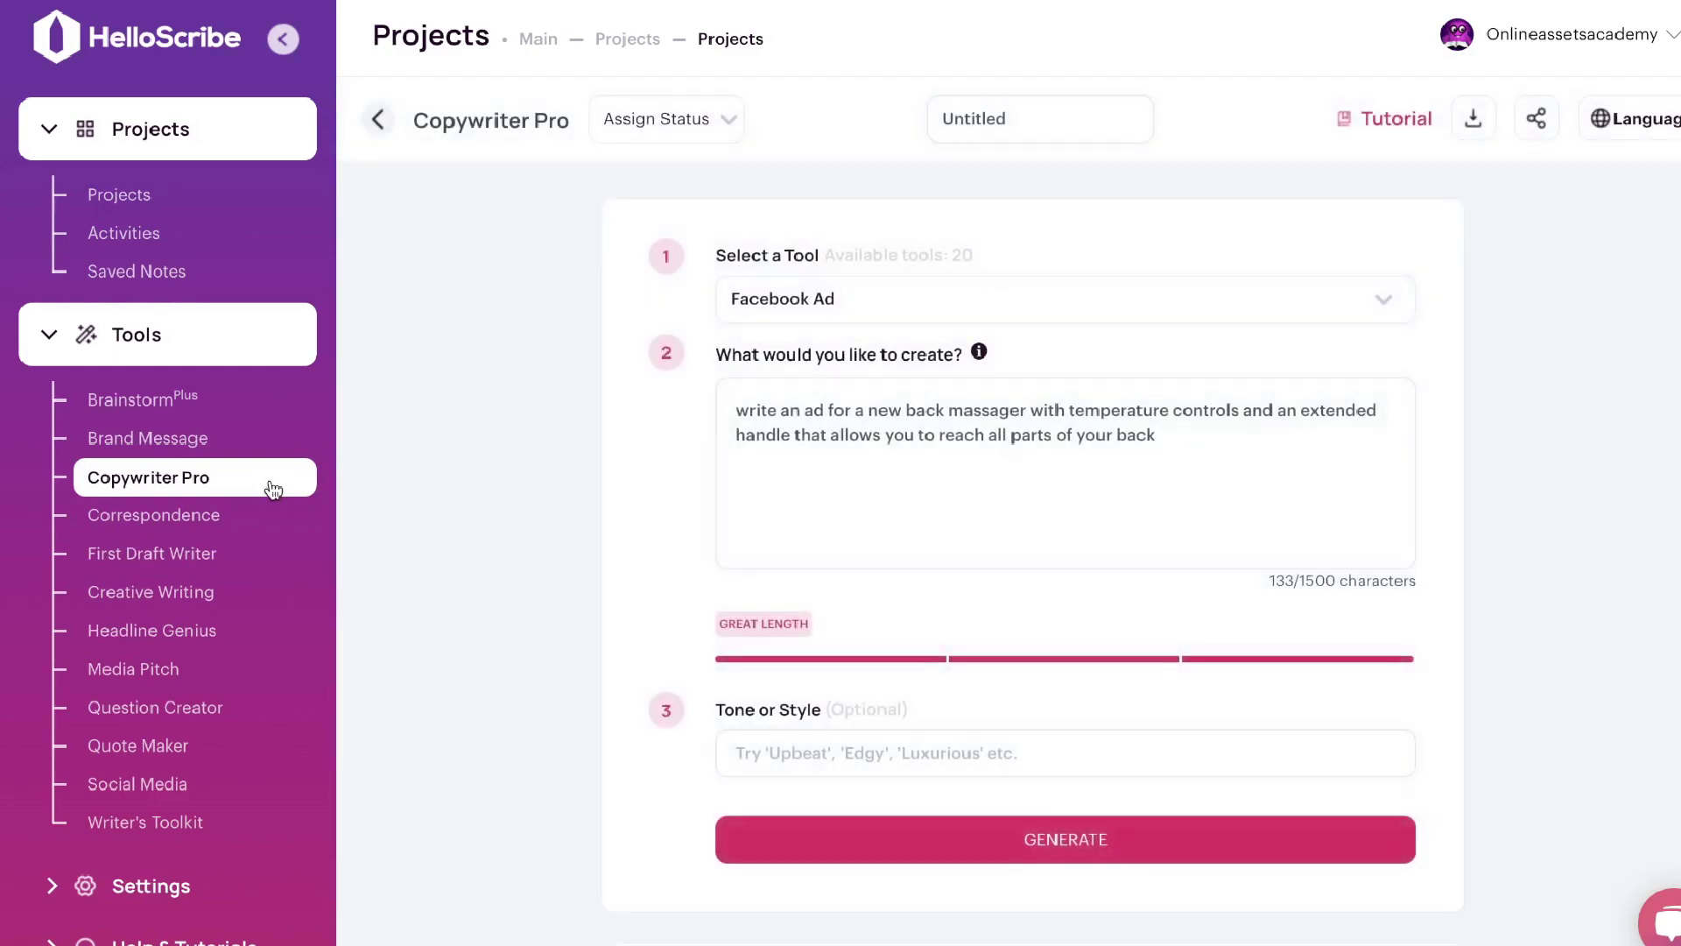
{"action": "left_click", "coordinate": [794, 310]}
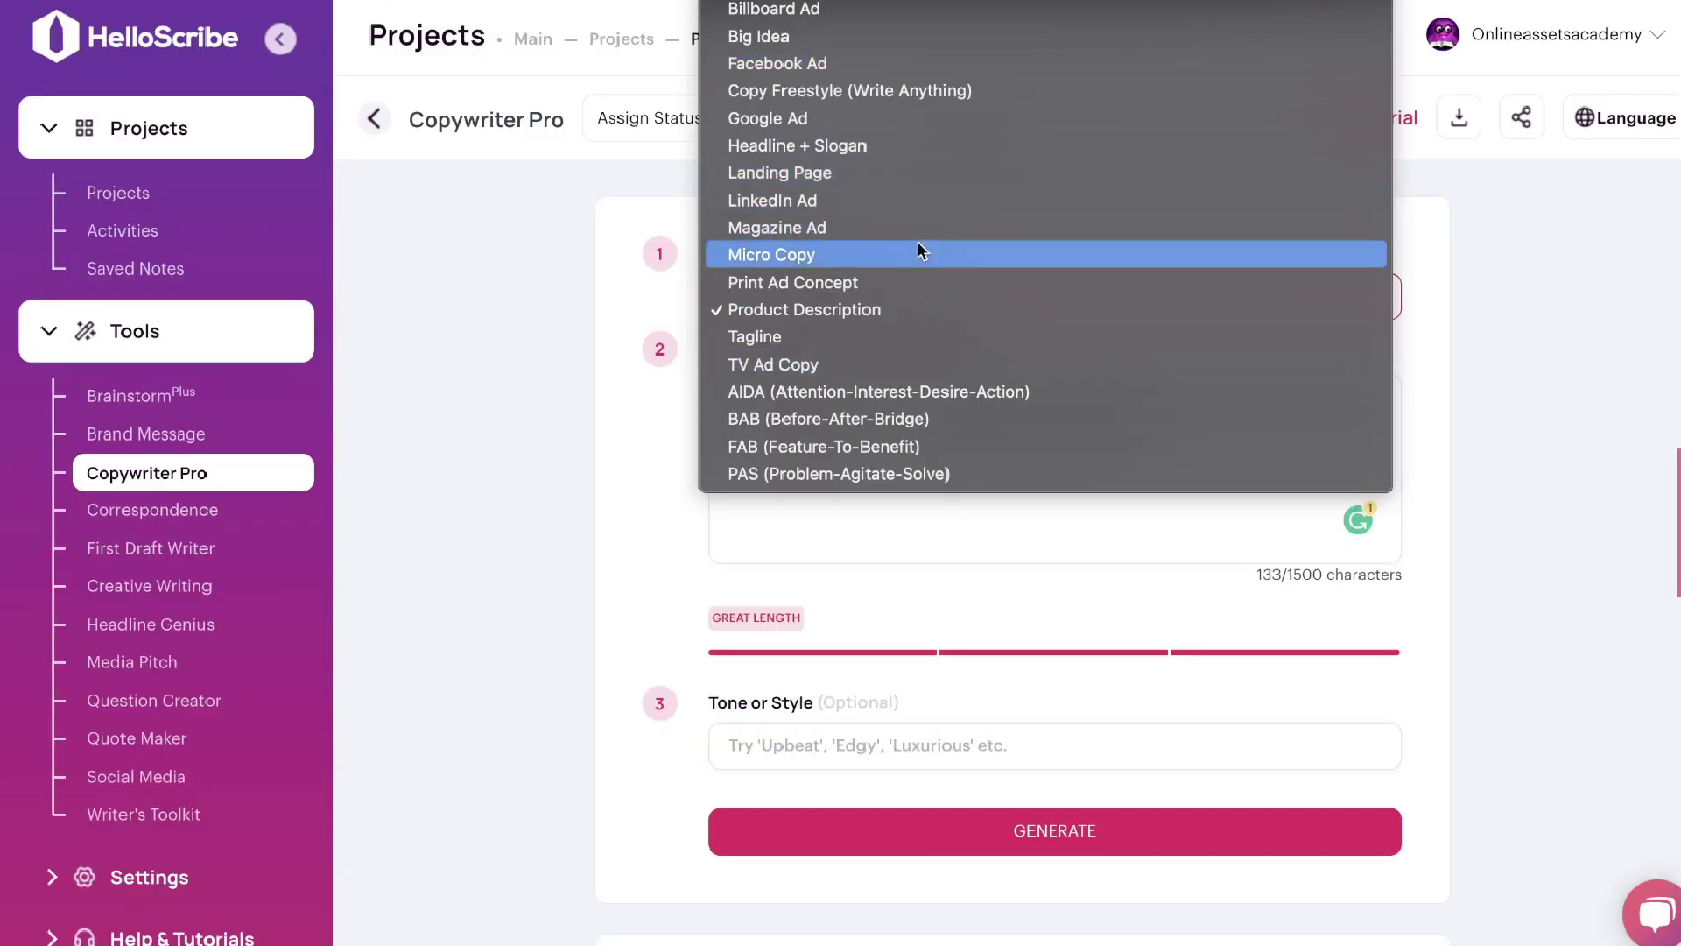
{"action": "left_click", "coordinate": [851, 309]}
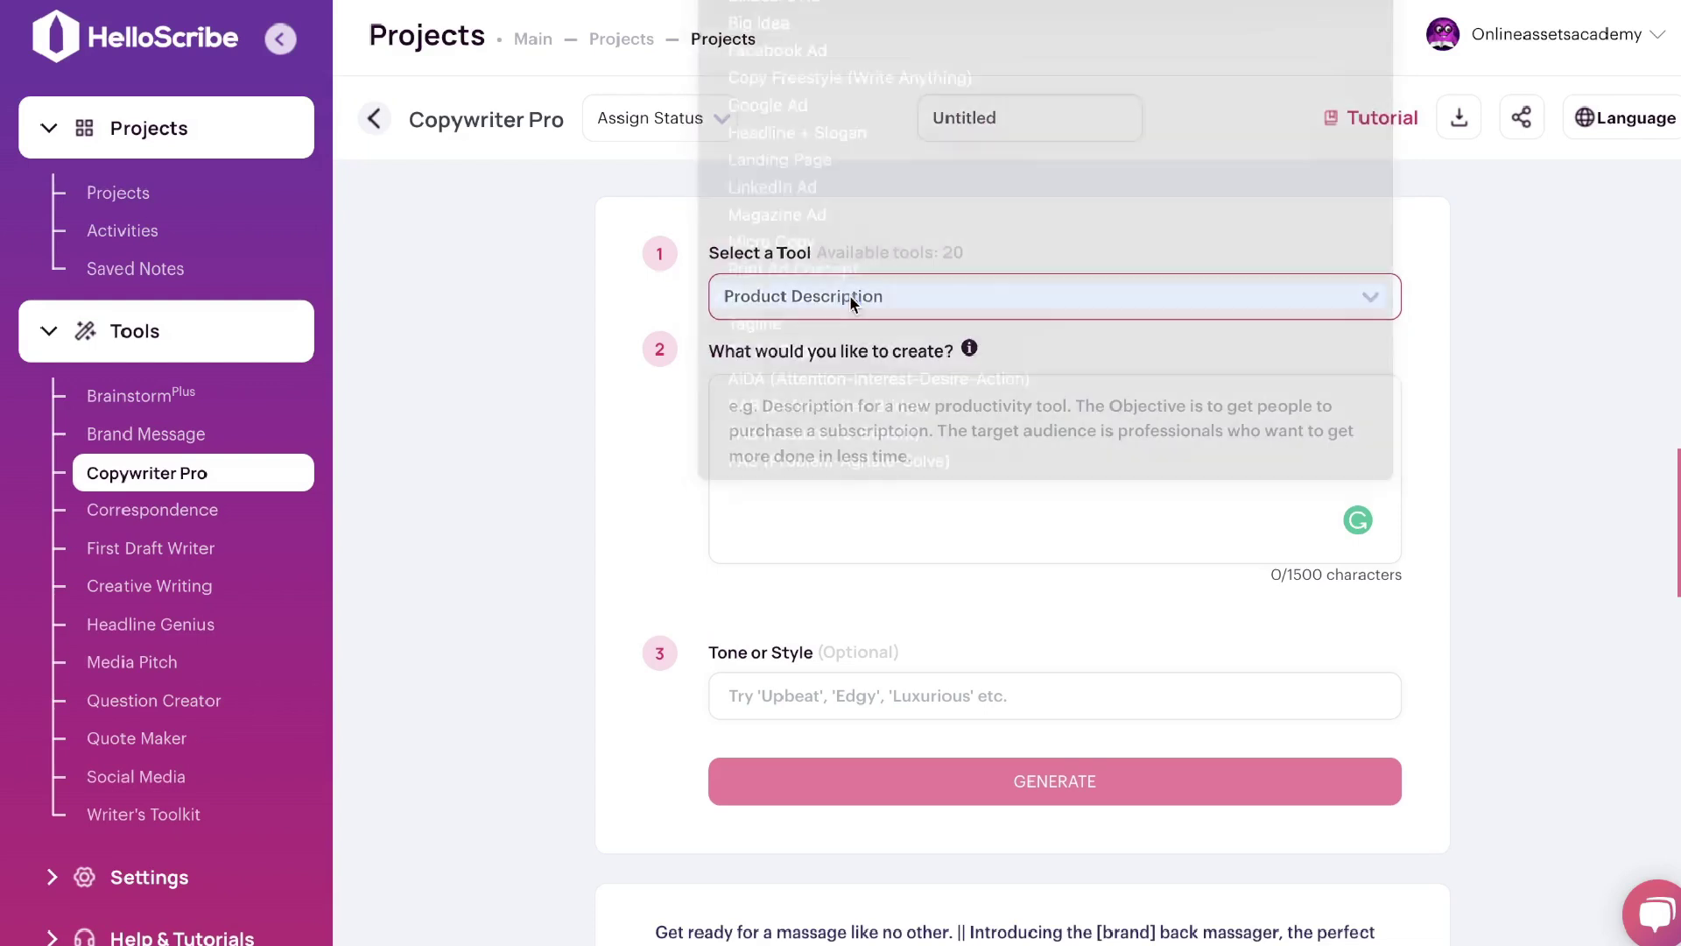
{"action": "left_click", "coordinate": [847, 438]}
{"action": "type", "text": "write an ad for a new back massager with temperature controls and an extended handle that allows you to reach all parts of your back"}
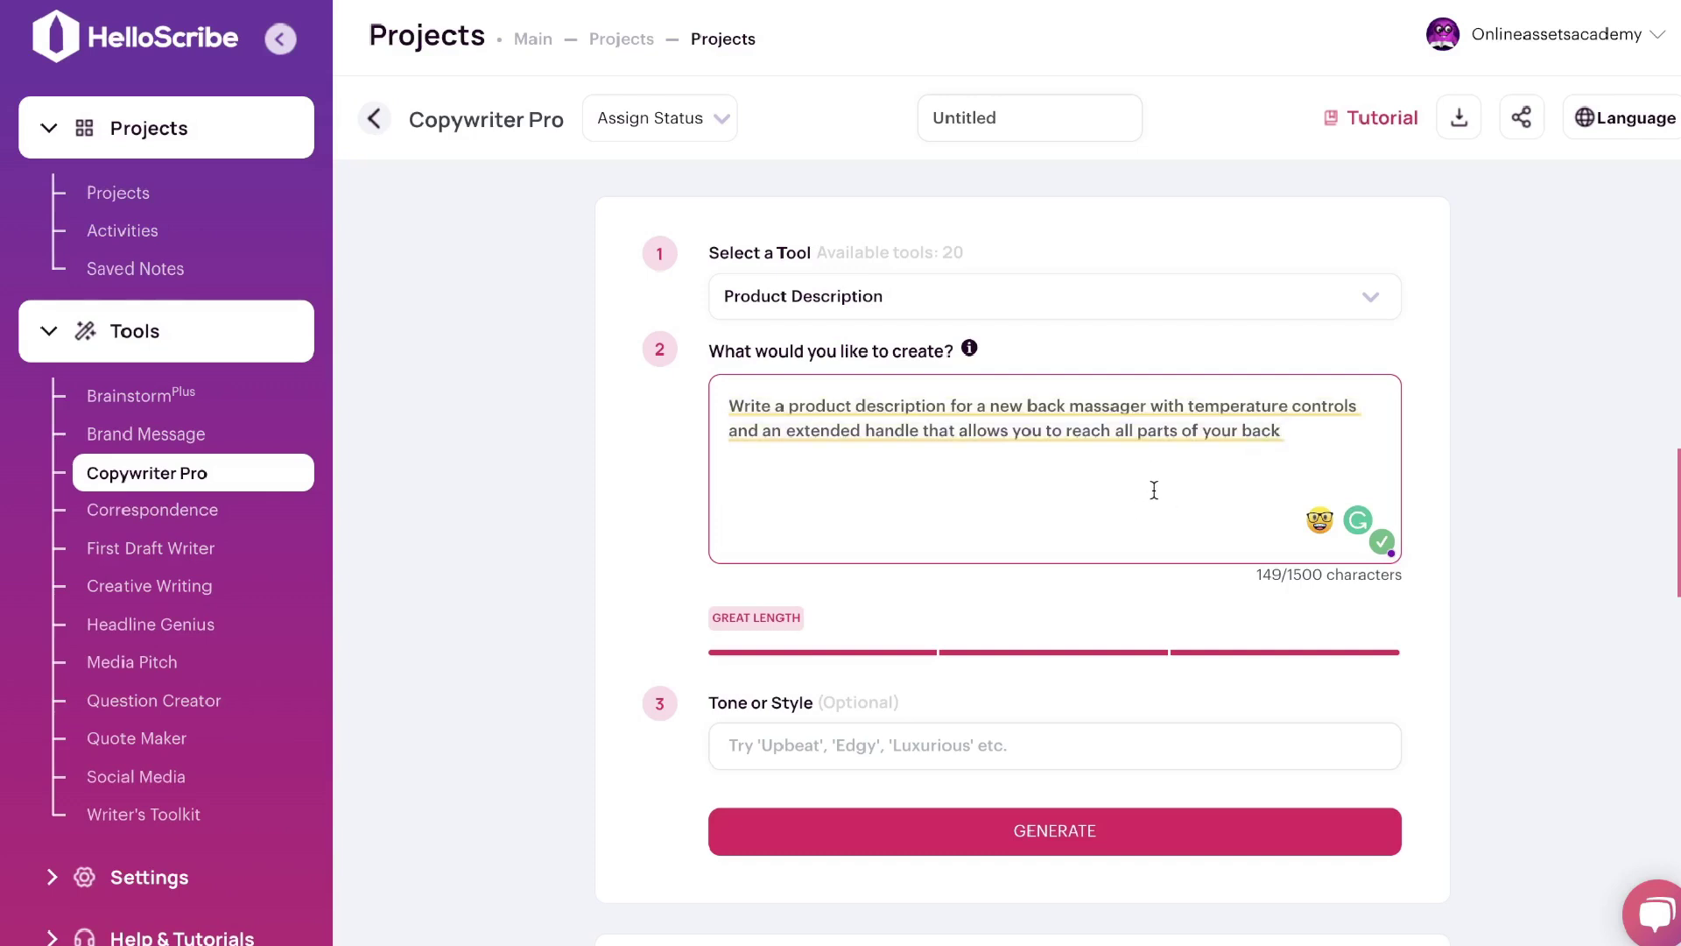
{"action": "scroll", "coordinate": [1154, 490], "scroll_direction": "down", "scroll_amount": 1}
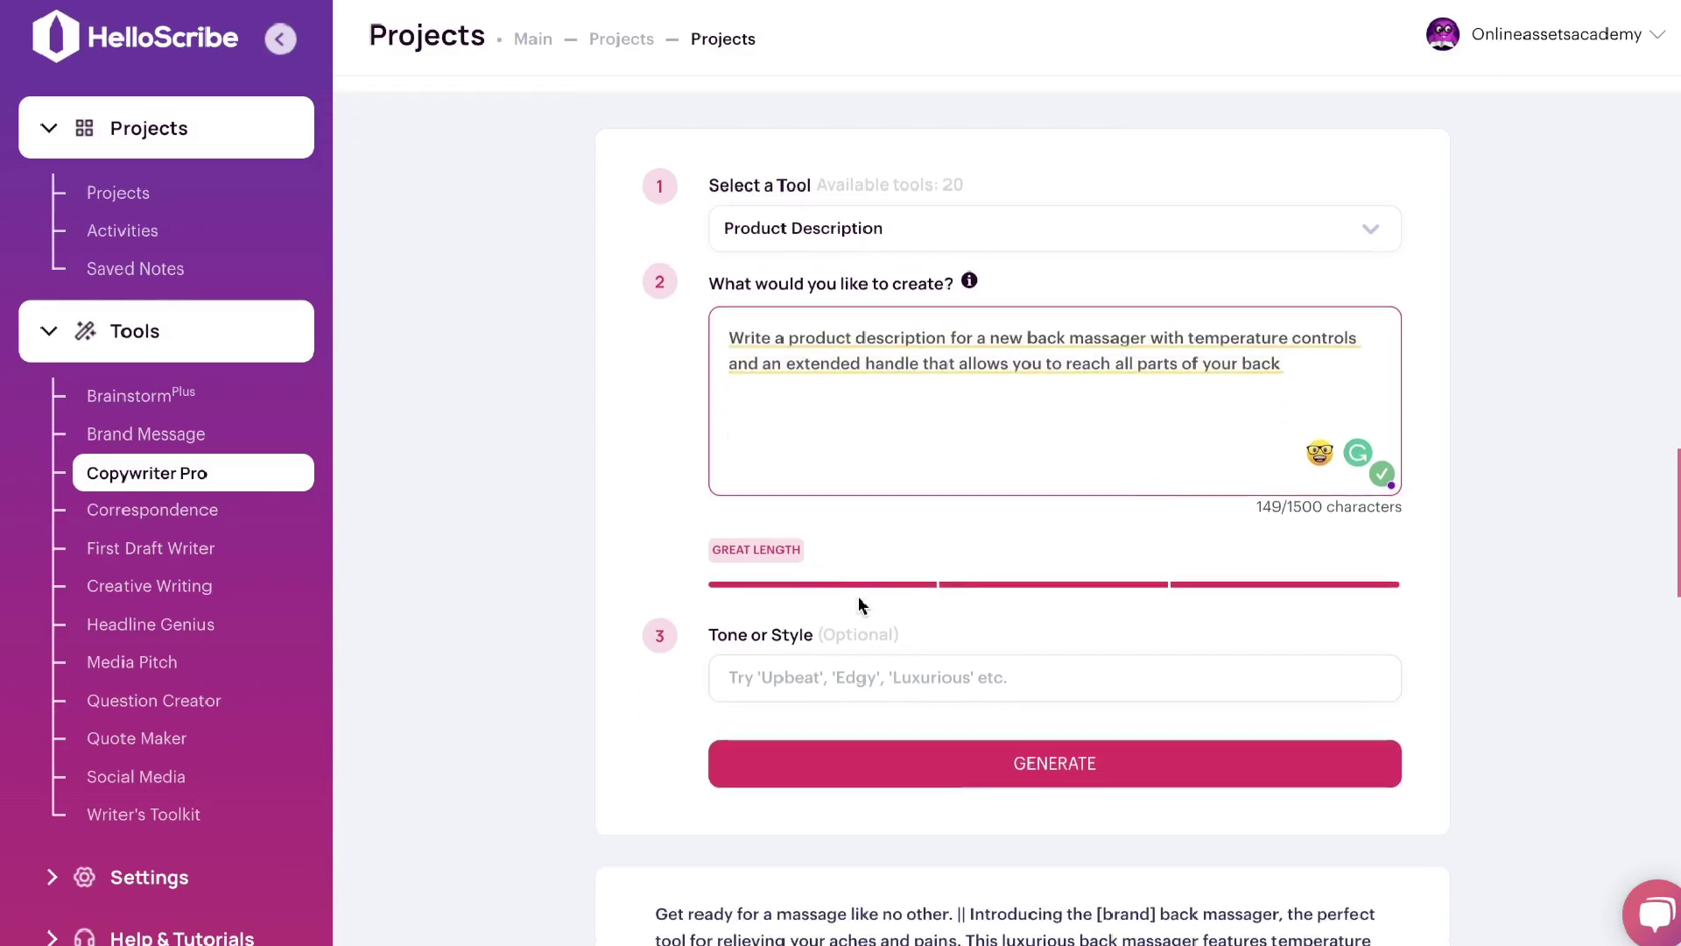
{"action": "scroll", "coordinate": [854, 596], "scroll_direction": "down", "scroll_amount": 1}
{"action": "left_click", "coordinate": [875, 717]}
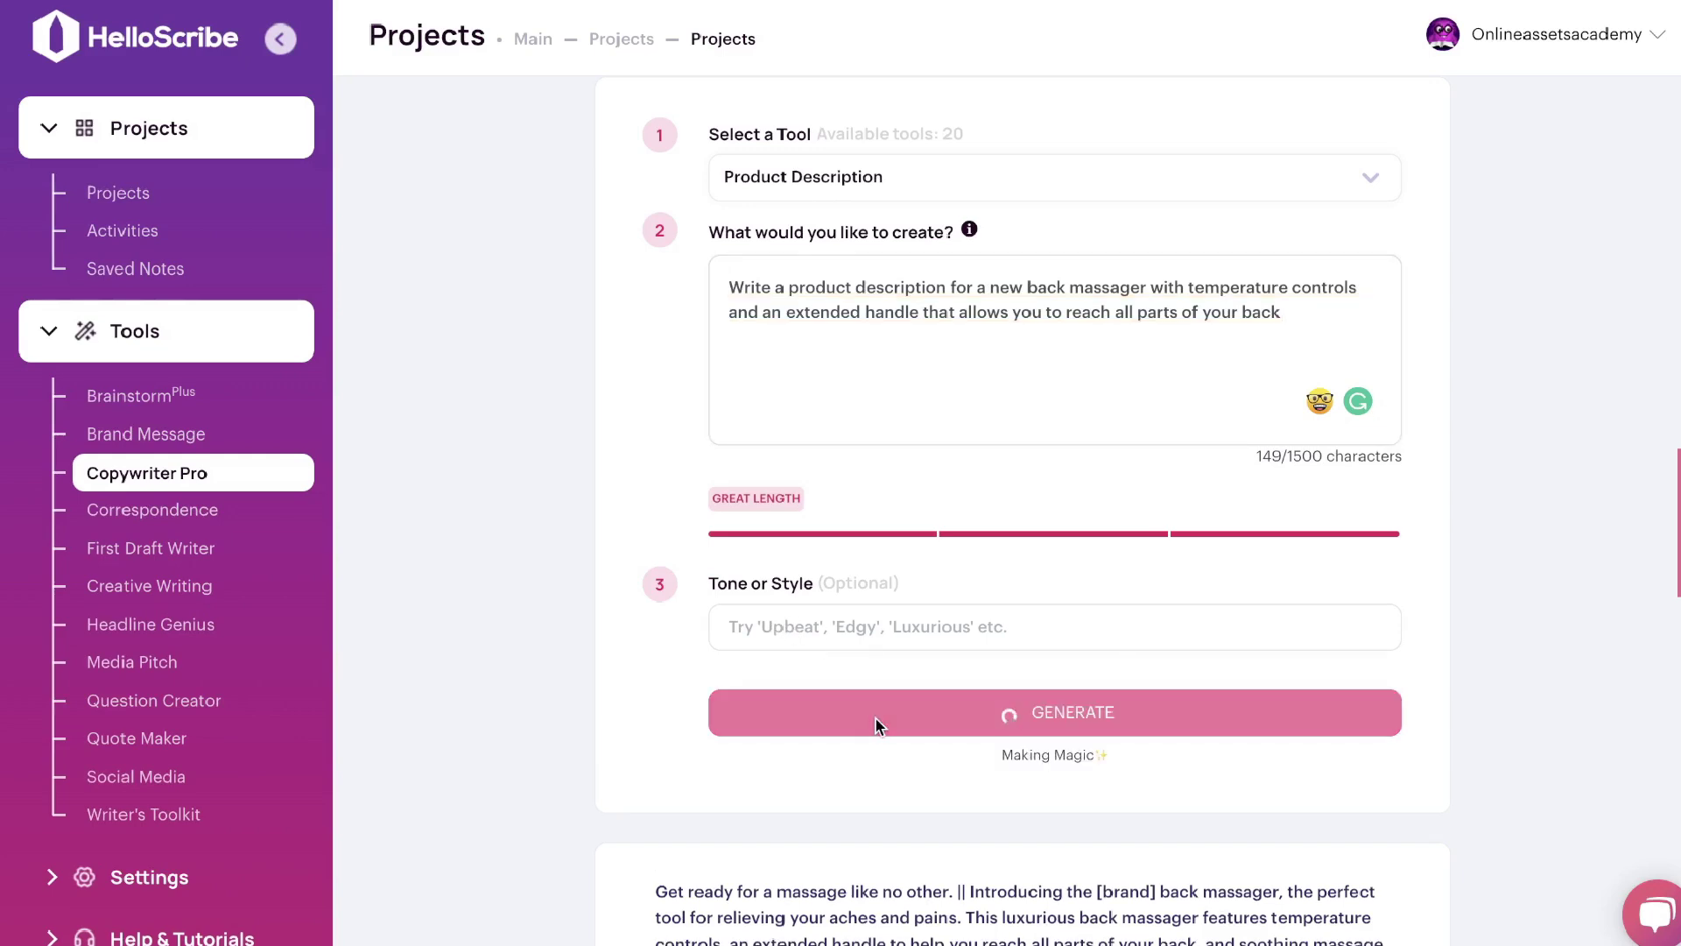
Read through the generated back massager product descriptions and compare them with the prompt
{"action": "scroll", "coordinate": [1007, 613], "scroll_direction": "down", "scroll_amount": 8}
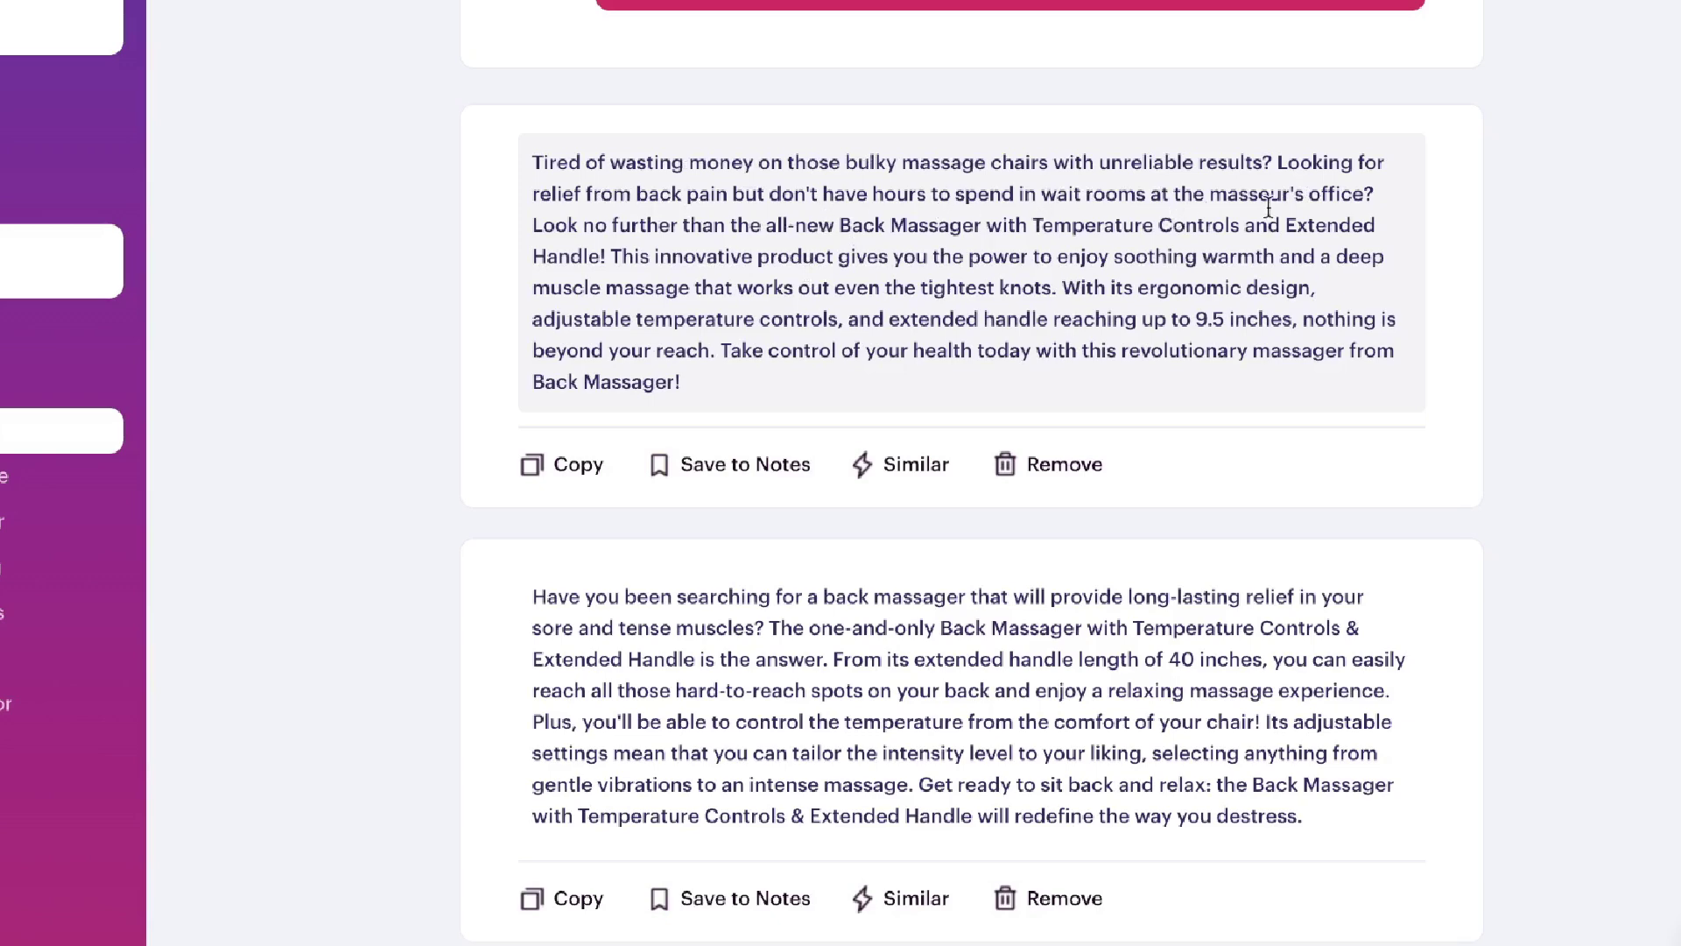
{"action": "scroll", "coordinate": [874, 257], "scroll_direction": "down", "scroll_amount": 2}
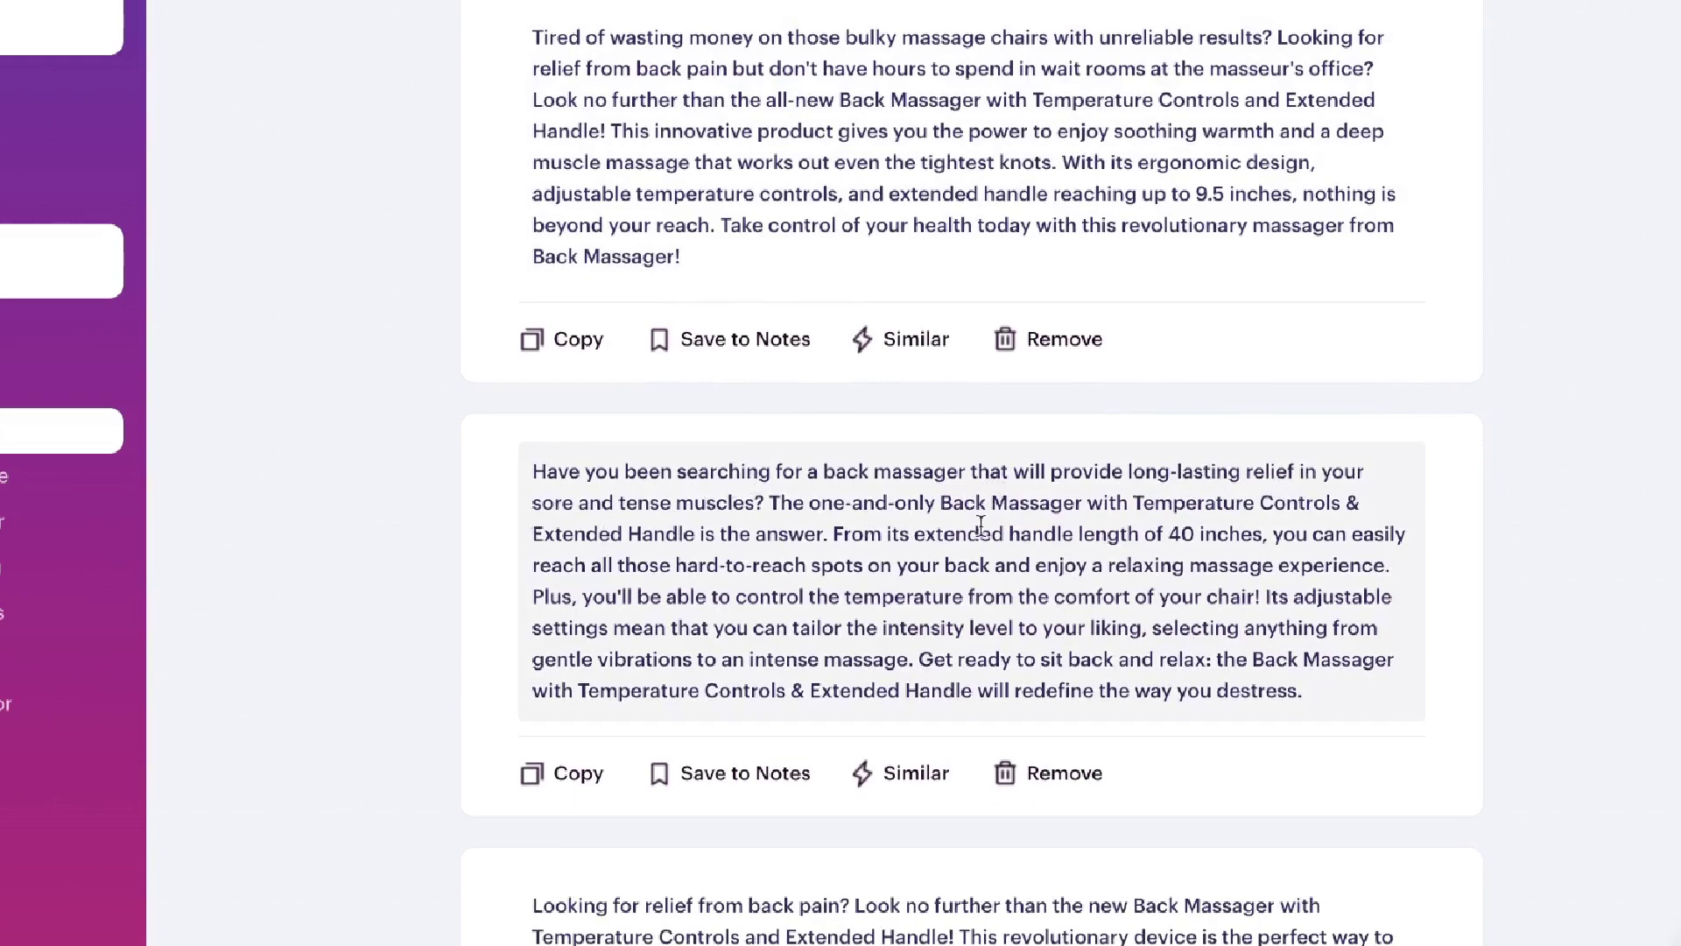
{"action": "scroll", "coordinate": [1139, 525], "scroll_direction": "down", "scroll_amount": 4}
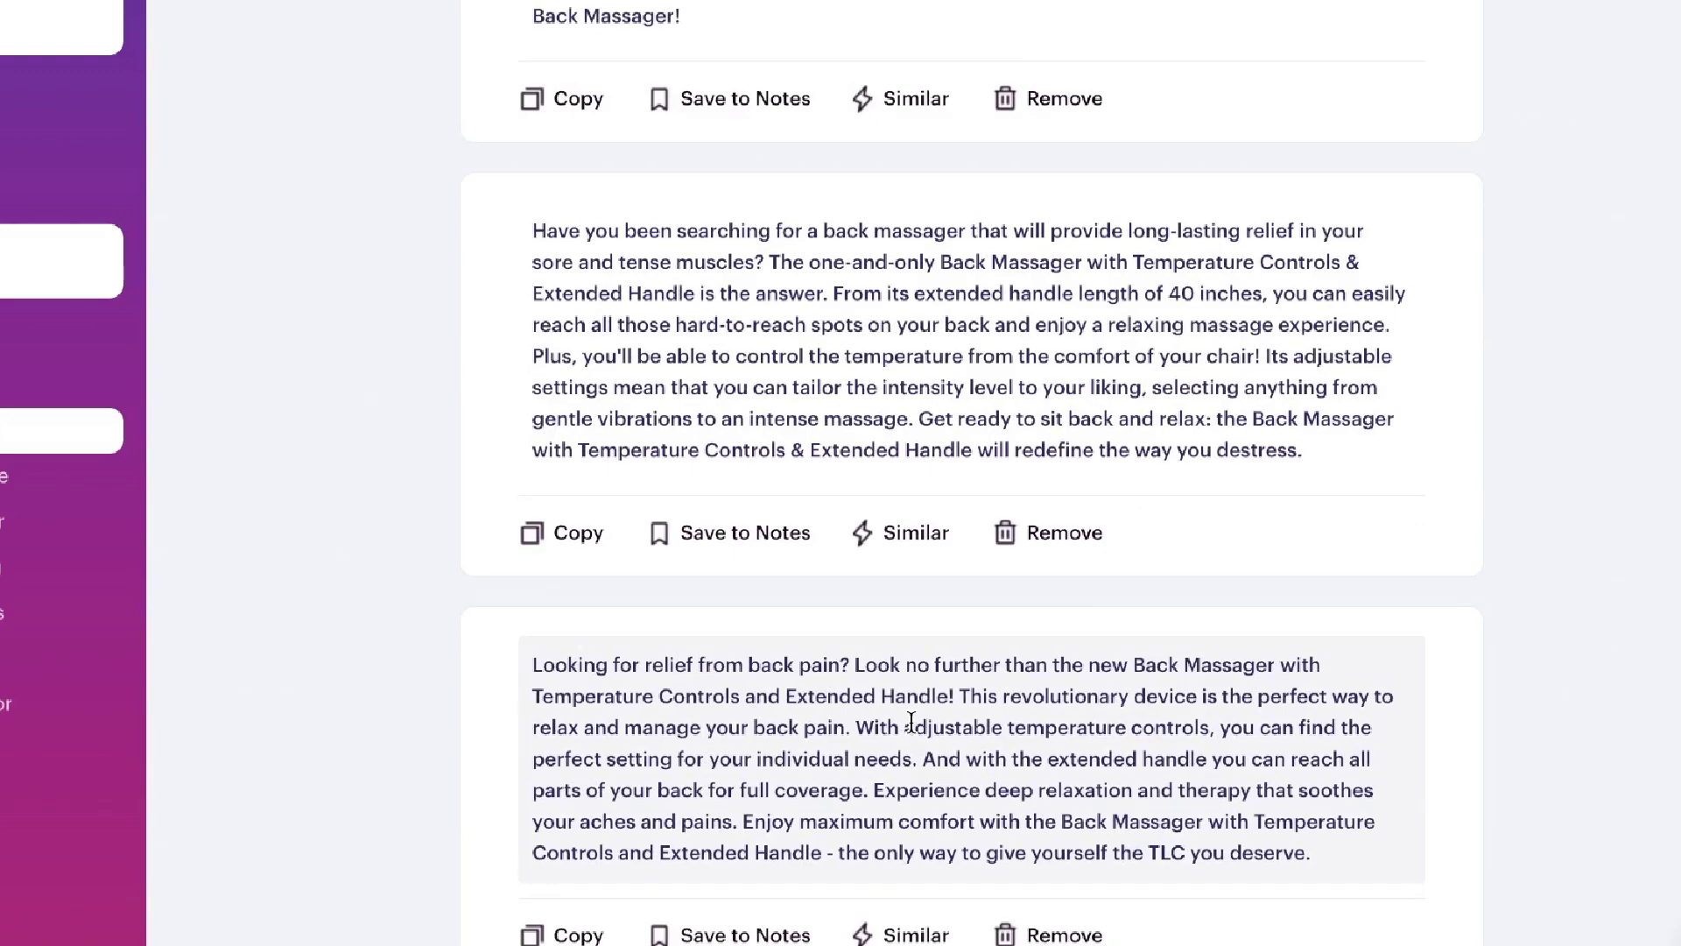
{"action": "scroll", "coordinate": [911, 722], "scroll_direction": "down", "scroll_amount": 1}
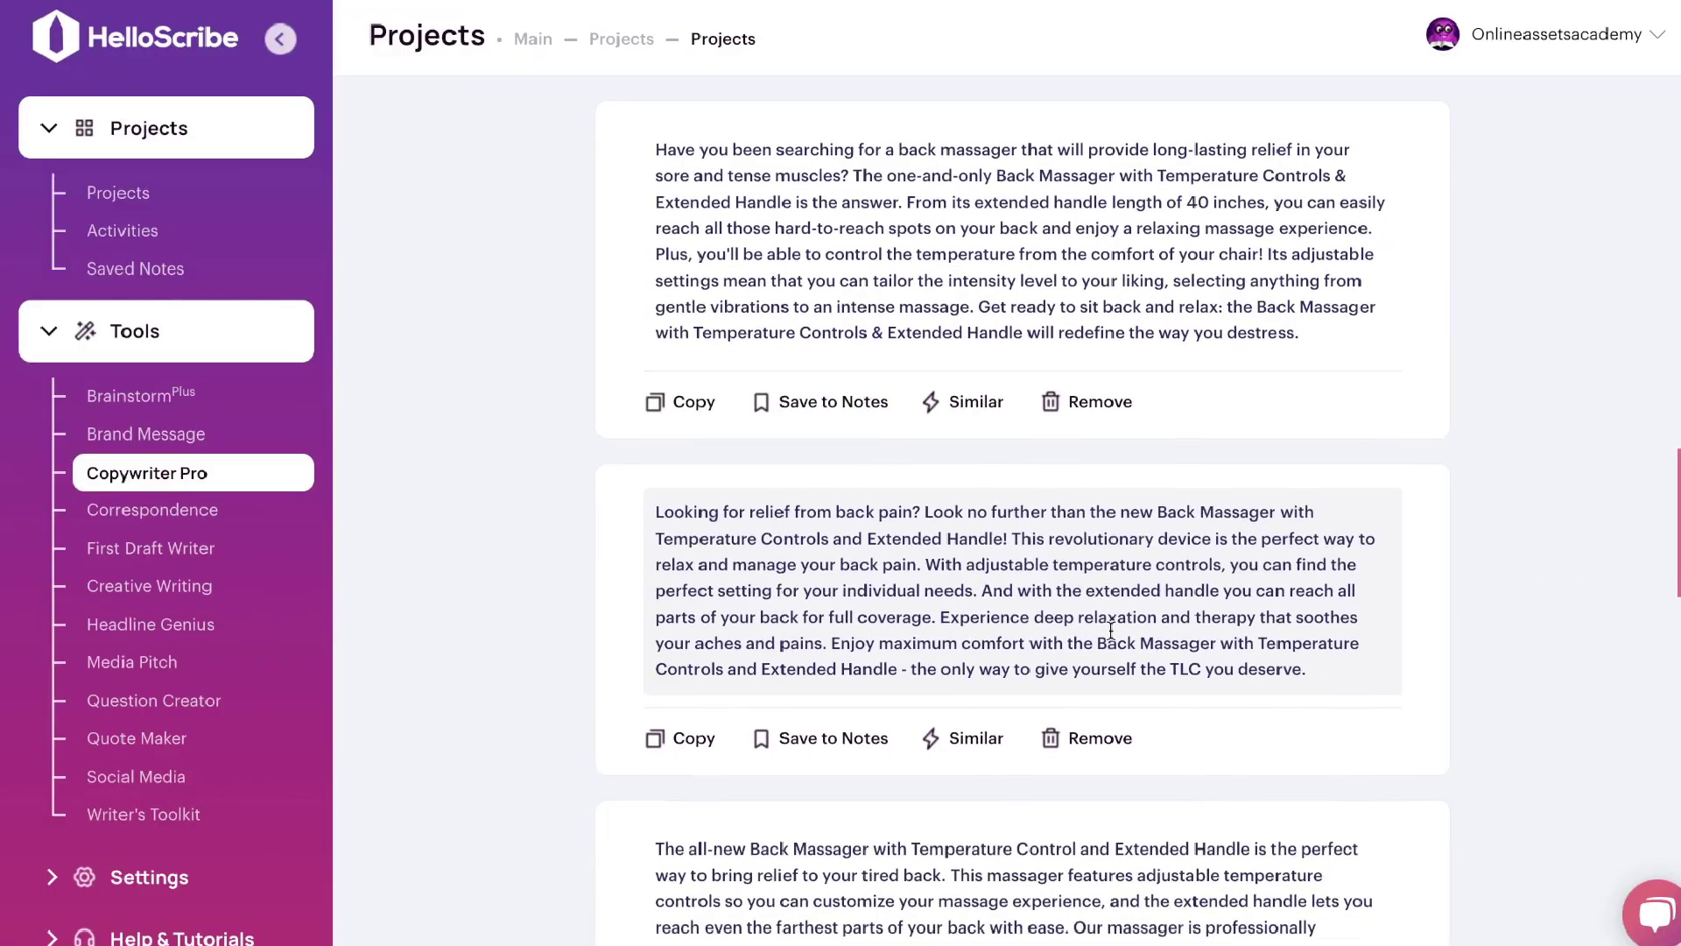
{"action": "scroll", "coordinate": [910, 722], "scroll_direction": "up", "scroll_amount": 1}
{"action": "scroll", "coordinate": [1078, 700], "scroll_direction": "down", "scroll_amount": 5}
{"action": "scroll", "coordinate": [1110, 631], "scroll_direction": "up", "scroll_amount": 15}
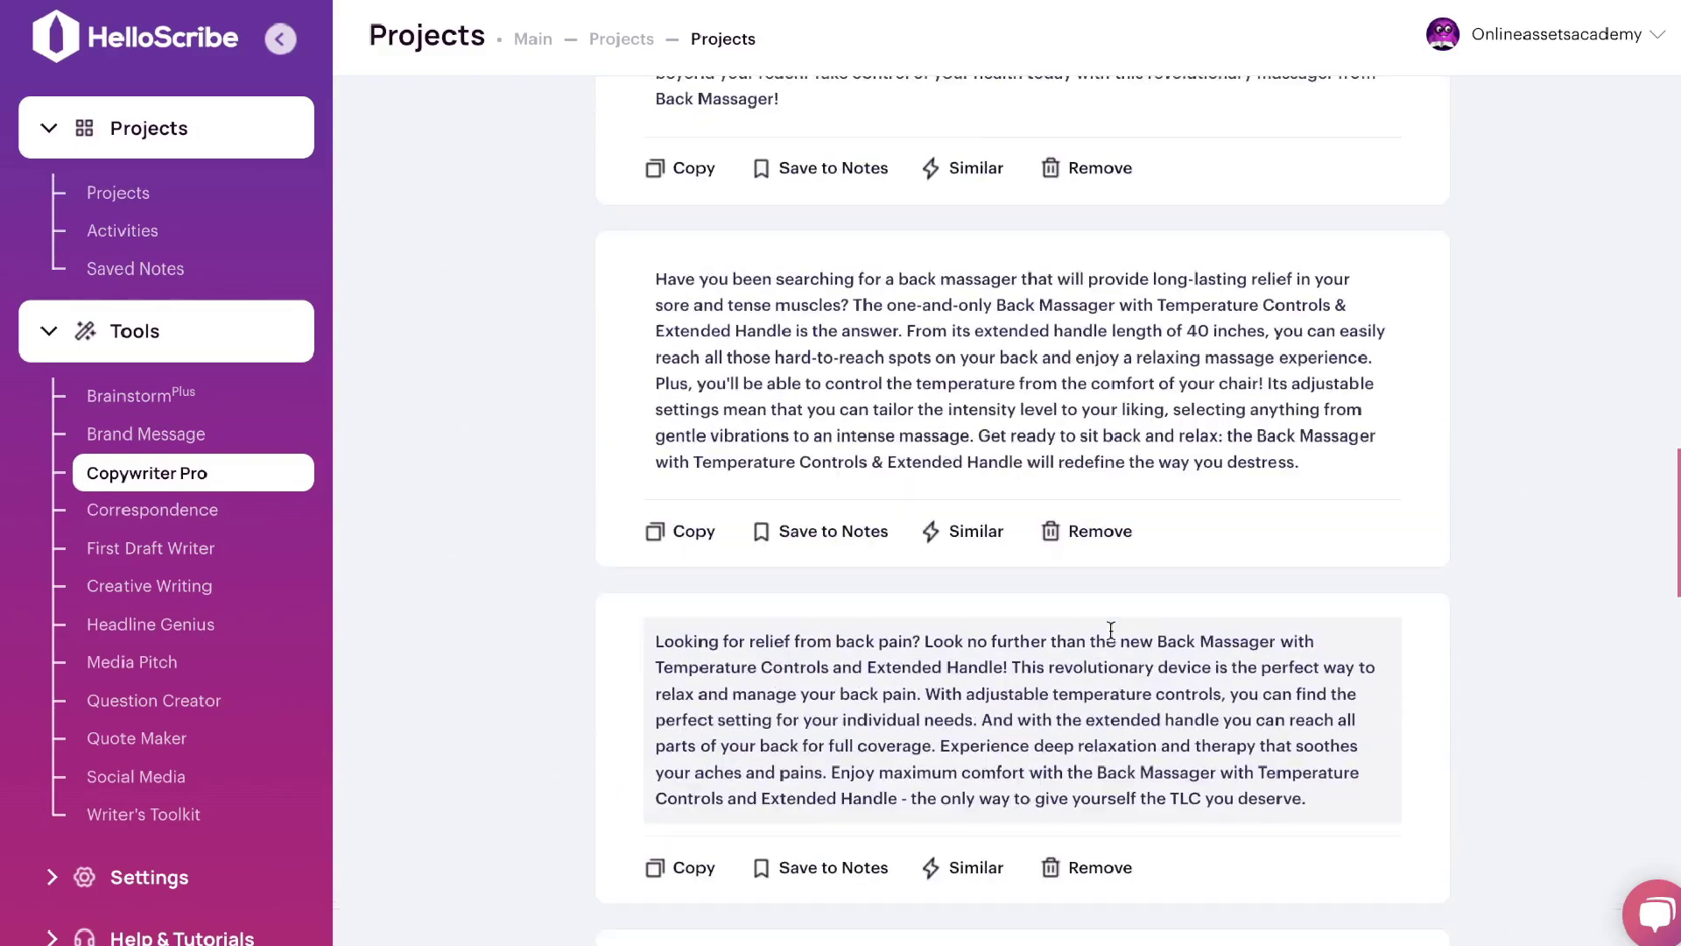
{"action": "scroll", "coordinate": [1110, 630], "scroll_direction": "up", "scroll_amount": 2}
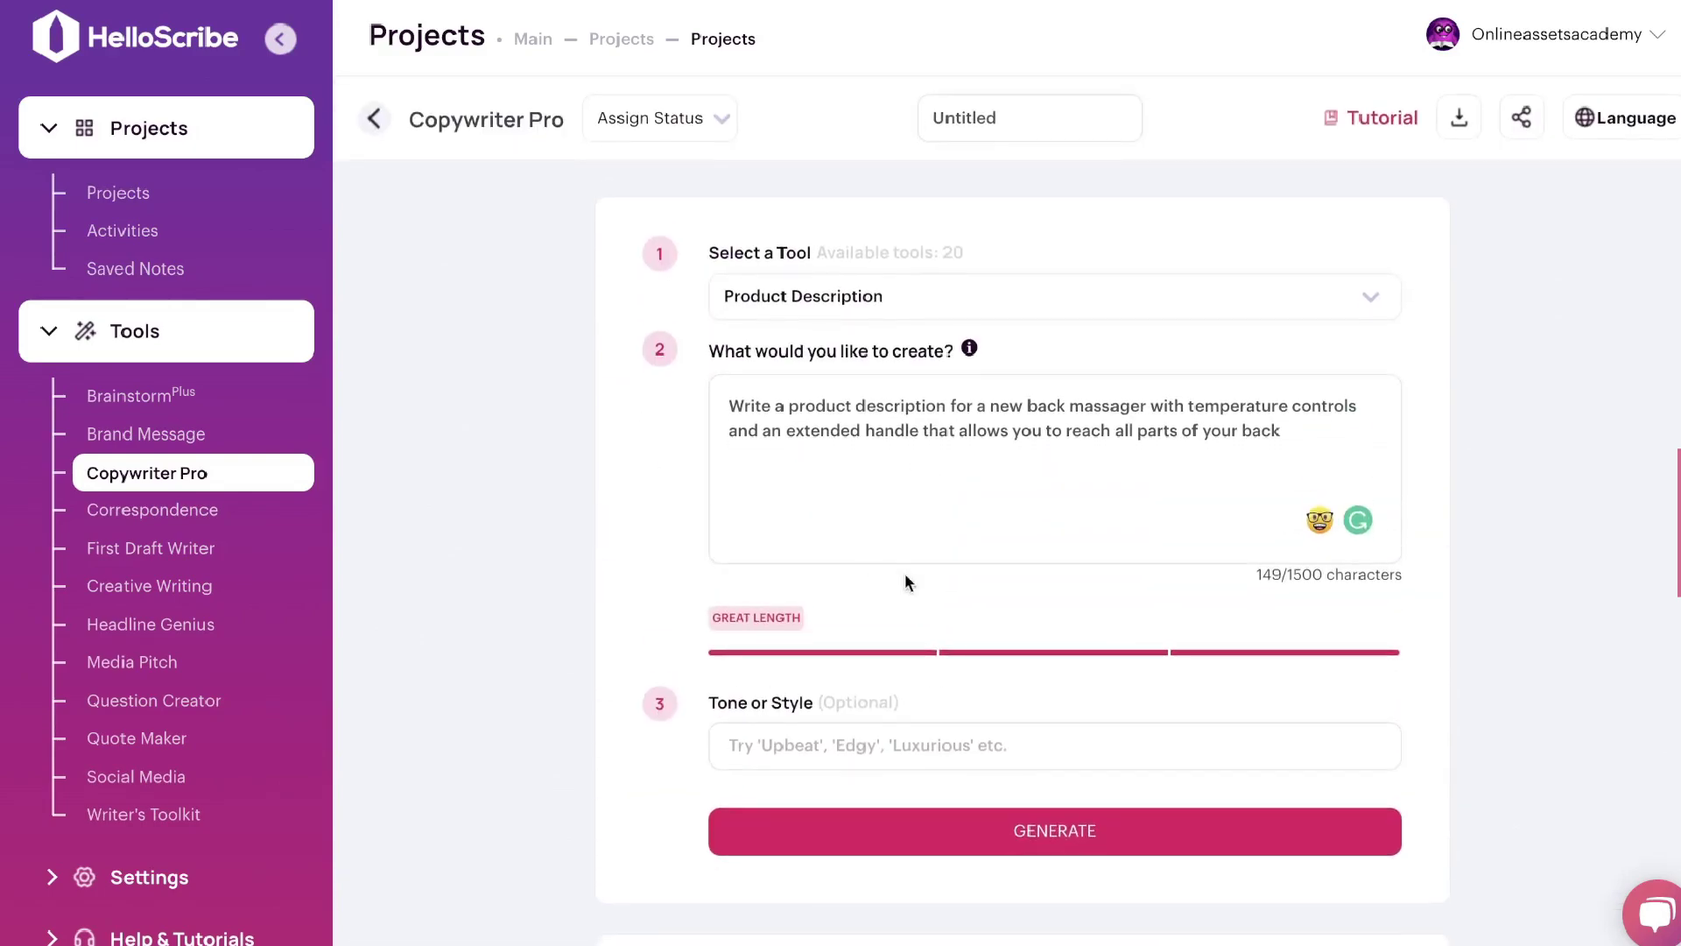
{"action": "scroll", "coordinate": [906, 414], "scroll_direction": "down", "scroll_amount": 6}
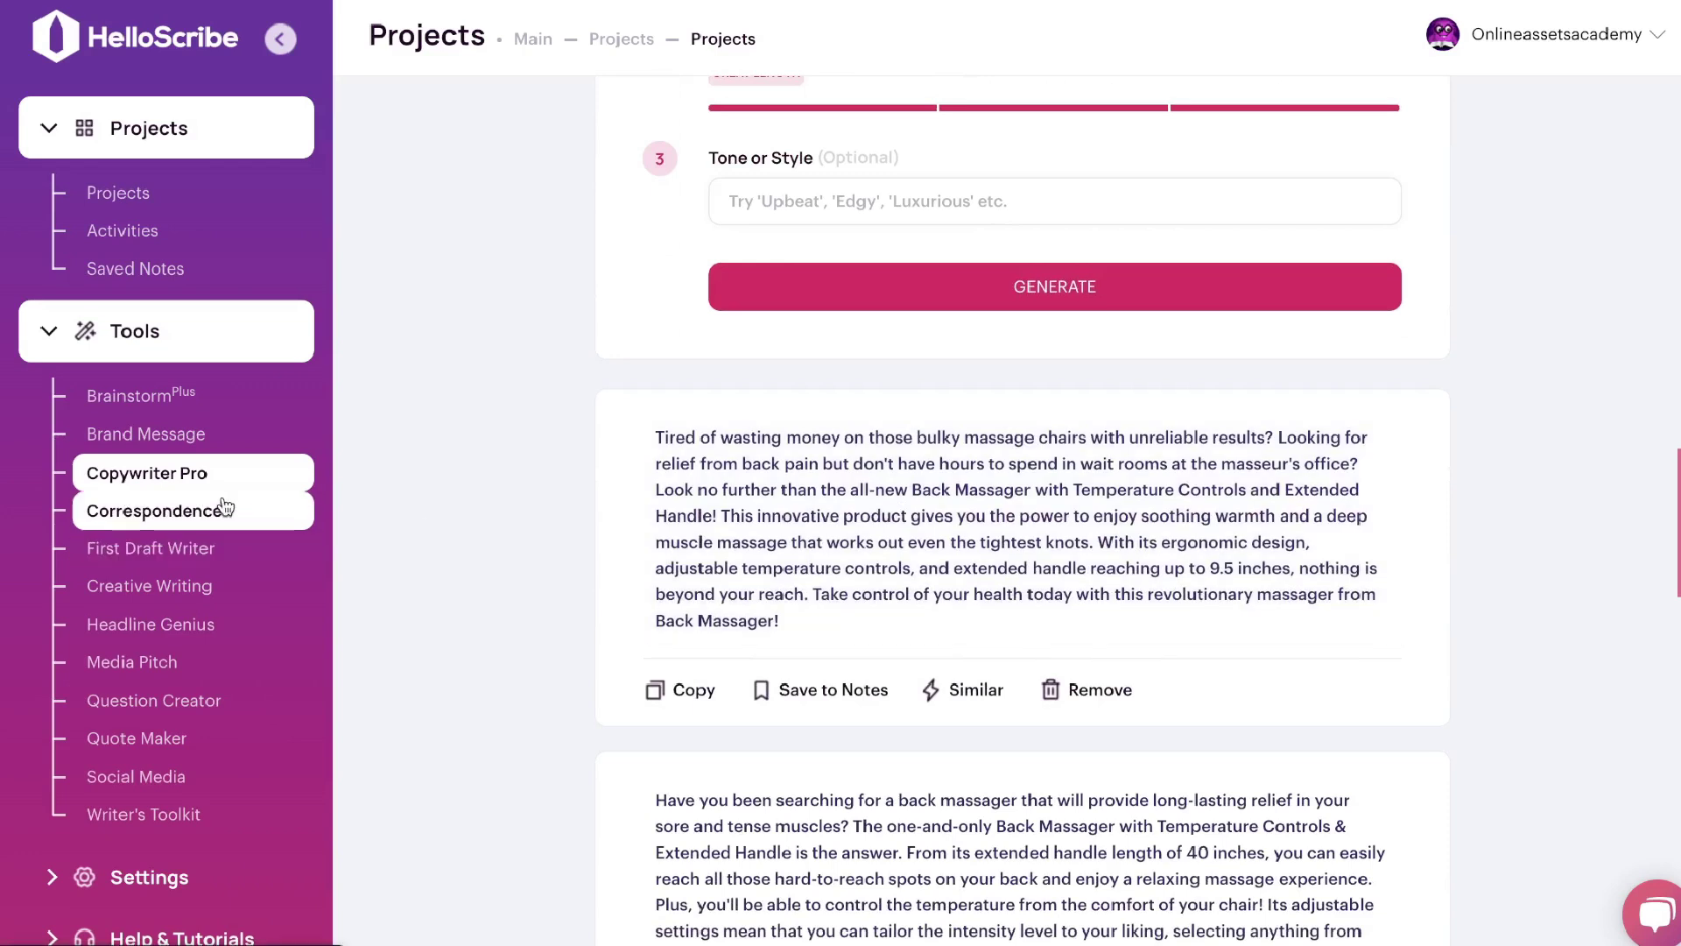
Open the BrainstormPlus module and choose Social Media Ideas as its tool
{"action": "left_click", "coordinate": [140, 396]}
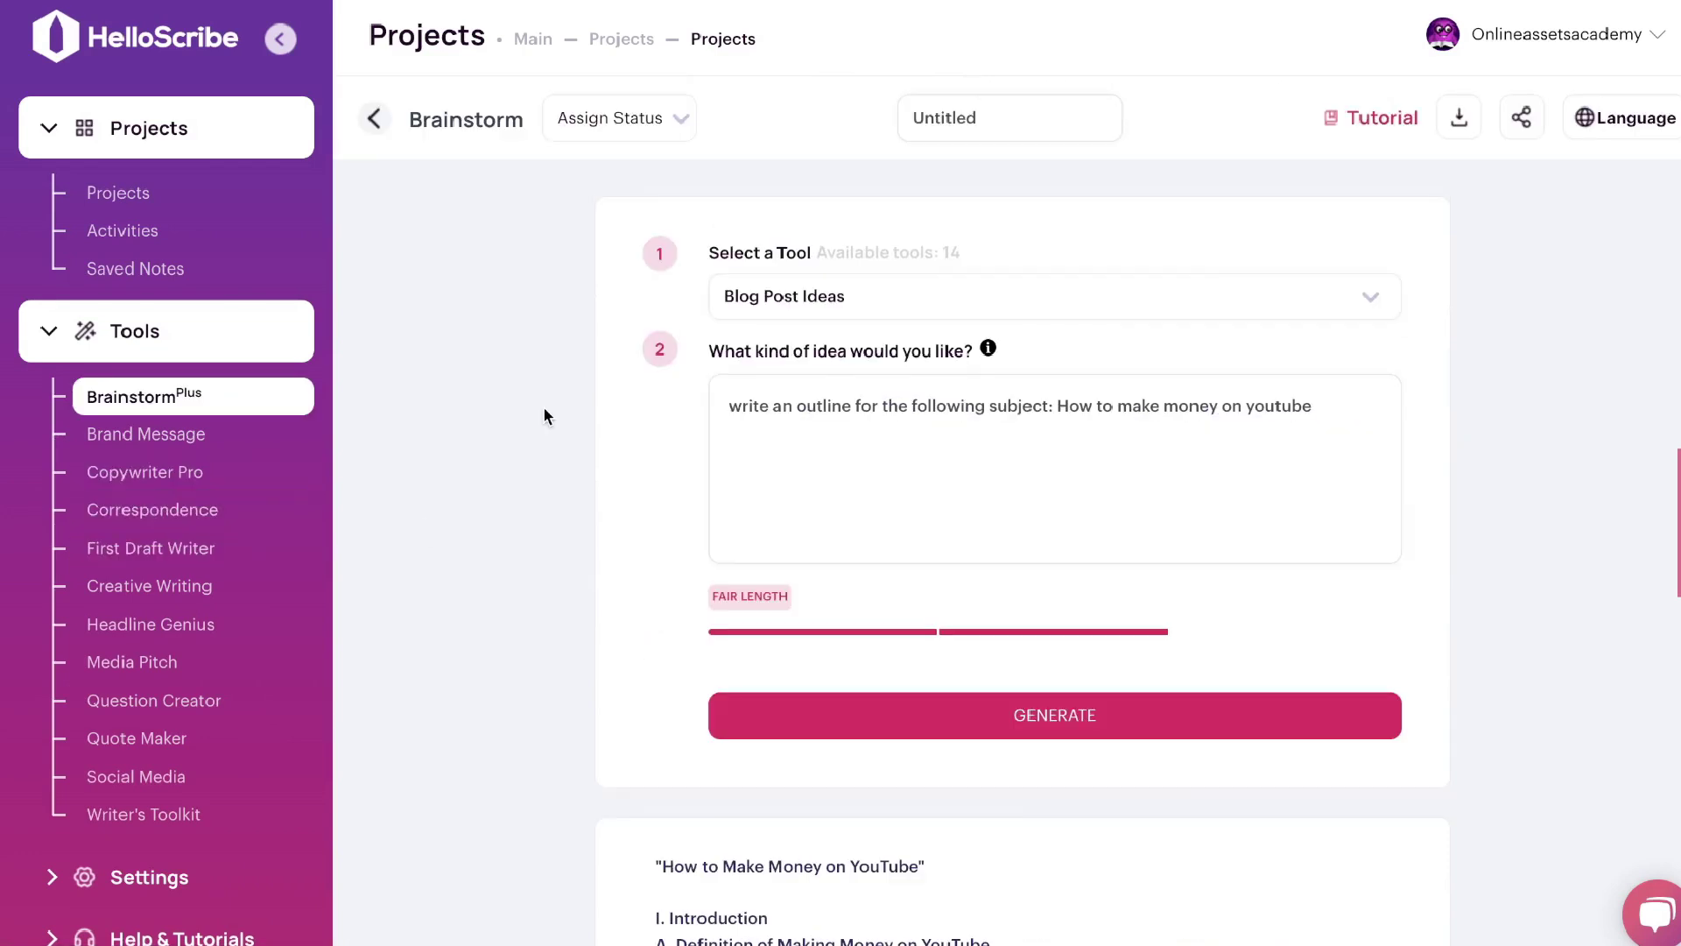
{"action": "left_click", "coordinate": [785, 315]}
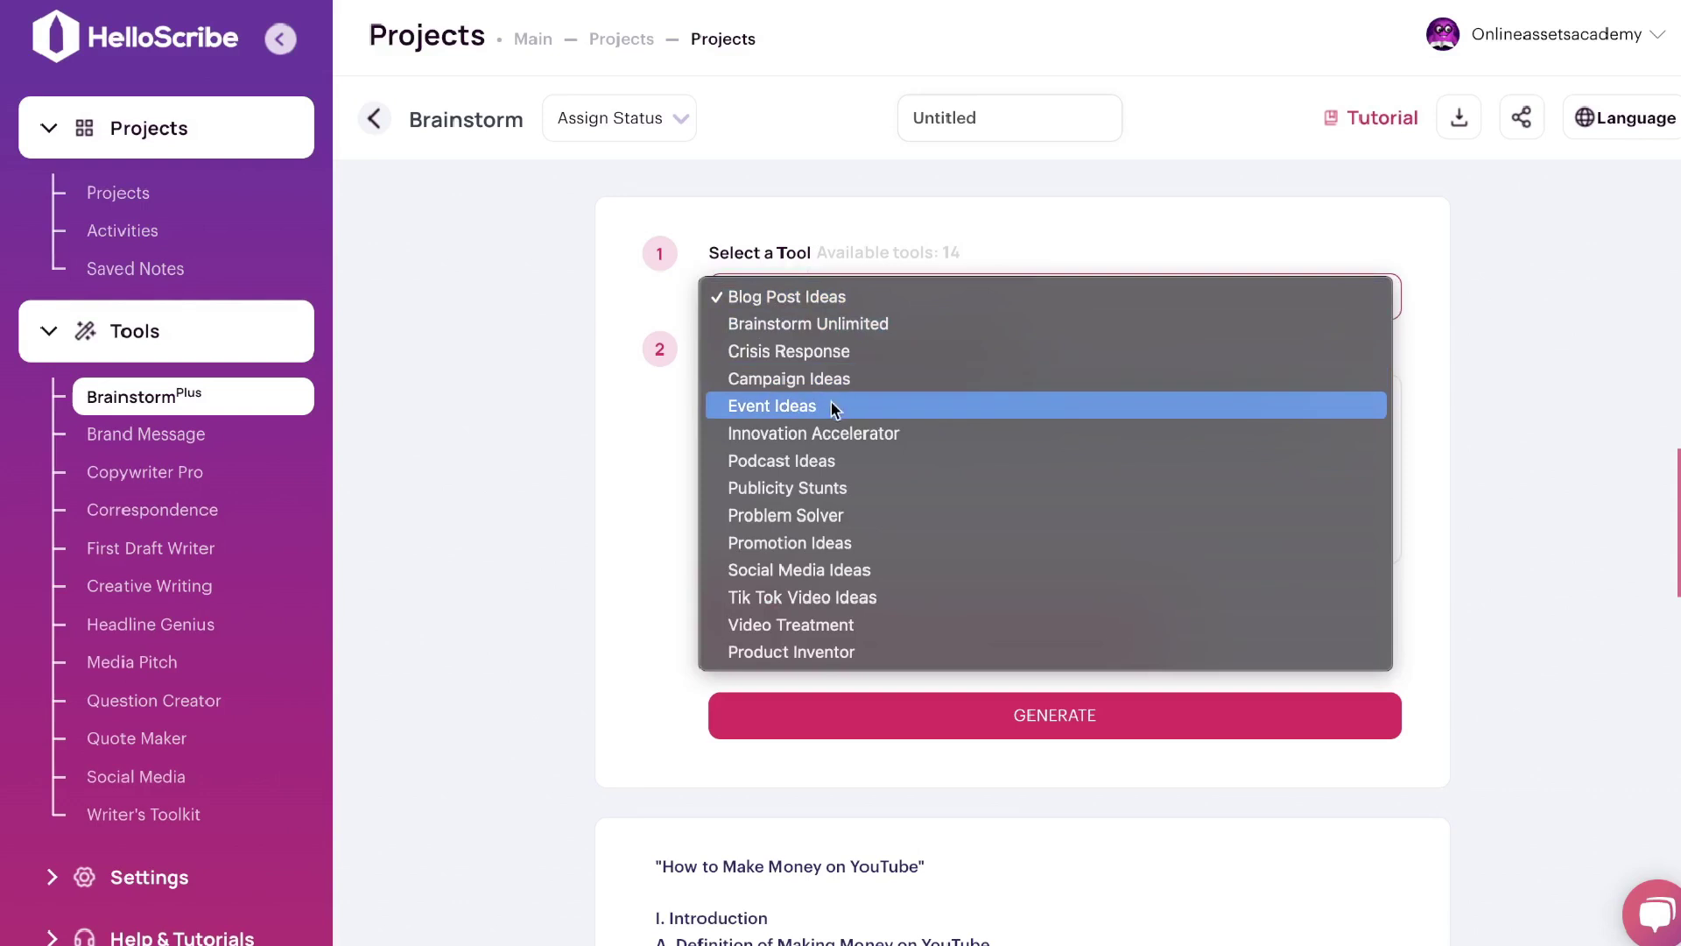
{"action": "key", "text": "Escape"}
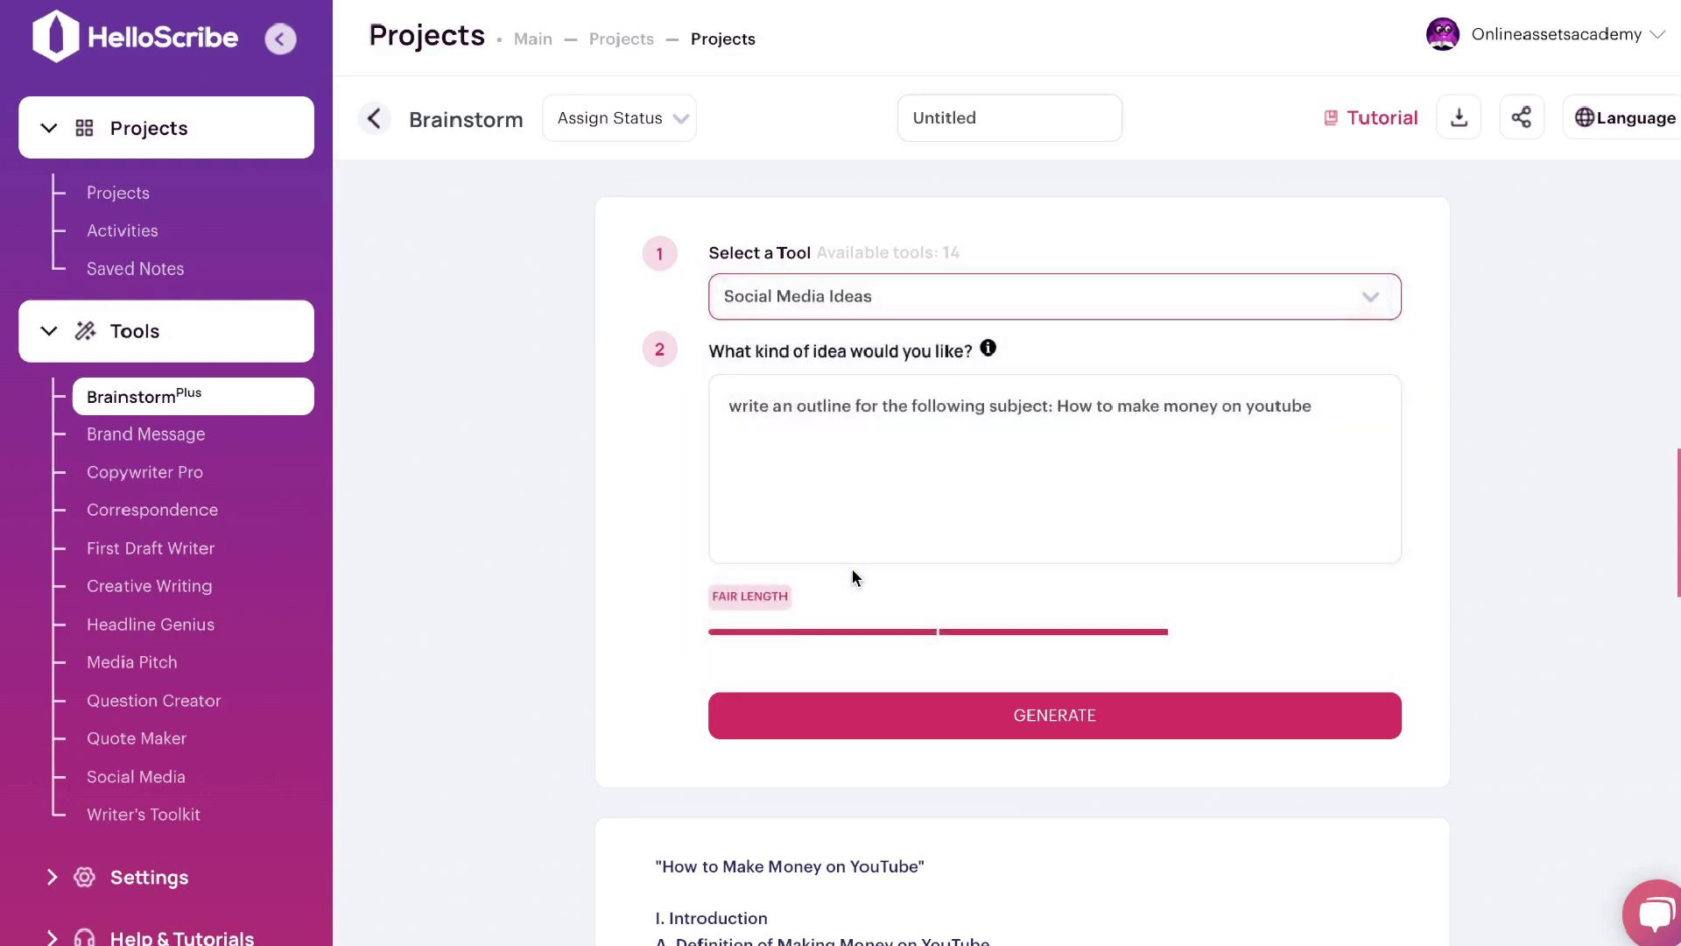
Generate ideas from the prompt "give me video ideas for a YouTube channel that is focused on ai copywriters and seo tools"
{"action": "left_click", "coordinate": [880, 406]}
{"action": "key", "text": "ctrl+a"}
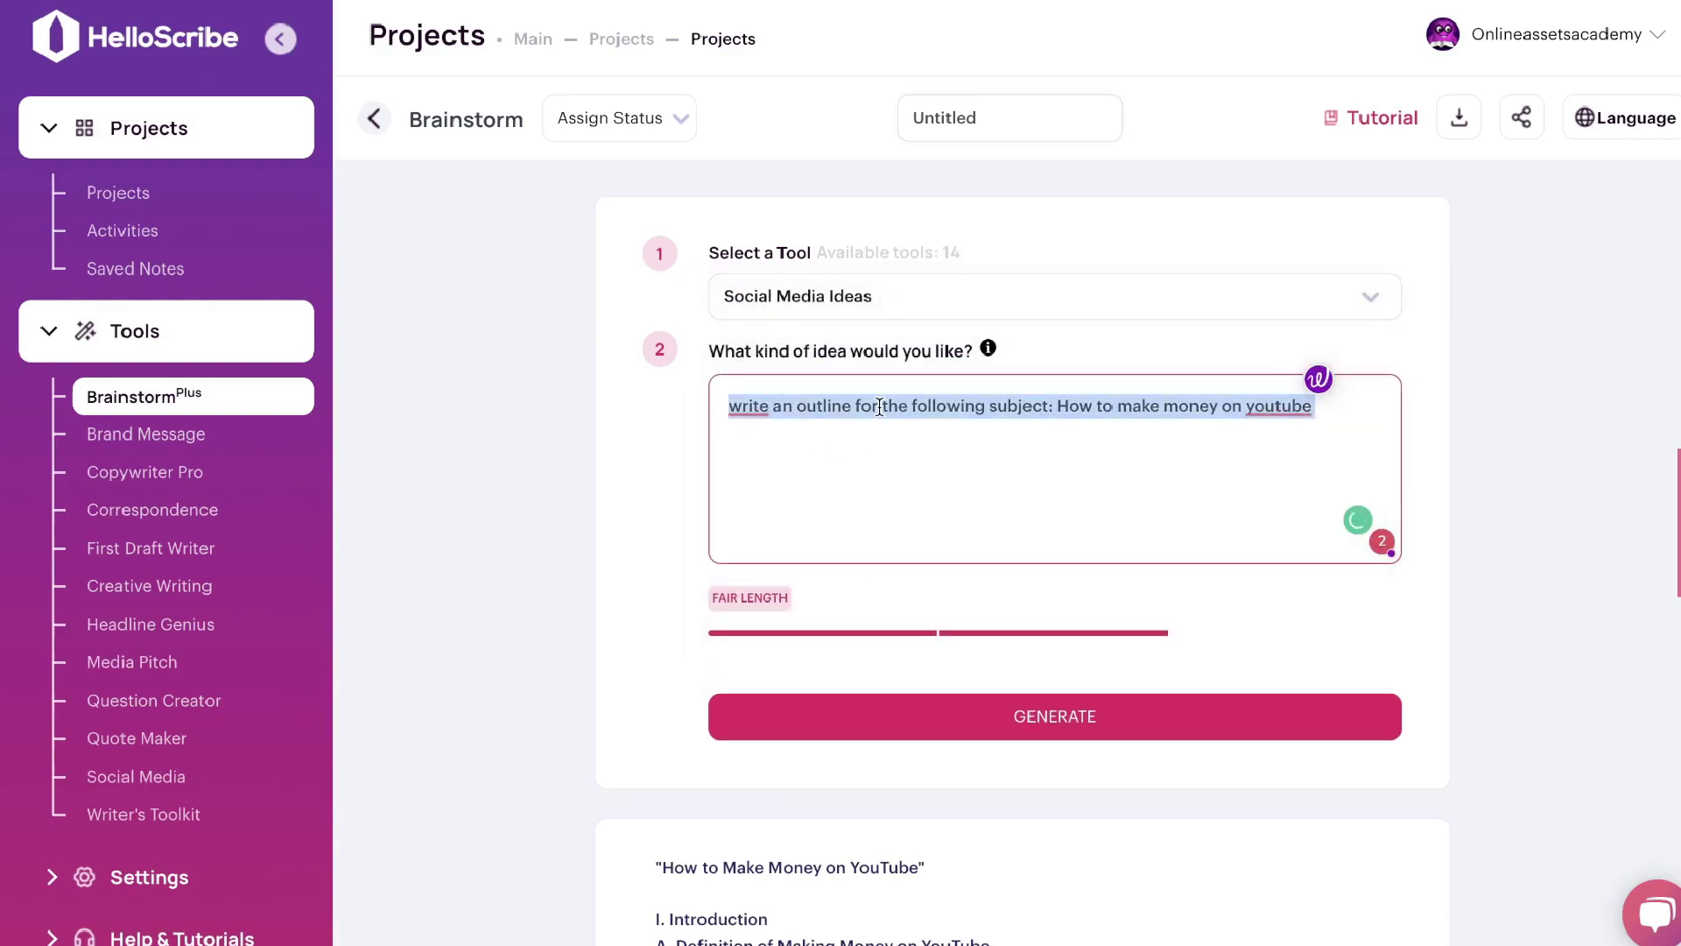
{"action": "type", "text": "writers and seo tools"}
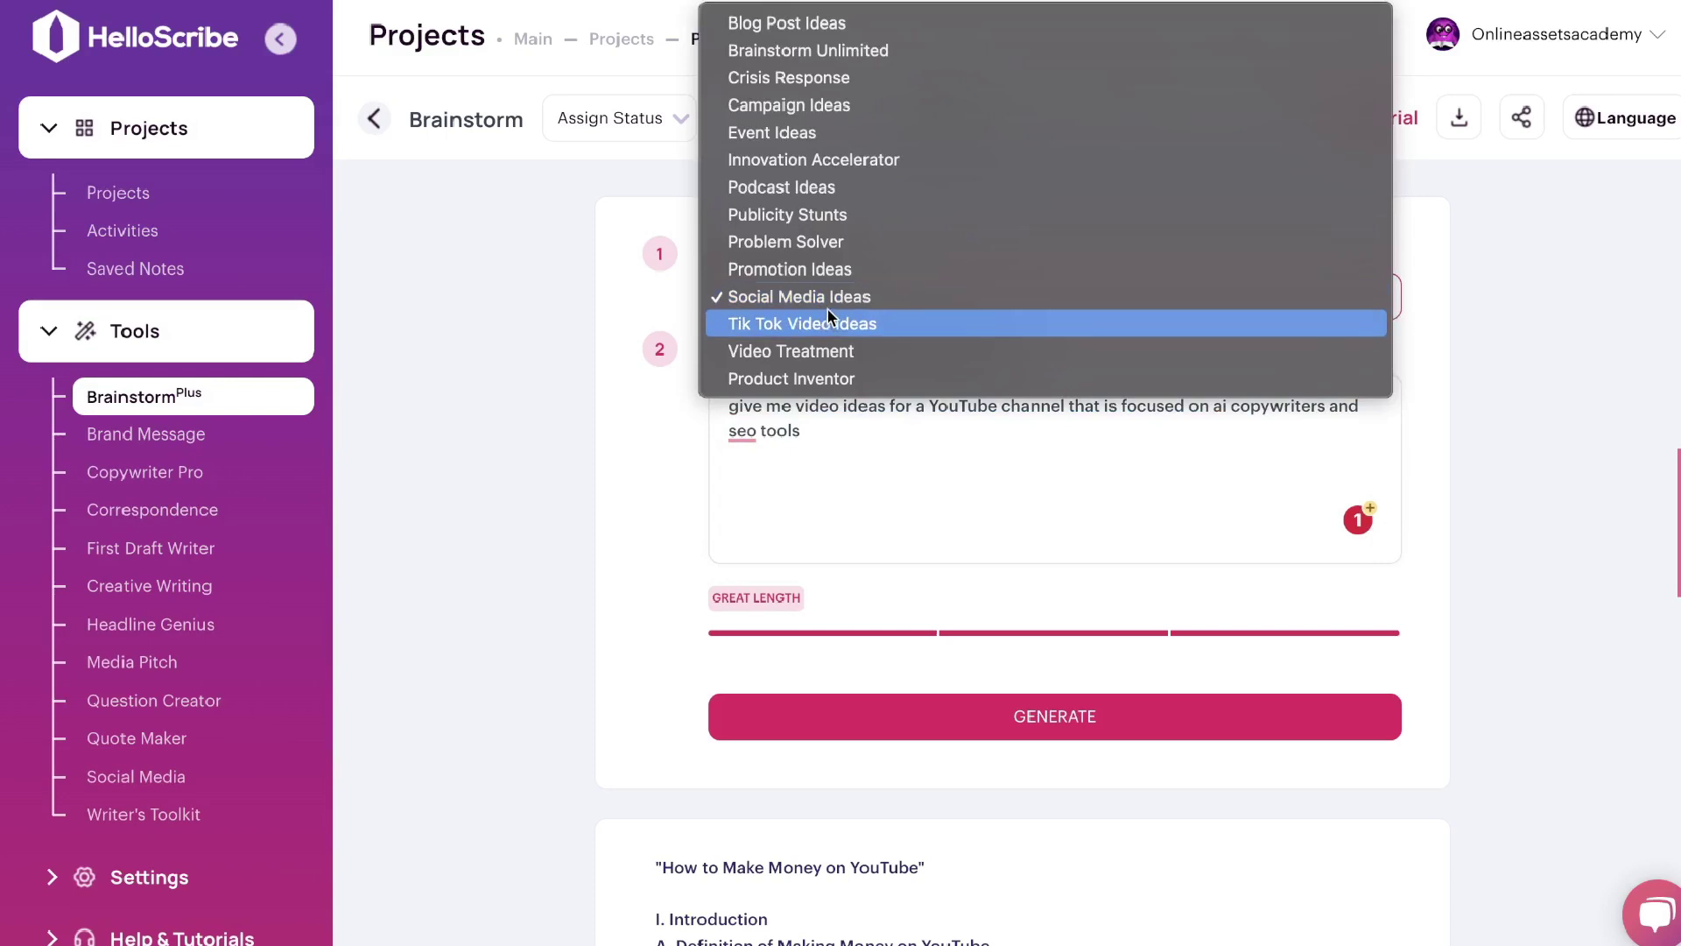
{"action": "left_click", "coordinate": [833, 298]}
{"action": "scroll", "coordinate": [847, 385], "scroll_direction": "down", "scroll_amount": 1}
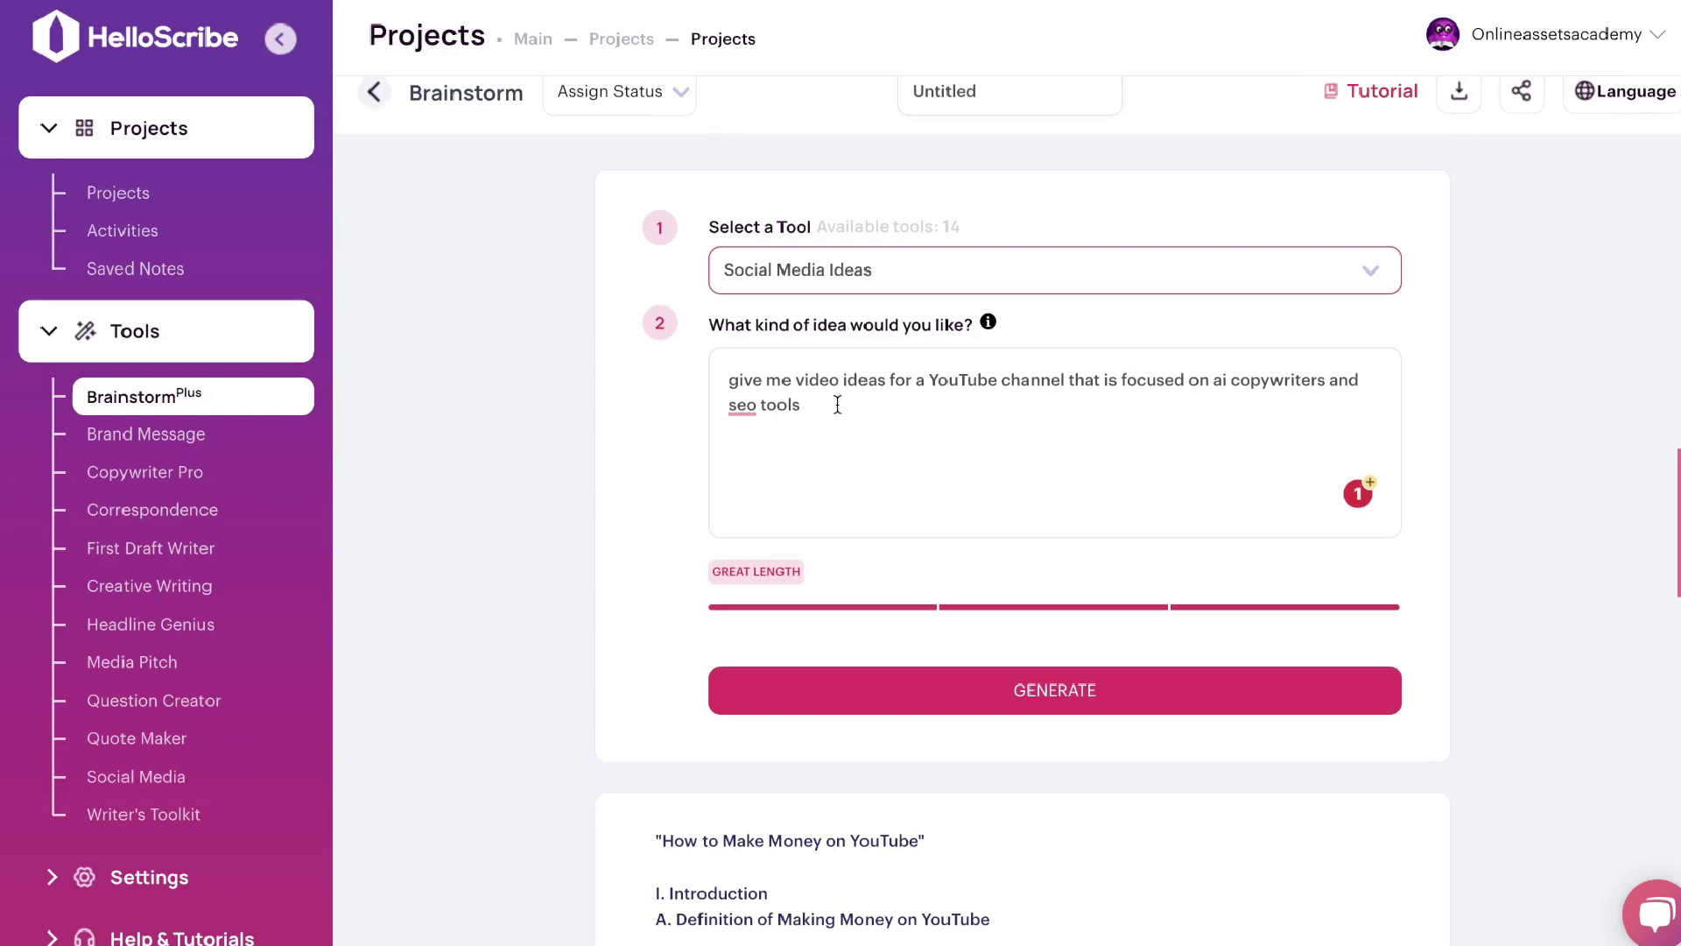
{"action": "scroll", "coordinate": [867, 534], "scroll_direction": "down", "scroll_amount": 1}
{"action": "left_click", "coordinate": [899, 611]}
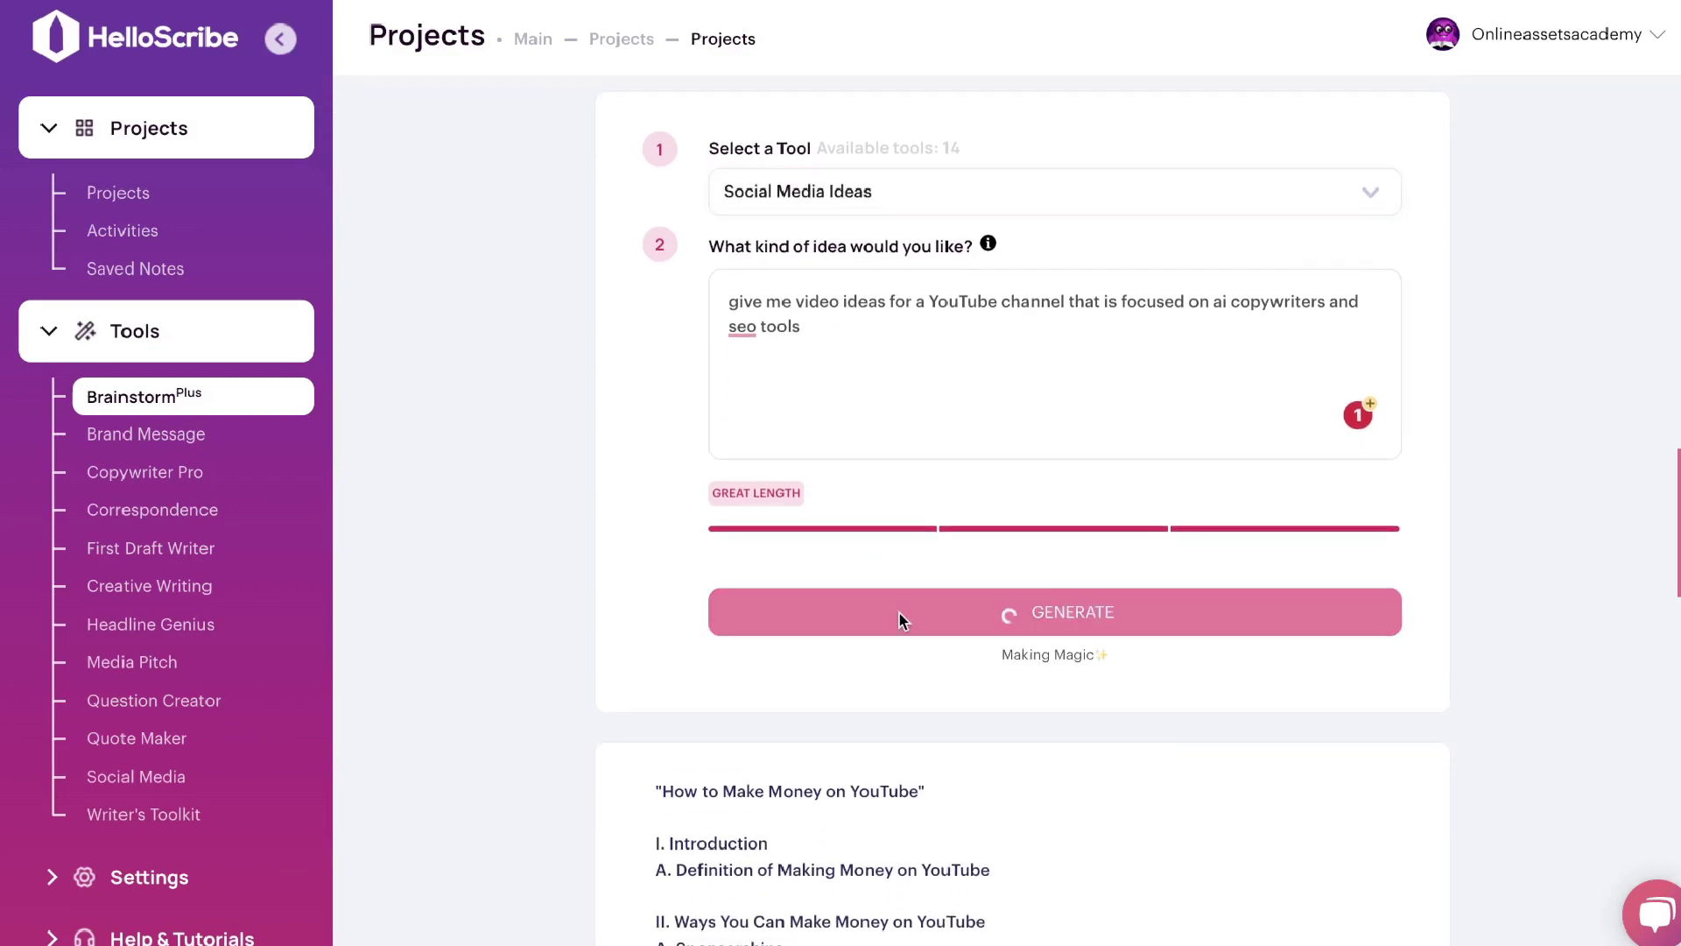
Read through the generated social media ideas and check how well they suit the YouTube channel prompt
{"action": "scroll", "coordinate": [876, 587], "scroll_direction": "down", "scroll_amount": 3}
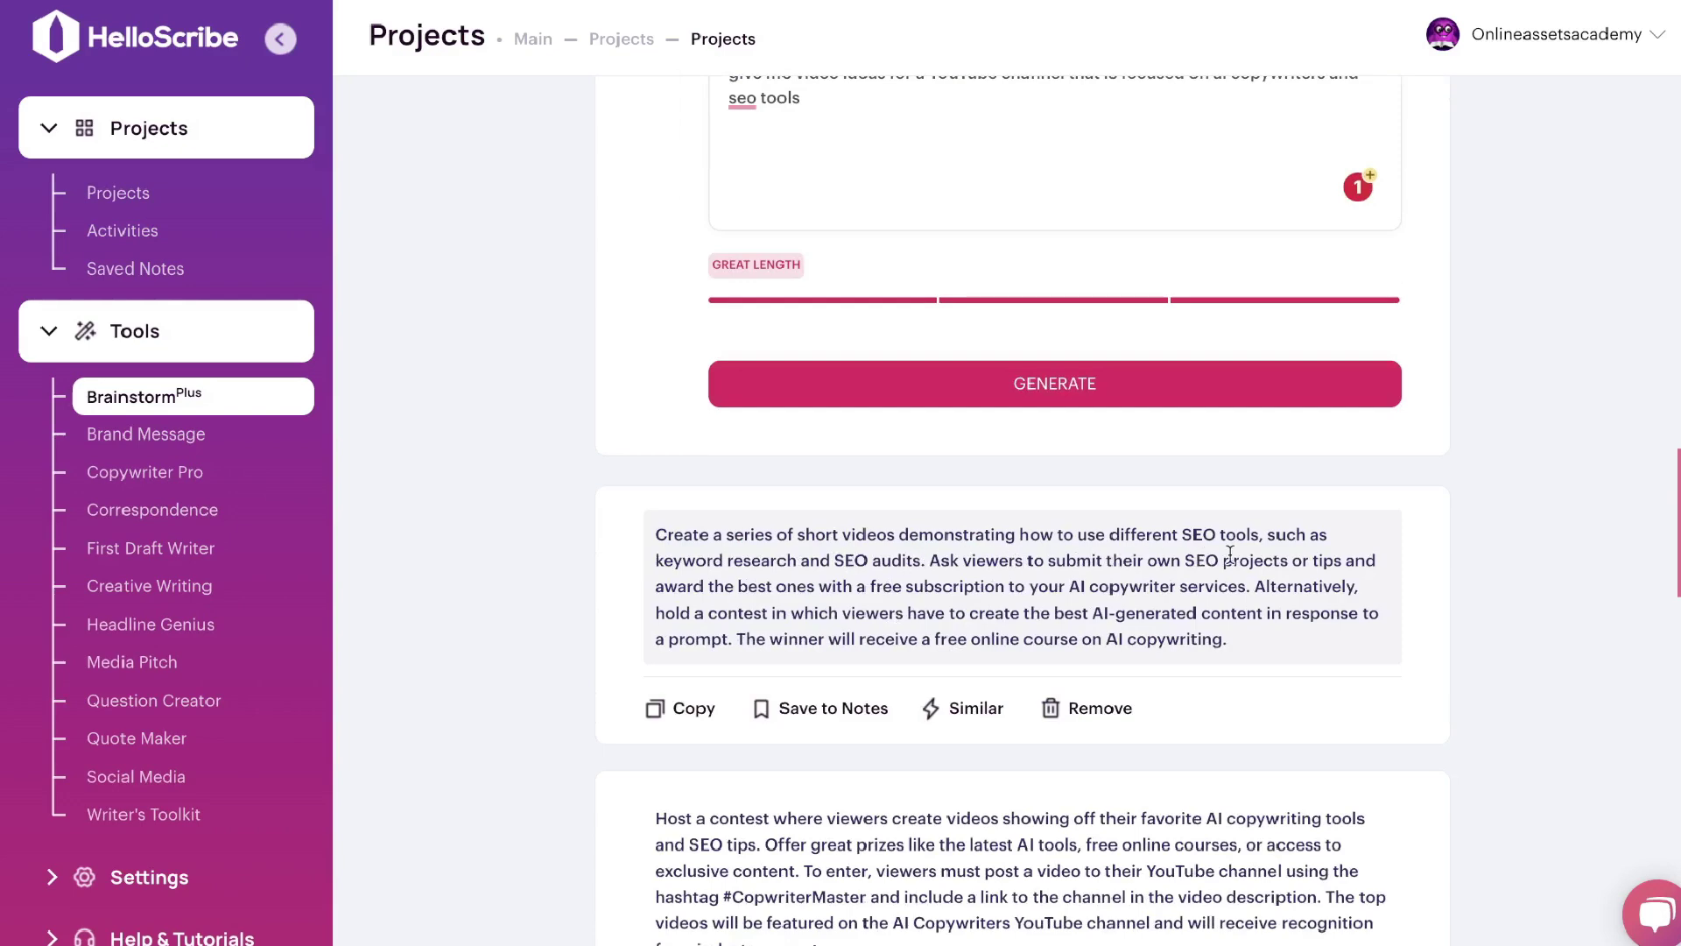
{"action": "scroll", "coordinate": [1139, 560], "scroll_direction": "down", "scroll_amount": 1}
{"action": "scroll", "coordinate": [979, 582], "scroll_direction": "down", "scroll_amount": 2}
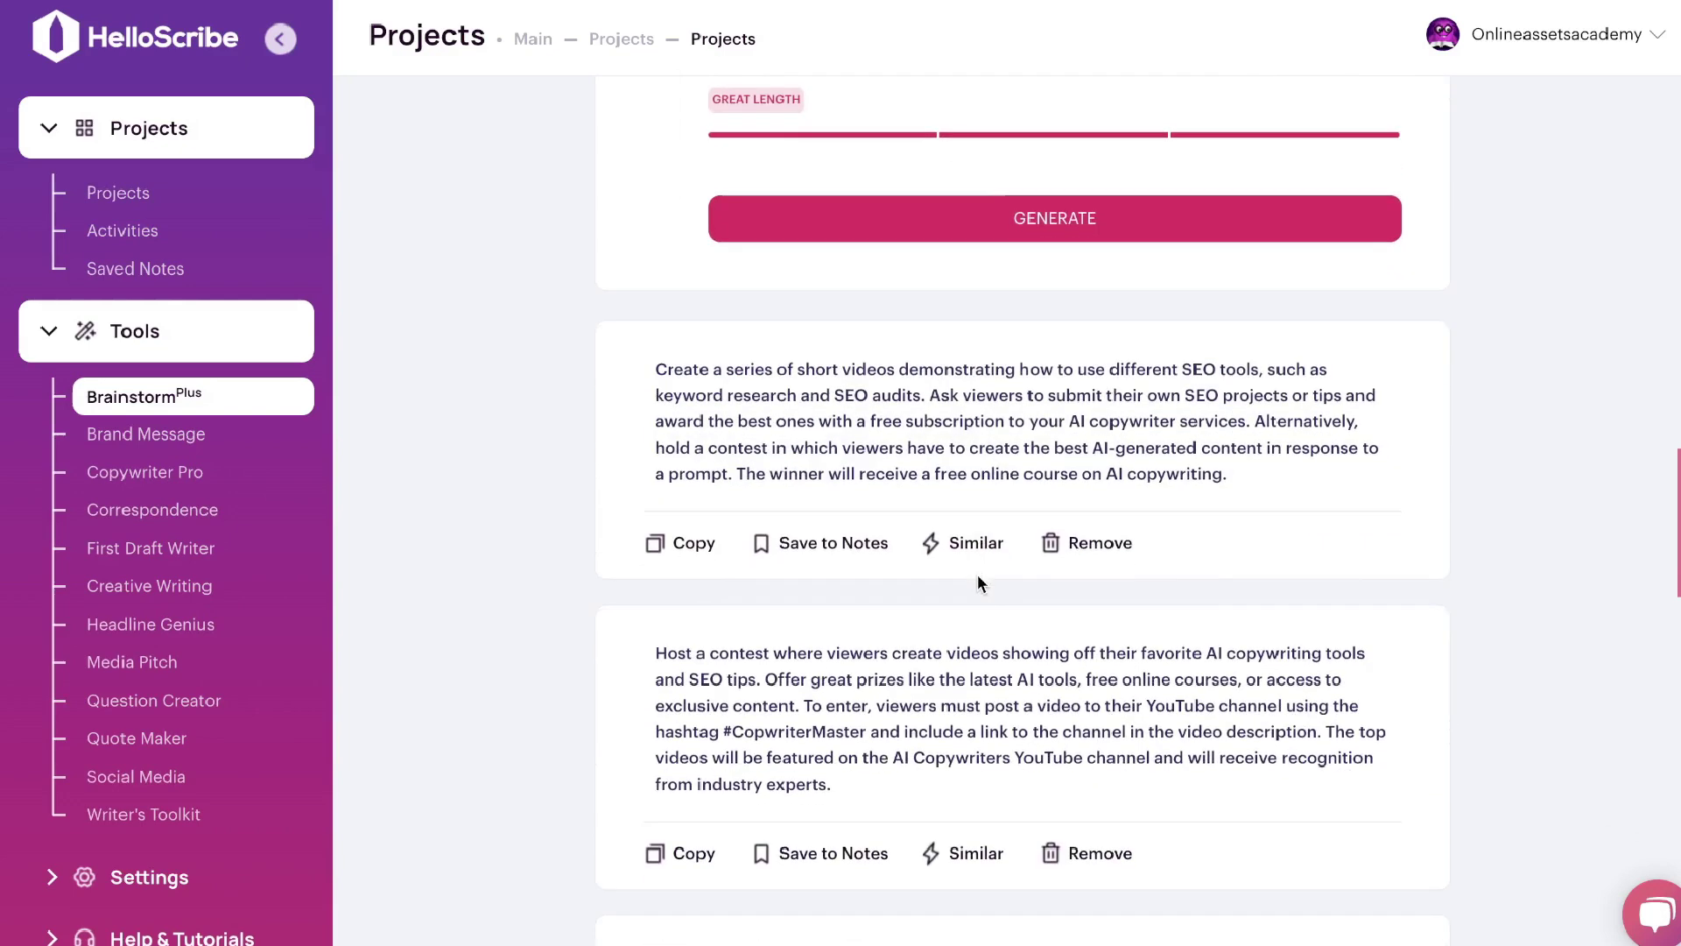
{"action": "scroll", "coordinate": [899, 690], "scroll_direction": "down", "scroll_amount": 1}
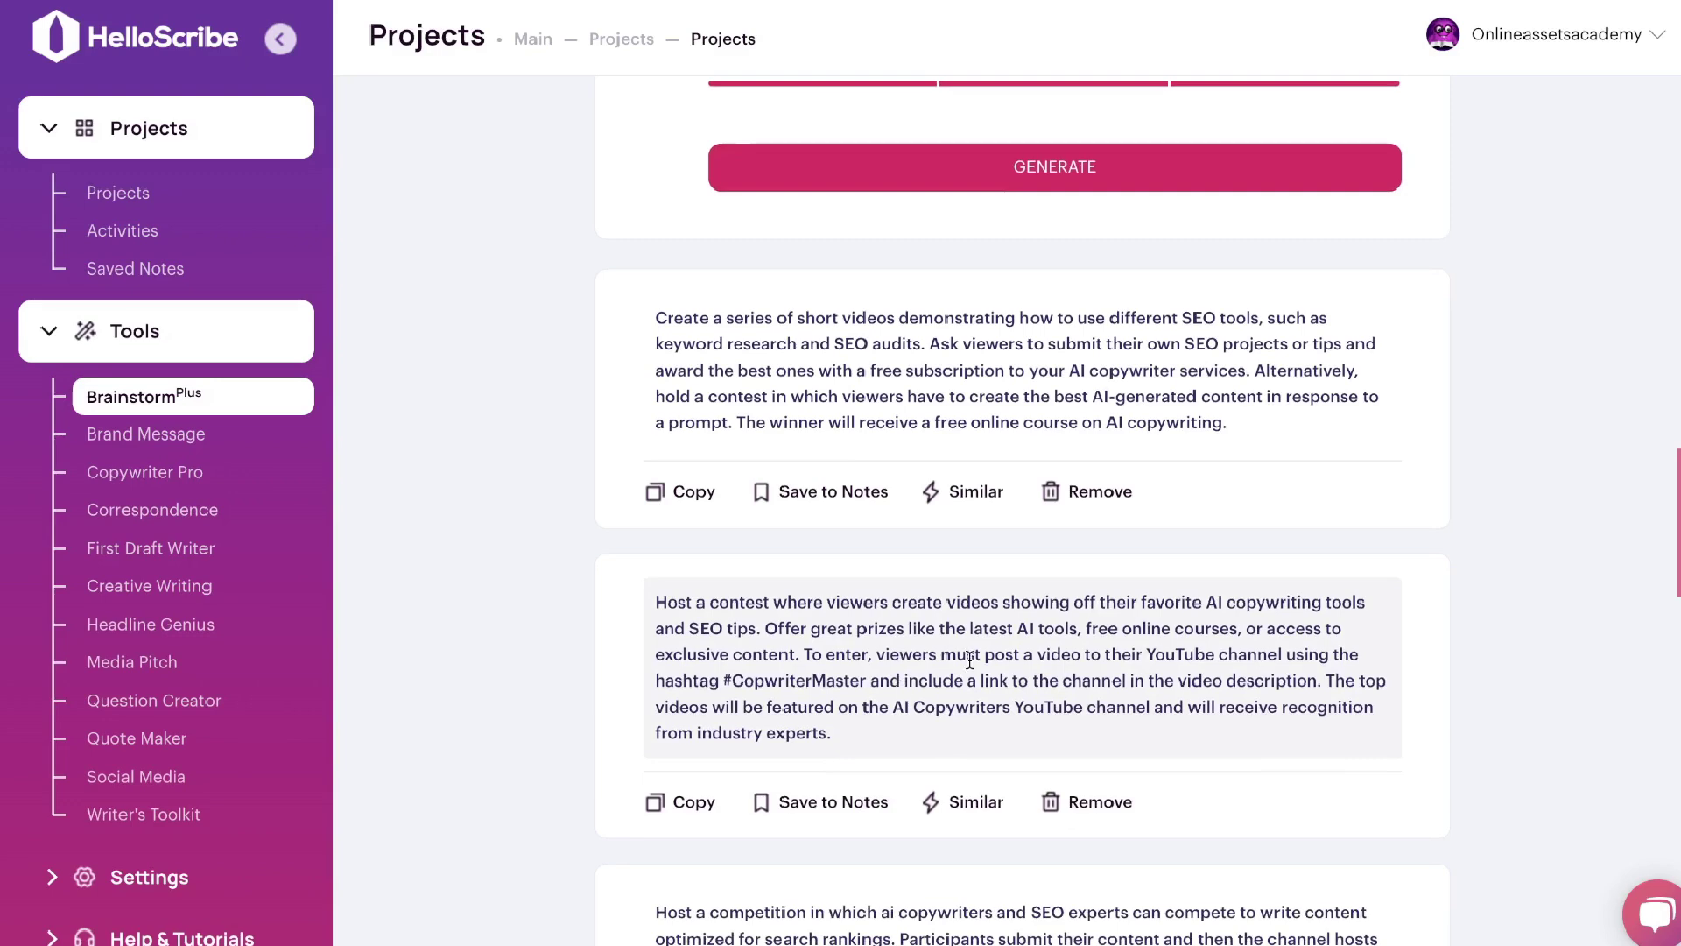
{"action": "scroll", "coordinate": [1061, 626], "scroll_direction": "down", "scroll_amount": 1}
{"action": "scroll", "coordinate": [1159, 605], "scroll_direction": "down", "scroll_amount": 1}
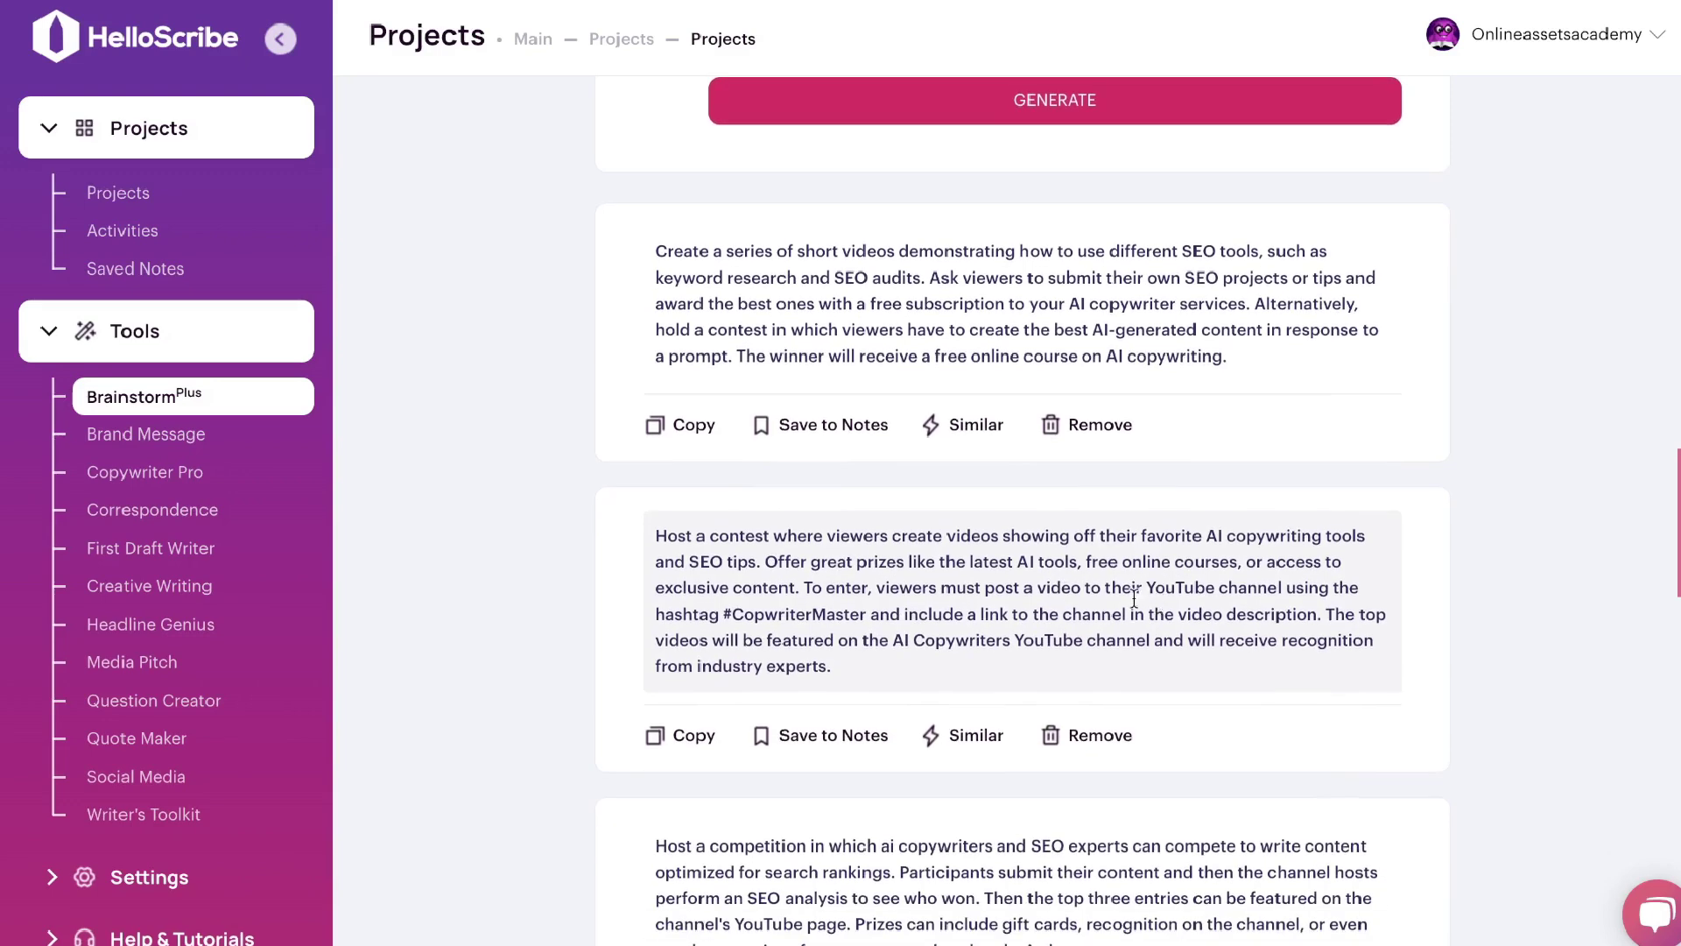
{"action": "scroll", "coordinate": [841, 592], "scroll_direction": "down", "scroll_amount": 1}
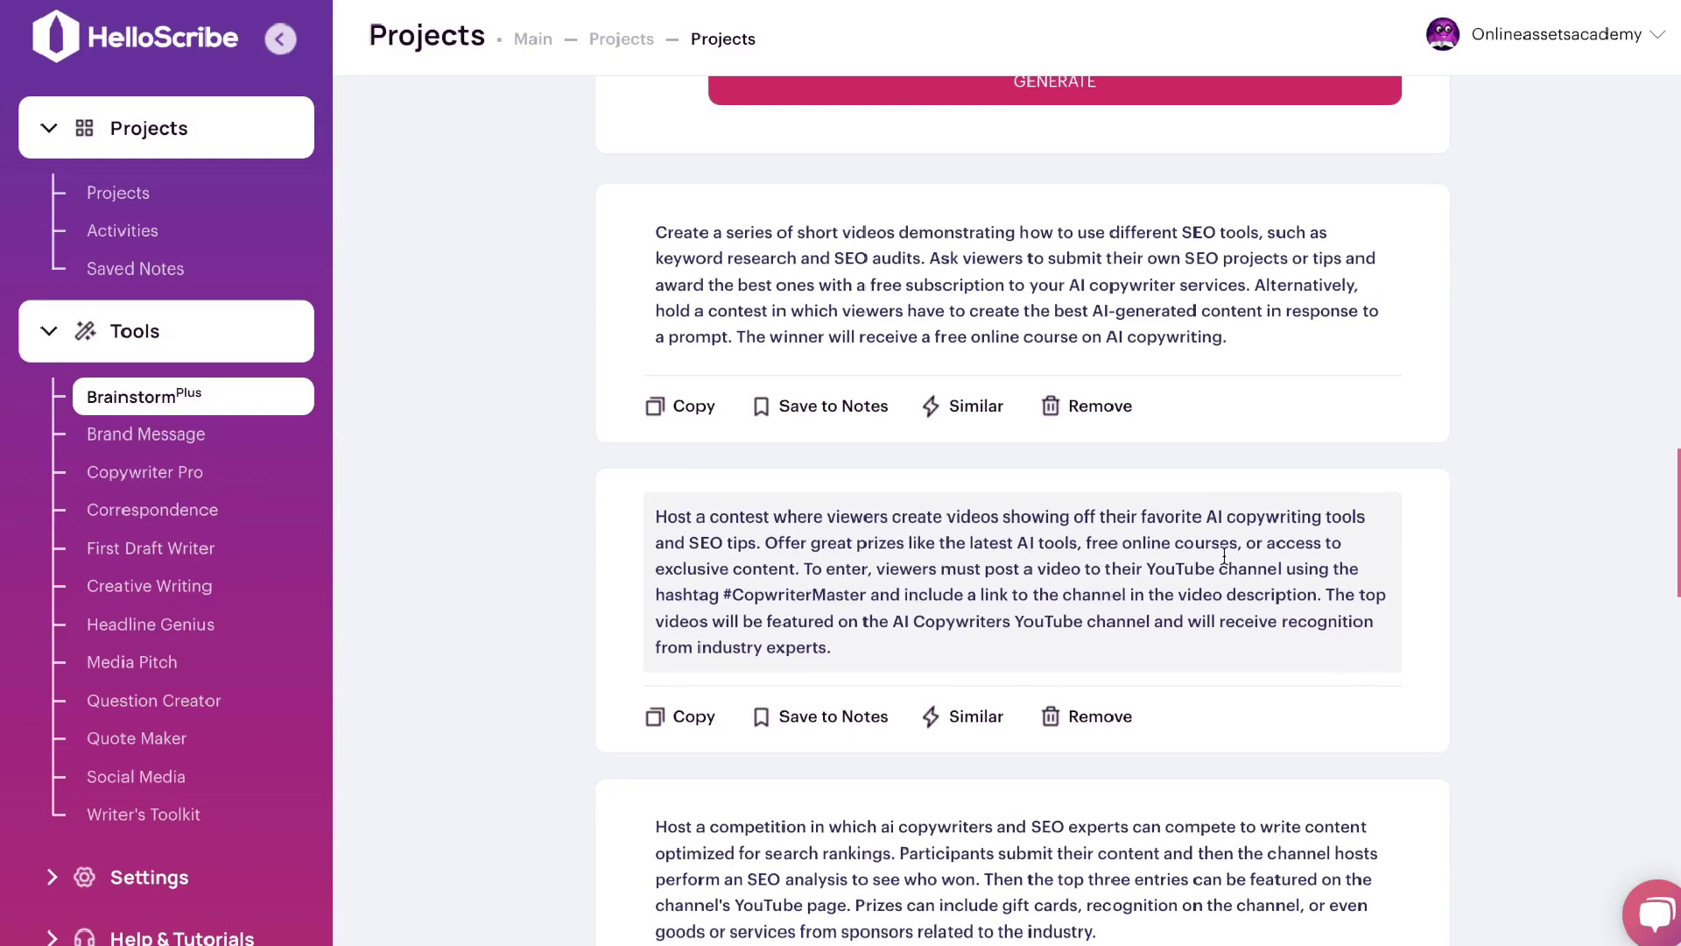
{"action": "scroll", "coordinate": [869, 586], "scroll_direction": "down", "scroll_amount": 1}
{"action": "left_click_drag", "start_coordinate": [812, 558], "coordinate": [686, 480]}
{"action": "scroll", "coordinate": [1090, 557], "scroll_direction": "down", "scroll_amount": 3}
{"action": "left_click", "coordinate": [908, 652]}
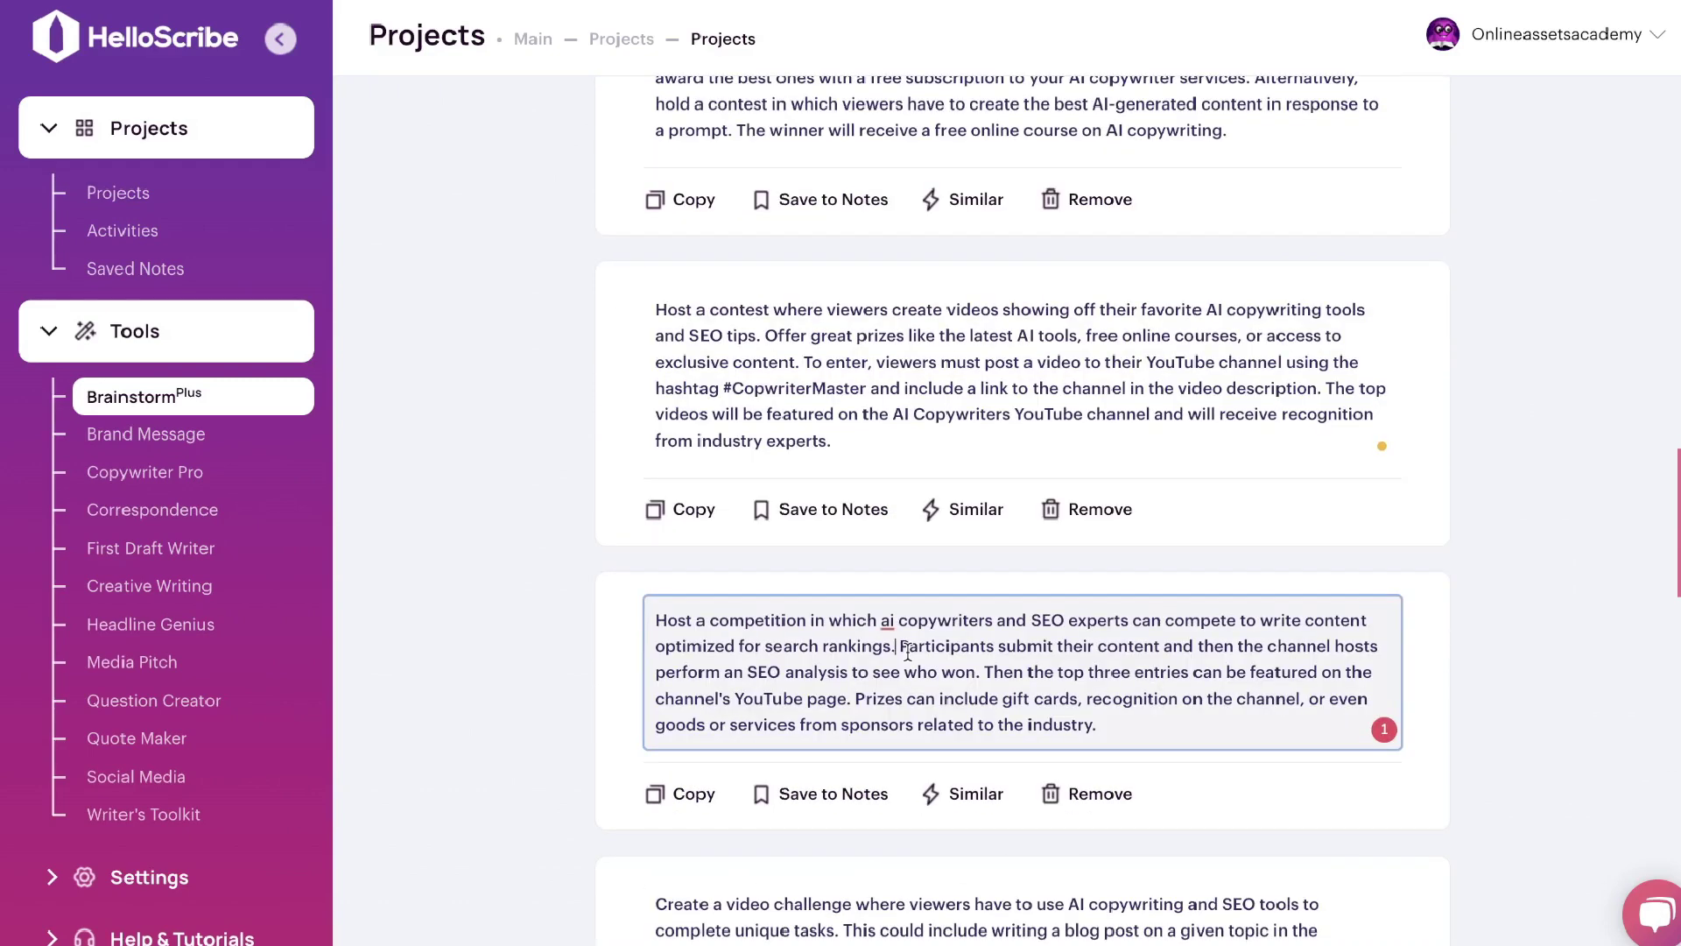
{"action": "left_click_drag", "start_coordinate": [909, 652], "coordinate": [1006, 671]}
{"action": "left_click", "coordinate": [1022, 704]}
{"action": "scroll", "coordinate": [1109, 718], "scroll_direction": "down", "scroll_amount": 1}
{"action": "scroll", "coordinate": [1109, 718], "scroll_direction": "up", "scroll_amount": 10}
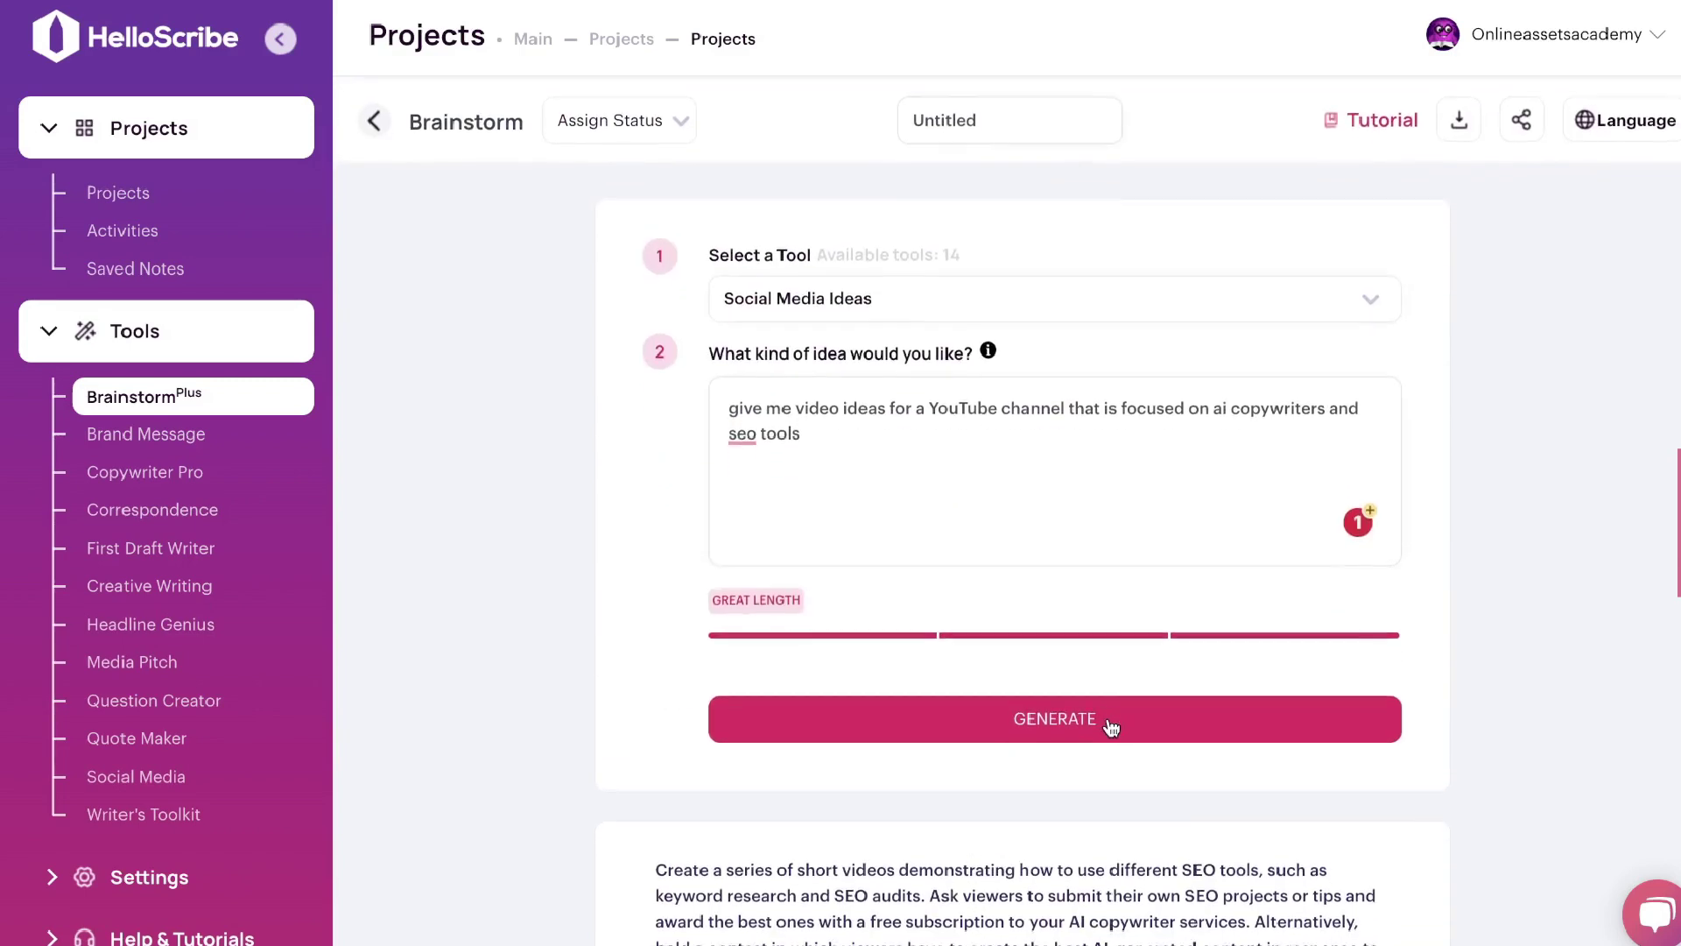
Generate Tik Tok Video Ideas from the same YouTube channel prompt and look over the first results
{"action": "left_click", "coordinate": [929, 308]}
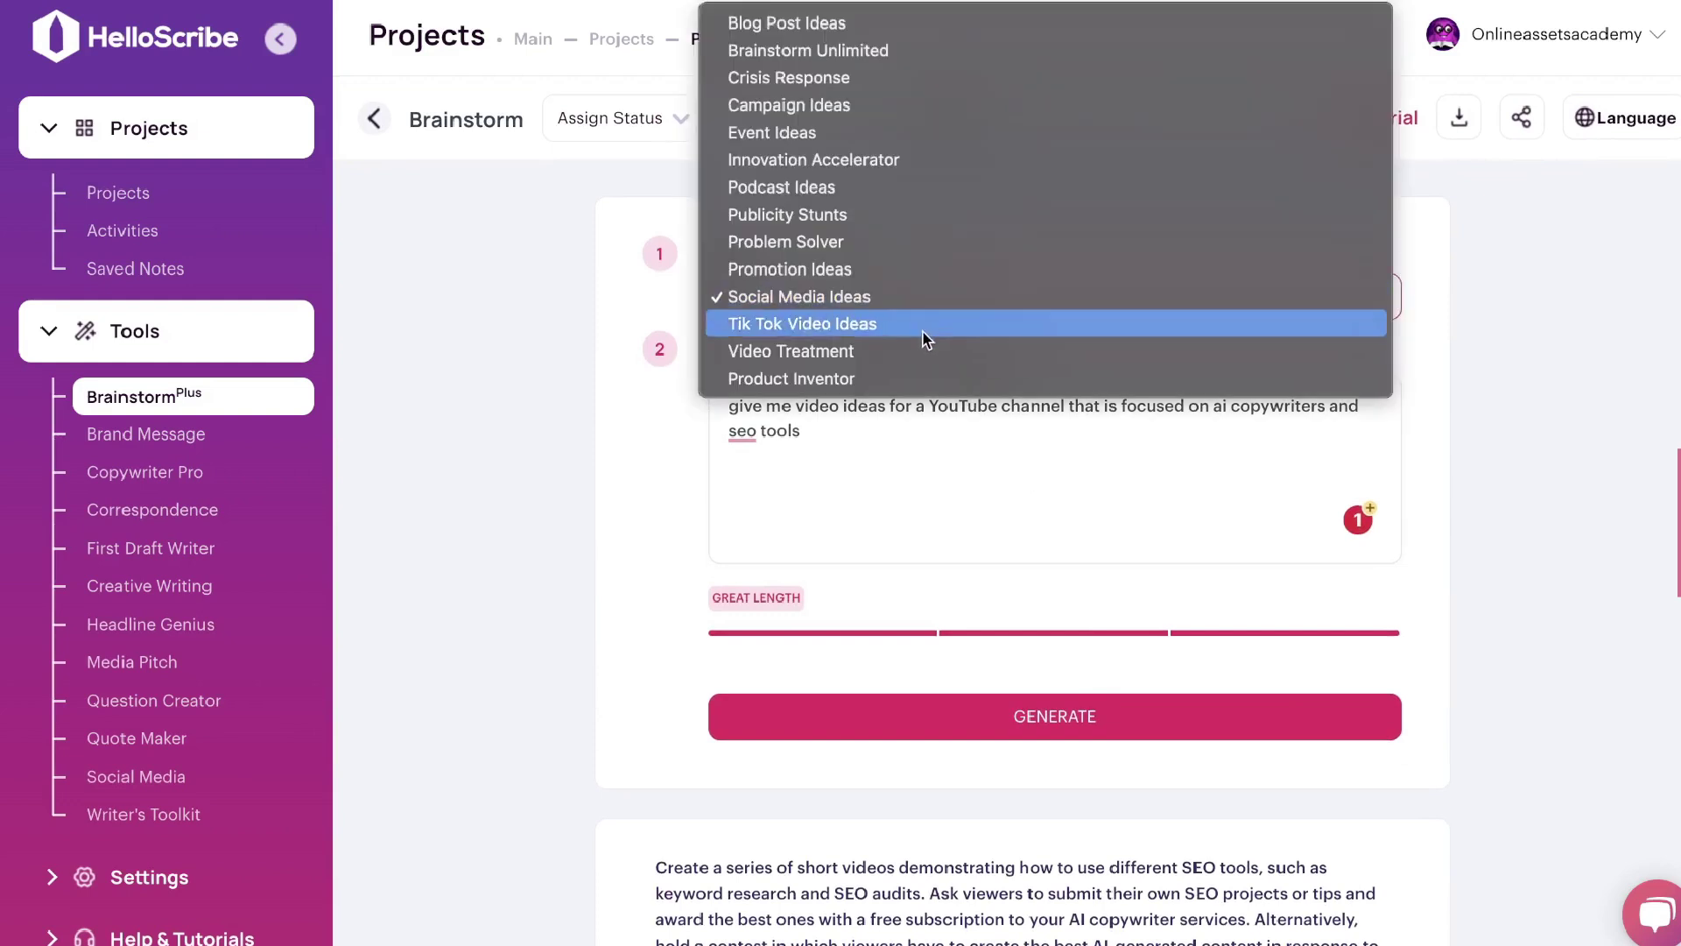
{"action": "left_click", "coordinate": [922, 320]}
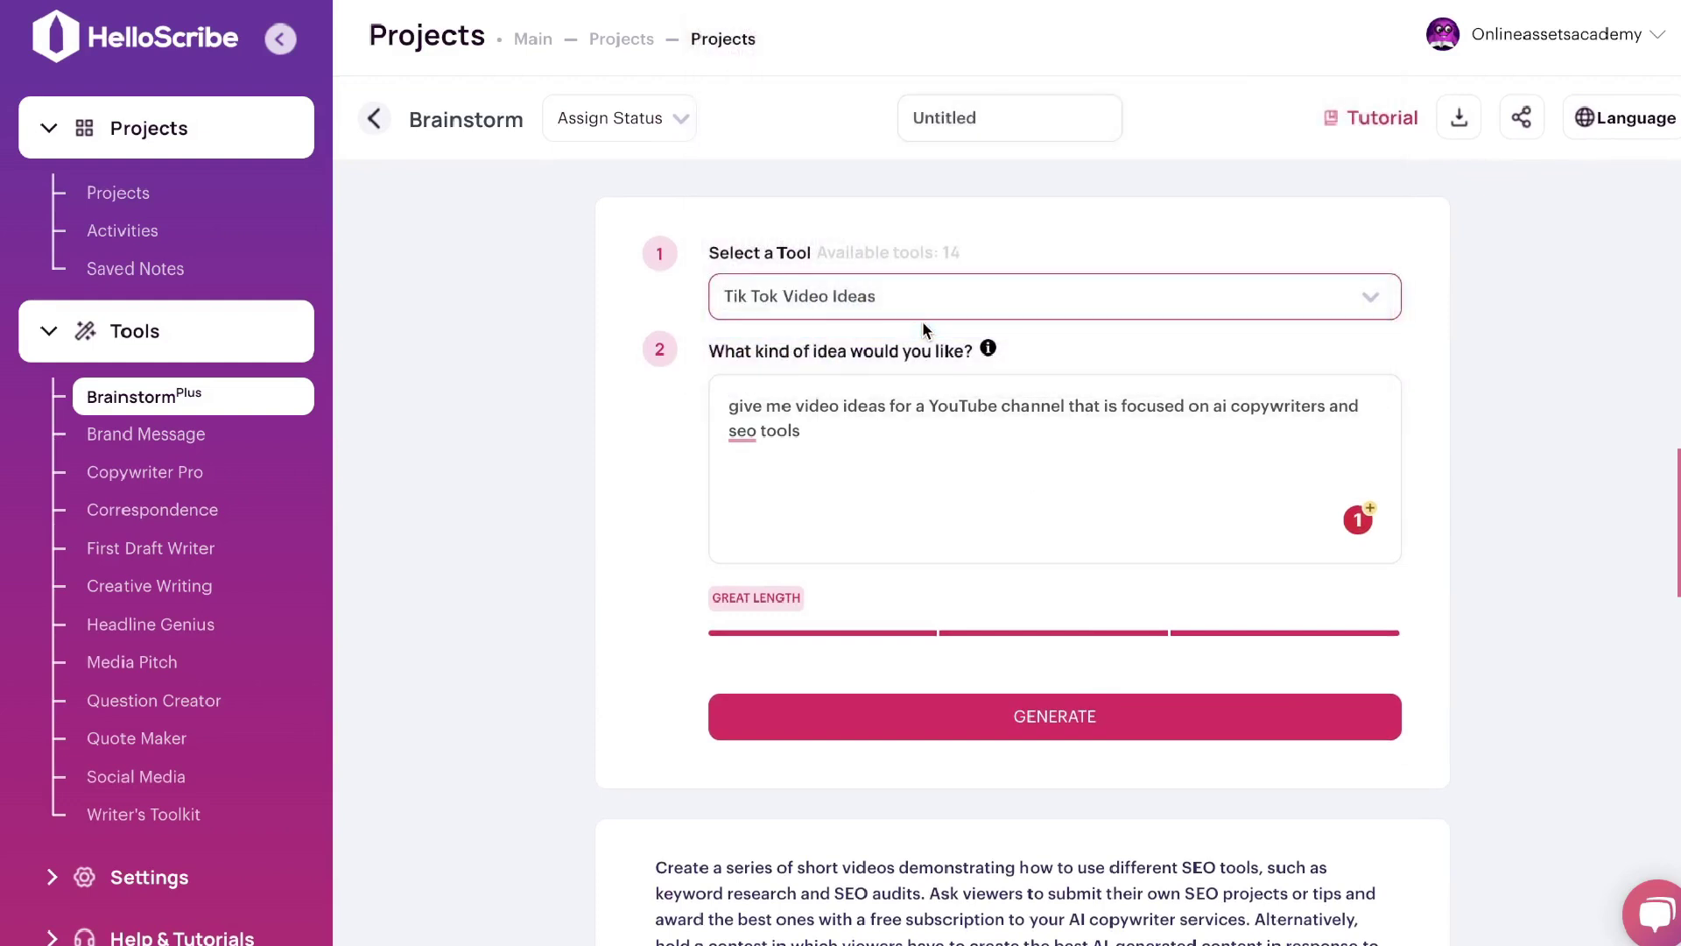
{"action": "triple_click", "coordinate": [899, 432]}
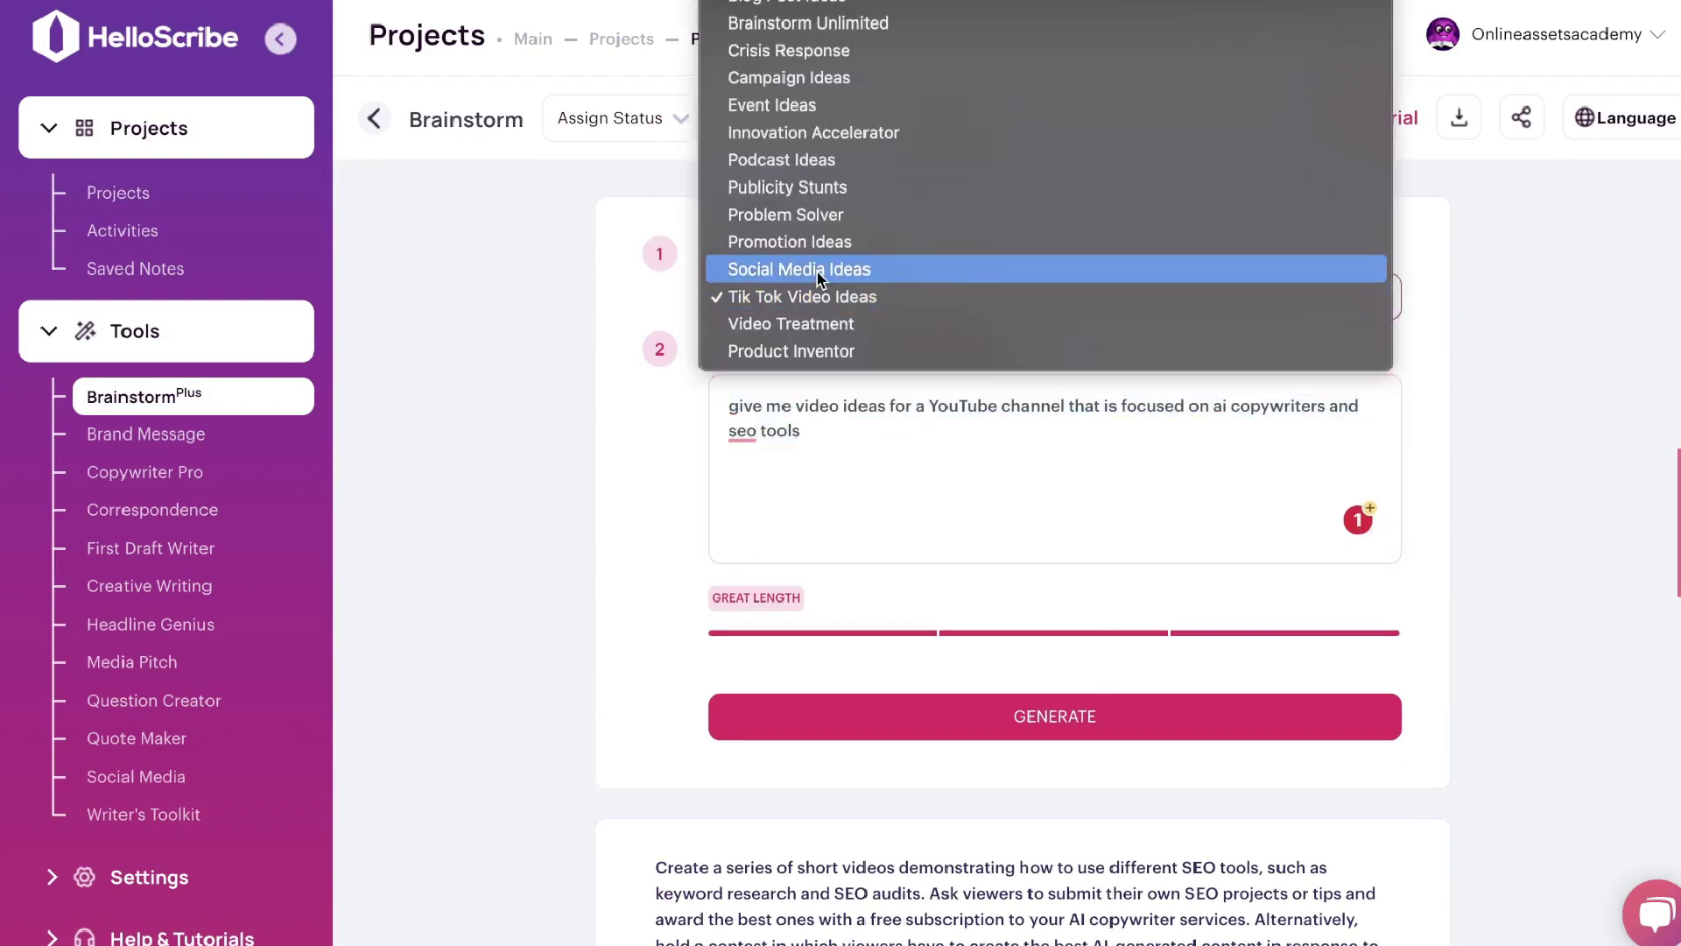
{"action": "scroll", "coordinate": [819, 263], "scroll_direction": "down", "scroll_amount": 1}
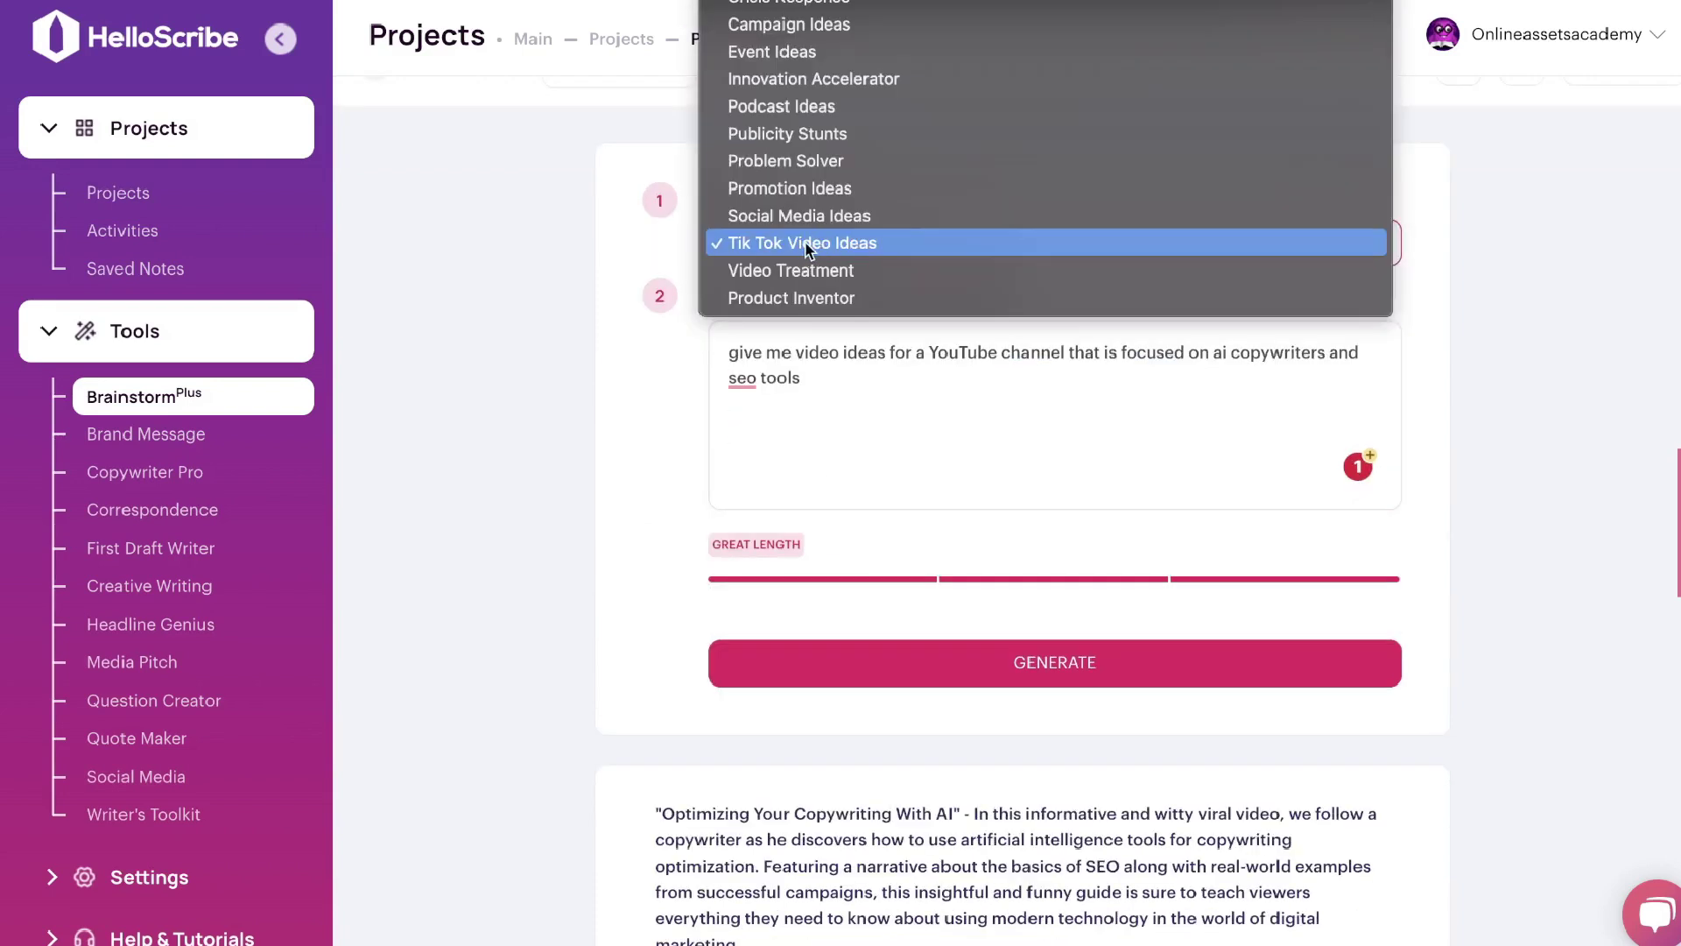
{"action": "left_click", "coordinate": [816, 234]}
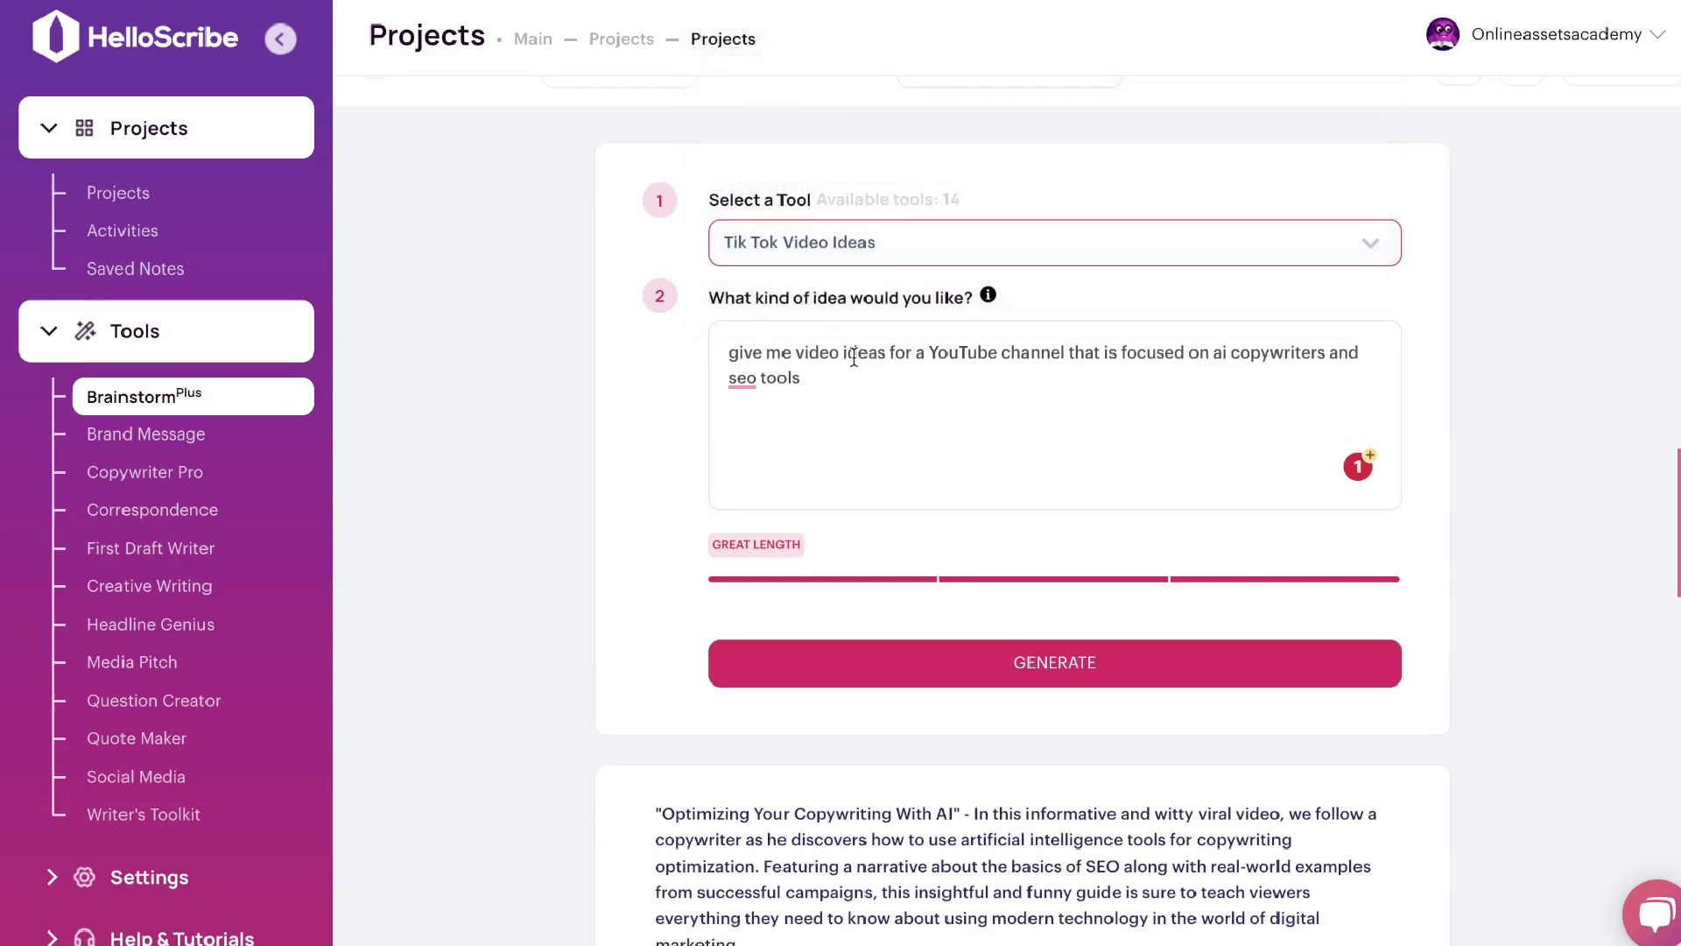
{"action": "left_click_drag", "start_coordinate": [838, 394], "coordinate": [719, 353]}
{"action": "scroll", "coordinate": [860, 456], "scroll_direction": "down", "scroll_amount": 4}
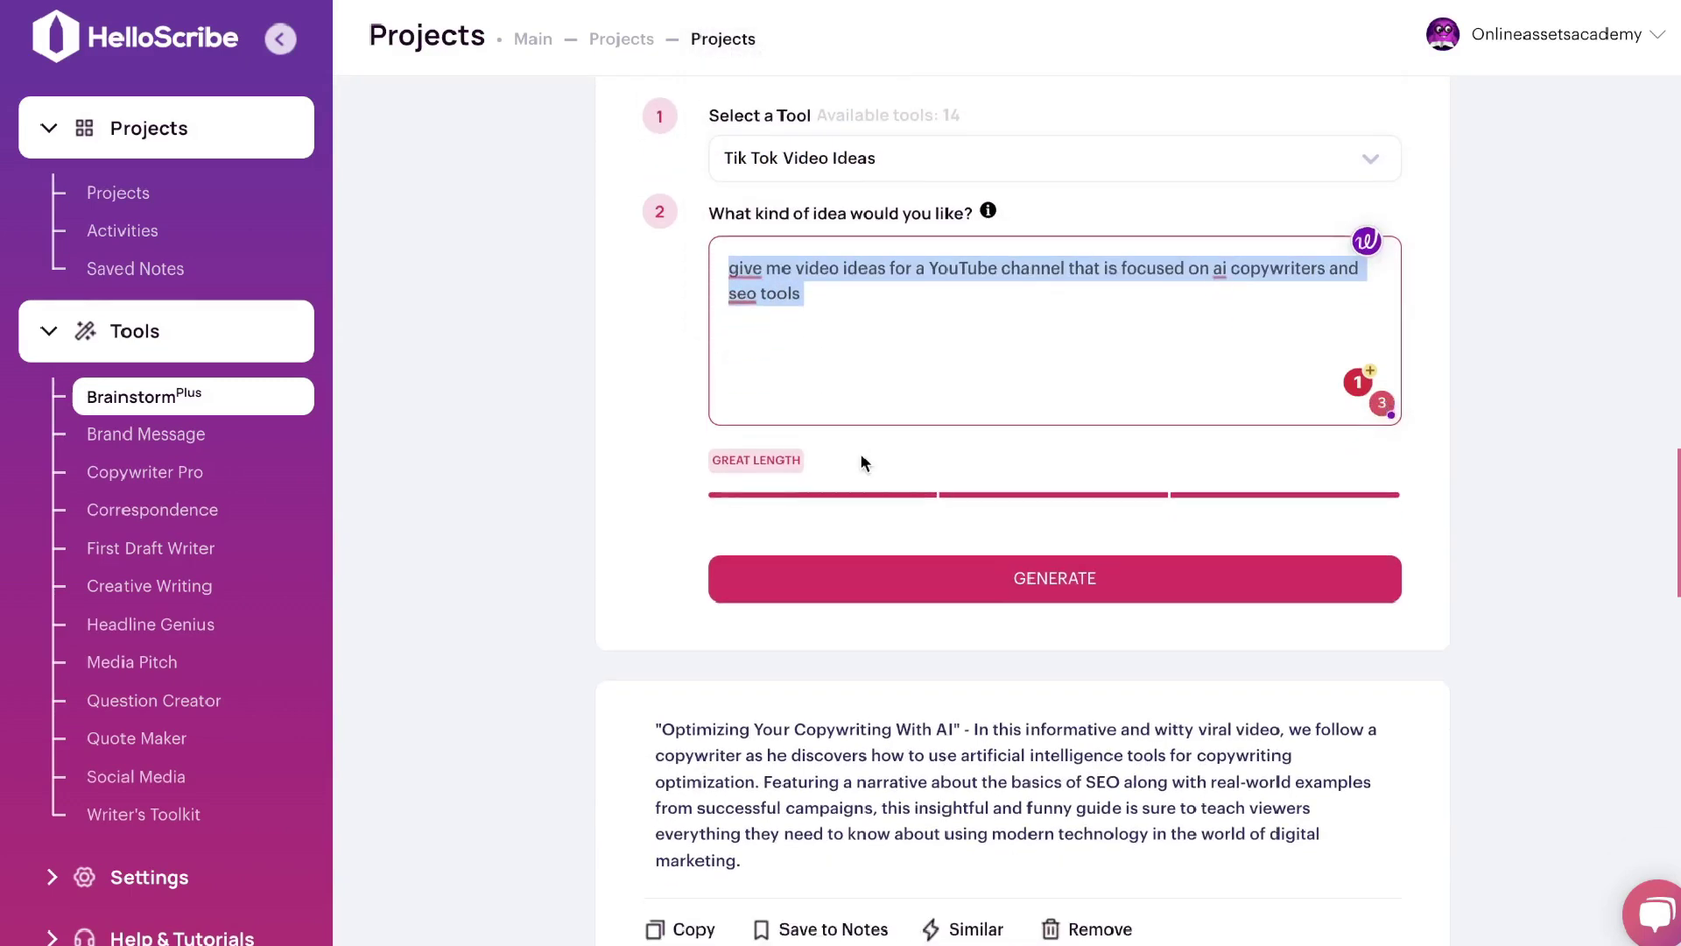
{"action": "scroll", "coordinate": [855, 534], "scroll_direction": "up", "scroll_amount": 3}
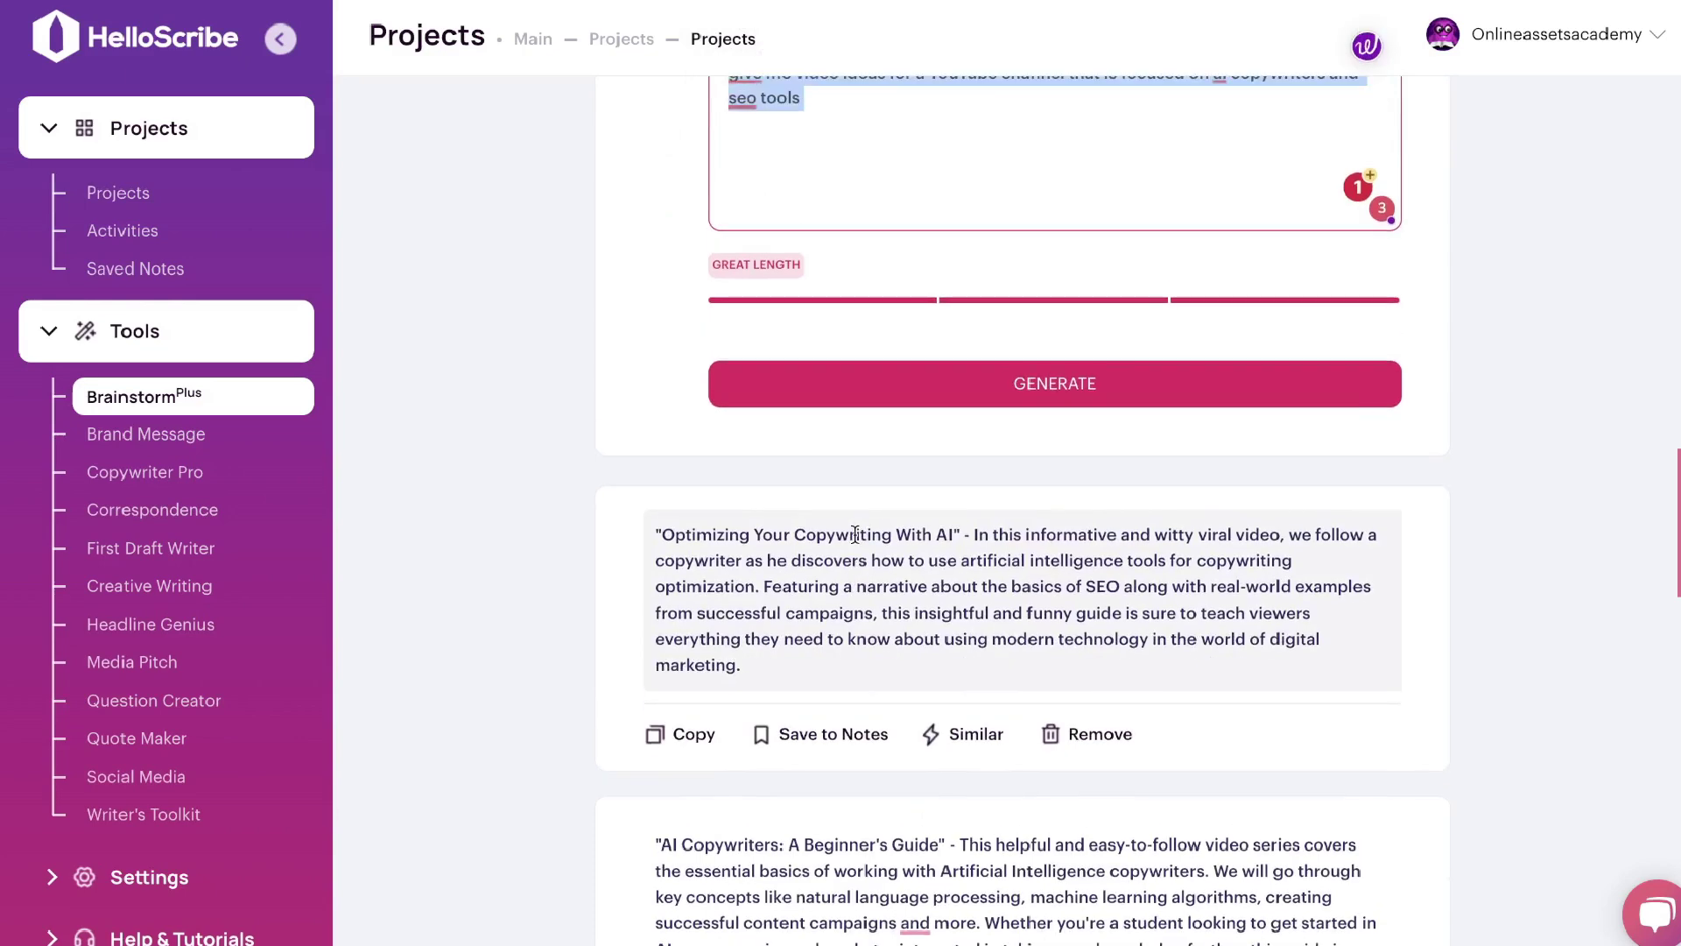
{"action": "scroll", "coordinate": [855, 536], "scroll_direction": "down", "scroll_amount": 3}
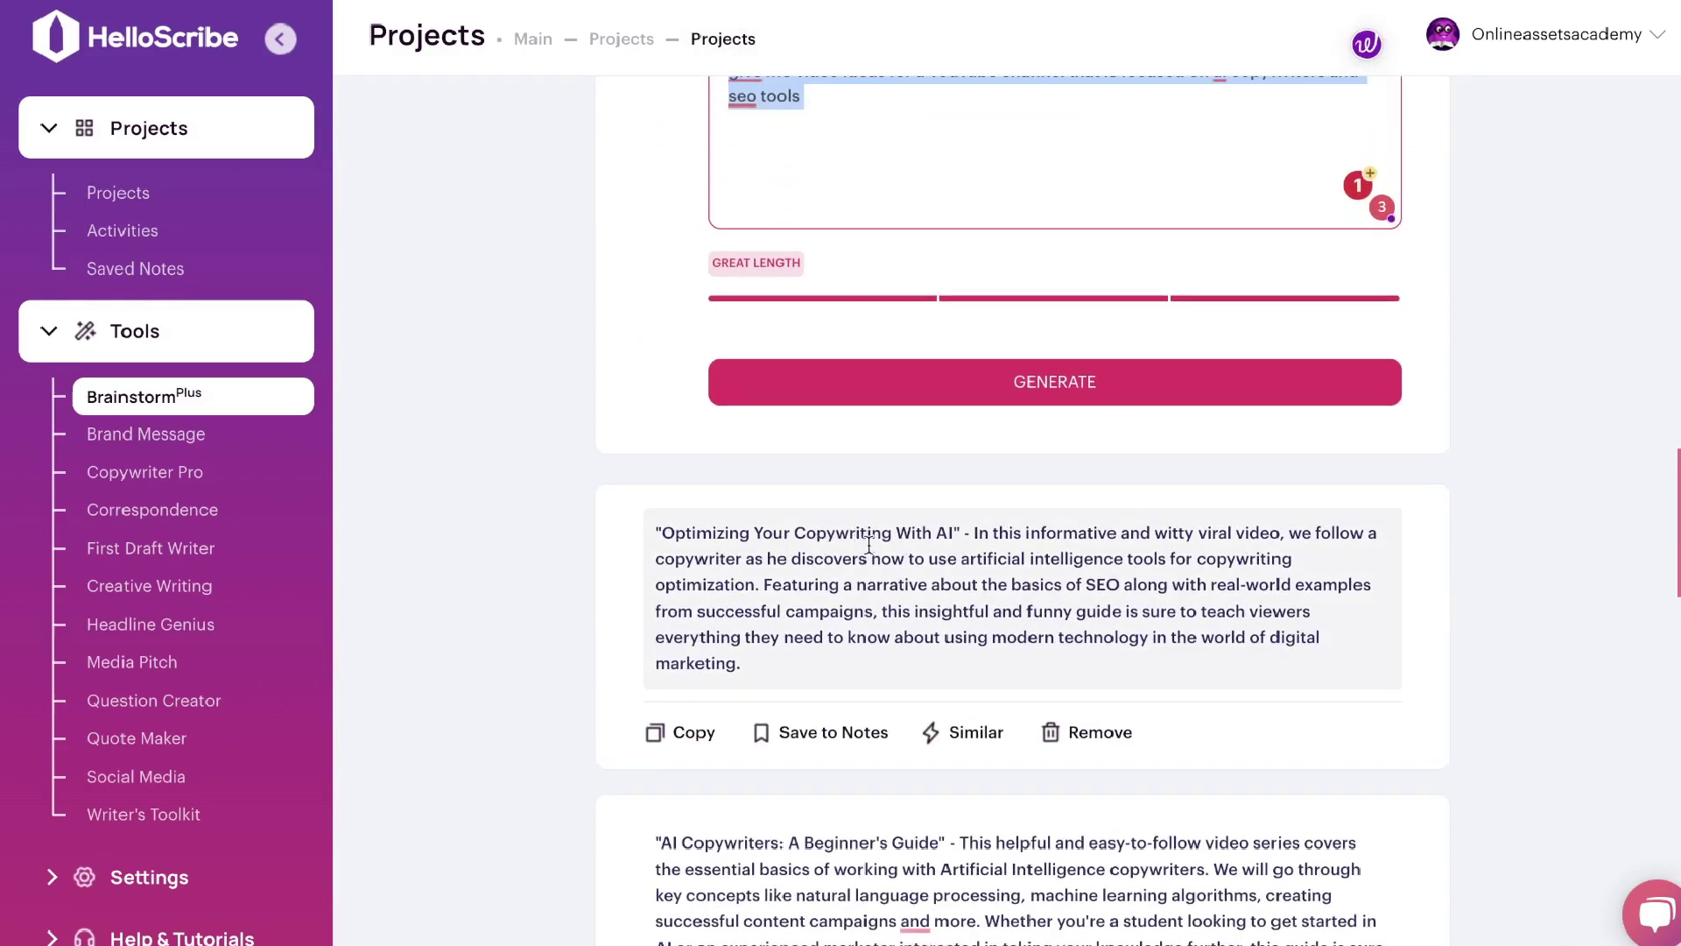
Read through the remaining Tik Tok video ideas, highlighting the description of "AI Copywriters: A Beginner's Guide" along the way
{"action": "scroll", "coordinate": [921, 547], "scroll_direction": "down", "scroll_amount": 3}
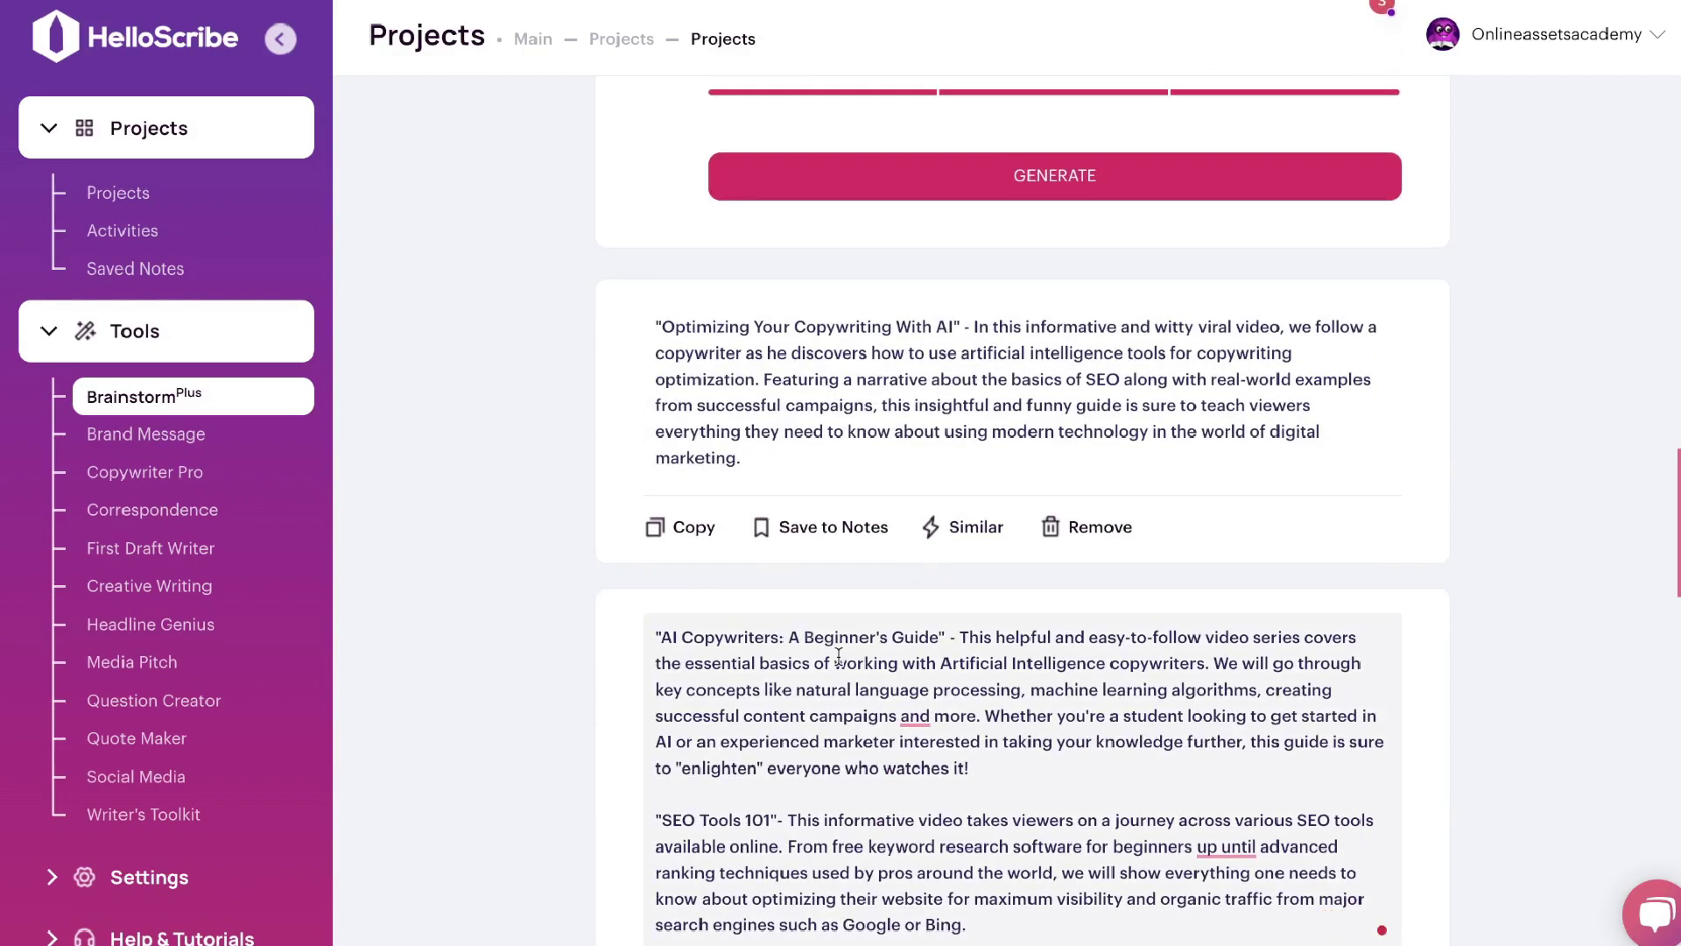
{"action": "scroll", "coordinate": [907, 646], "scroll_direction": "down", "scroll_amount": 1}
{"action": "left_click_drag", "start_coordinate": [969, 589], "coordinate": [1007, 719]}
{"action": "scroll", "coordinate": [1008, 731], "scroll_direction": "down", "scroll_amount": 4}
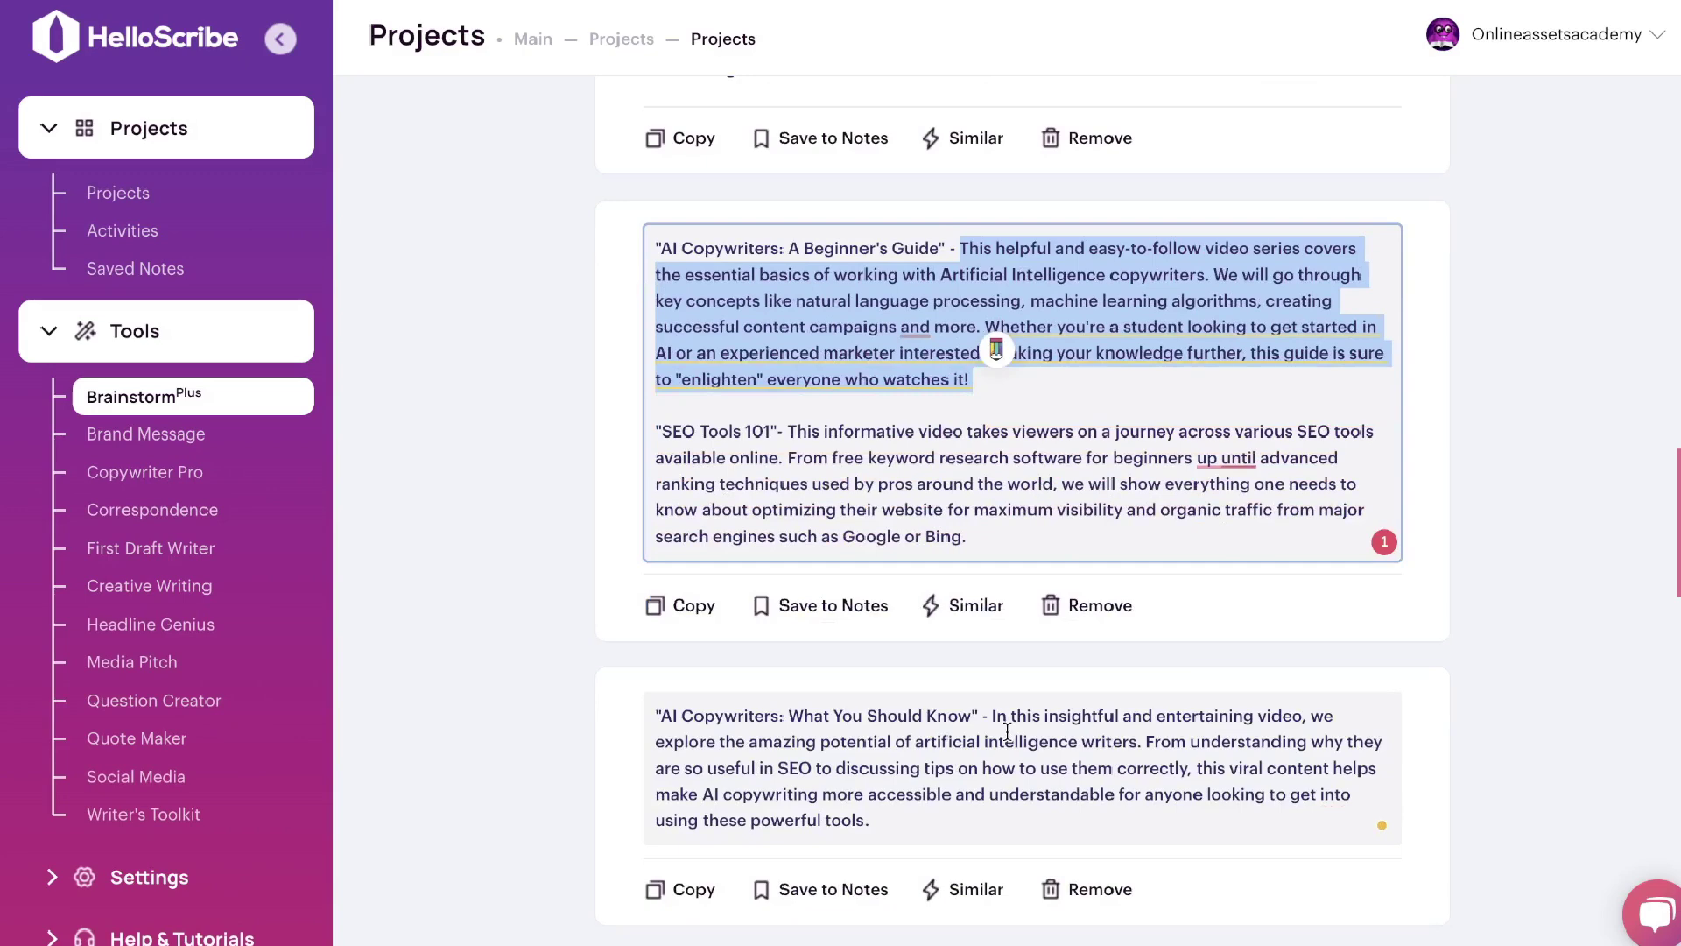
{"action": "scroll", "coordinate": [1007, 731], "scroll_direction": "down", "scroll_amount": 8}
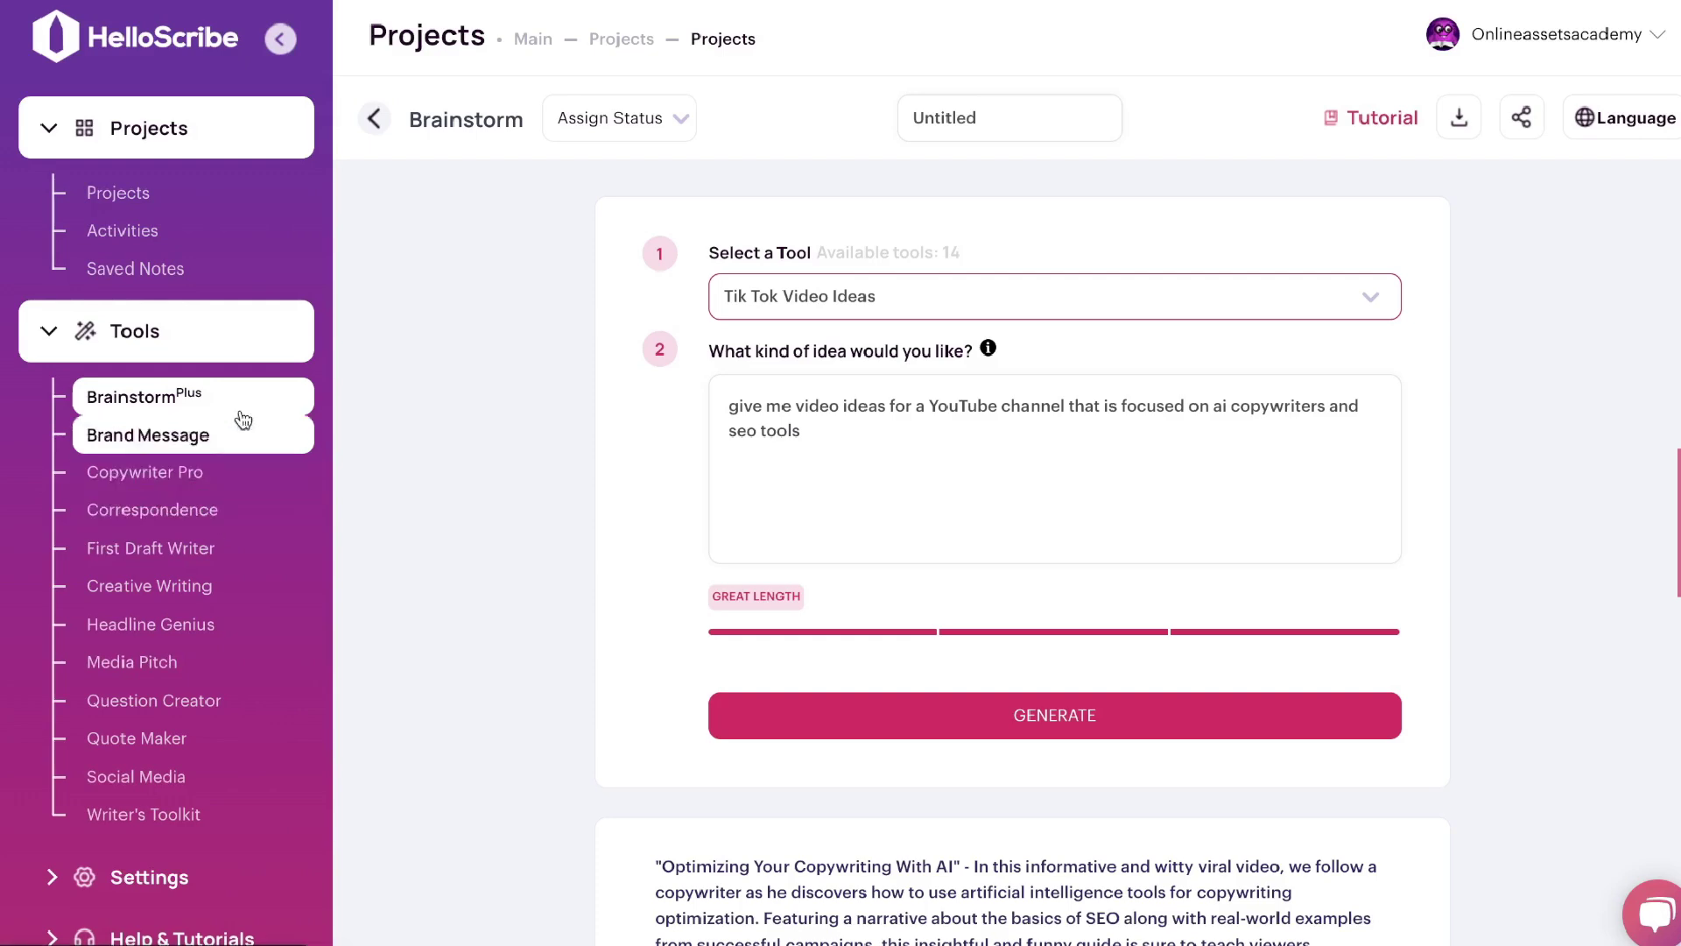
{"action": "scroll", "coordinate": [244, 506], "scroll_direction": "down", "scroll_amount": 1}
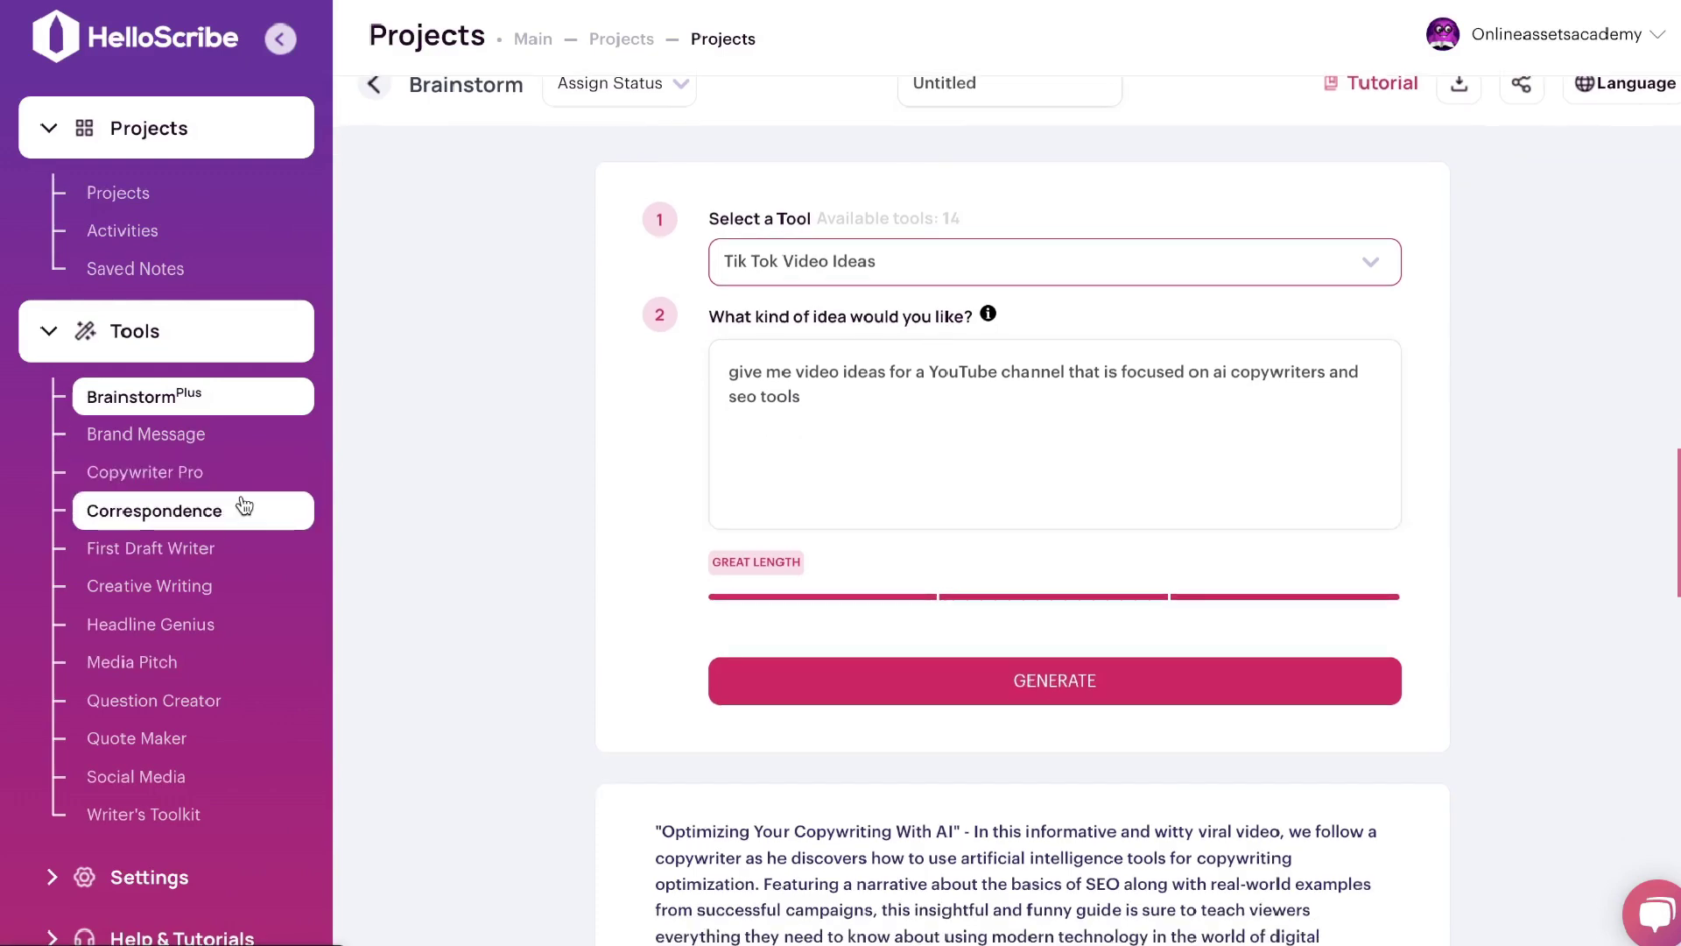
Open the First Draft Writer module and review the "How to Make Money on YouTube" outline and the draft about making money online as a teenager
{"action": "left_click", "coordinate": [219, 548]}
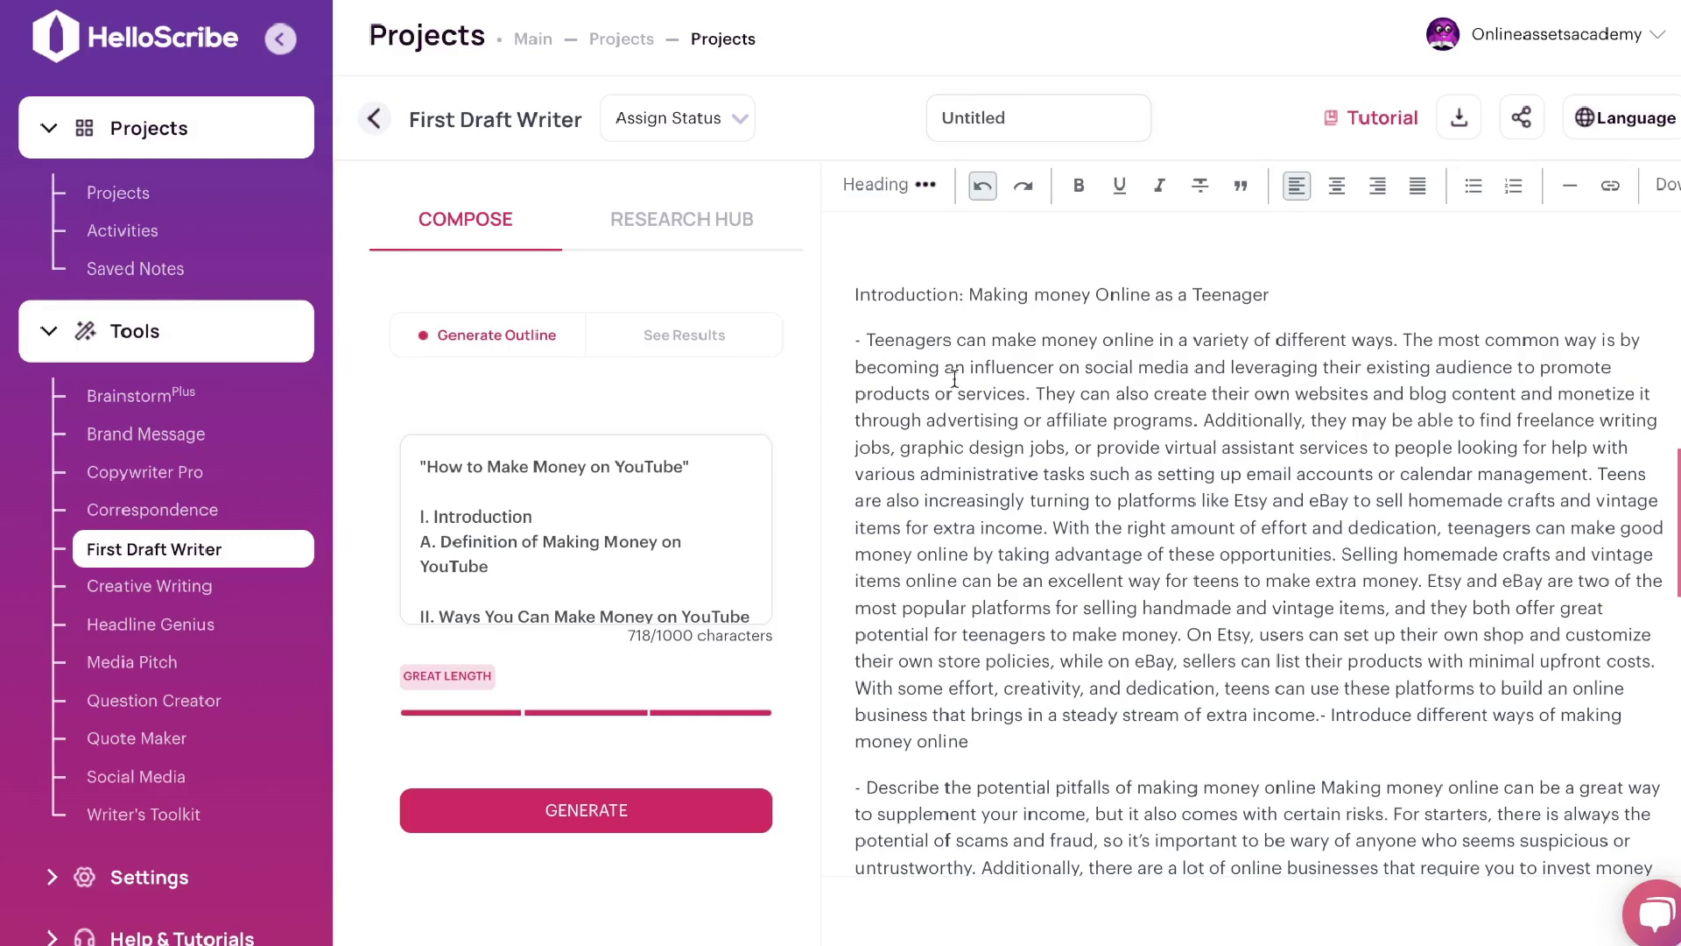
{"action": "scroll", "coordinate": [904, 394], "scroll_direction": "down", "scroll_amount": 1}
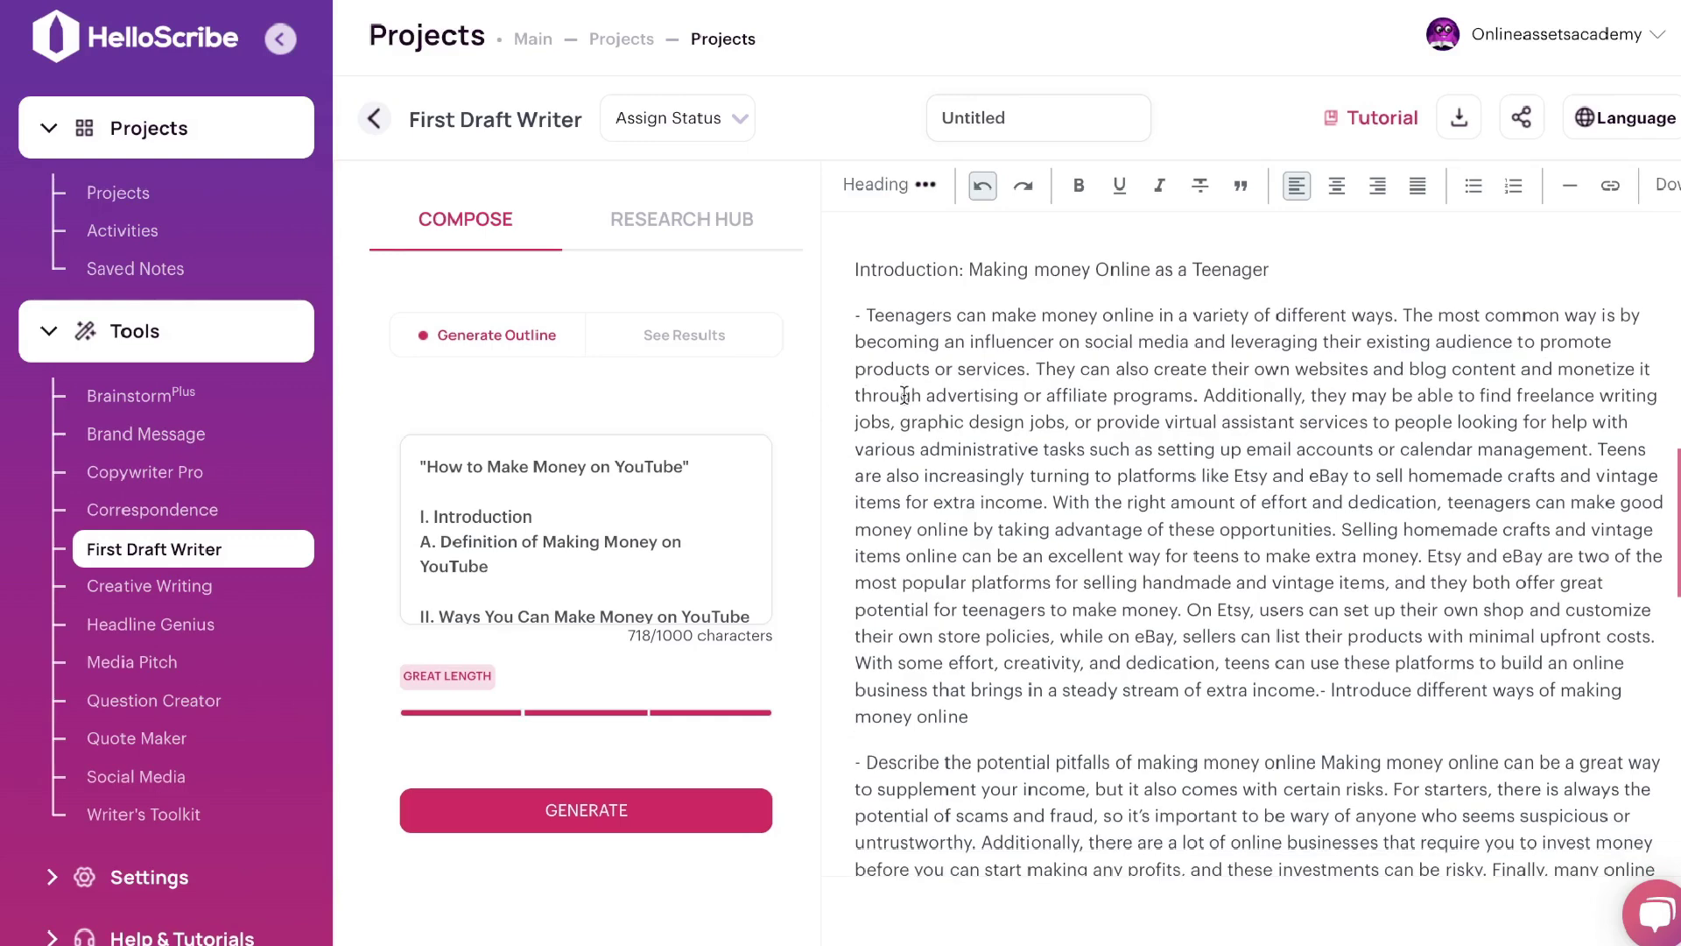
{"action": "scroll", "coordinate": [803, 443], "scroll_direction": "down", "scroll_amount": 1}
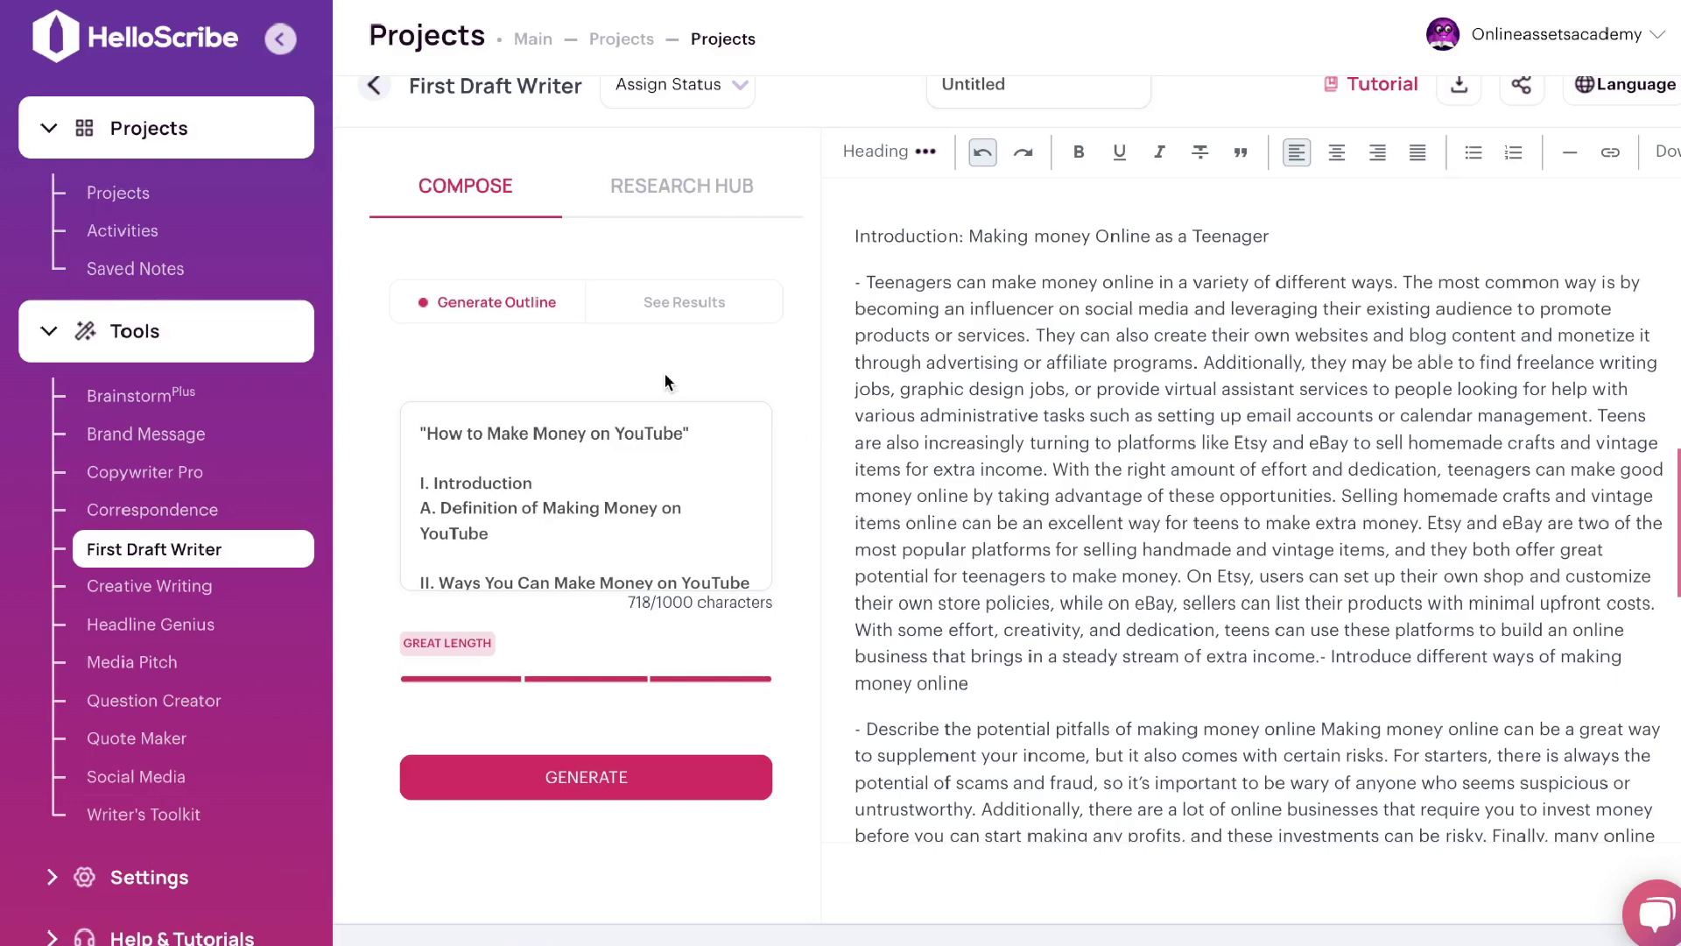
{"action": "scroll", "coordinate": [664, 373], "scroll_direction": "down", "scroll_amount": 1}
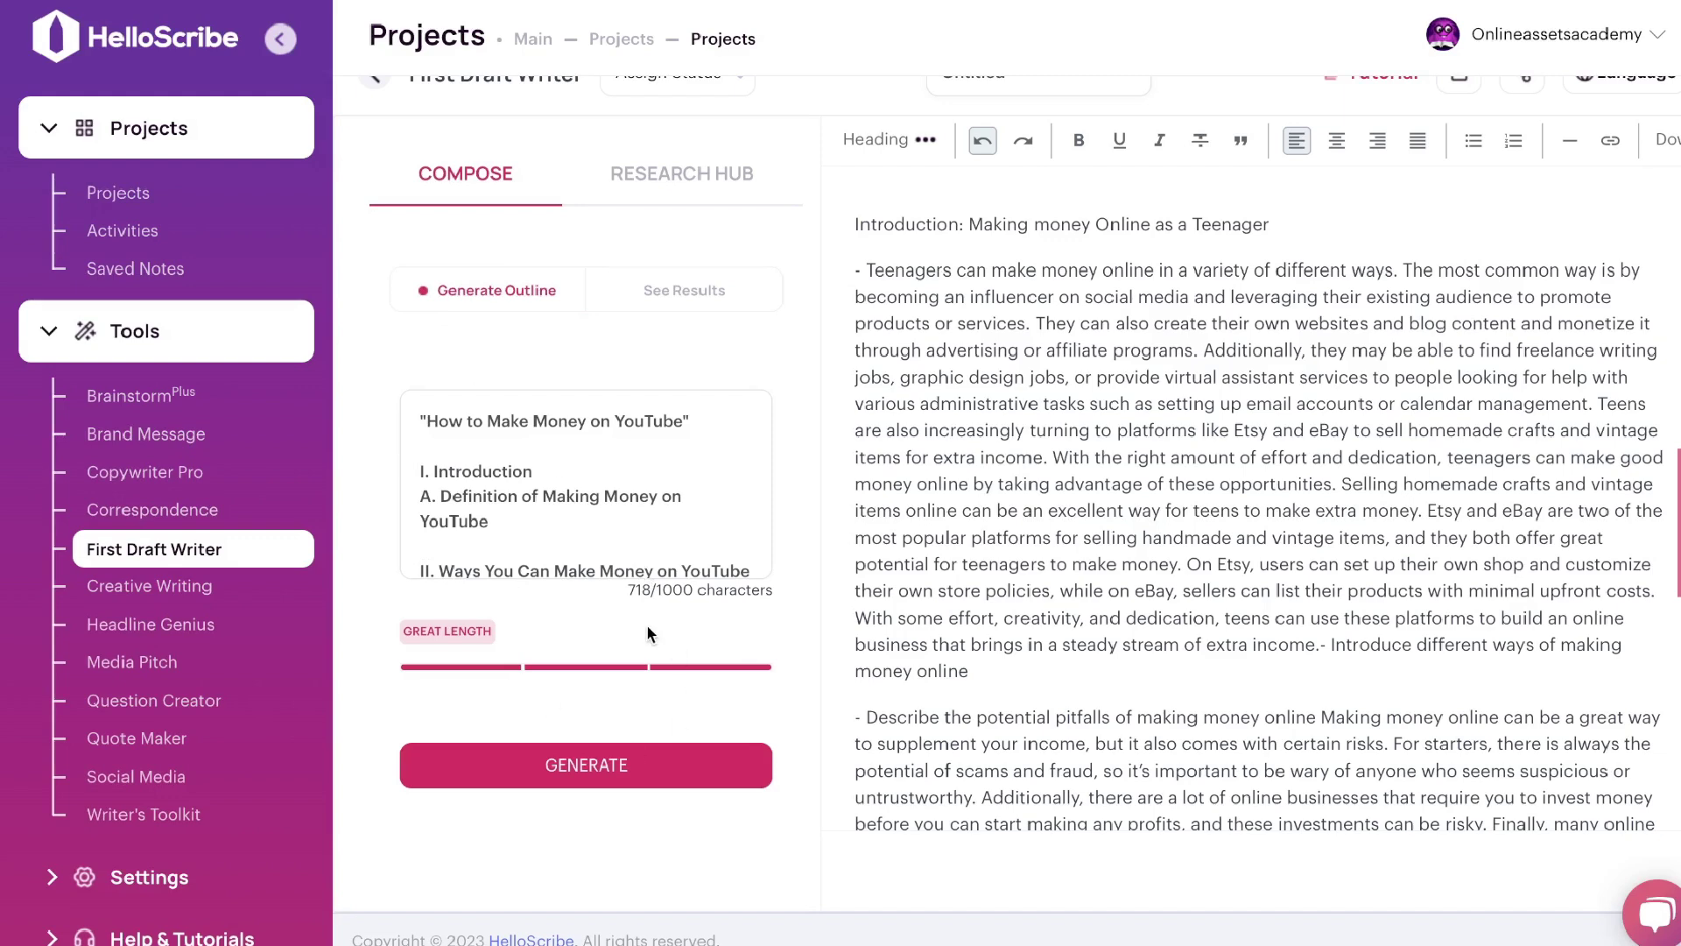
{"action": "scroll", "coordinate": [357, 440], "scroll_direction": "up", "scroll_amount": 1}
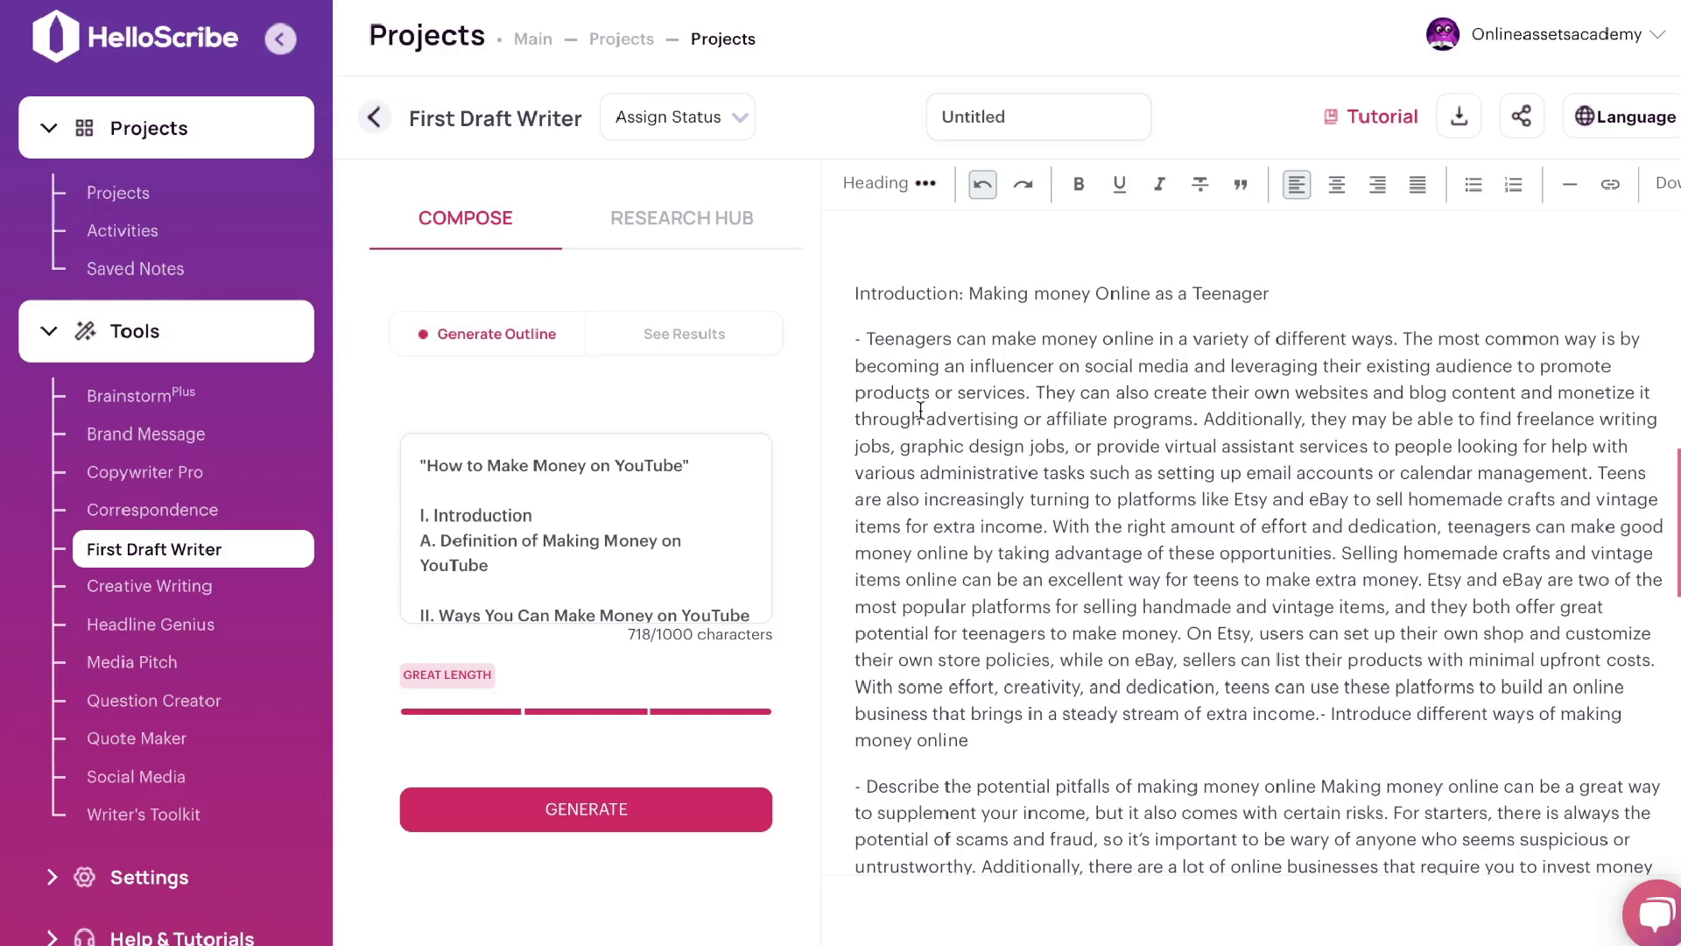
Revisit the Copywriter Pro module and return to the BrainstormPlus module with its Tik Tok video ideas
{"action": "left_click", "coordinate": [146, 472]}
{"action": "left_click", "coordinate": [149, 385]}
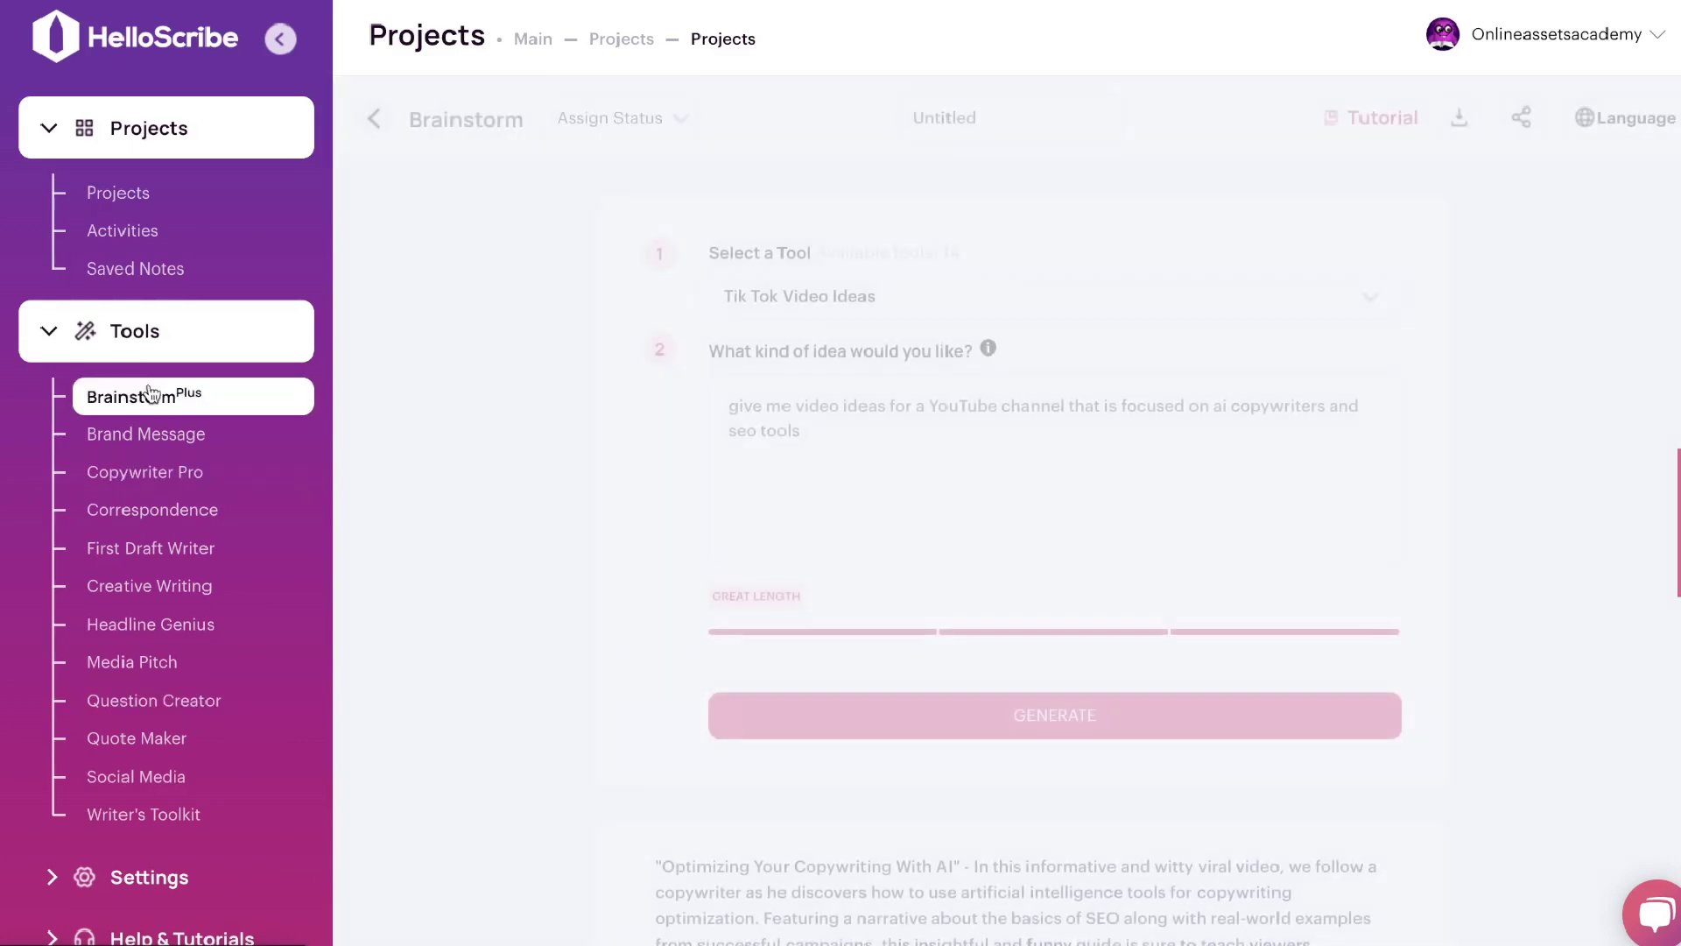